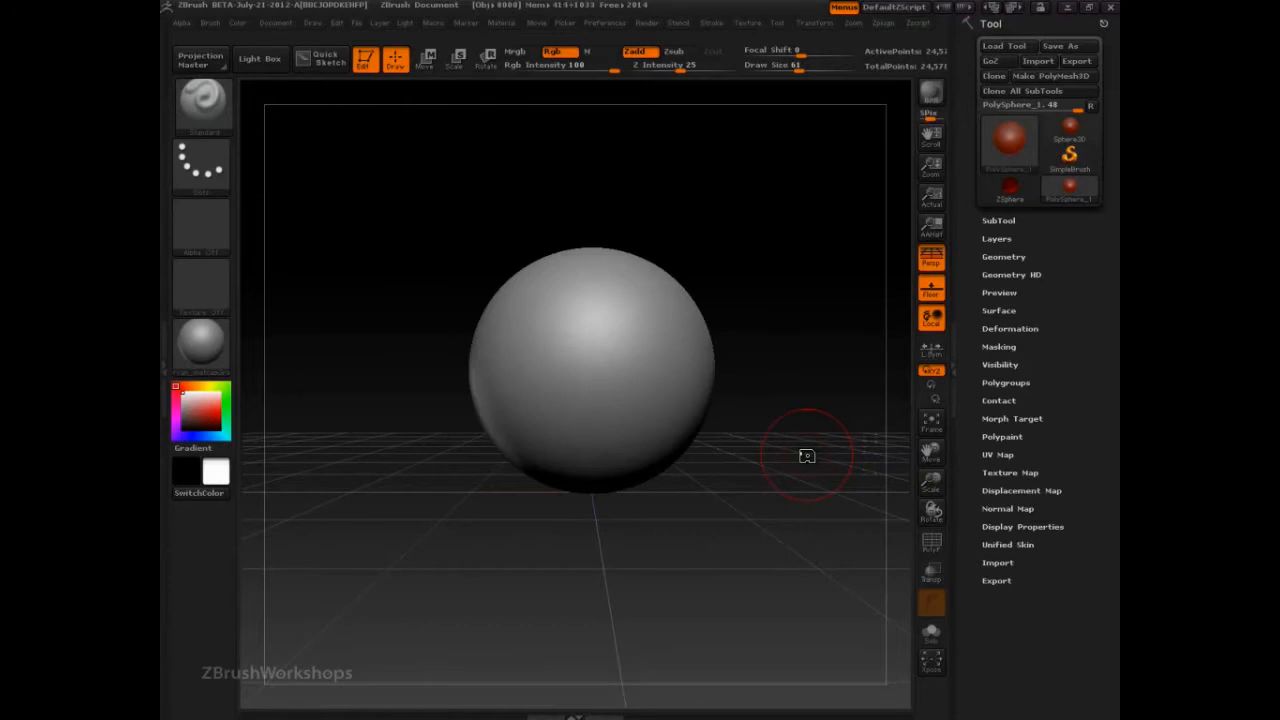
left_click_drag(757, 280, 701, 255)
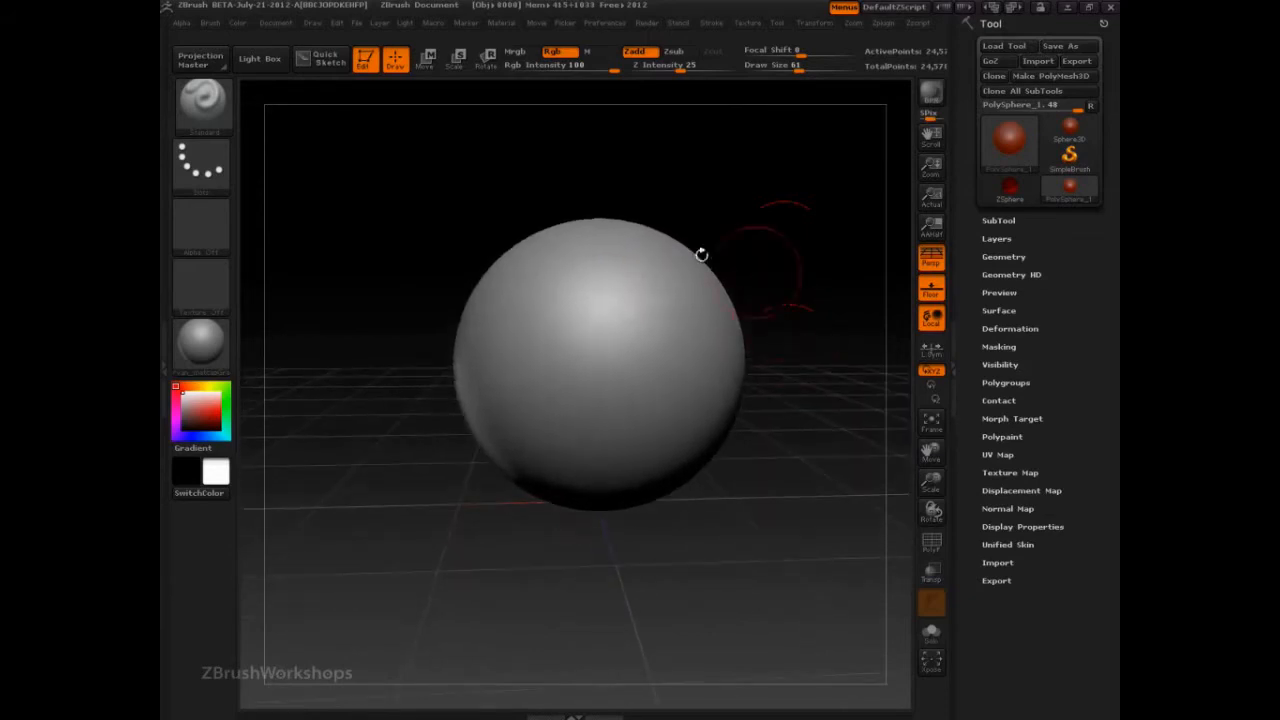
left_click(203, 100)
mouse_move(655, 245)
left_mouse_down()
mouse_move(689, 352)
mouse_move(688, 466)
left_mouse_up()
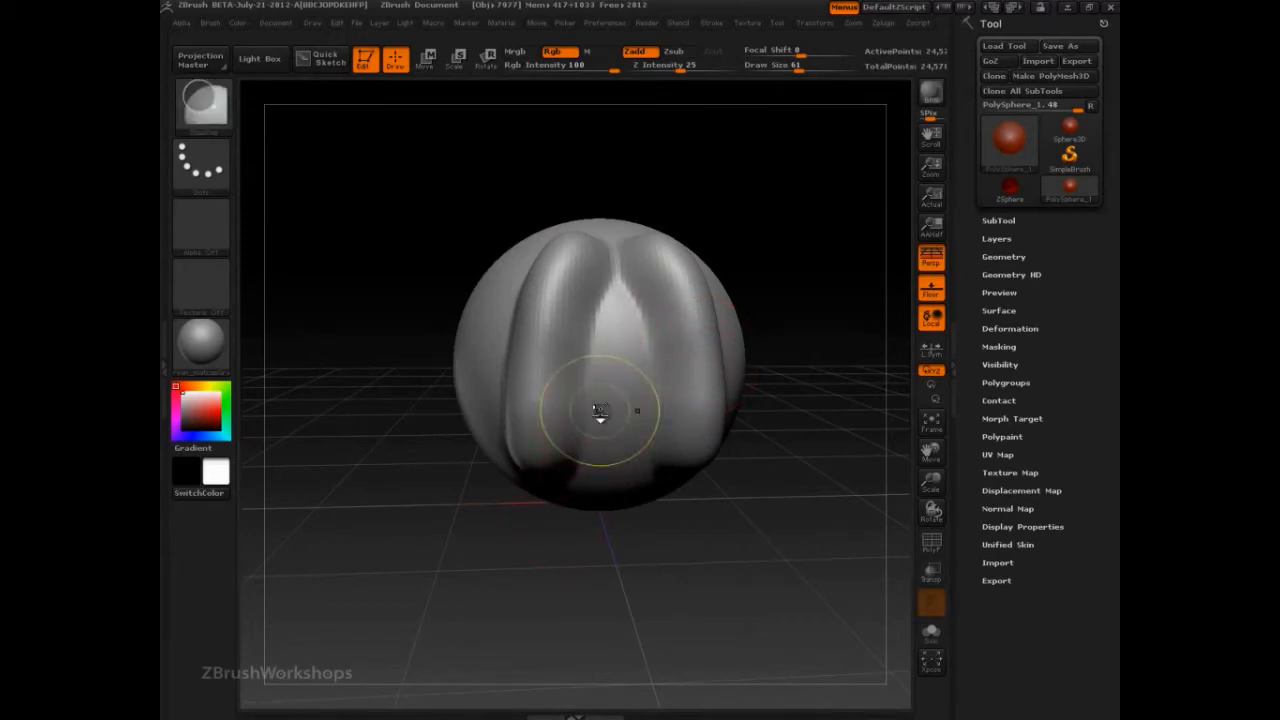
key("ctrl+z")
Turn off symmetry and sculpt a vertical ridge and a crossing horizontal ridge on the sphere with the Standard brush
key("x")
mouse_move(553, 250)
left_mouse_down()
mouse_move(525, 390)
mouse_move(522, 445)
mouse_move(540, 478)
left_mouse_up()
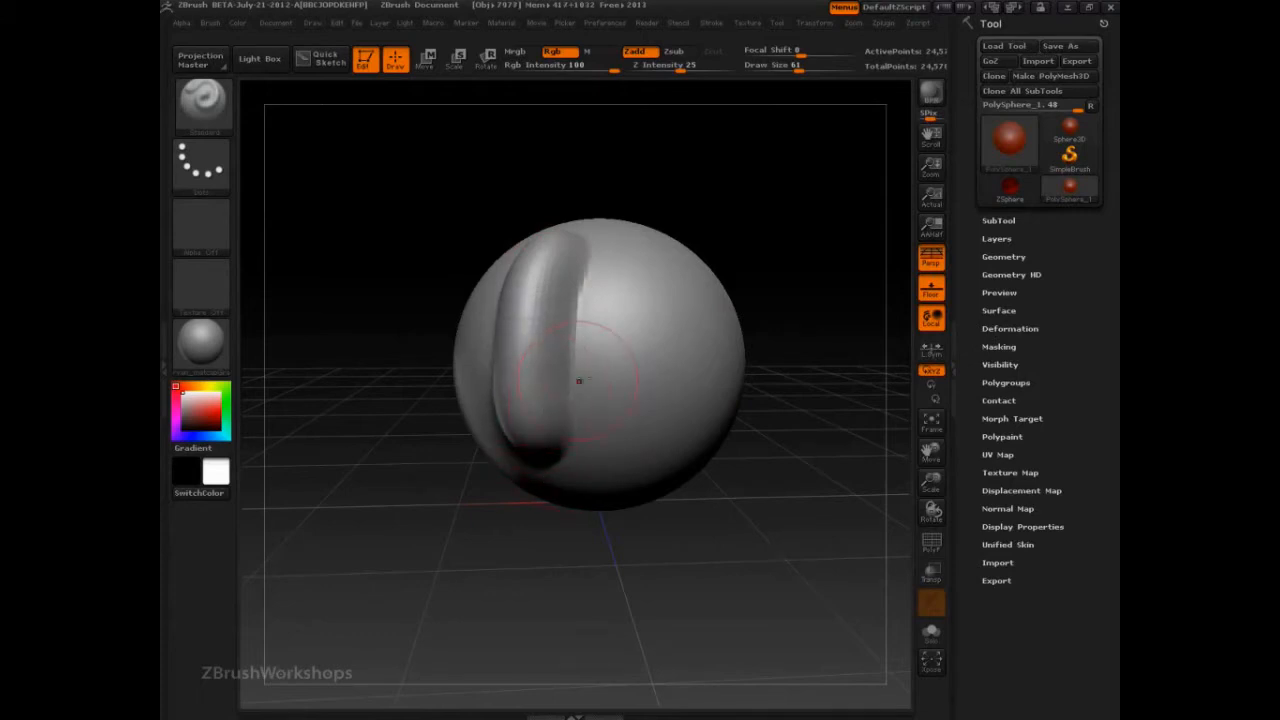
left_click_drag(636, 396, 443, 371)
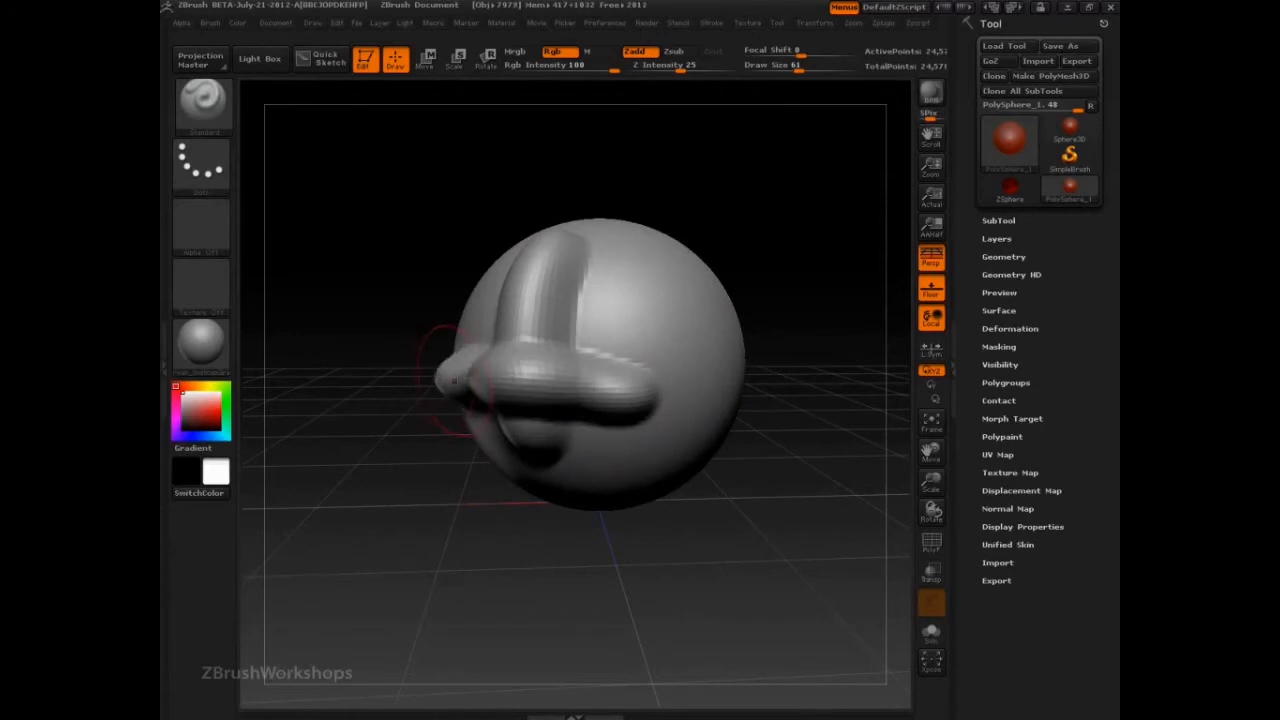
left_click_drag(775, 300, 795, 440)
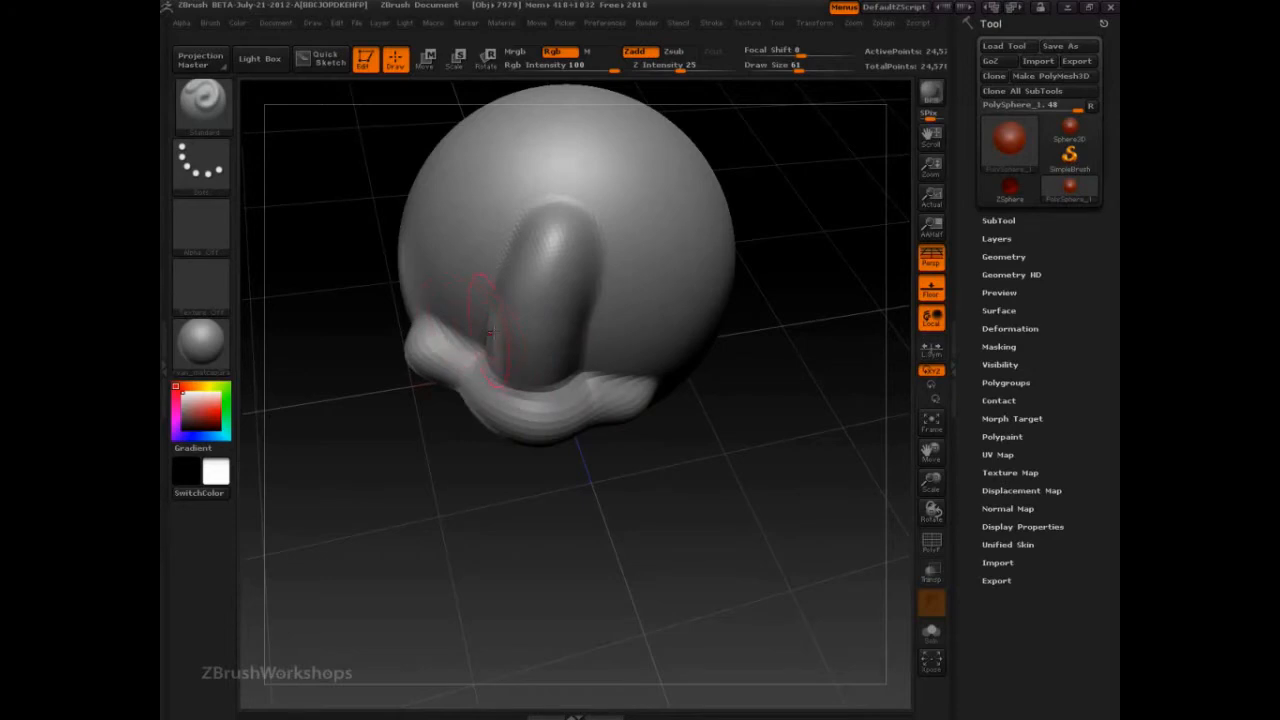
left_click_drag(766, 384, 365, 192)
Switch to the Clay brush and sculpt a vertical stroke on a clean side of the sphere
left_click(213, 111)
left_click(300, 180)
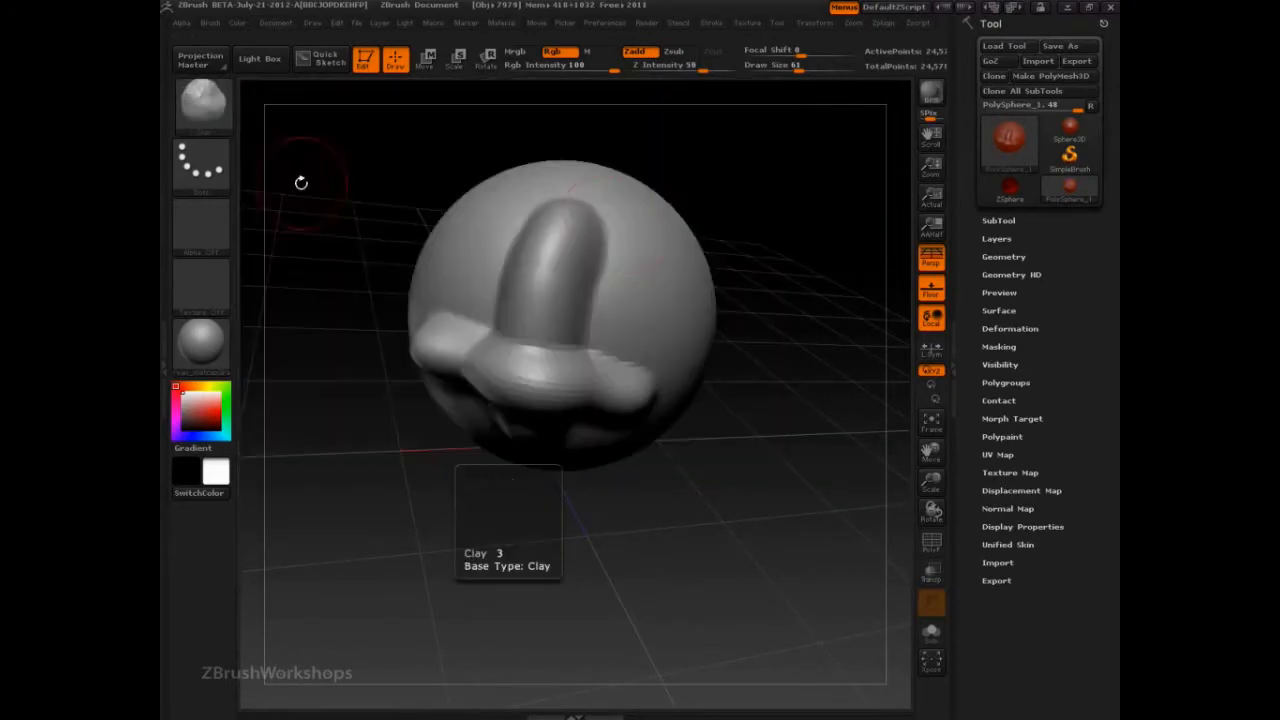
mouse_move(834, 294)
left_mouse_down()
mouse_move(666, 197)
mouse_move(831, 309)
mouse_move(797, 284)
mouse_move(791, 314)
mouse_move(715, 392)
left_mouse_up()
left_click_drag(525, 373, 522, 518)
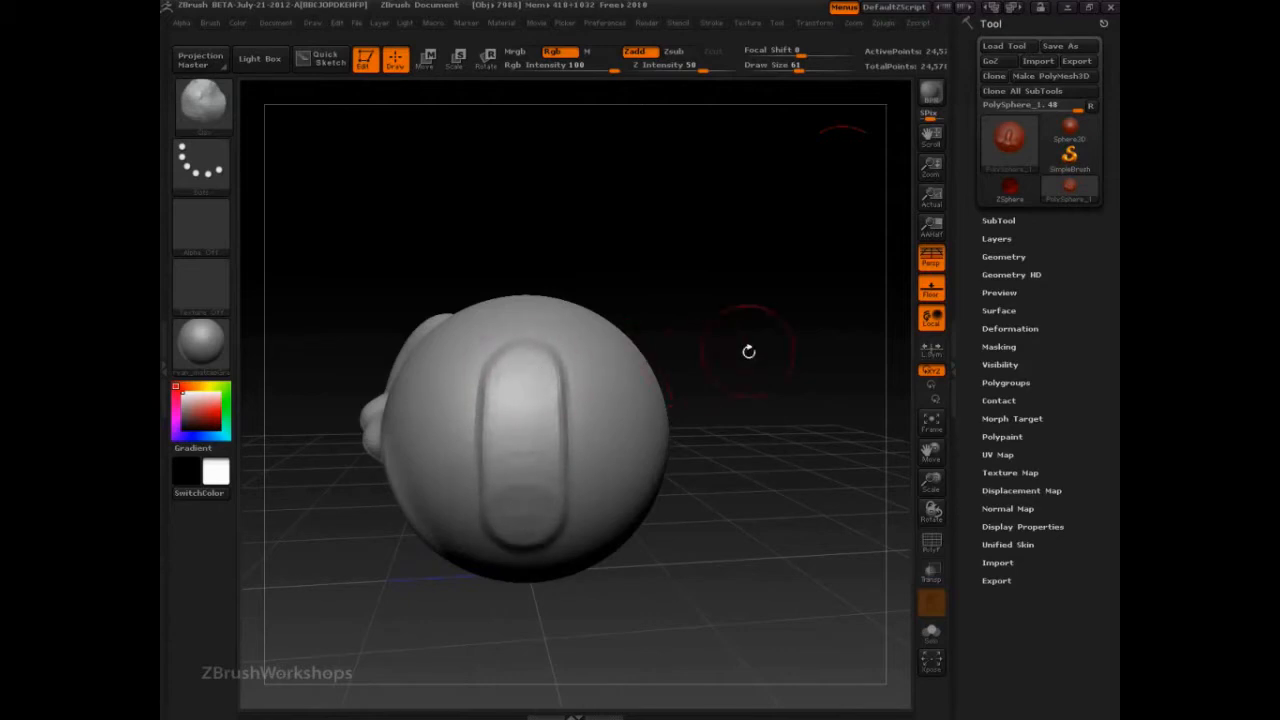
left_click_drag(749, 351, 532, 388)
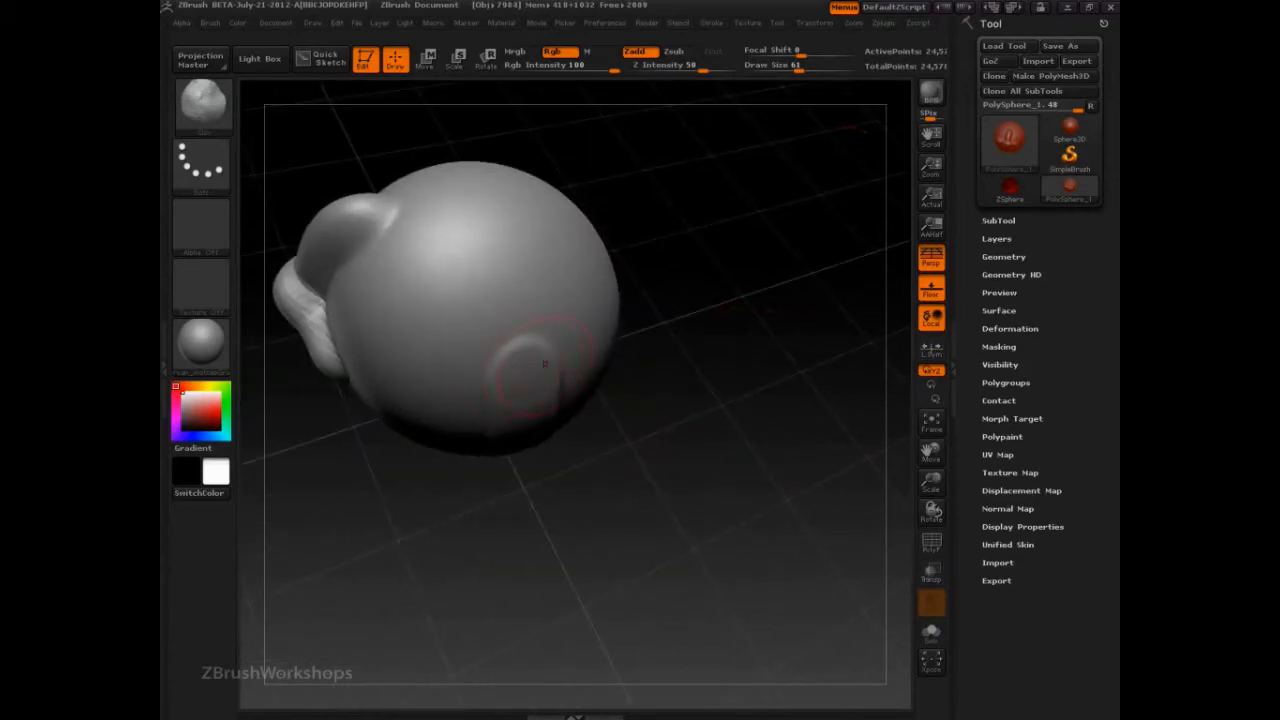
left_click_drag(547, 470, 540, 346)
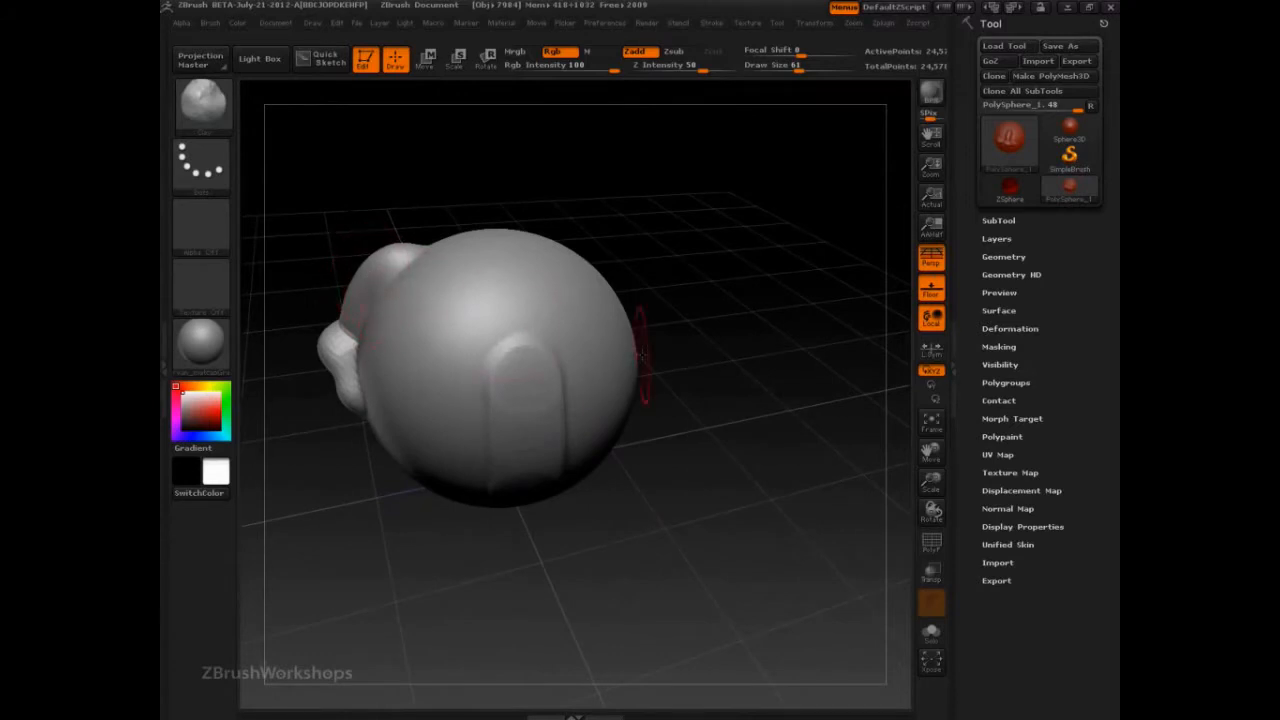
left_click_drag(714, 372, 650, 340)
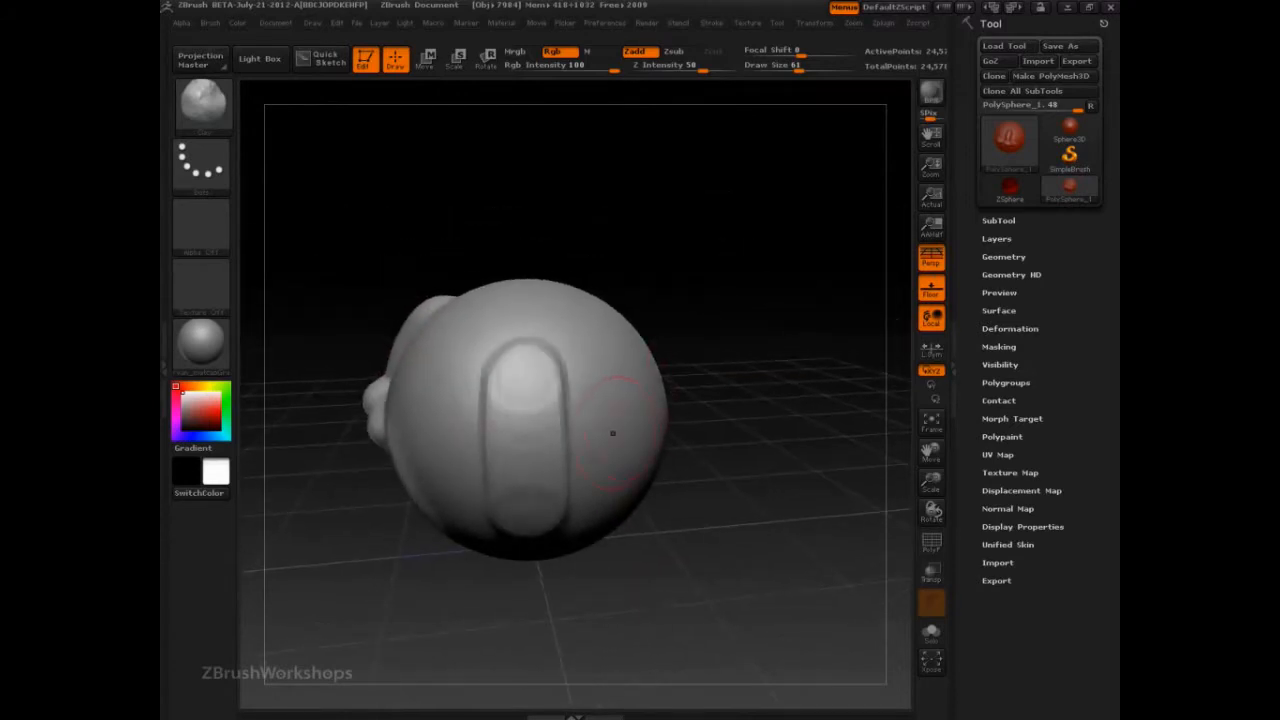
Sculpt a horizontal Clay stroke across the vertical one on the sphere
left_click_drag(606, 430, 427, 451)
left_click_drag(763, 313, 498, 481)
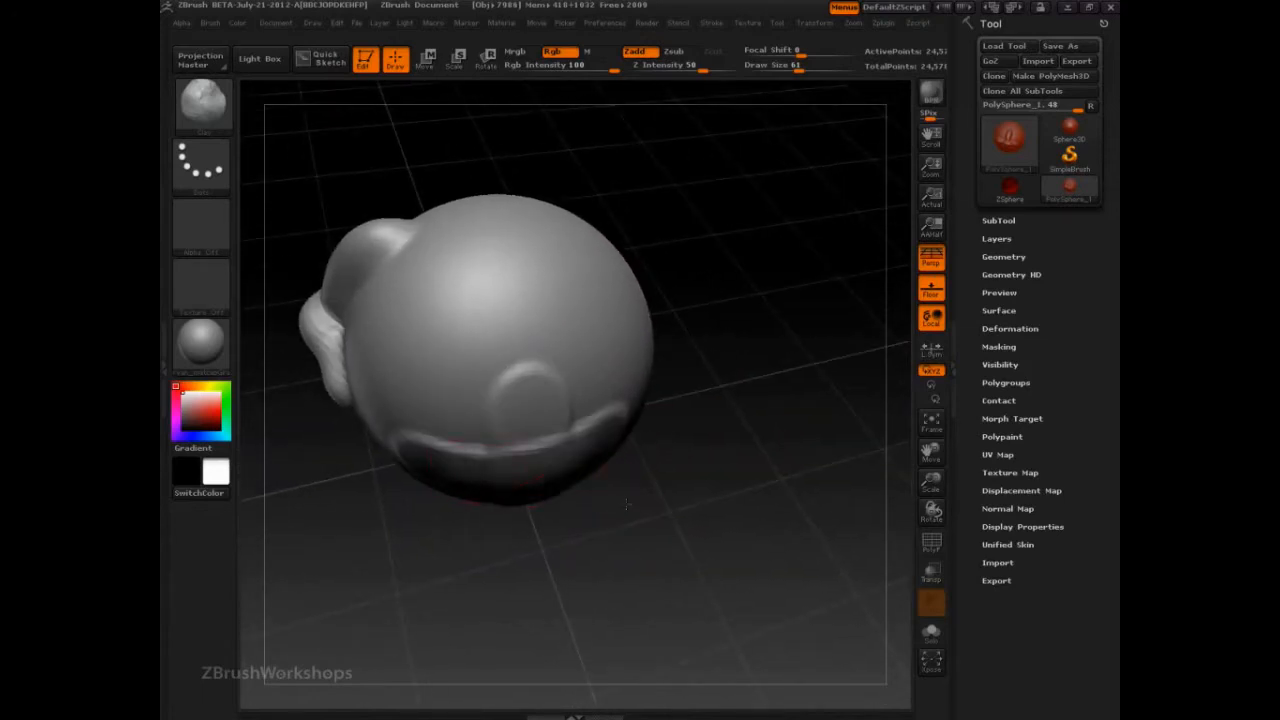
mouse_move(628, 505)
left_mouse_down()
mouse_move(634, 449)
mouse_move(748, 418)
mouse_move(583, 357)
left_mouse_up()
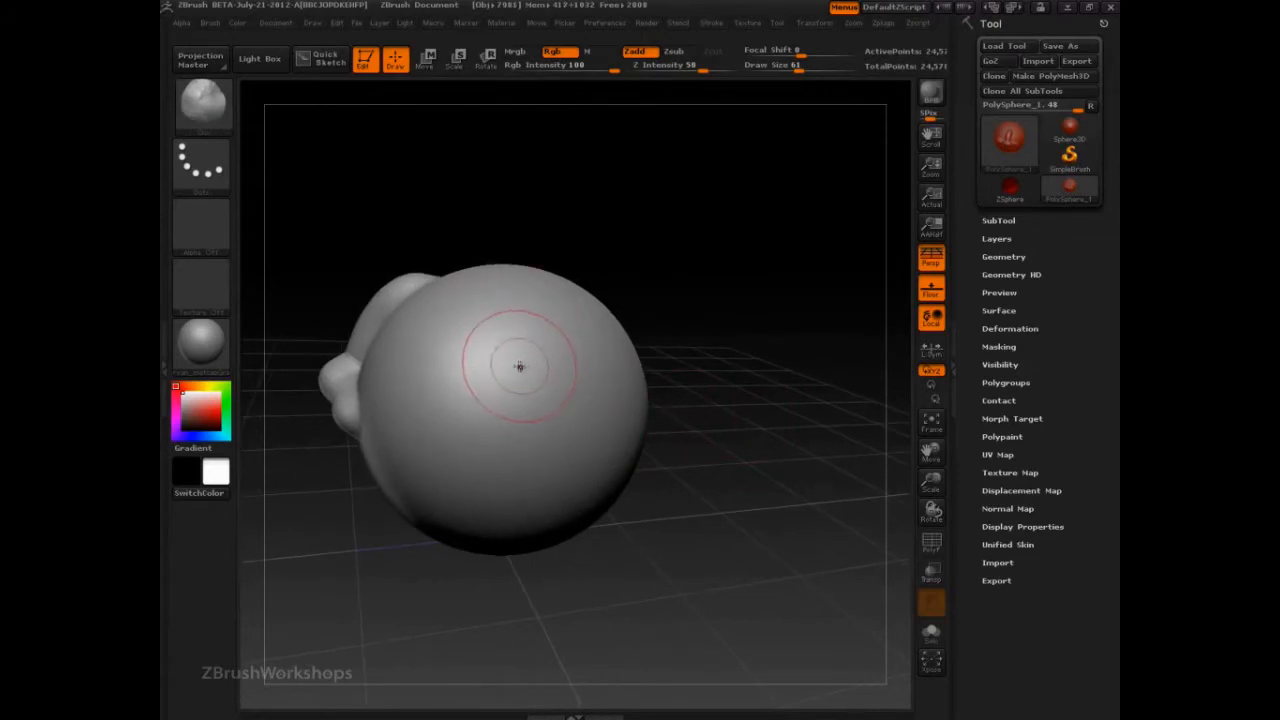
Set the Clay brush's depth Imbed value to 53
left_click(210, 23)
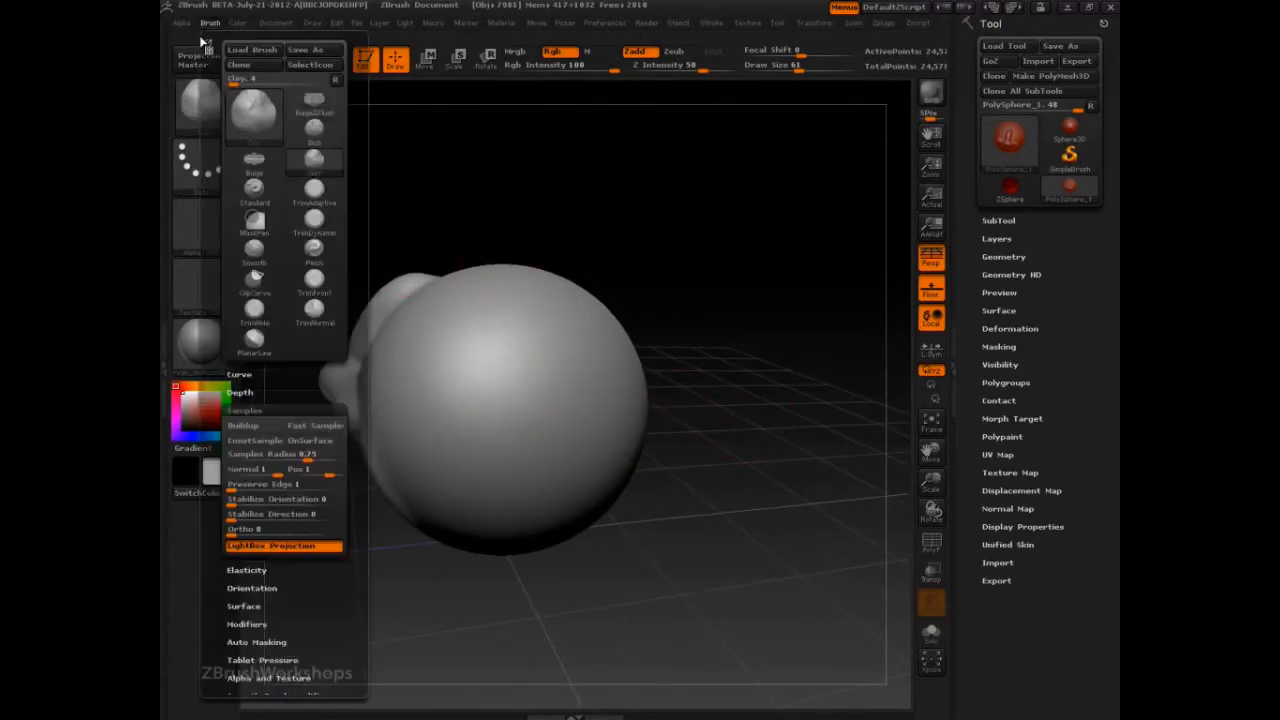
left_click(241, 392)
left_click(241, 392)
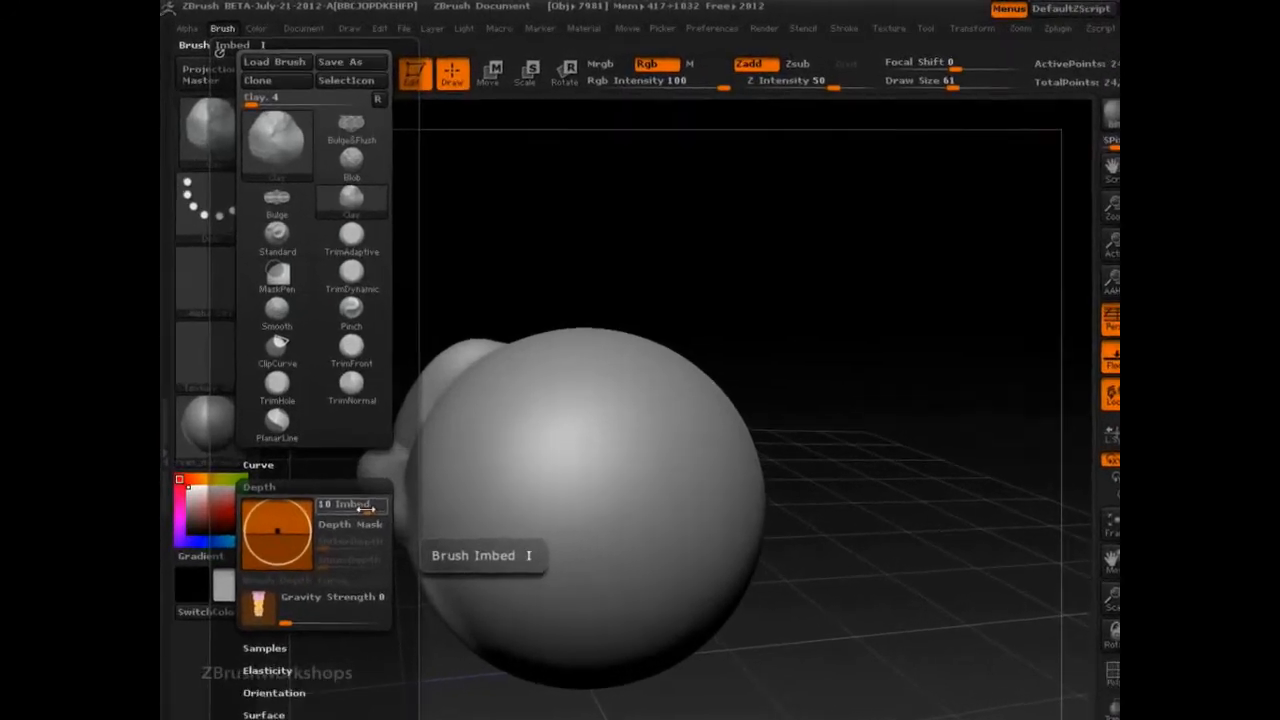
left_click_drag(323, 408, 333, 408)
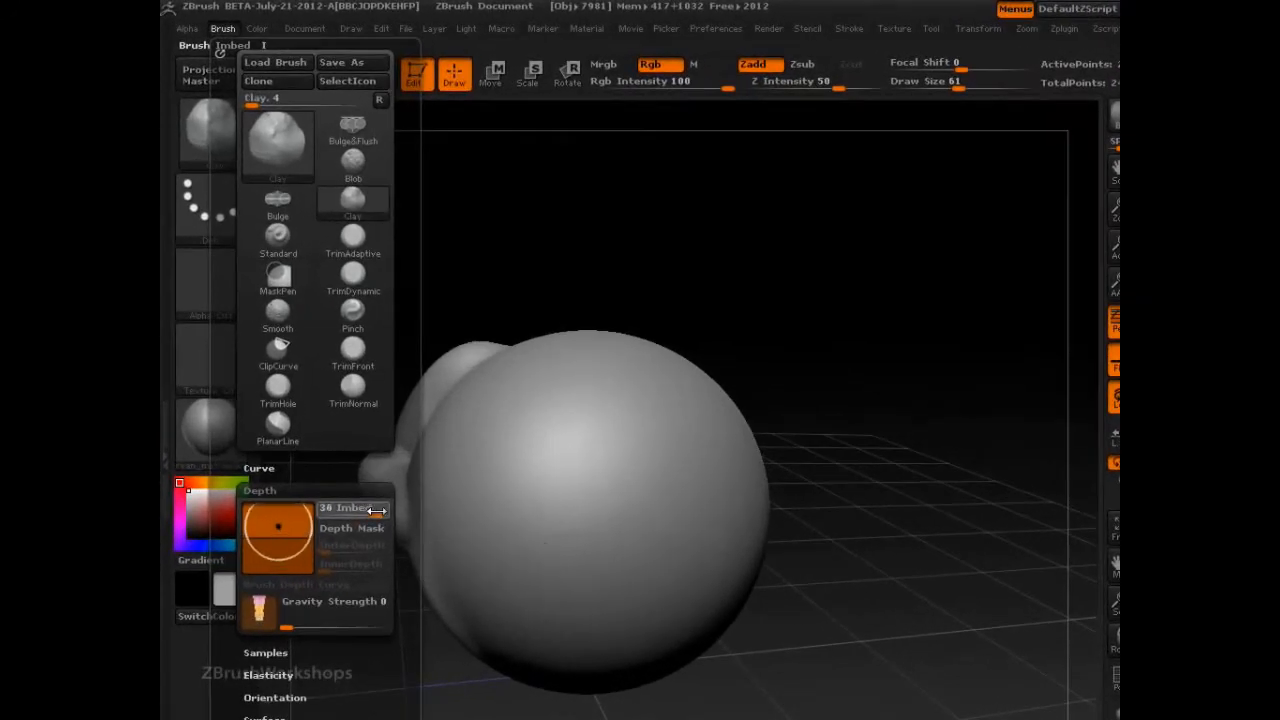
left_click_drag(376, 510, 380, 510)
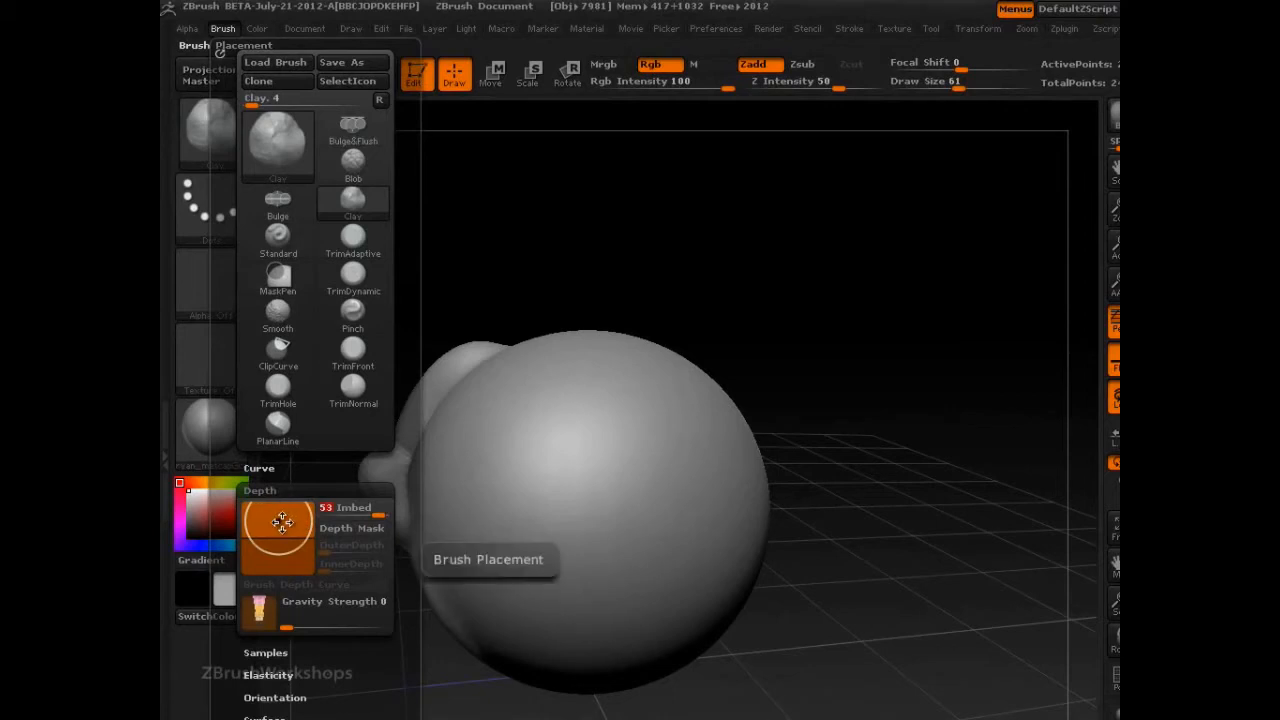
Sculpt a vertical Clay stroke on the sphere's clean side and a second vertical stroke beside it
left_click(608, 385)
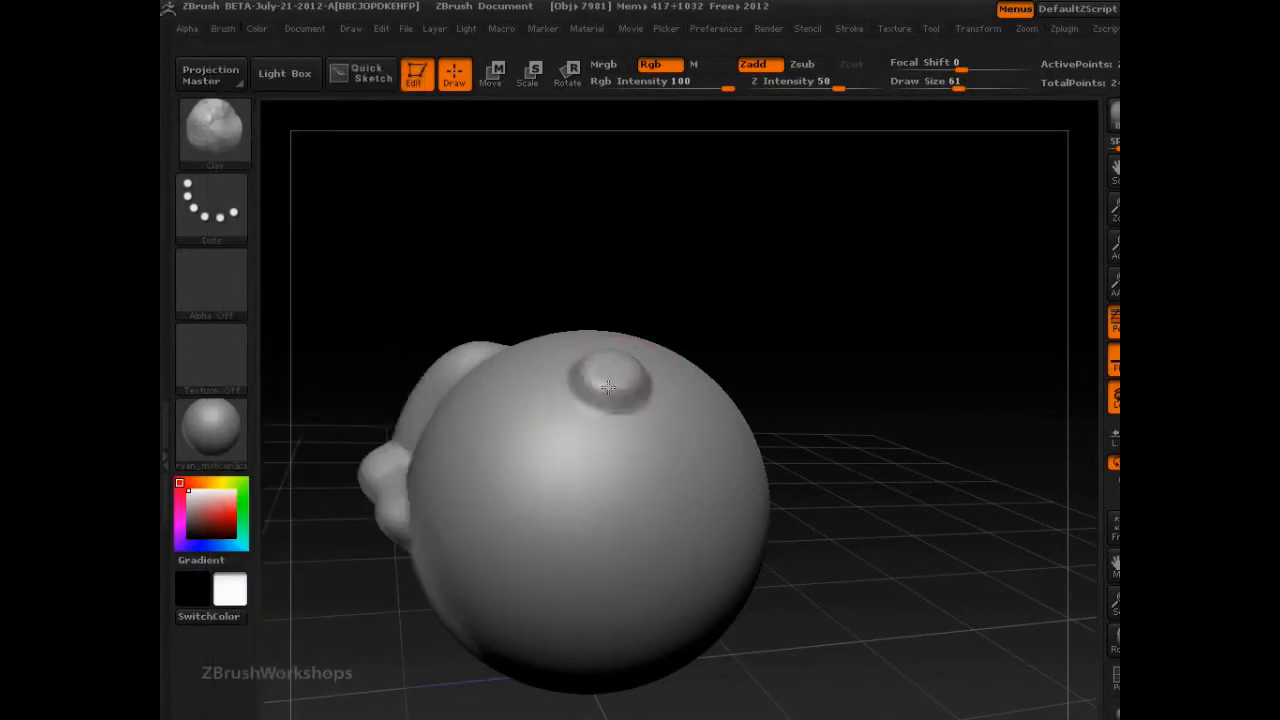
left_click_drag(608, 385, 604, 635)
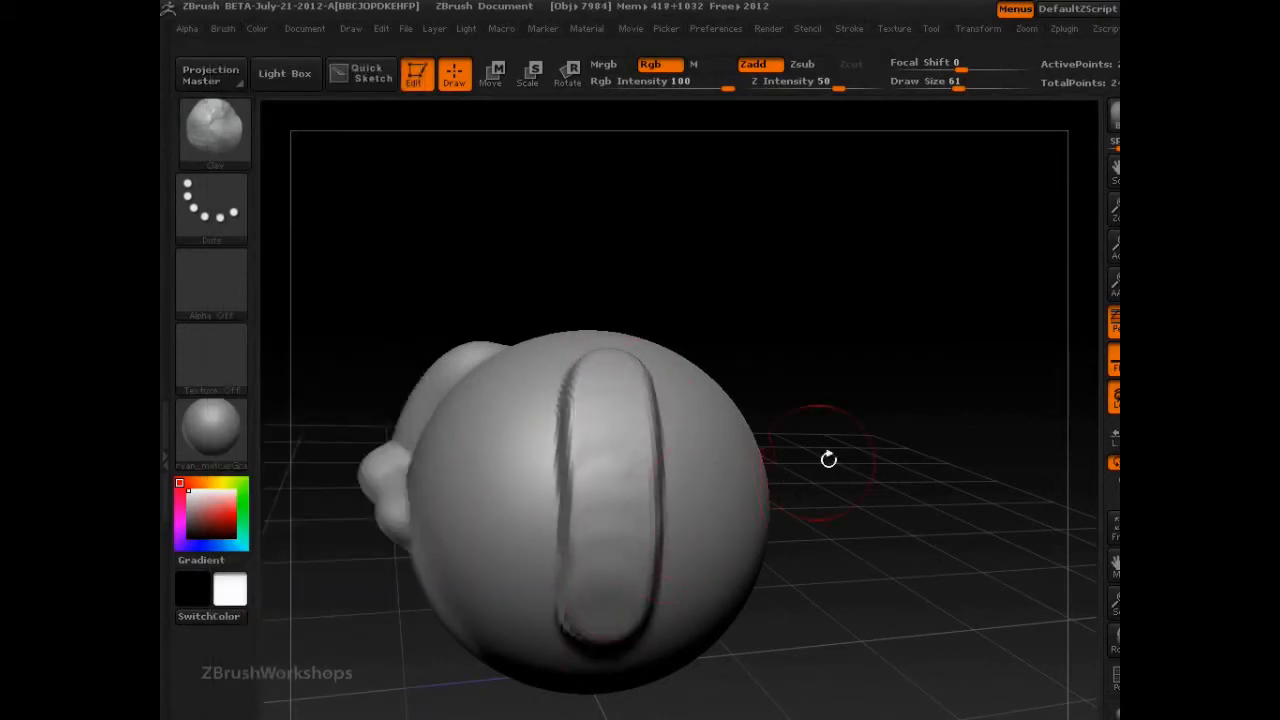
mouse_move(828, 458)
left_mouse_down()
mouse_move(880, 454)
mouse_move(643, 471)
left_mouse_up()
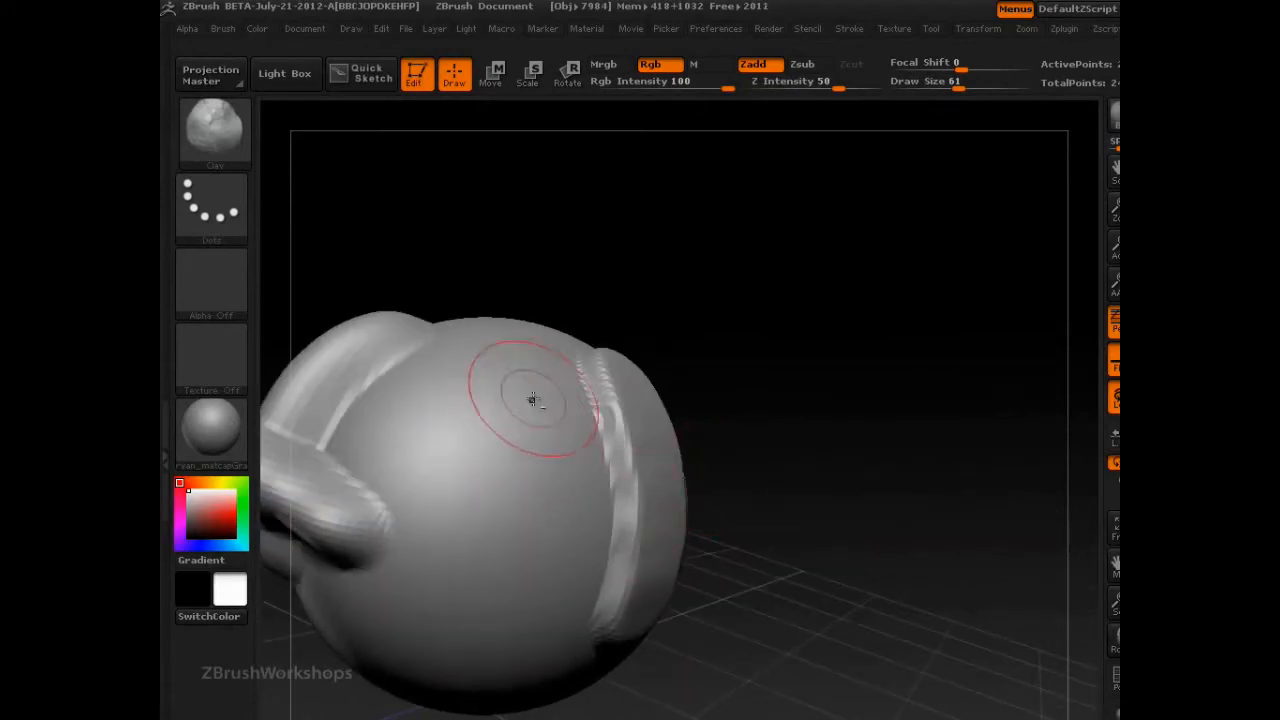
mouse_move(532, 400)
left_mouse_down()
mouse_move(531, 363)
mouse_move(565, 585)
left_mouse_up()
left_click_drag(812, 466, 650, 485)
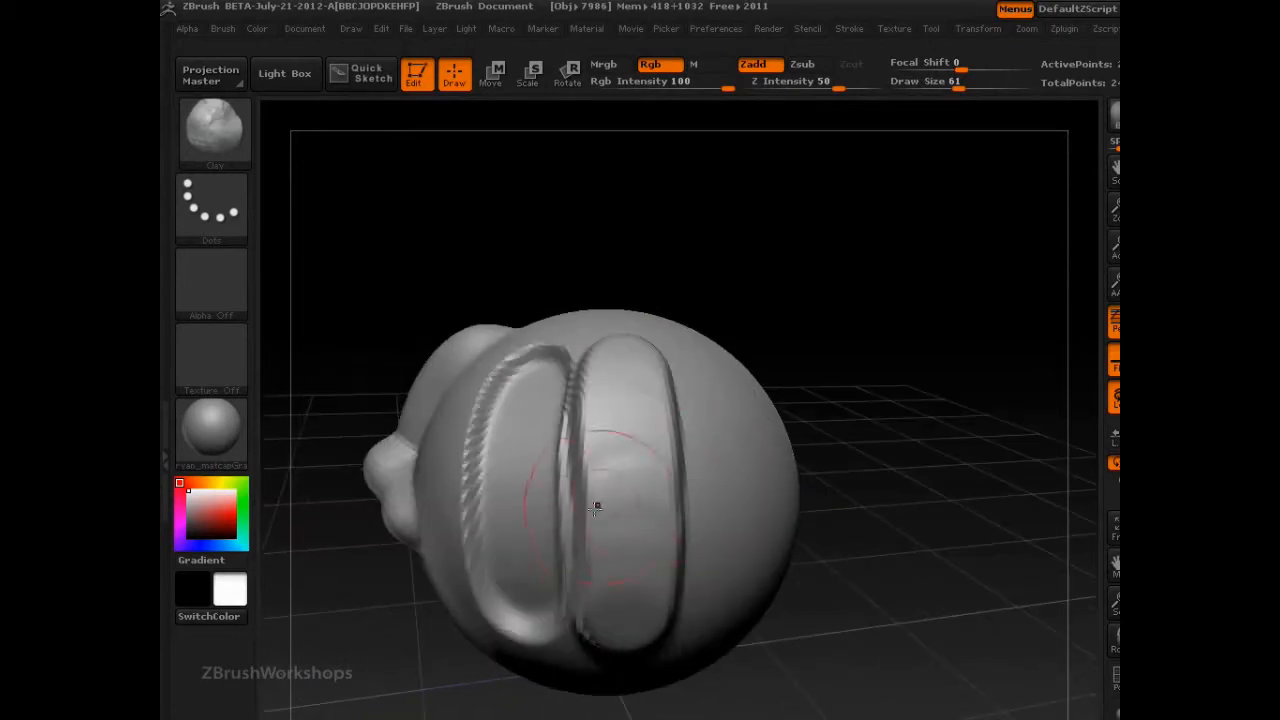
Sculpt a horizontal Clay stroke across both vertical strokes and view the overlap alongside the Standard brush ridges
left_click_drag(515, 502, 745, 500)
mouse_move(890, 418)
left_mouse_down()
mouse_move(891, 474)
mouse_move(757, 514)
left_mouse_up()
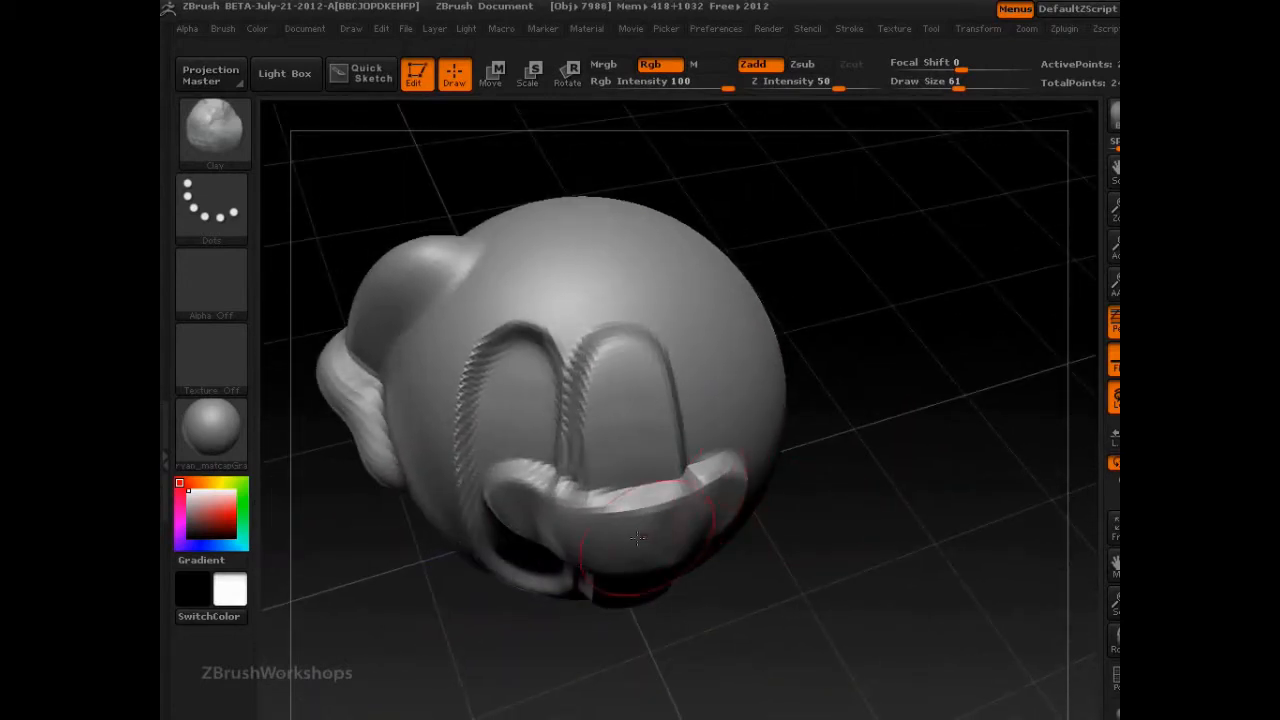
mouse_move(848, 537)
left_mouse_down()
mouse_move(777, 528)
mouse_move(794, 477)
mouse_move(814, 494)
mouse_move(804, 323)
mouse_move(791, 449)
mouse_move(829, 509)
mouse_move(640, 480)
mouse_move(871, 443)
mouse_move(786, 414)
mouse_move(891, 414)
mouse_move(669, 451)
left_mouse_up()
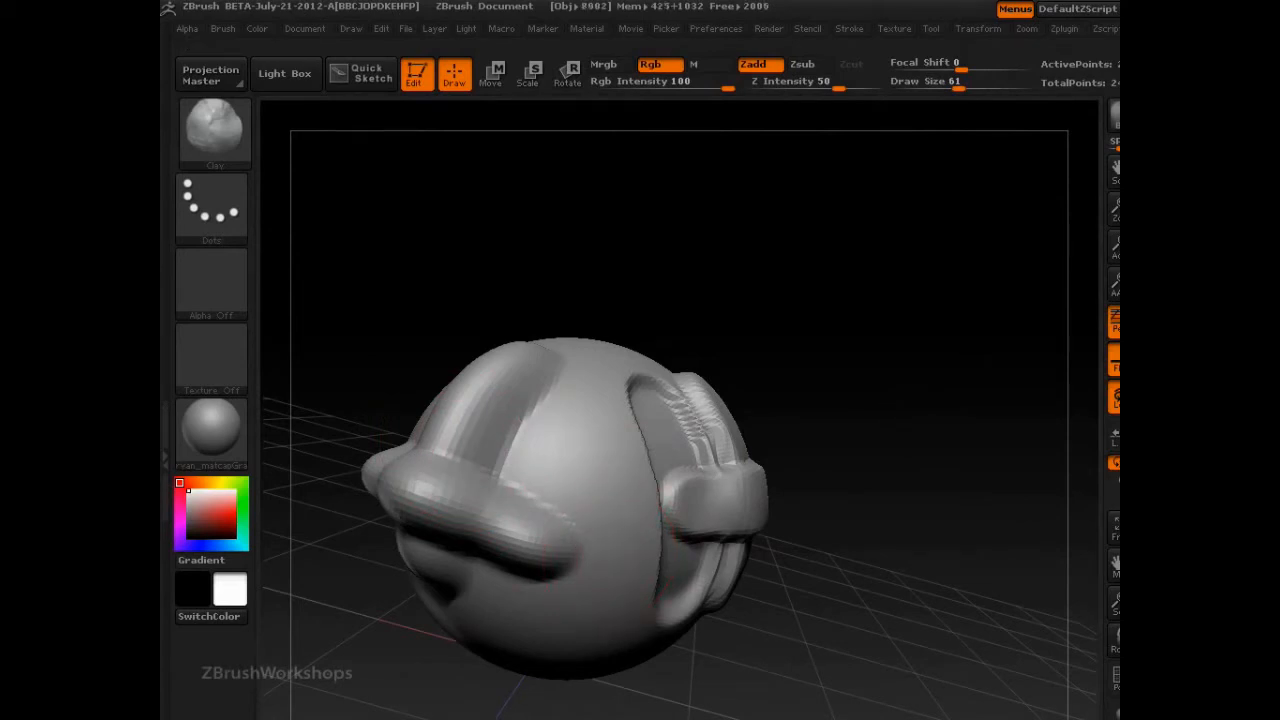
Load the female bust model, frame its face closely and raise its subdivision level
double_click(609, 685)
left_click(925, 533)
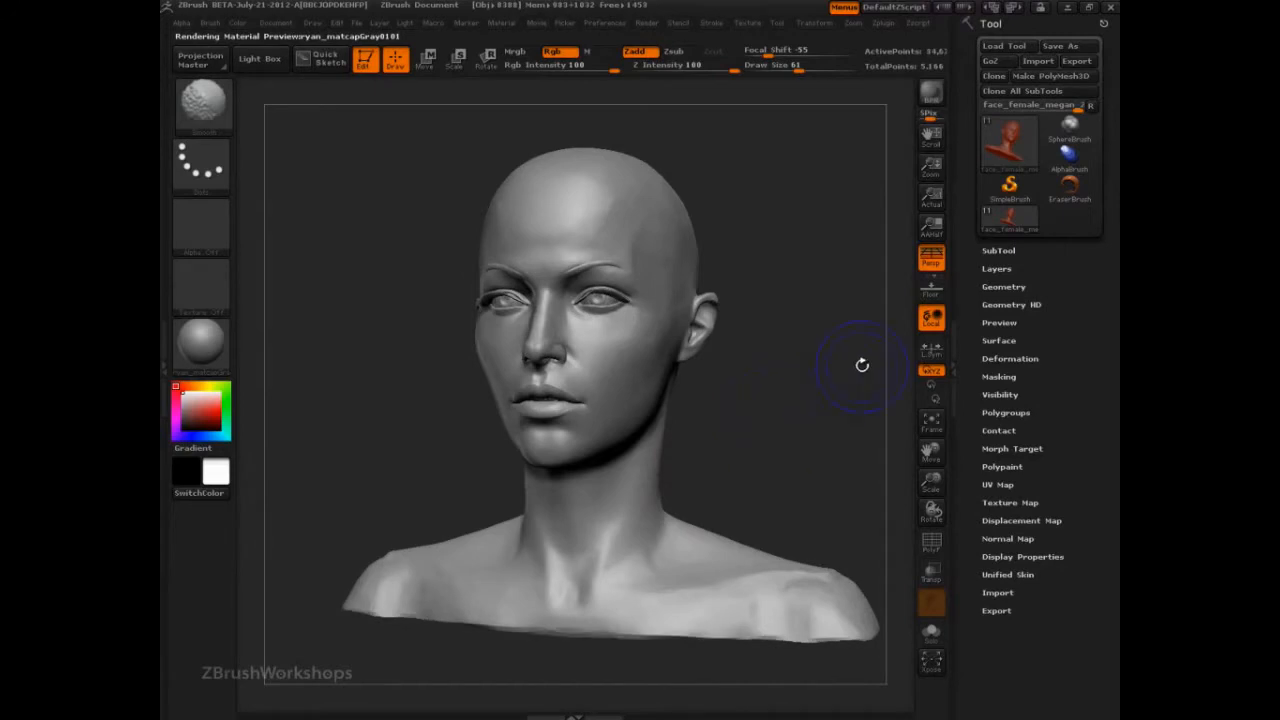
left_click_drag(780, 417, 826, 429, "alt")
key("d")
key("d")
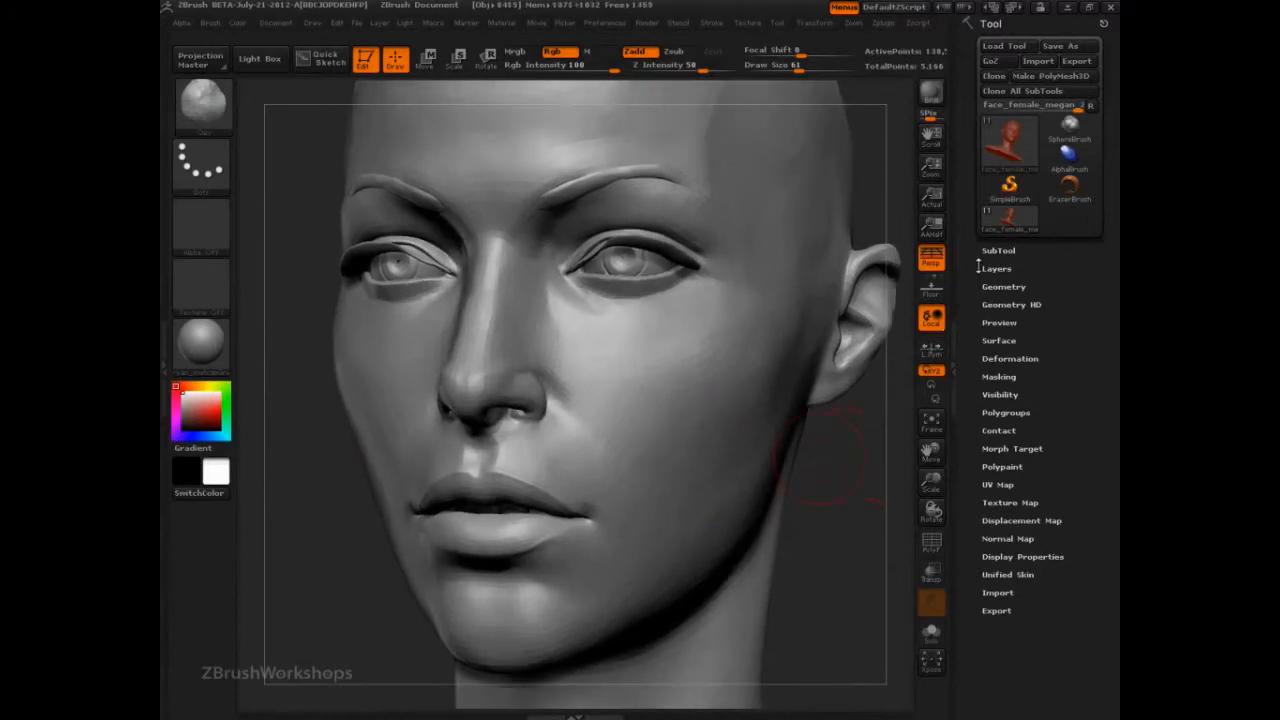
left_click(998, 250)
left_click(1018, 188)
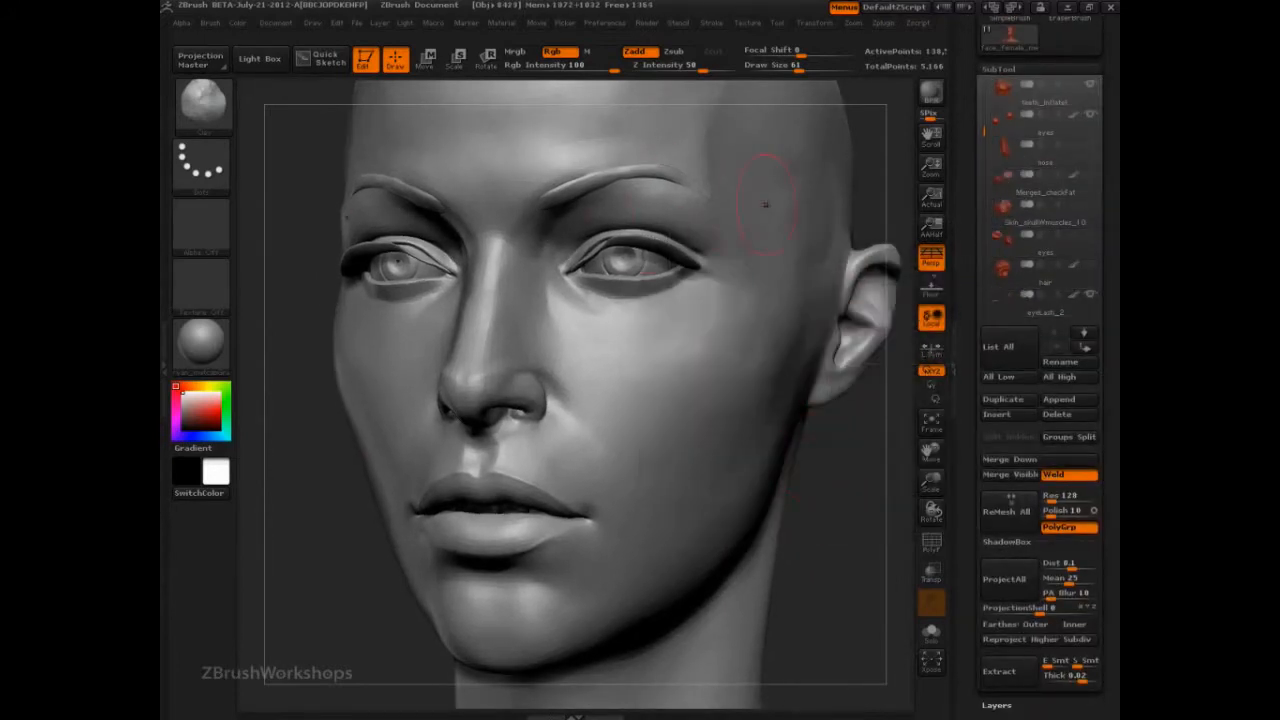
left_click(1002, 68)
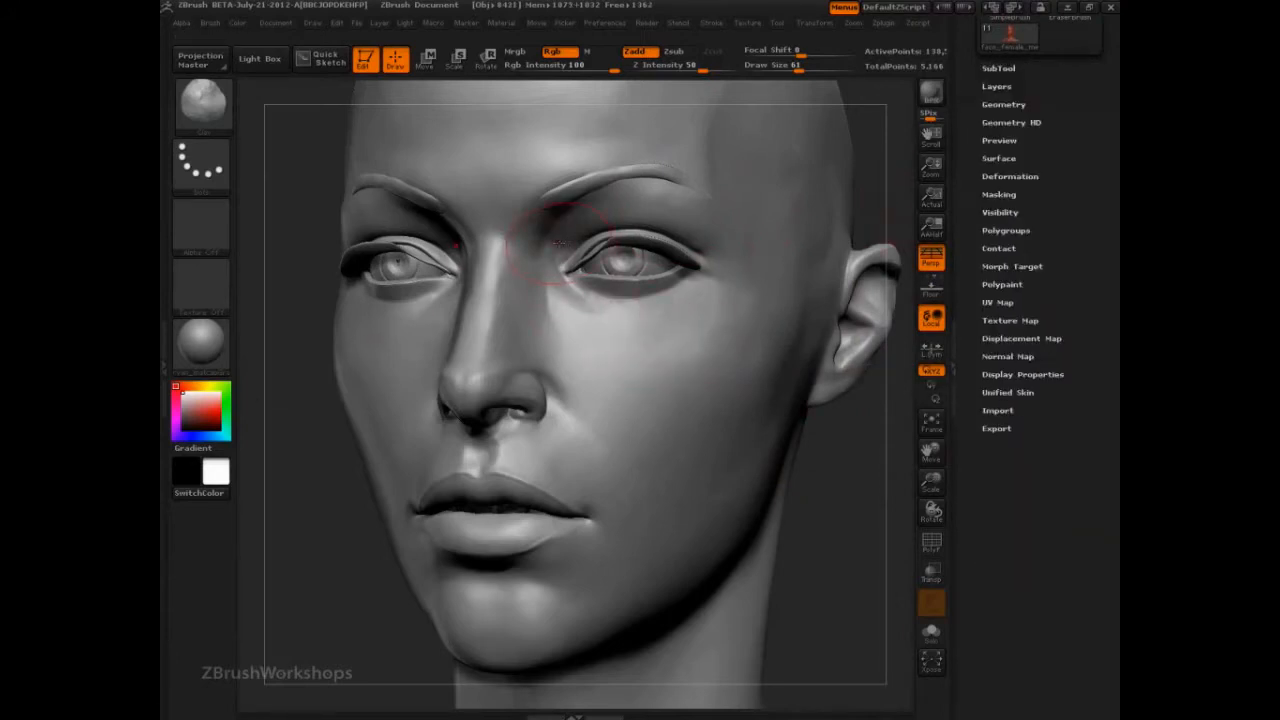
Enlarge the Draw Size to 149 and build up Clay strokes over the eye, nose and cheek on one side of the face
key("s")
left_click_drag(559, 243, 579, 247)
left_click_drag(882, 179, 878, 216, "alt")
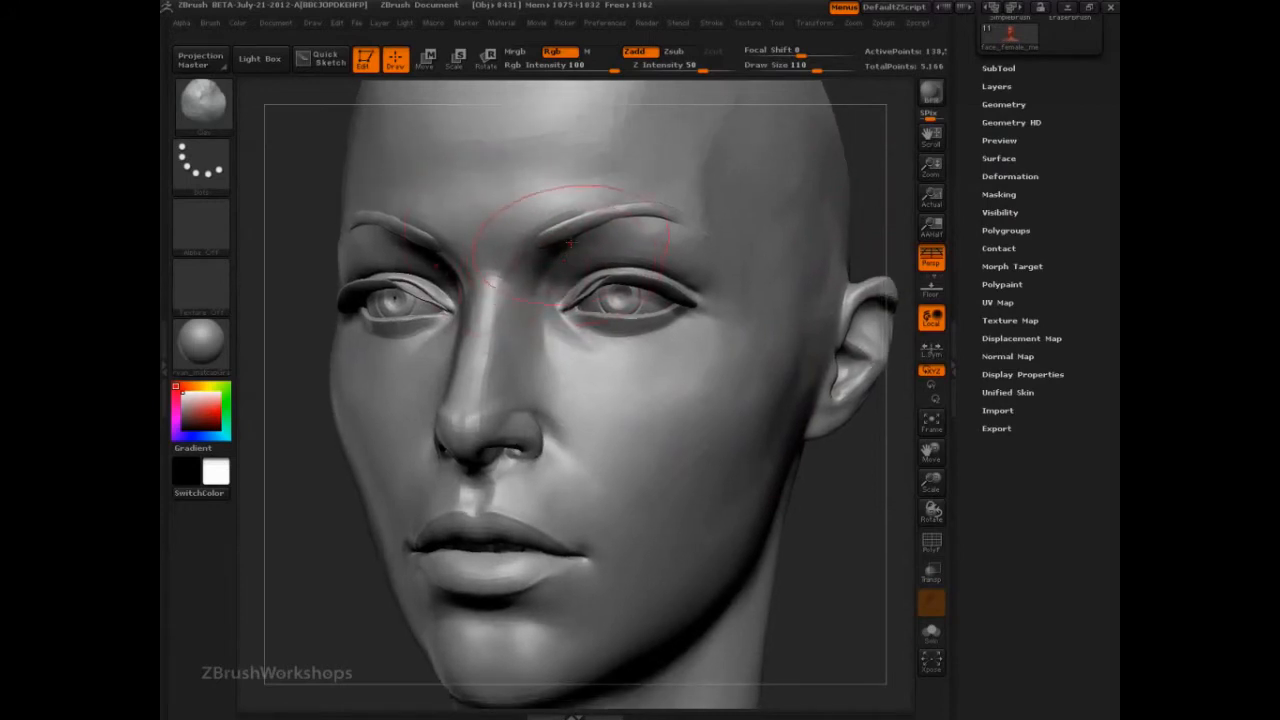
mouse_move(563, 183)
left_mouse_down()
mouse_move(590, 302)
mouse_move(600, 284)
mouse_move(576, 300)
mouse_move(628, 297)
mouse_move(600, 340)
left_mouse_up()
key("ctrl+z")
key("s")
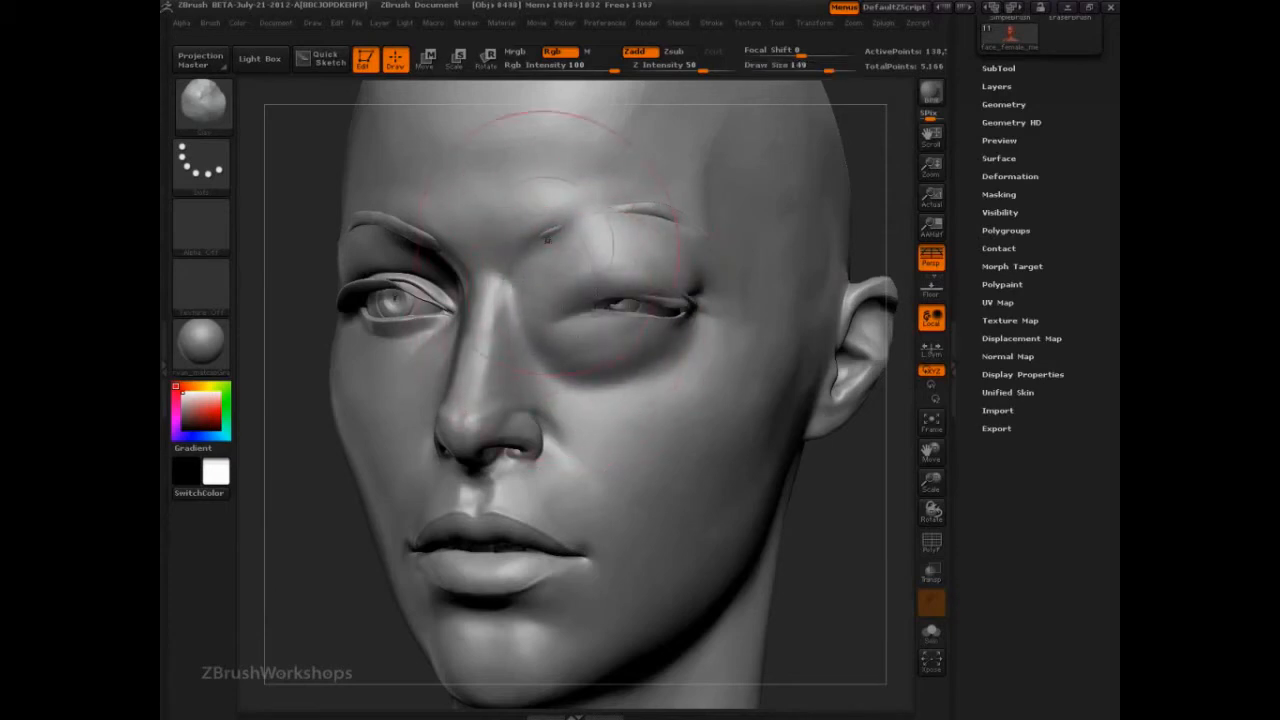
mouse_move(560, 232)
left_mouse_down()
mouse_move(536, 262)
mouse_move(560, 397)
mouse_move(630, 432)
mouse_move(655, 272)
mouse_move(565, 130)
mouse_move(680, 110)
mouse_move(760, 330)
mouse_move(551, 421)
mouse_move(500, 460)
mouse_move(620, 560)
mouse_move(680, 500)
mouse_move(740, 290)
mouse_move(670, 130)
mouse_move(560, 200)
mouse_move(692, 267)
left_mouse_up()
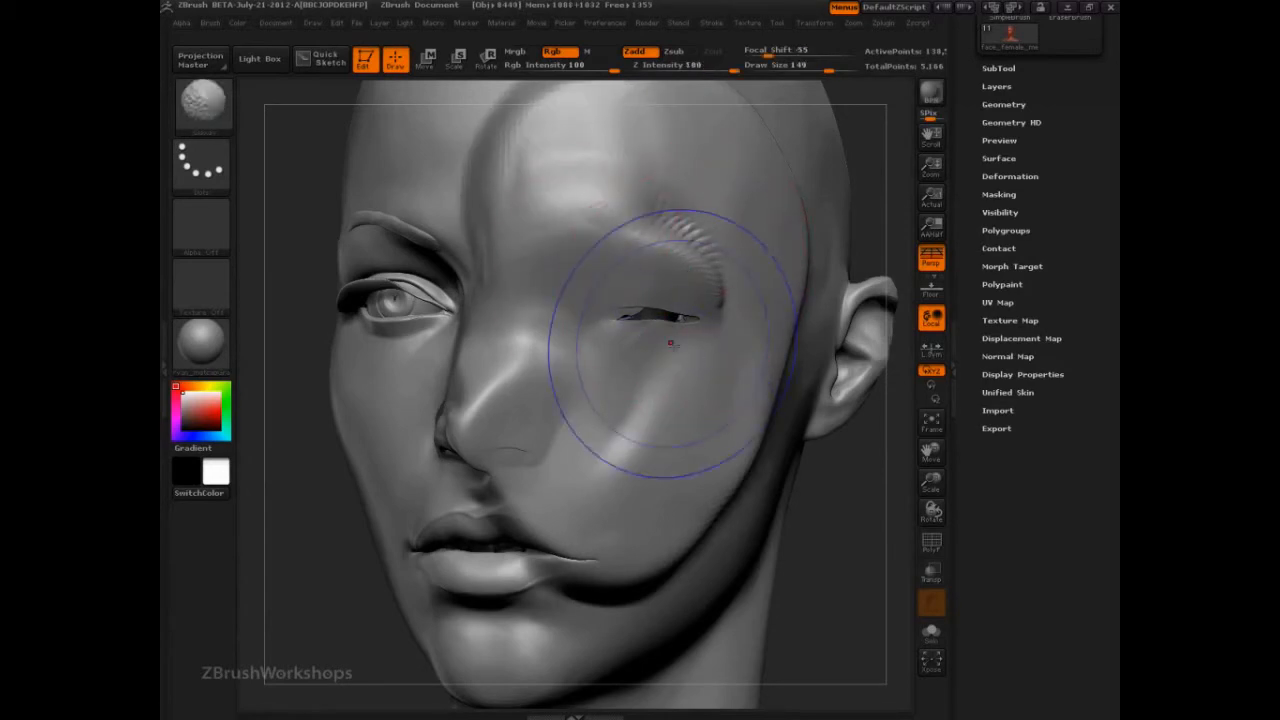
Check the wireframe over the built-up eye, try another Clay stroke across the brow and undo it
left_click(931, 543)
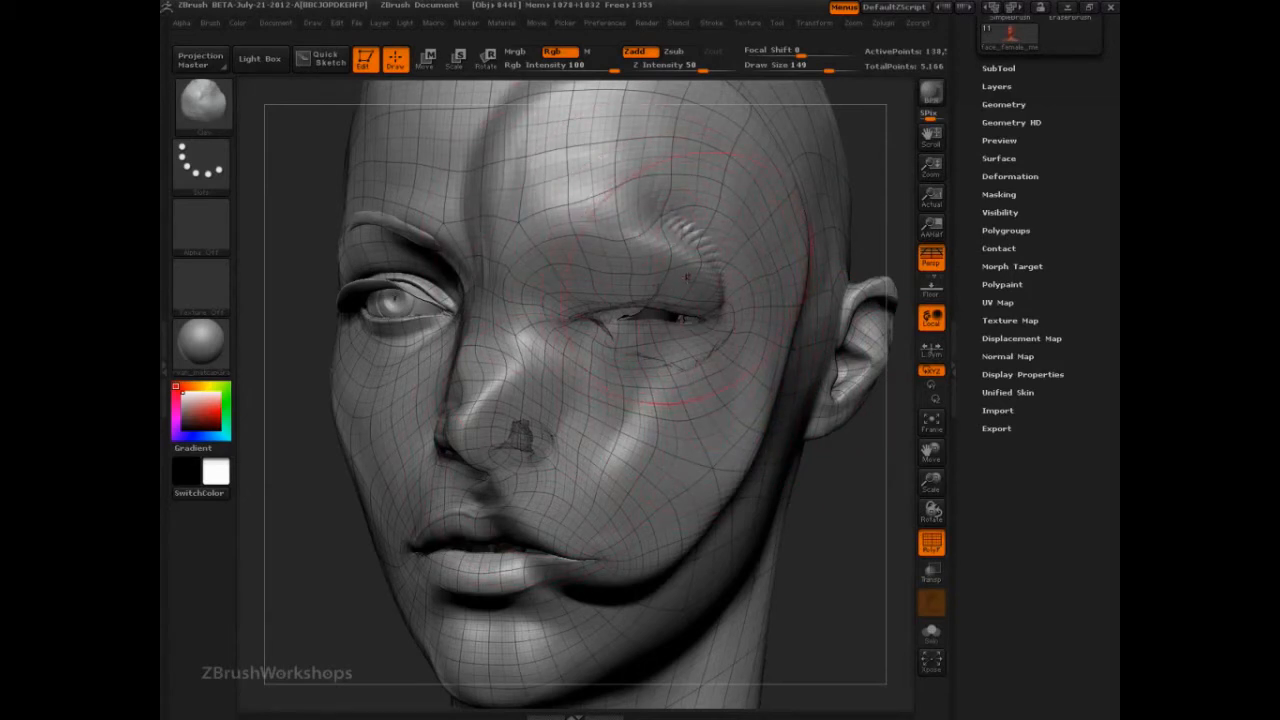
left_click(931, 543)
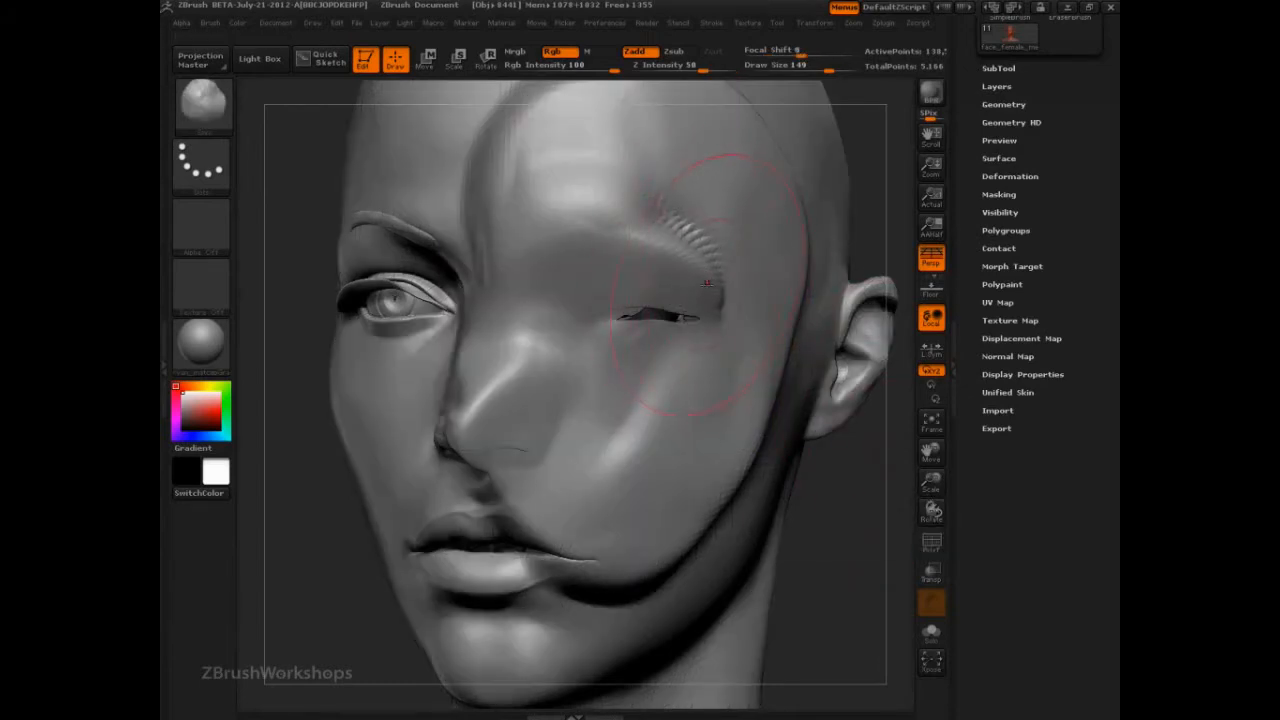
left_click_drag(706, 283, 576, 210)
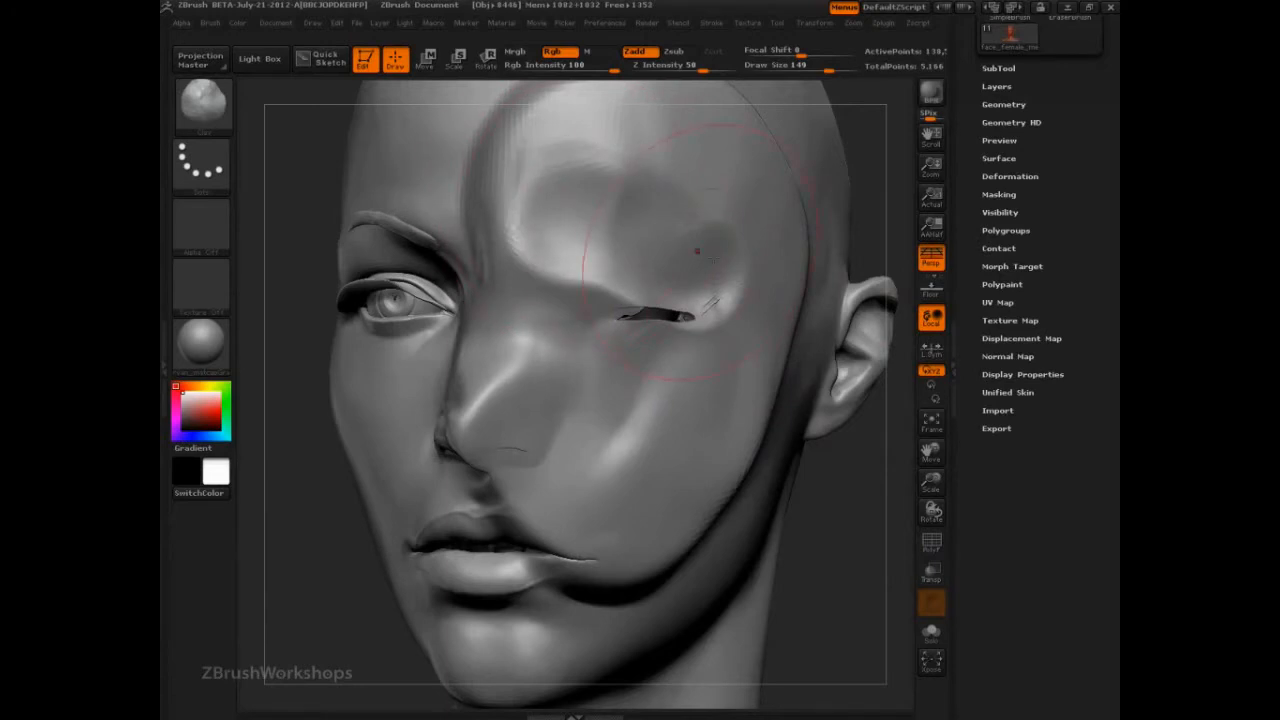
key("ctrl+z")
key("ctrl+z")
key("ctrl+z")
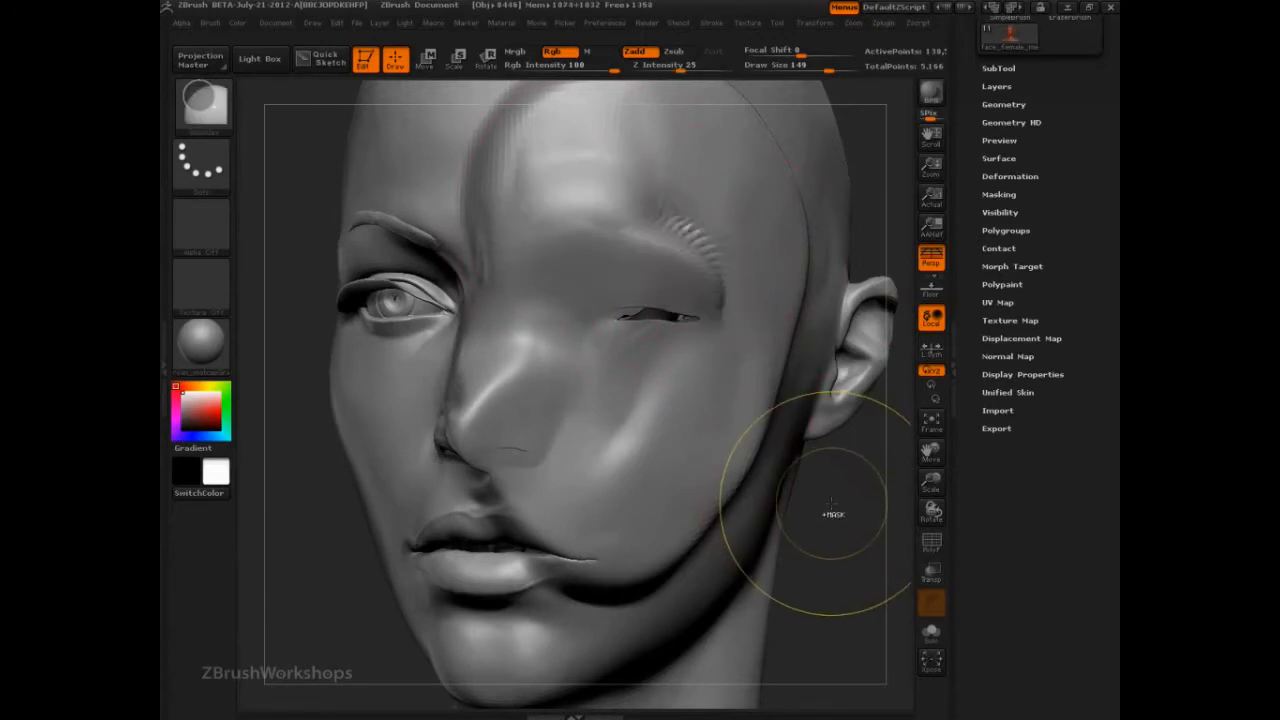
Build up the eye and brow on the other side of the face with the Standard brush at Draw Size 110
mouse_move(800, 476)
left_mouse_down()
mouse_move(886, 505)
mouse_move(852, 485)
left_mouse_up()
left_click_drag(707, 427, 825, 441, "alt")
key("b")
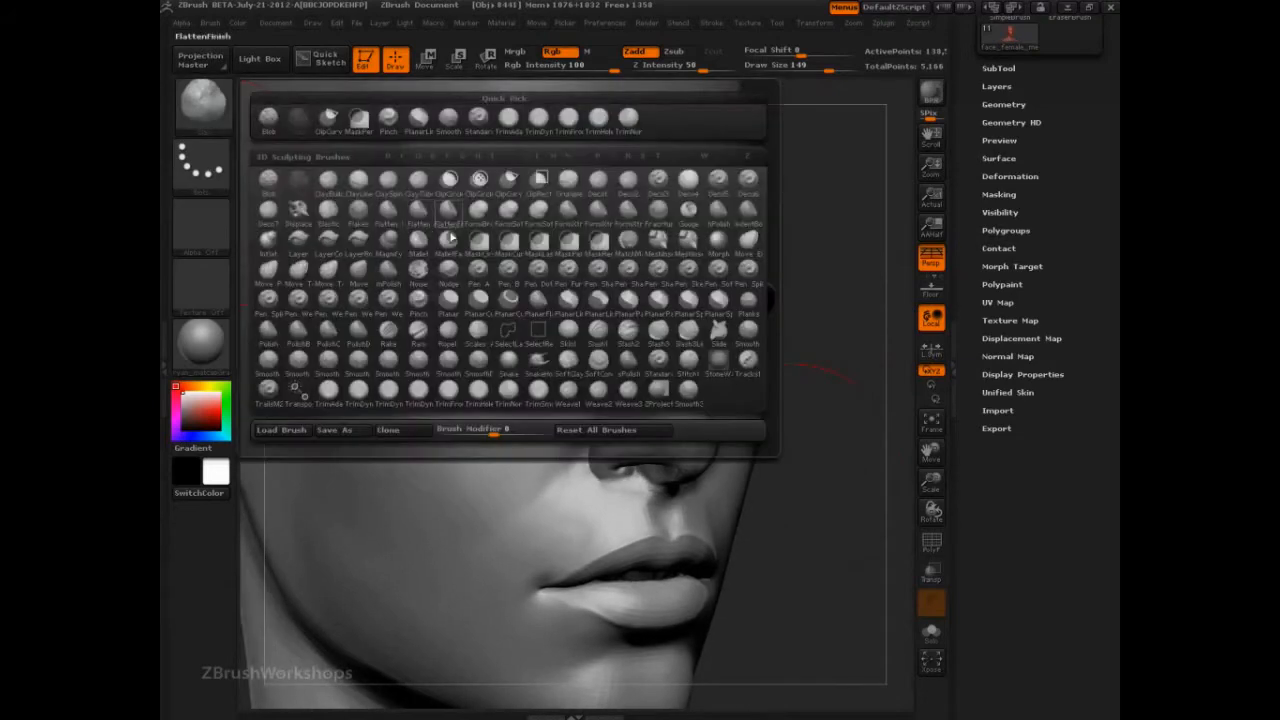
left_click(658, 360)
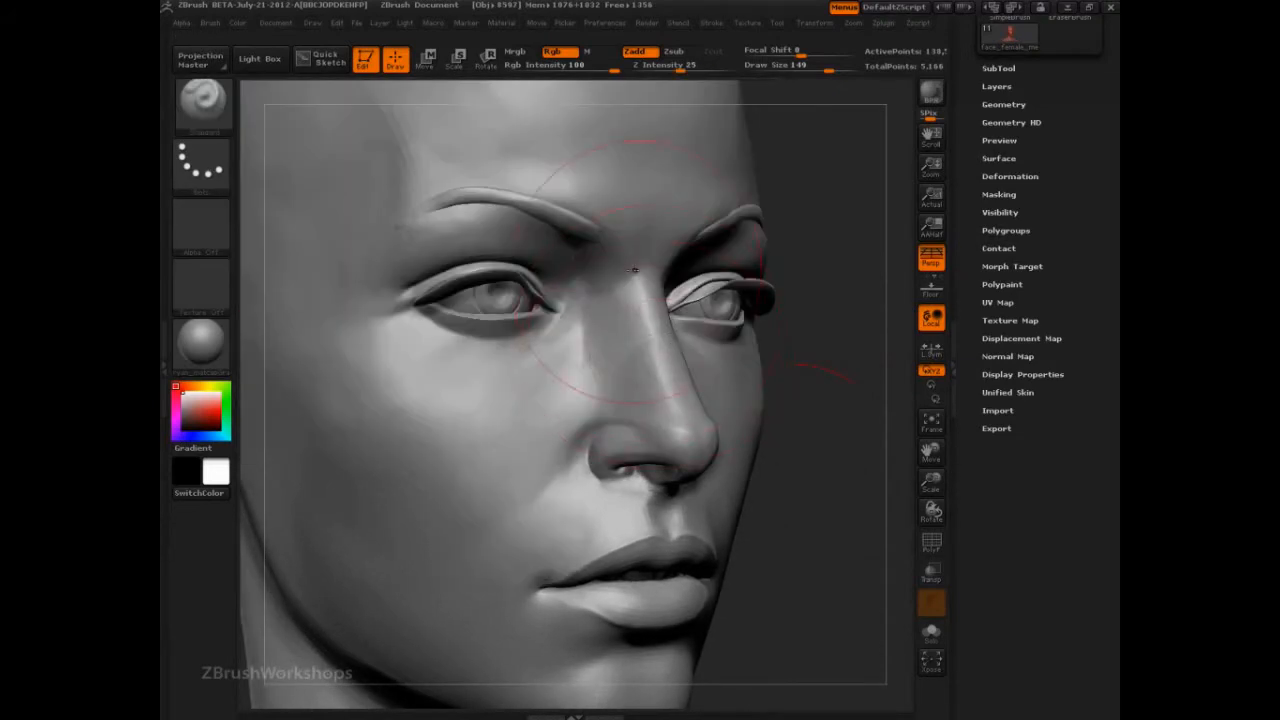
mouse_move(562, 267)
left_mouse_down()
mouse_move(574, 308)
mouse_move(560, 352)
mouse_move(485, 312)
mouse_move(478, 350)
mouse_move(550, 206)
mouse_move(505, 175)
mouse_move(609, 270)
mouse_move(520, 435)
mouse_move(400, 318)
mouse_move(541, 150)
mouse_move(493, 320)
mouse_move(546, 300)
mouse_move(520, 200)
mouse_move(430, 290)
mouse_move(608, 291)
mouse_move(580, 150)
mouse_move(362, 258)
left_mouse_up()
key("s")
left_click_drag(398, 364, 544, 370)
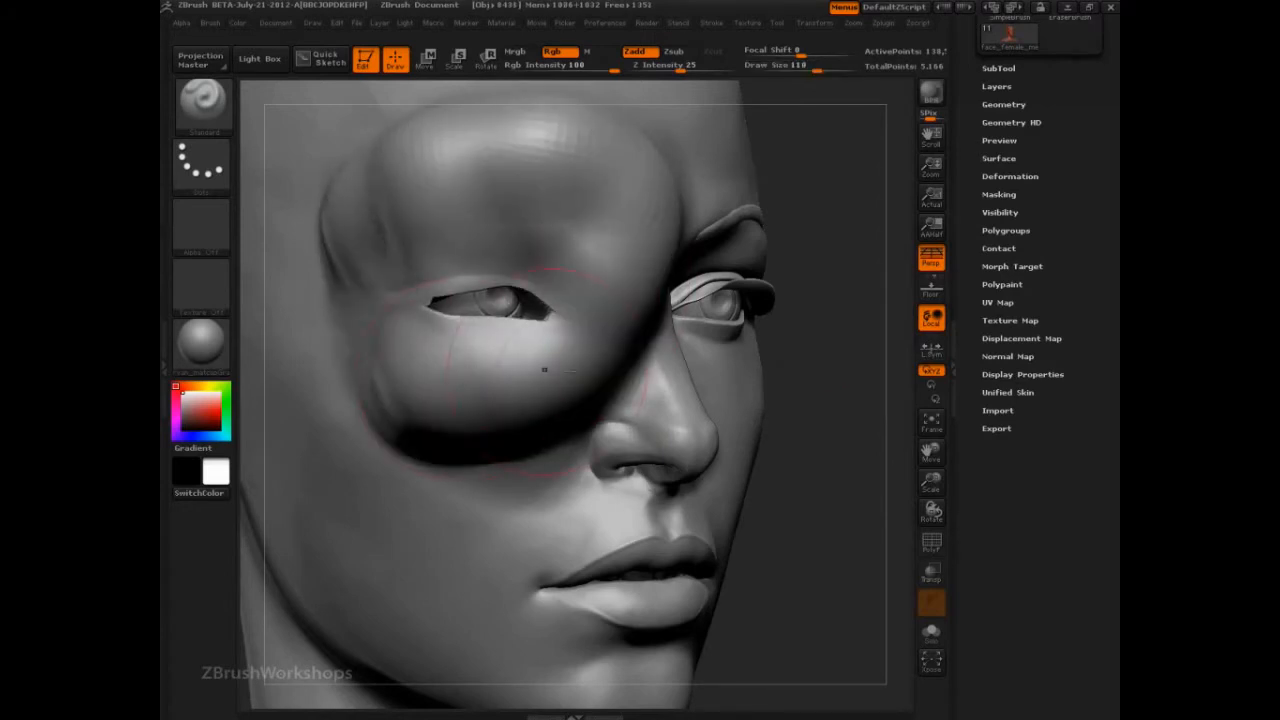
left_click_drag(829, 380, 852, 292)
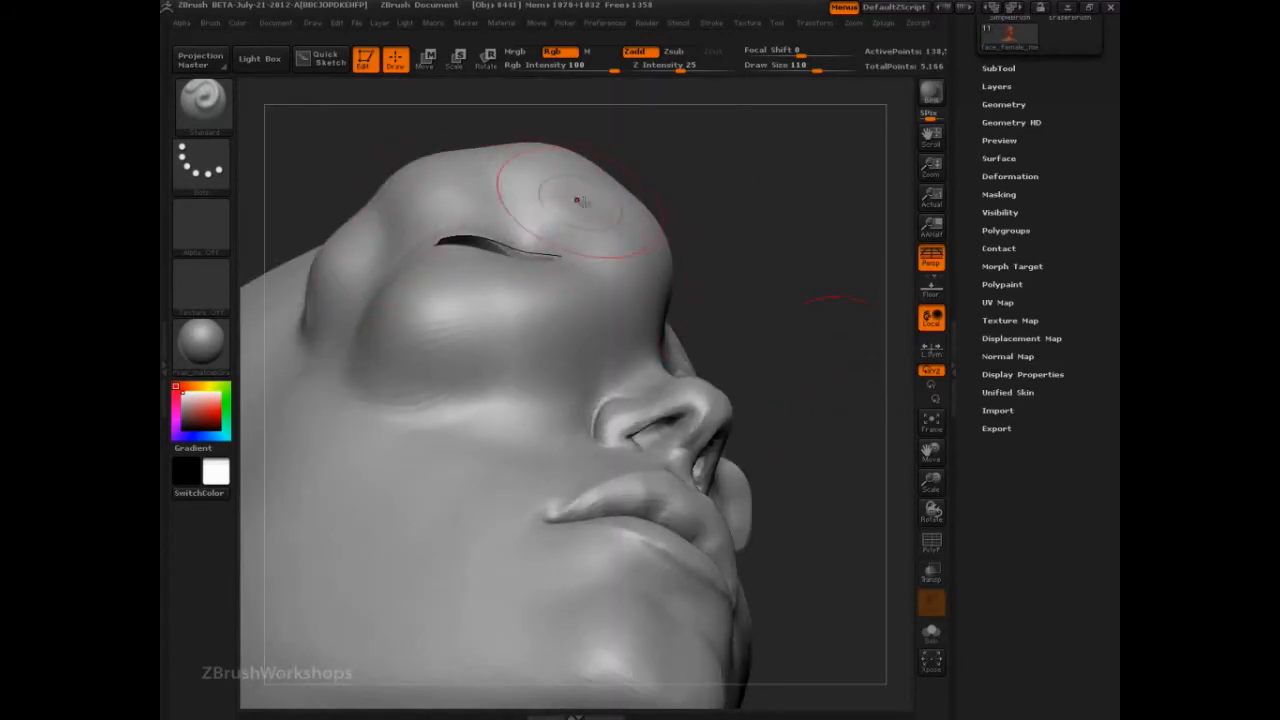
Smooth the Standard brush buildup around the eye at a lower subdivision level and return to the higher level
left_click_drag(580, 200, 535, 198, "shift")
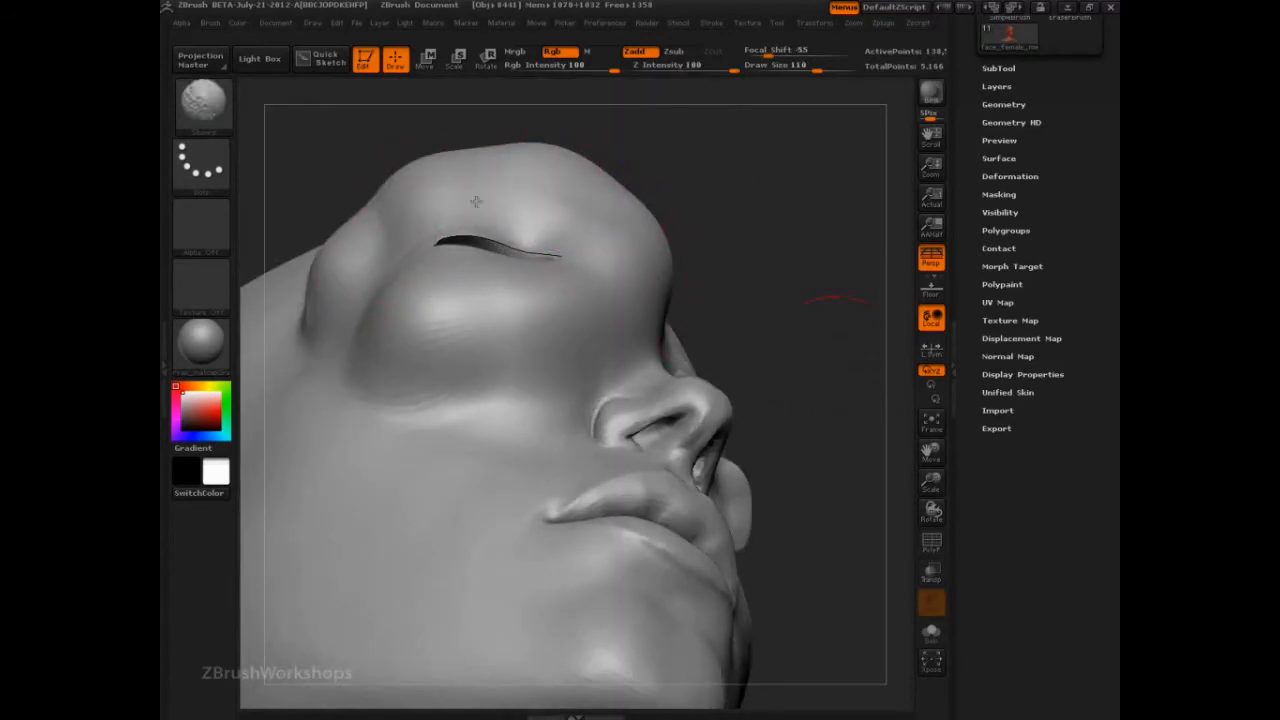
key("shift+d")
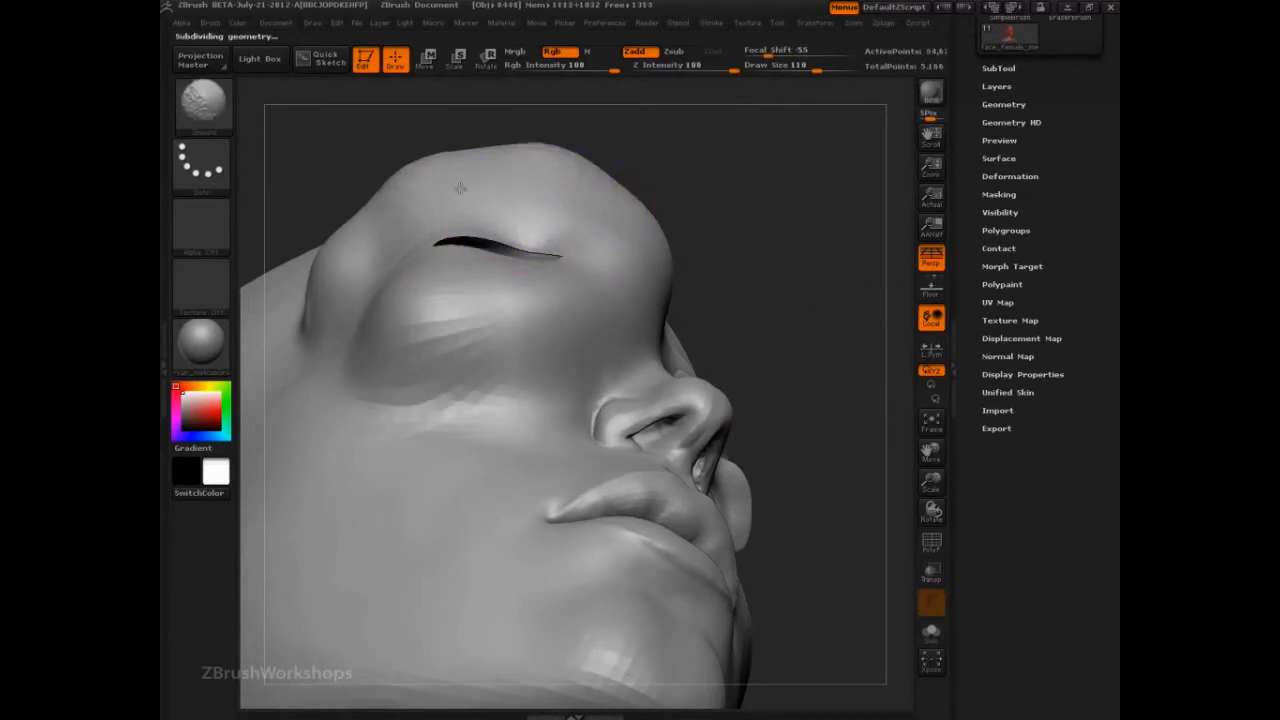
mouse_move(618, 228)
left_mouse_down("shift")
mouse_move(565, 178)
mouse_move(485, 178)
left_mouse_up("shift")
left_click_drag(401, 271, 437, 333, "shift")
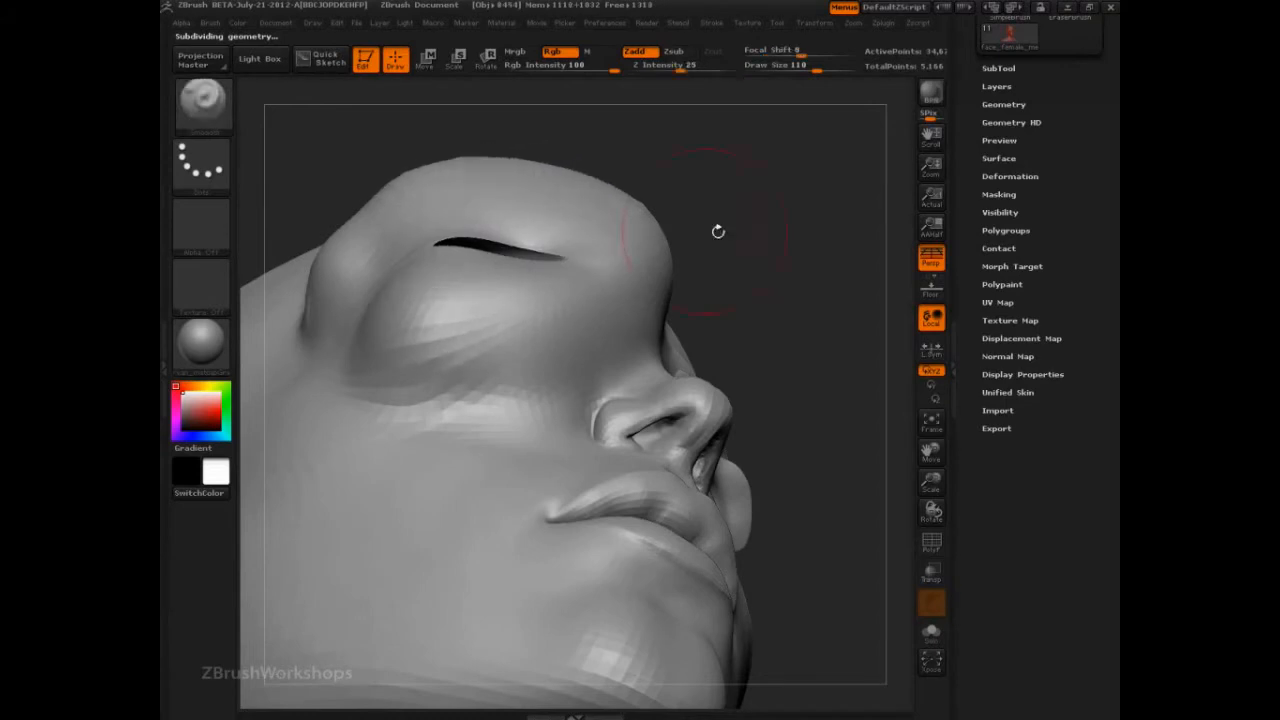
key("ctrl+d")
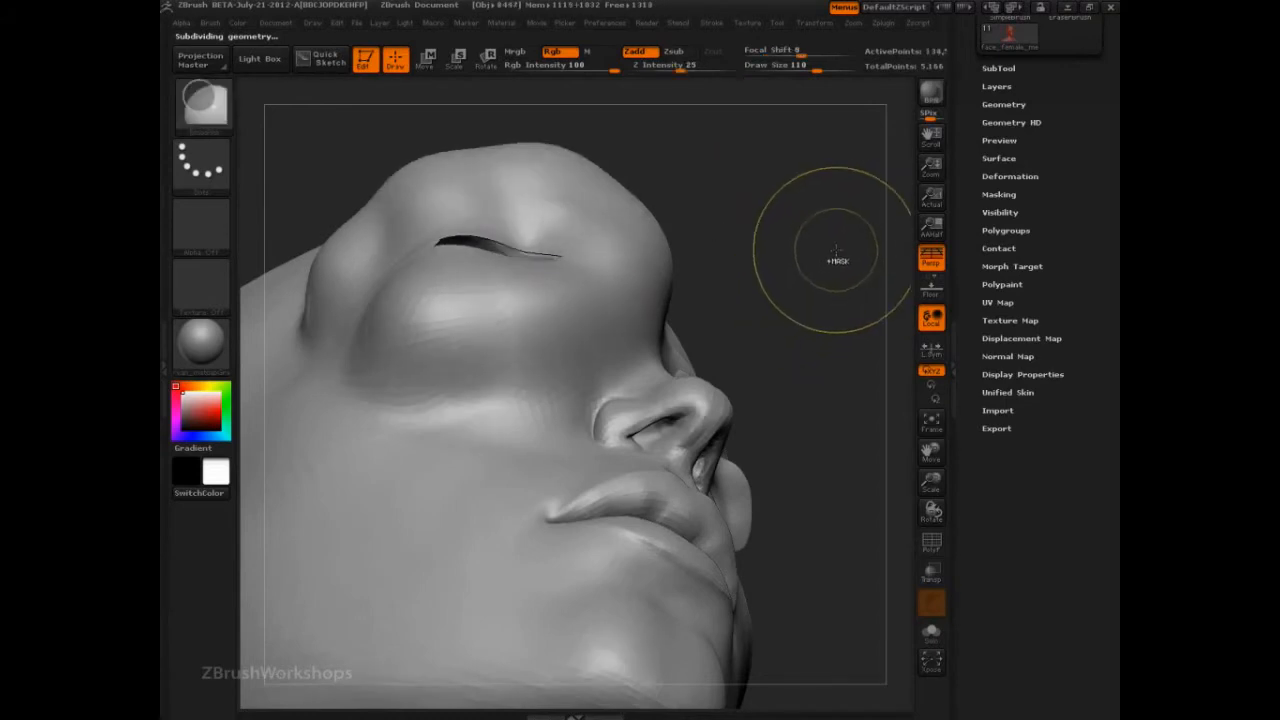
Try a Clay stroke over the eye, undo the sculpted changes and view the restored head from below and the front
mouse_move(832, 255)
left_mouse_down()
mouse_move(843, 300)
mouse_move(833, 373)
mouse_move(829, 363)
mouse_move(820, 378)
left_mouse_up()
key("b")
key("m")
key("v")
mouse_move(495, 238)
left_mouse_down()
mouse_move(563, 258)
mouse_move(565, 245)
mouse_move(520, 258)
mouse_move(574, 262)
mouse_move(530, 200)
mouse_move(544, 246)
mouse_move(530, 228)
left_mouse_up()
key("ctrl+z")
key("ctrl+z")
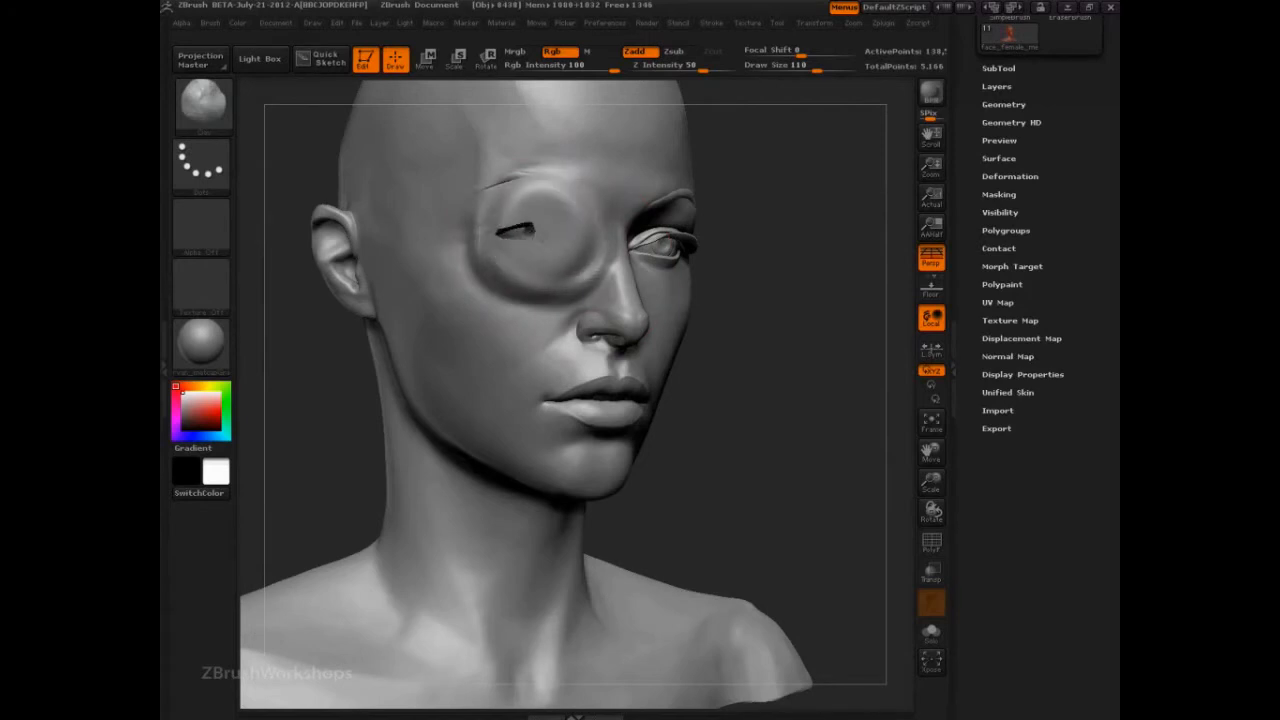
mouse_move(784, 306)
left_mouse_down()
mouse_move(794, 226)
mouse_move(720, 115)
left_mouse_up()
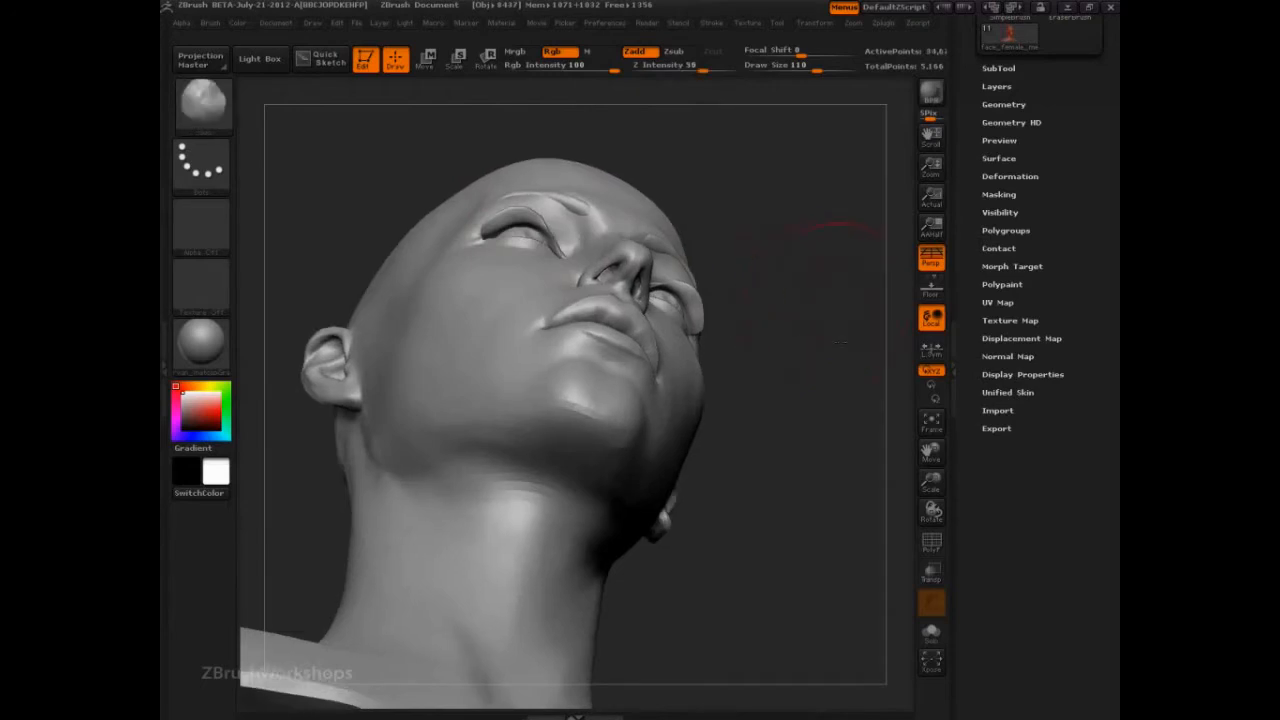
left_click_drag(700, 250, 684, 383)
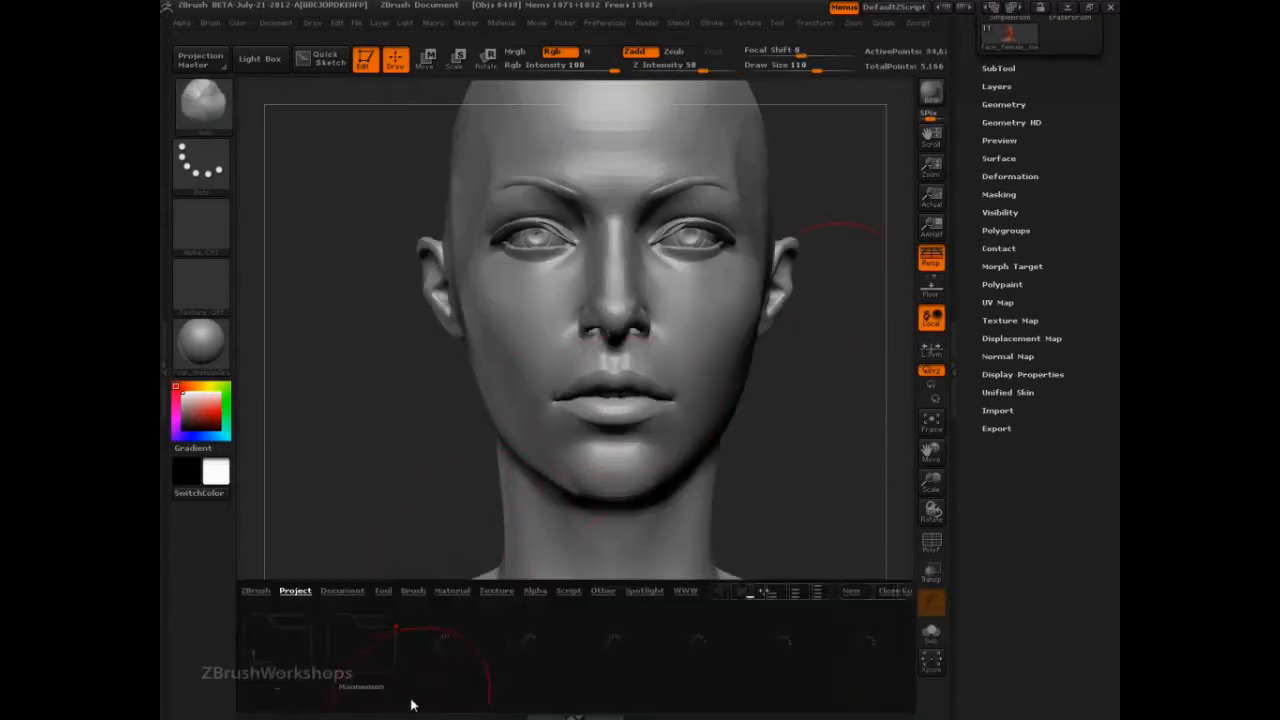
Load the DefaultSphere project without saving changes and give the sphere the ryan_matcap gray material in white
double_click(529, 645)
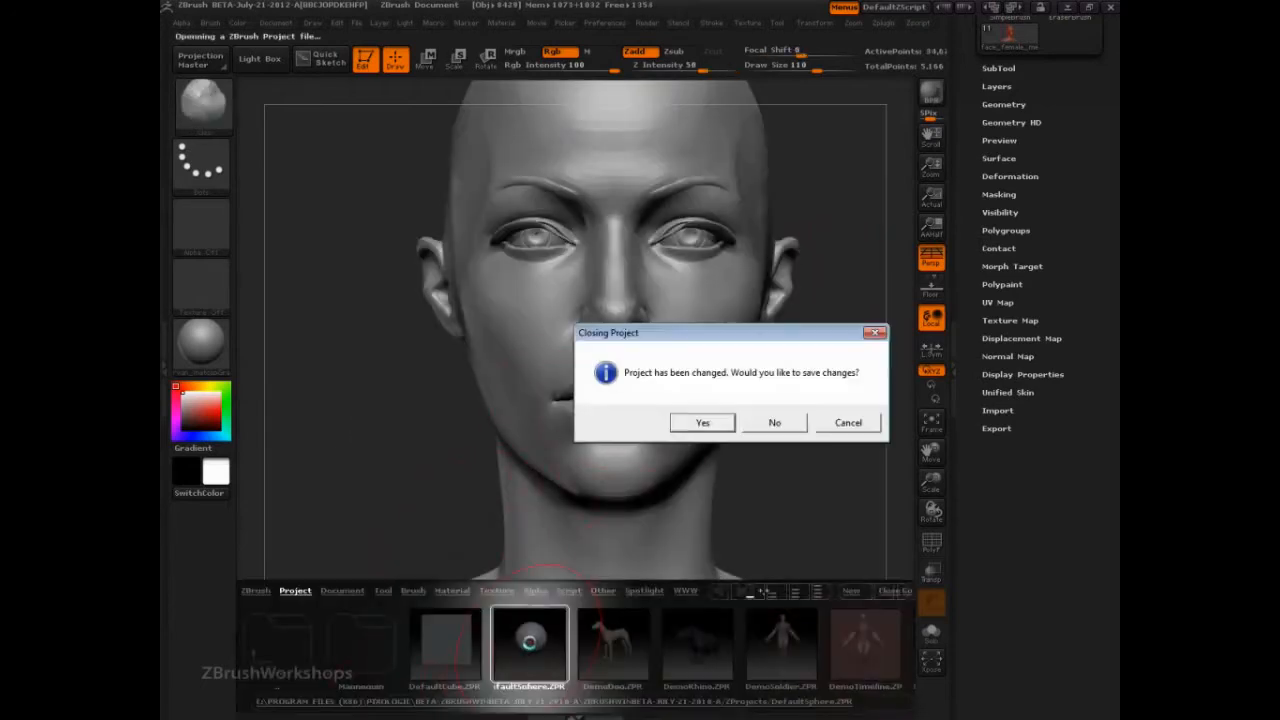
left_click(775, 423)
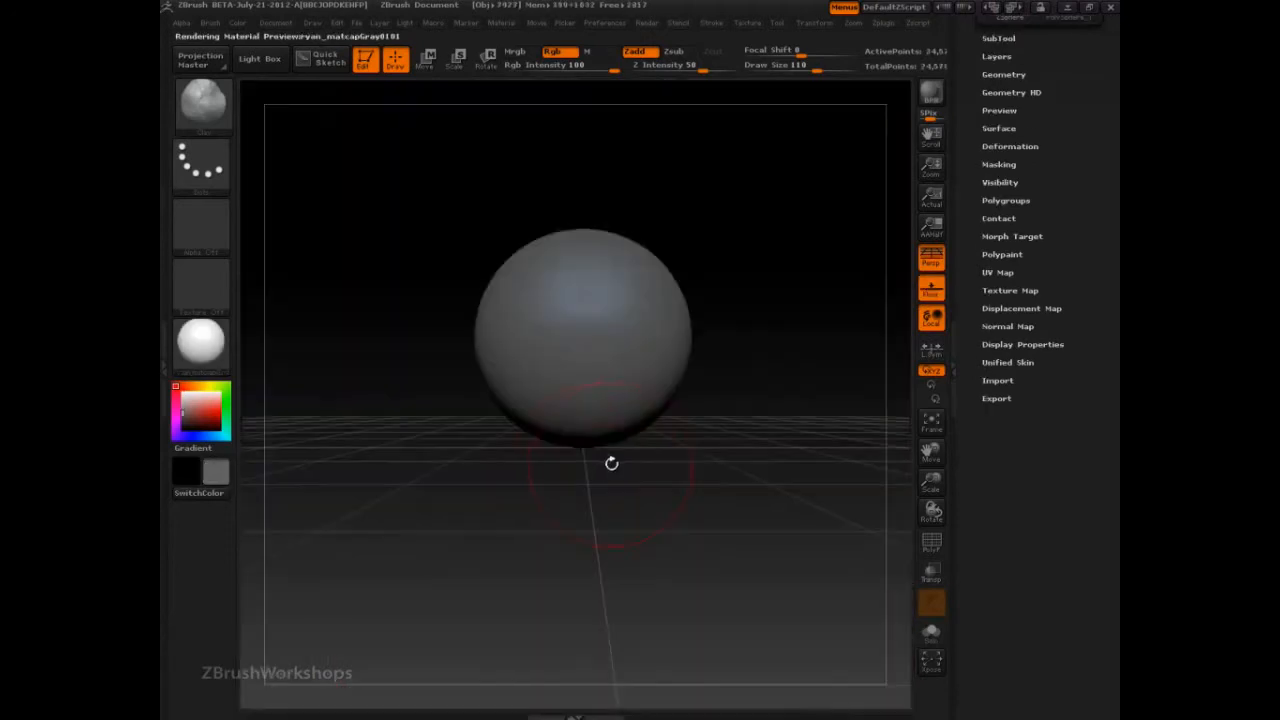
key("m")
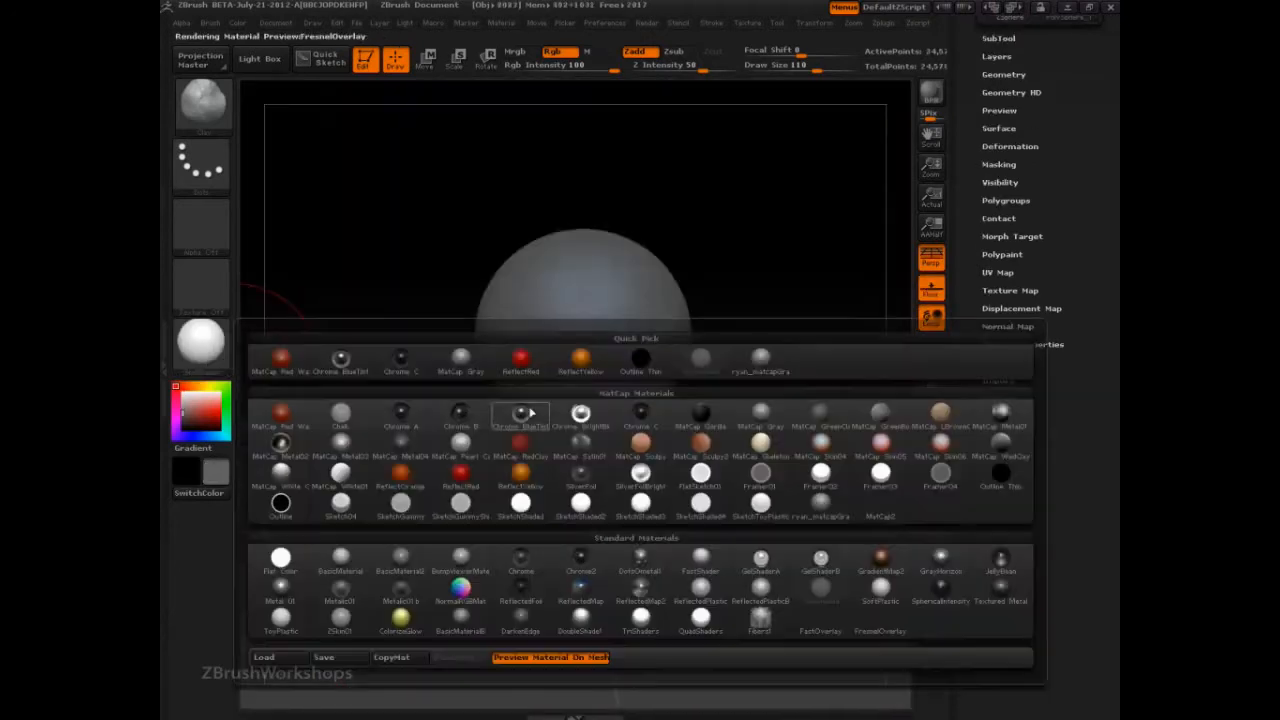
left_click(820, 503)
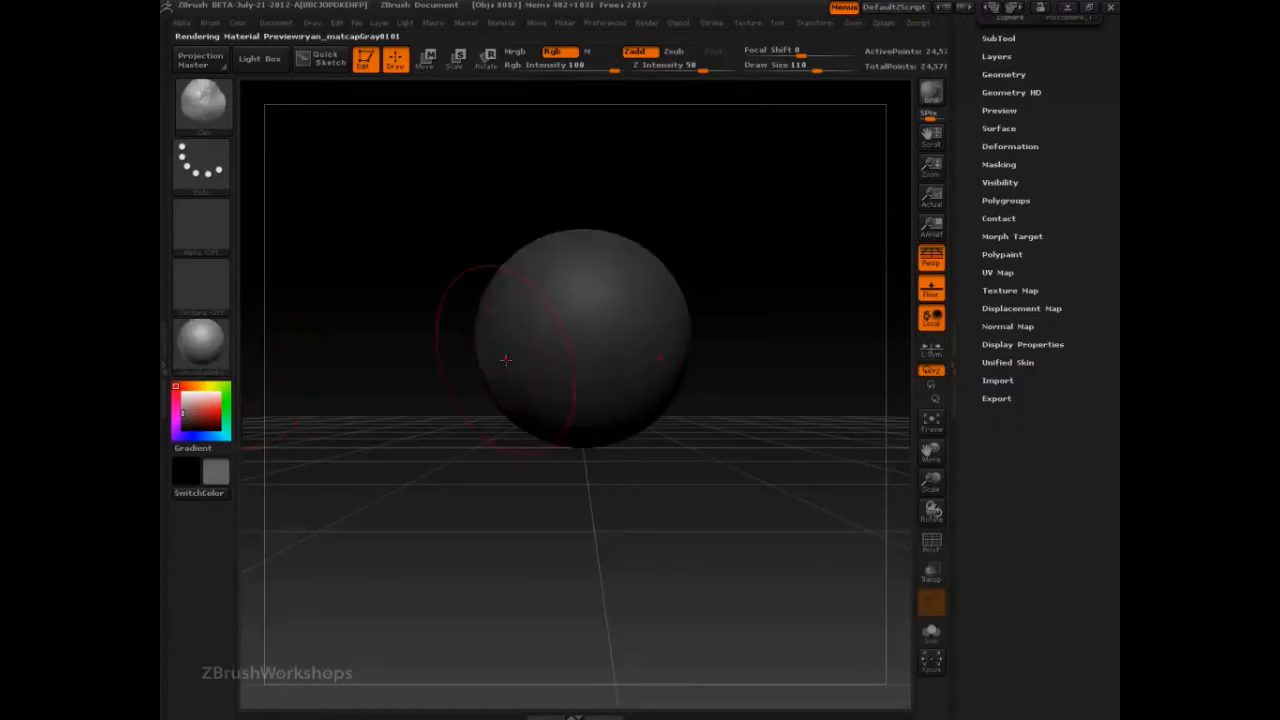
left_click_drag(198, 406, 175, 388)
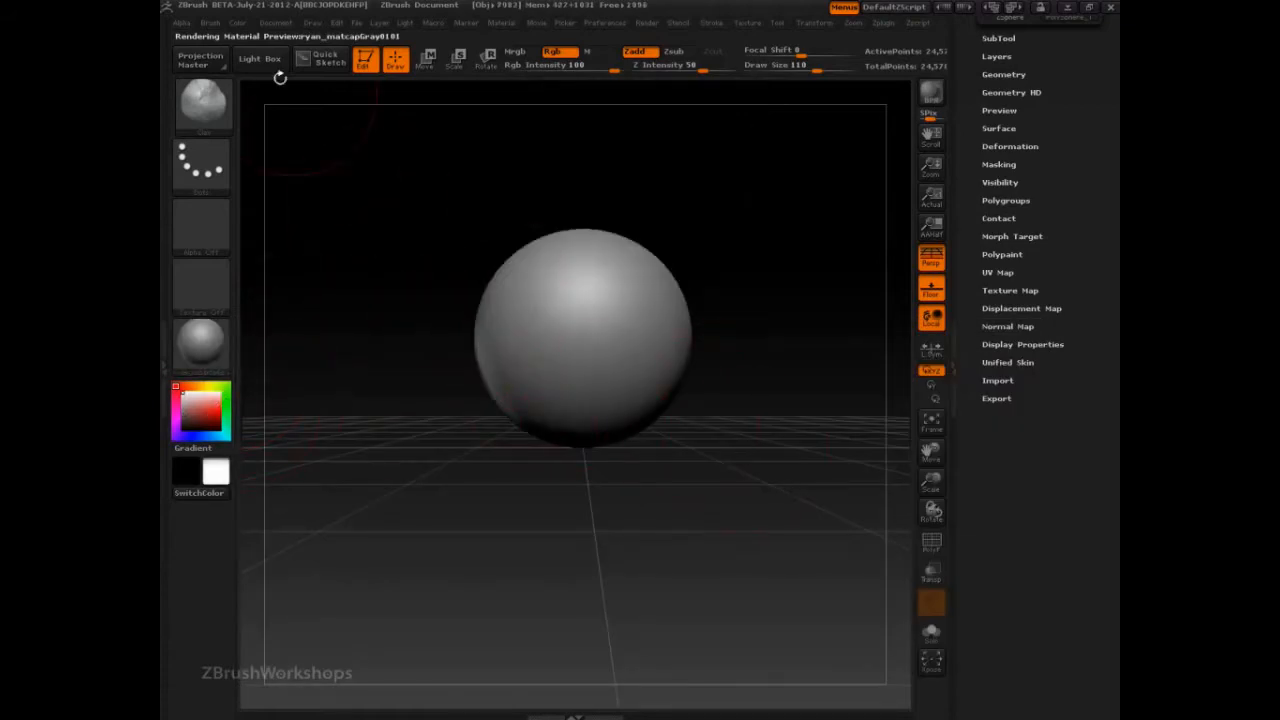
Set the Clay brush's depth Imbed to 14 and frame the sphere more closely
left_click(208, 23)
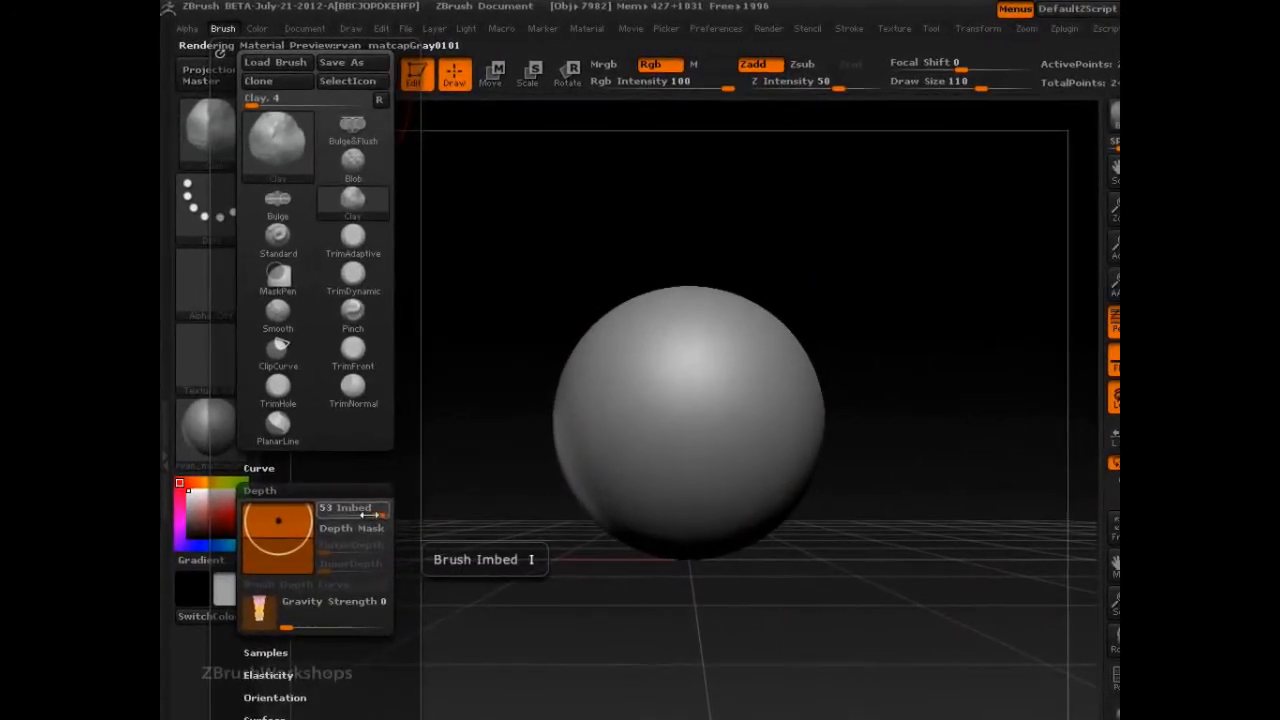
left_click_drag(369, 512, 374, 514)
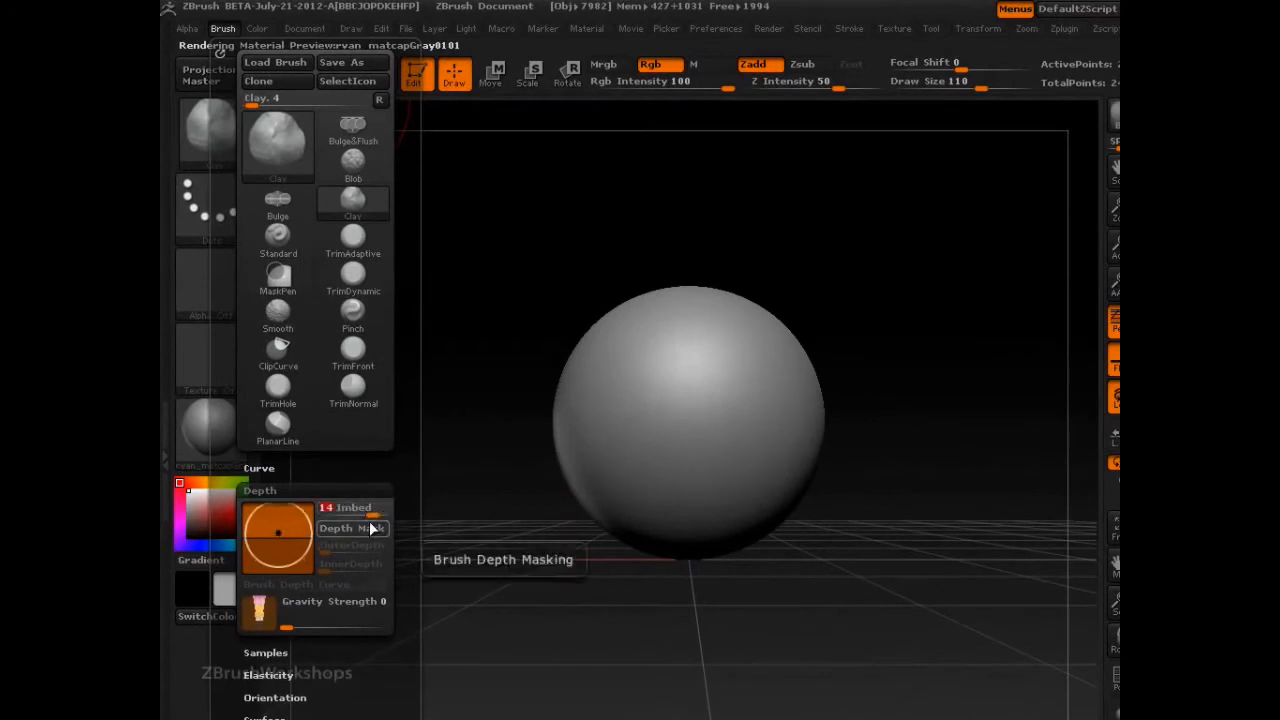
mouse_move(946, 385)
left_mouse_down("alt")
mouse_move(969, 409)
mouse_move(794, 359)
left_mouse_up("alt")
Choose the Rake brush, subdivide the sphere and try raking strokes across its upper front
left_click(220, 150)
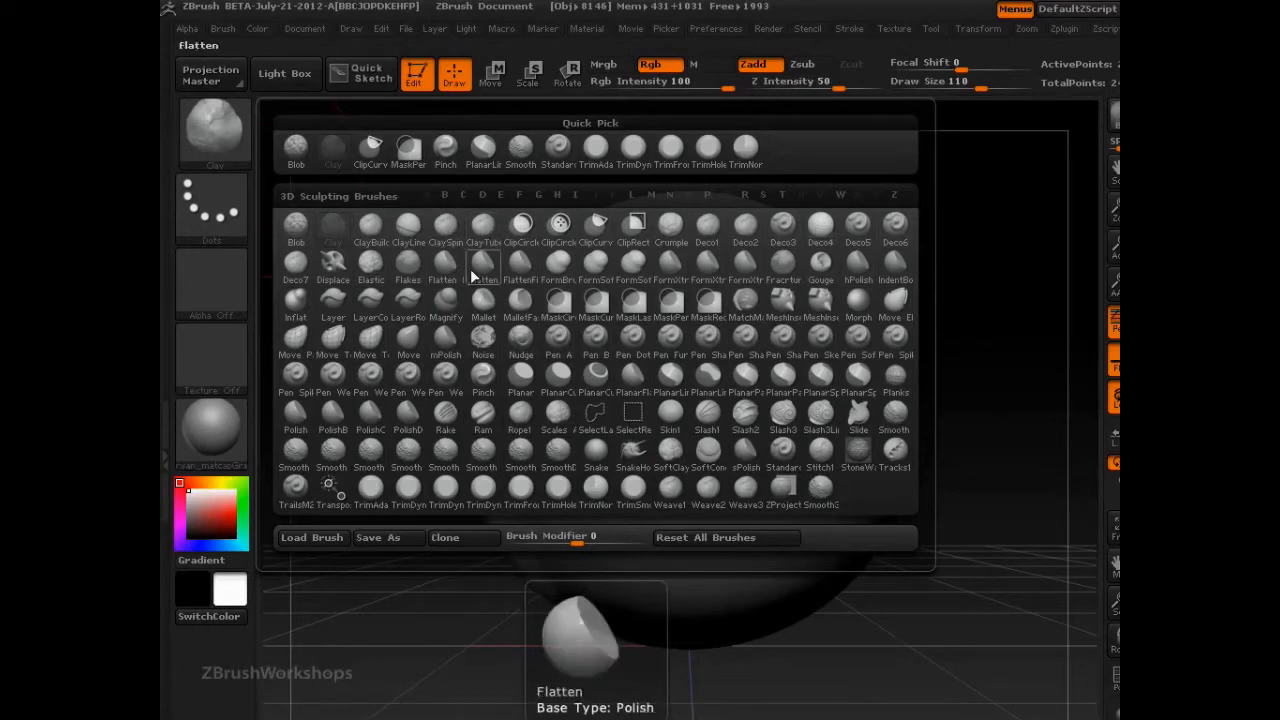
left_click(446, 425)
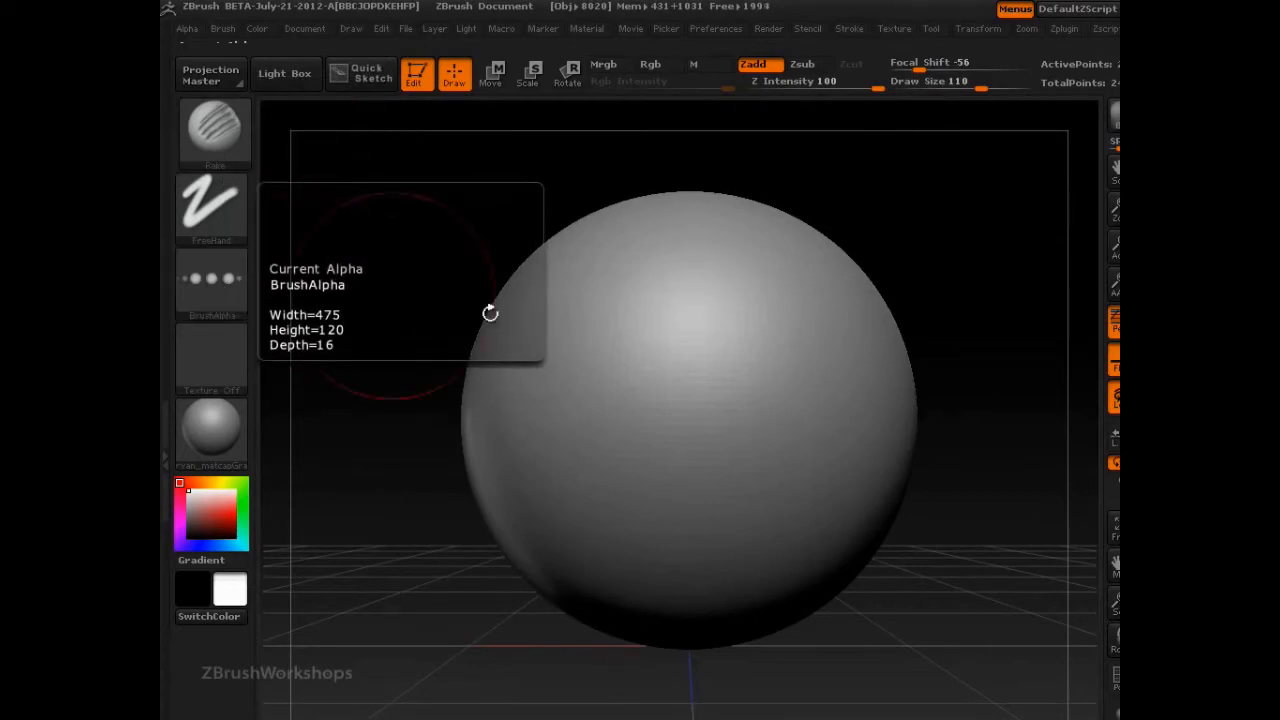
key("ctrl+d")
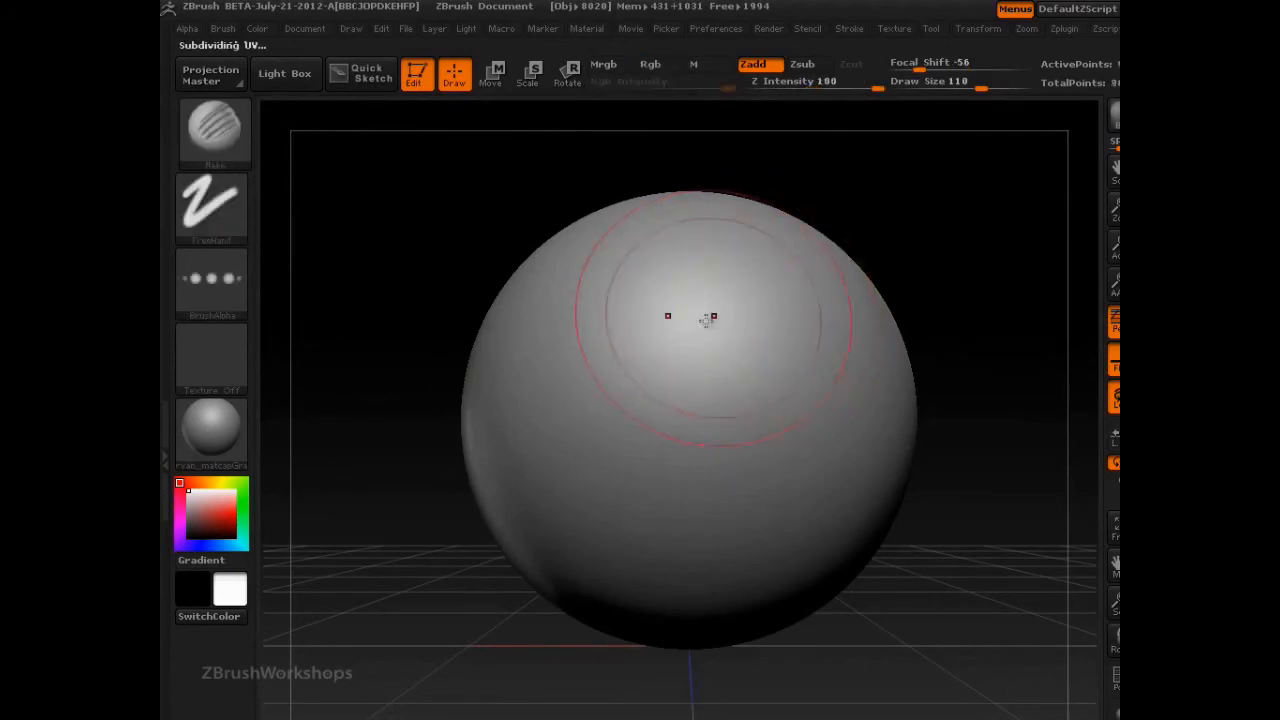
mouse_move(709, 318)
left_mouse_down()
mouse_move(746, 271)
mouse_move(754, 306)
mouse_move(739, 277)
mouse_move(650, 380)
mouse_move(755, 258)
mouse_move(655, 385)
mouse_move(730, 298)
left_mouse_up()
key("ctrl+d")
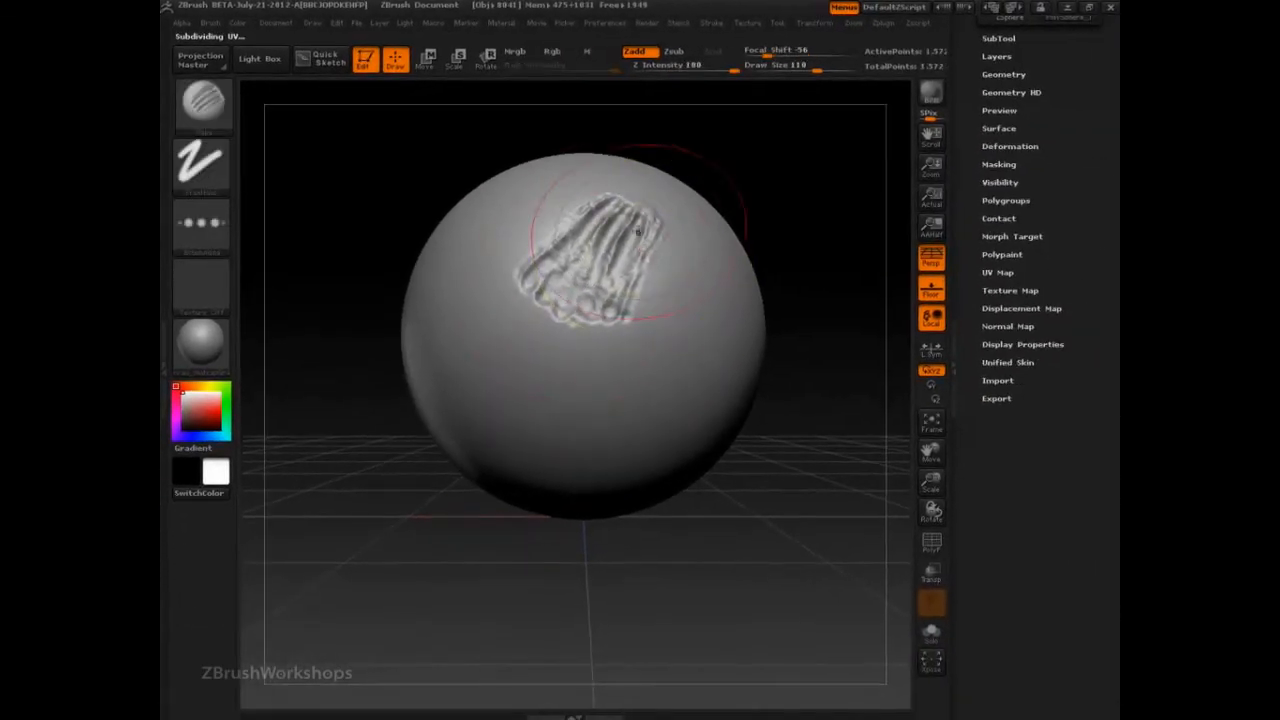
mouse_move(560, 250)
left_mouse_down()
mouse_move(600, 290)
mouse_move(590, 220)
mouse_move(574, 322)
mouse_move(640, 210)
mouse_move(569, 335)
mouse_move(600, 258)
left_mouse_up()
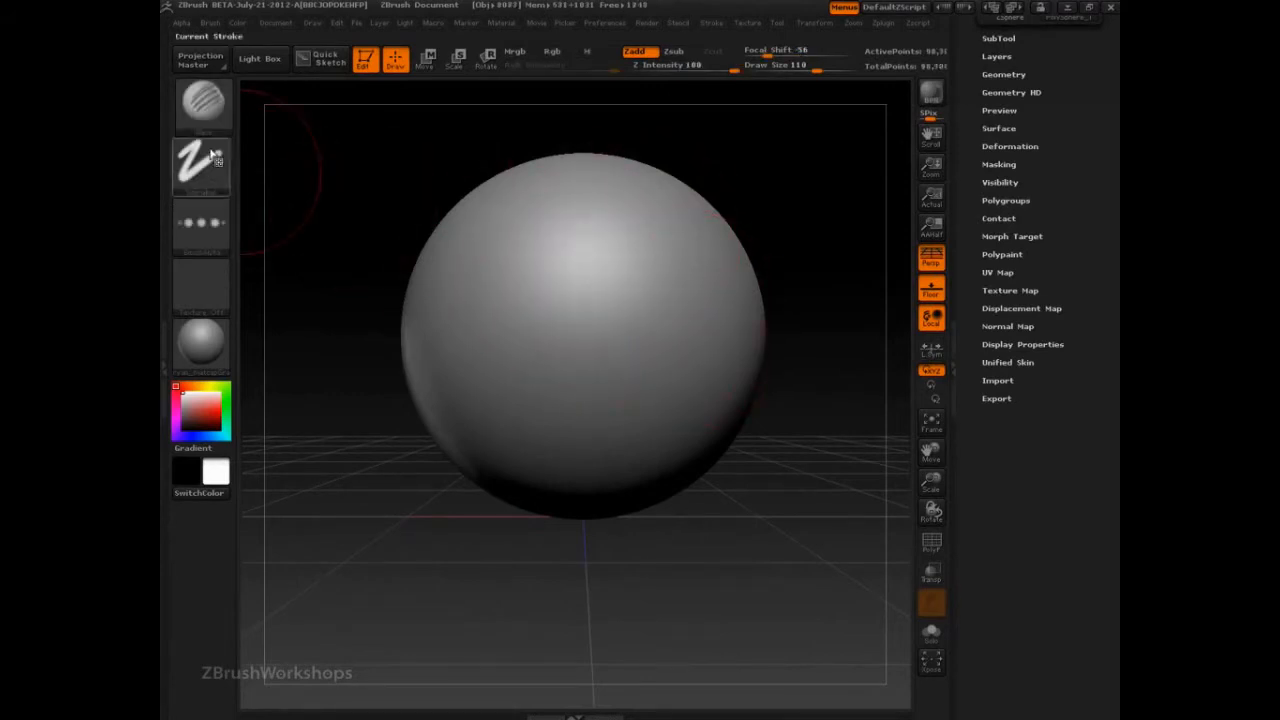
Switch to the Slash2 brush and reset the adjustment curve of its alpha to a straight line
left_click(203, 103)
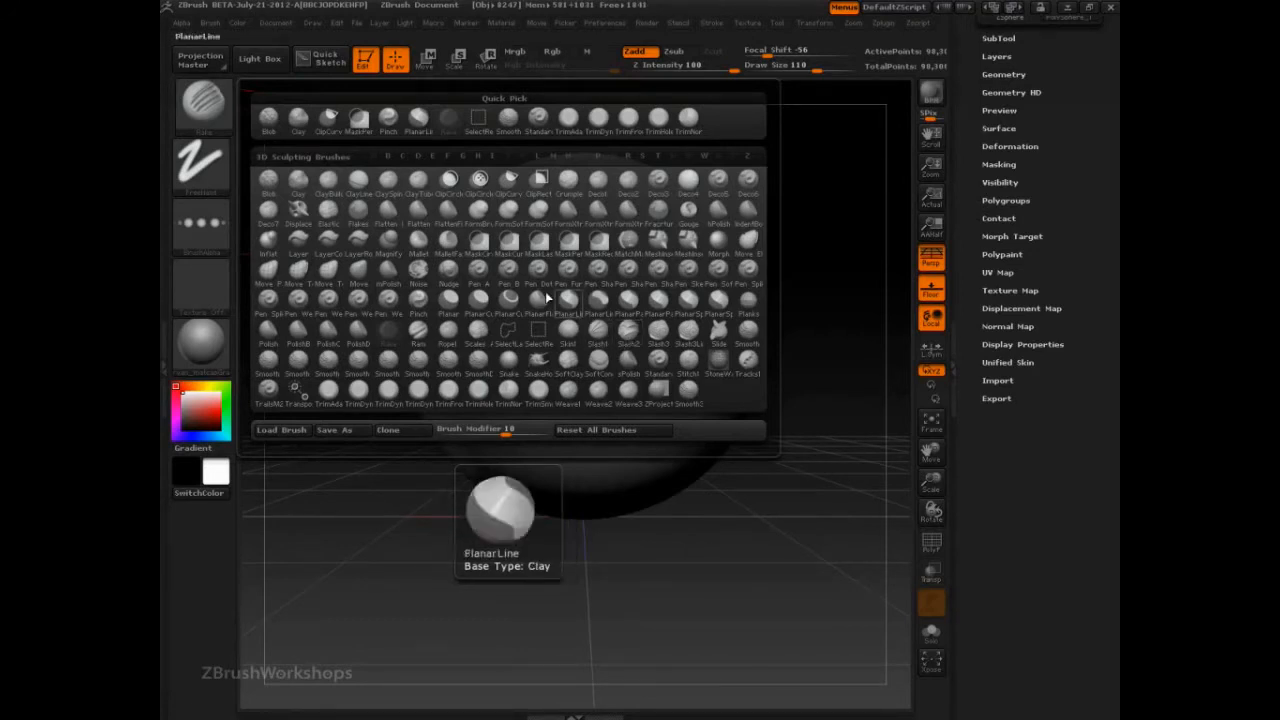
left_click(624, 340)
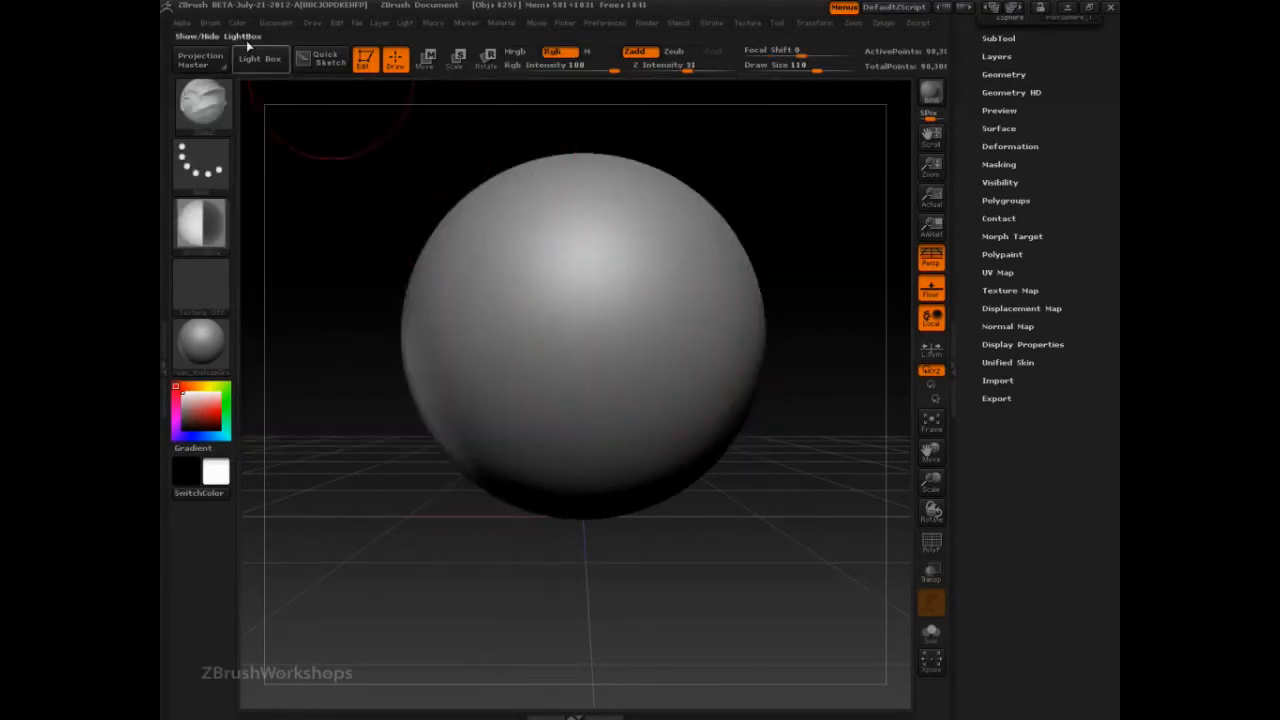
left_click(183, 23)
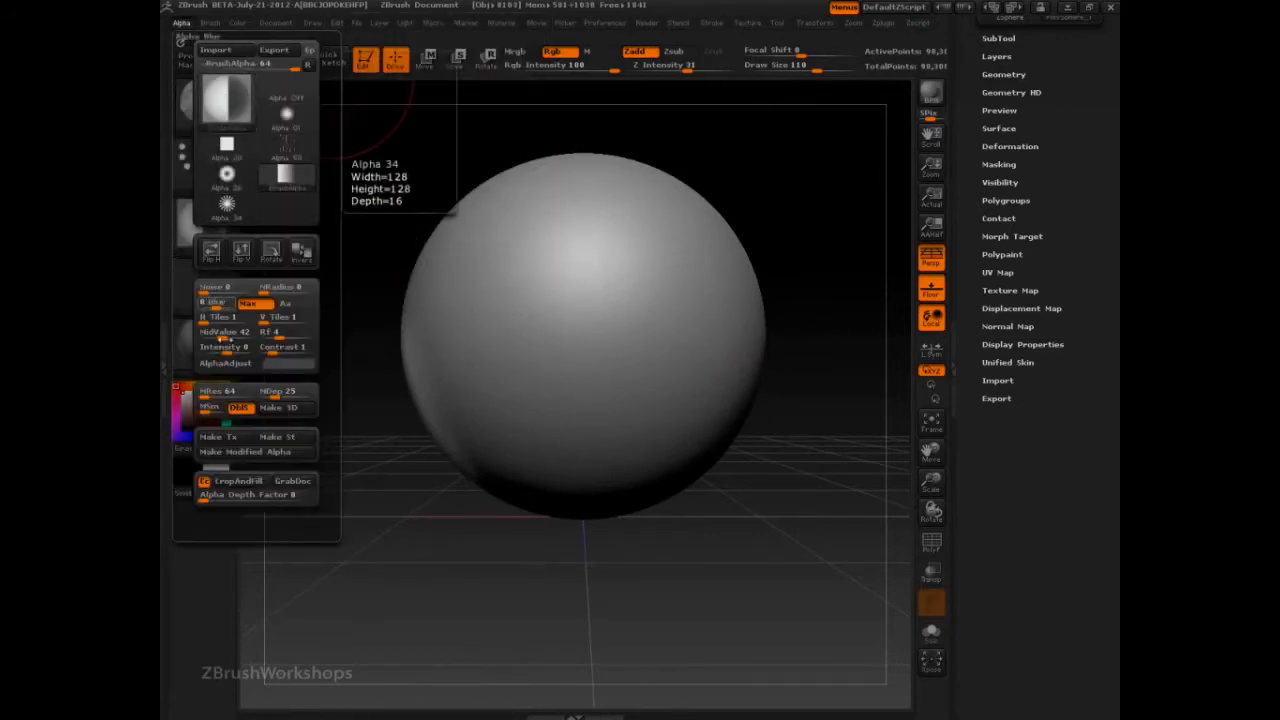
left_click(262, 363)
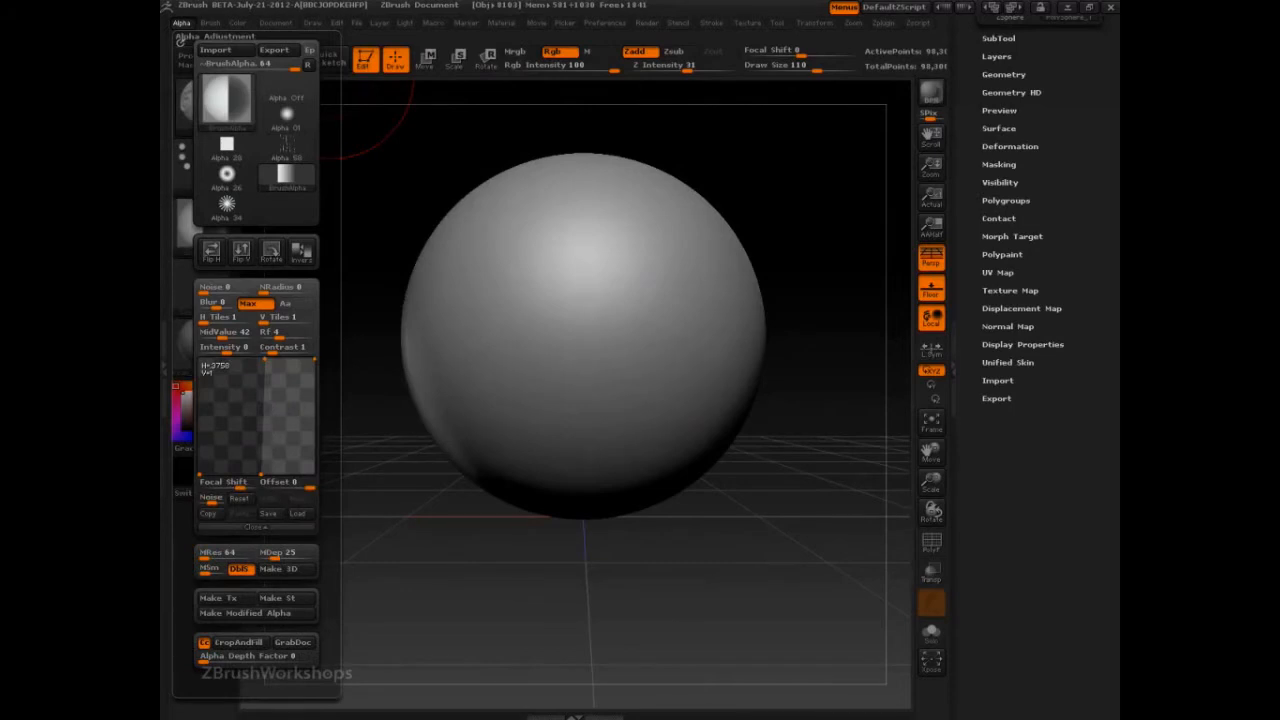
left_click(241, 500)
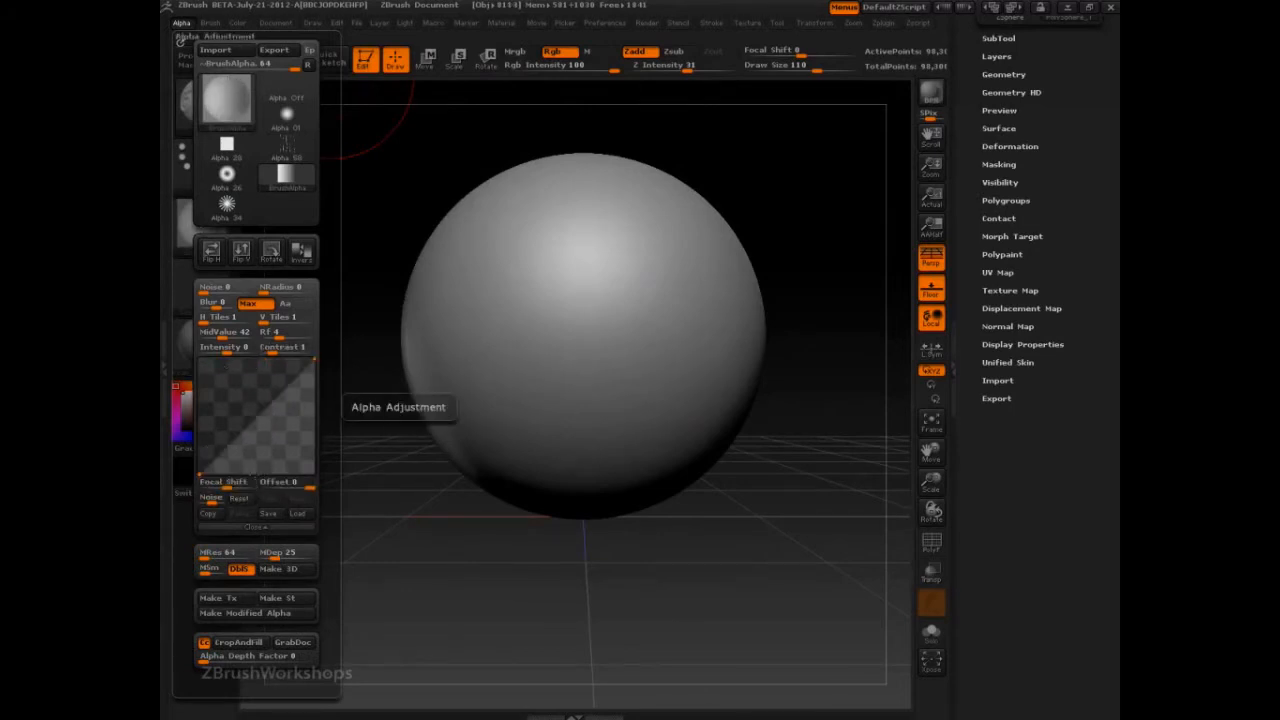
Try the alpha's MidValue and radial fade at 0, and set Rf to 4 and MidValue to 45
left_click_drag(222, 332, 192, 332)
left_click_drag(270, 332, 254, 332)
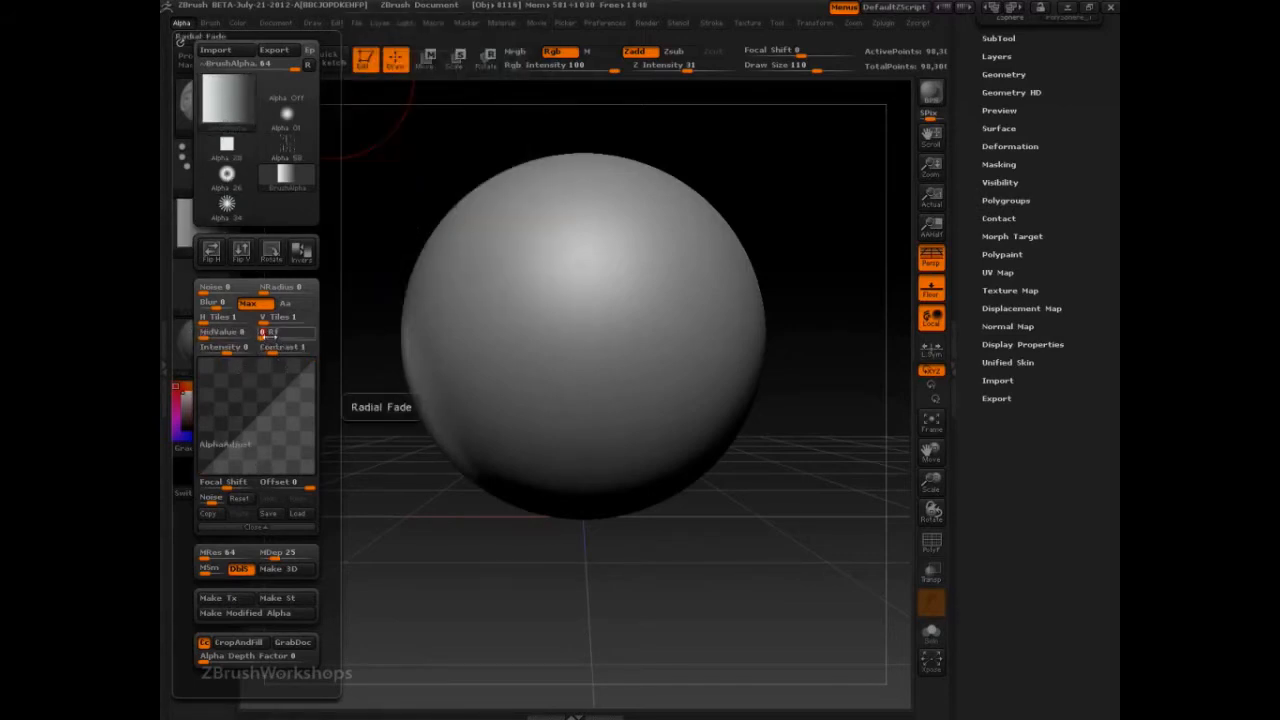
left_click_drag(265, 332, 281, 333)
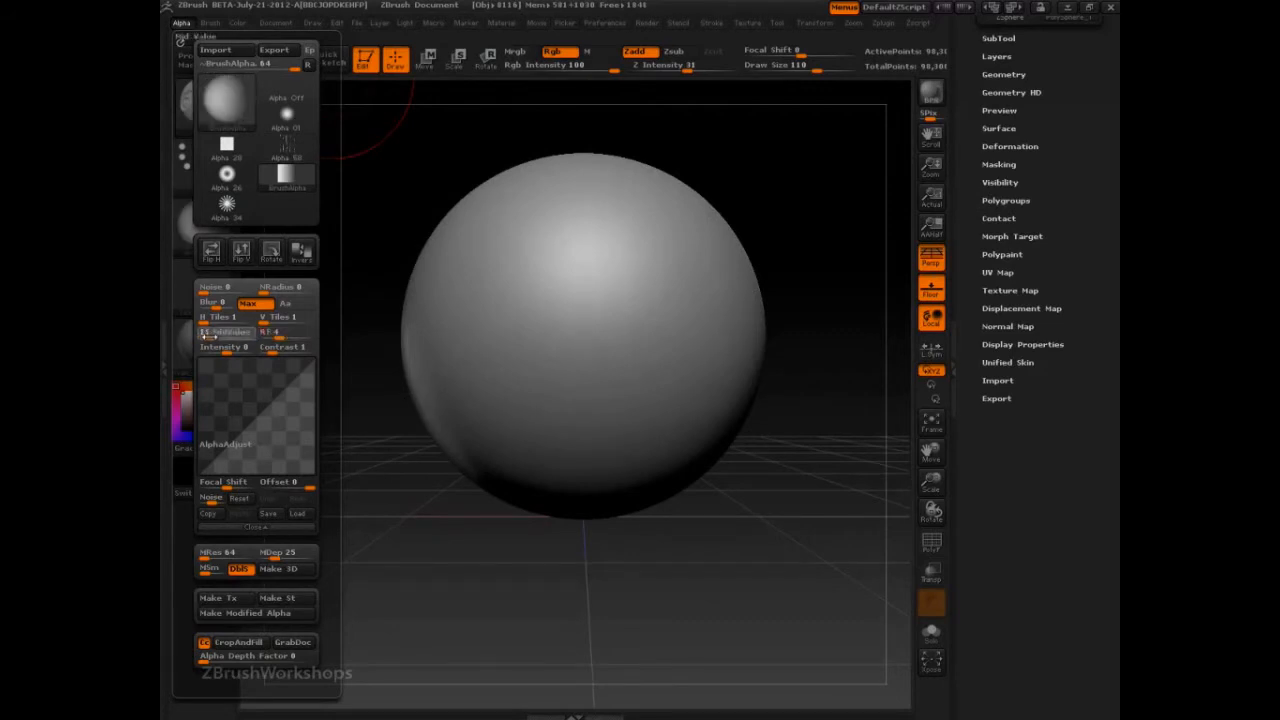
left_click_drag(218, 337, 224, 337)
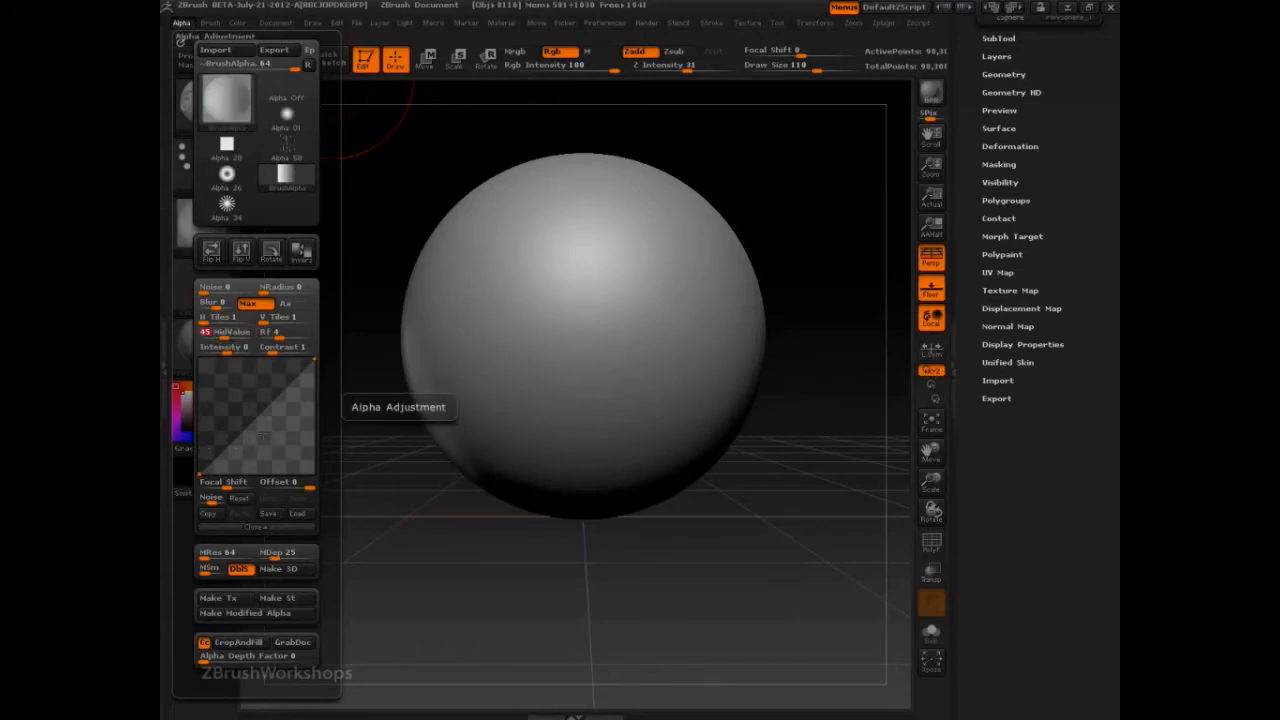
Steepen the alpha's adjustment curve around its middle, check the Slash2 brush's depth settings and collapse the curve
left_click_drag(264, 404, 264, 473)
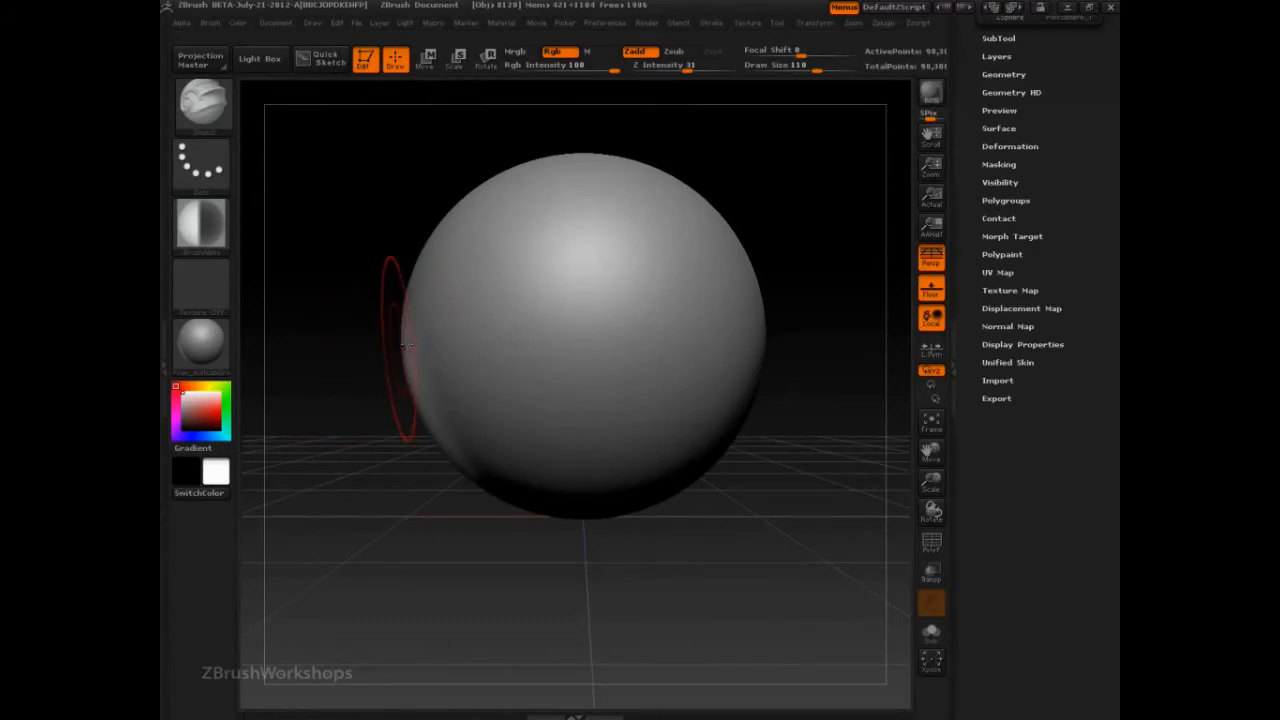
left_click(212, 22)
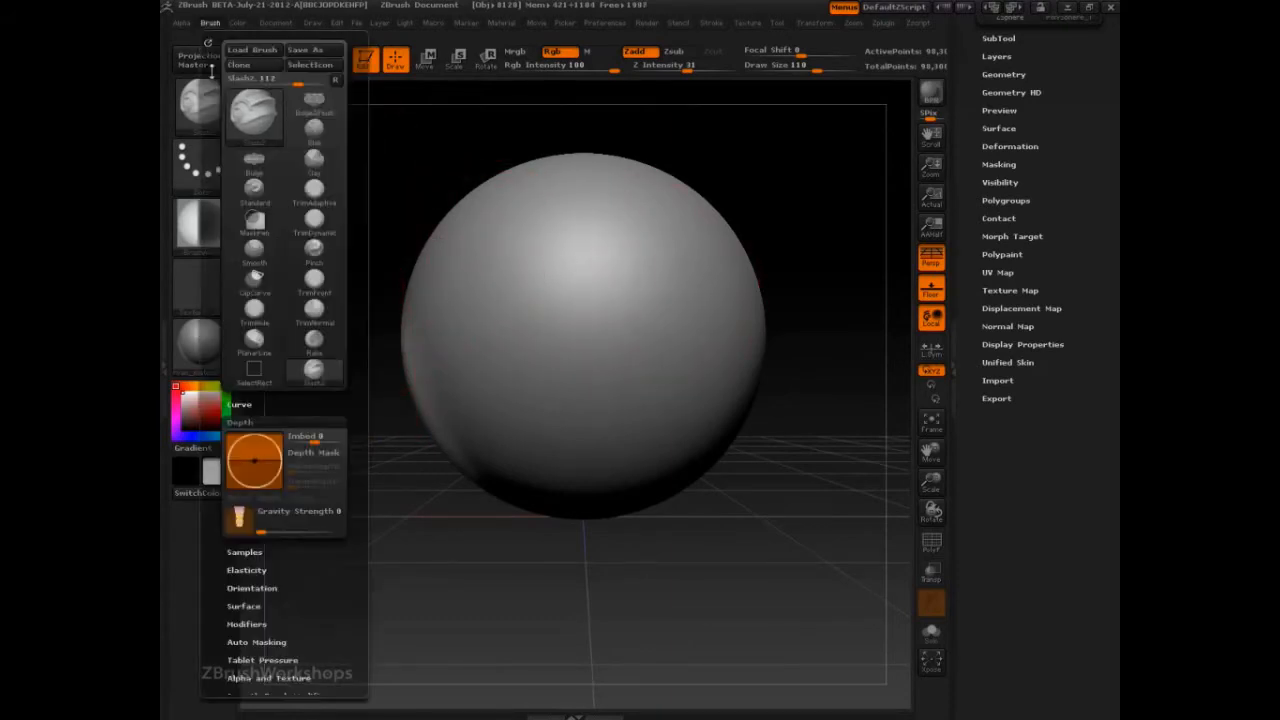
left_click(181, 22)
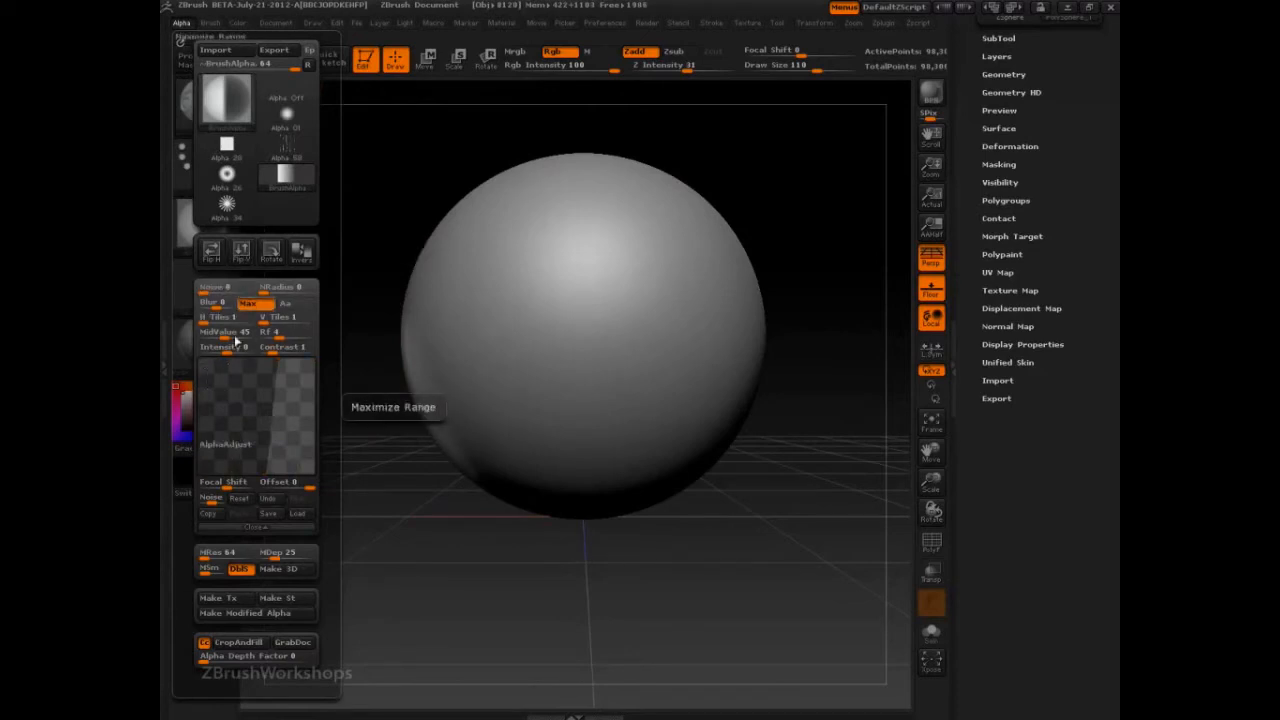
left_click(247, 528)
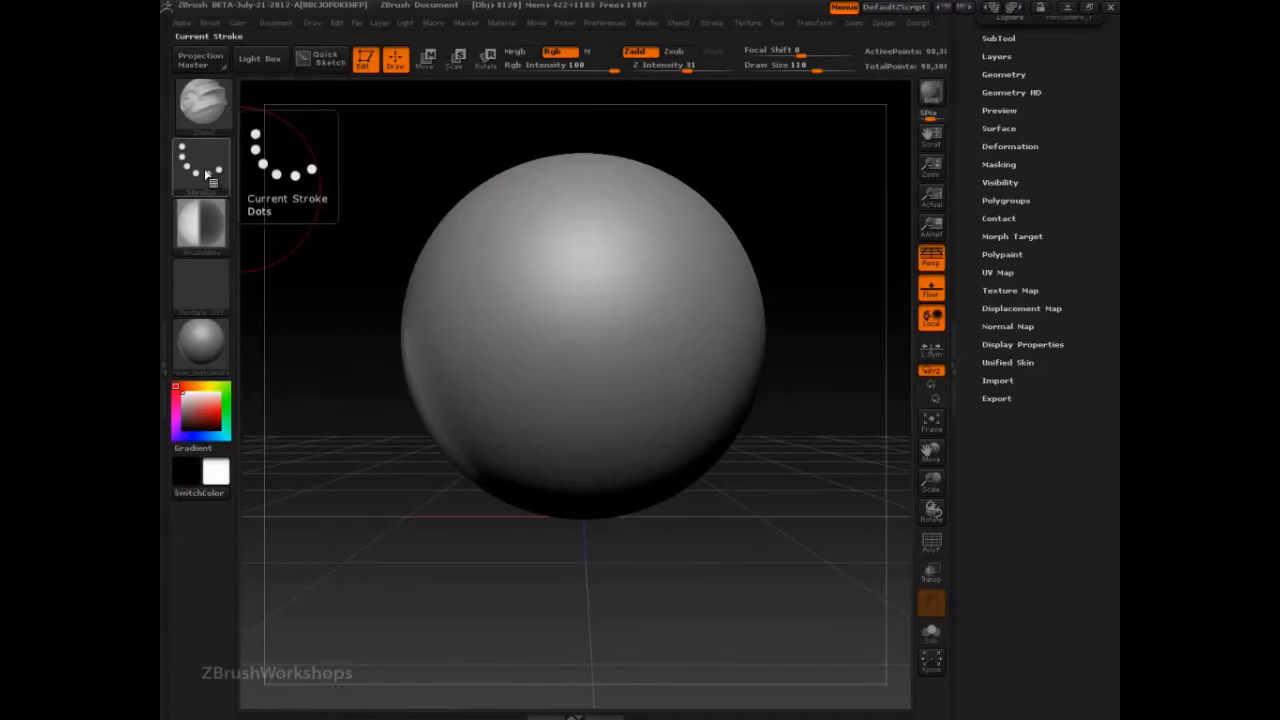
Check the available stroke types, switch to the Blob brush and load Alpha 25 as its alpha
left_click(212, 178)
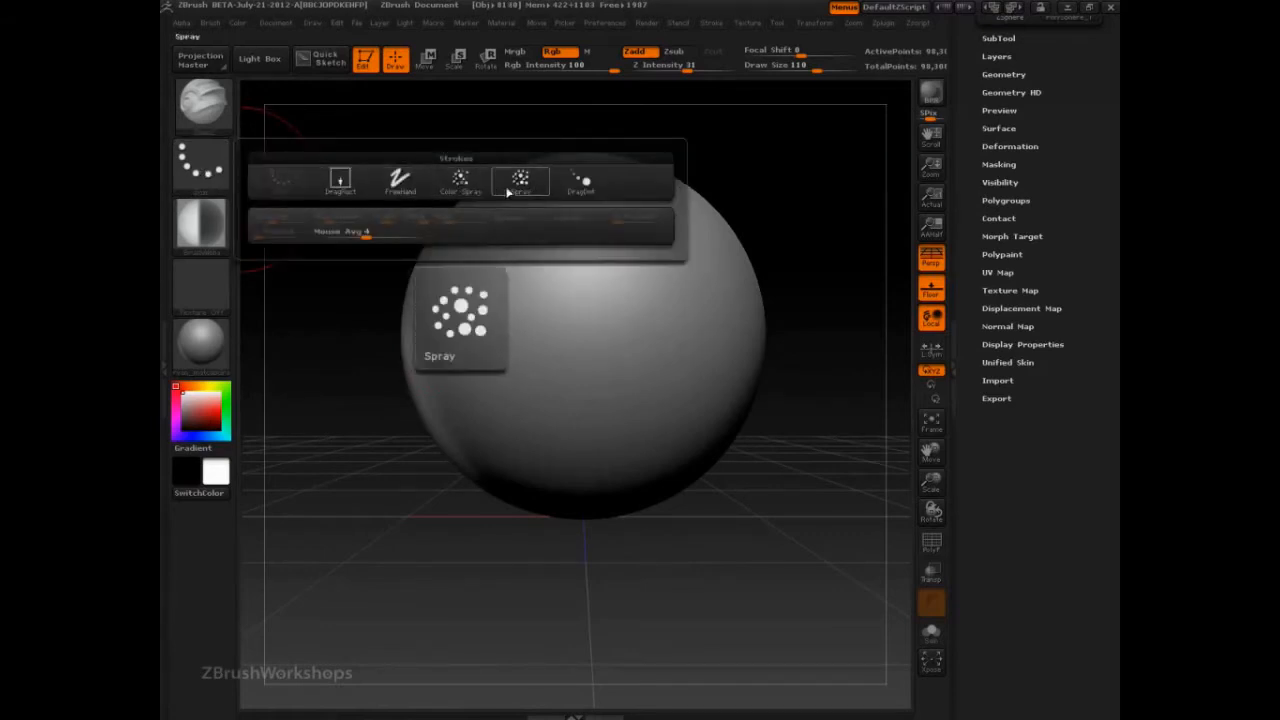
left_click(203, 103)
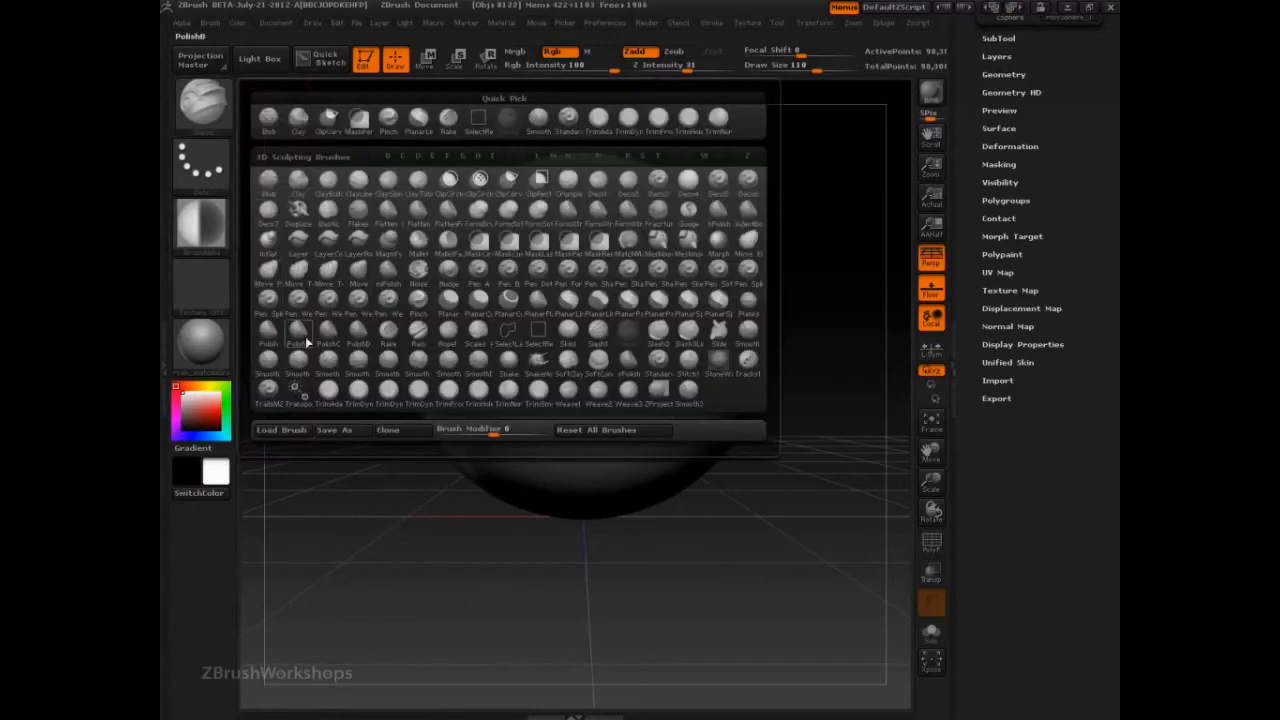
left_click(269, 184)
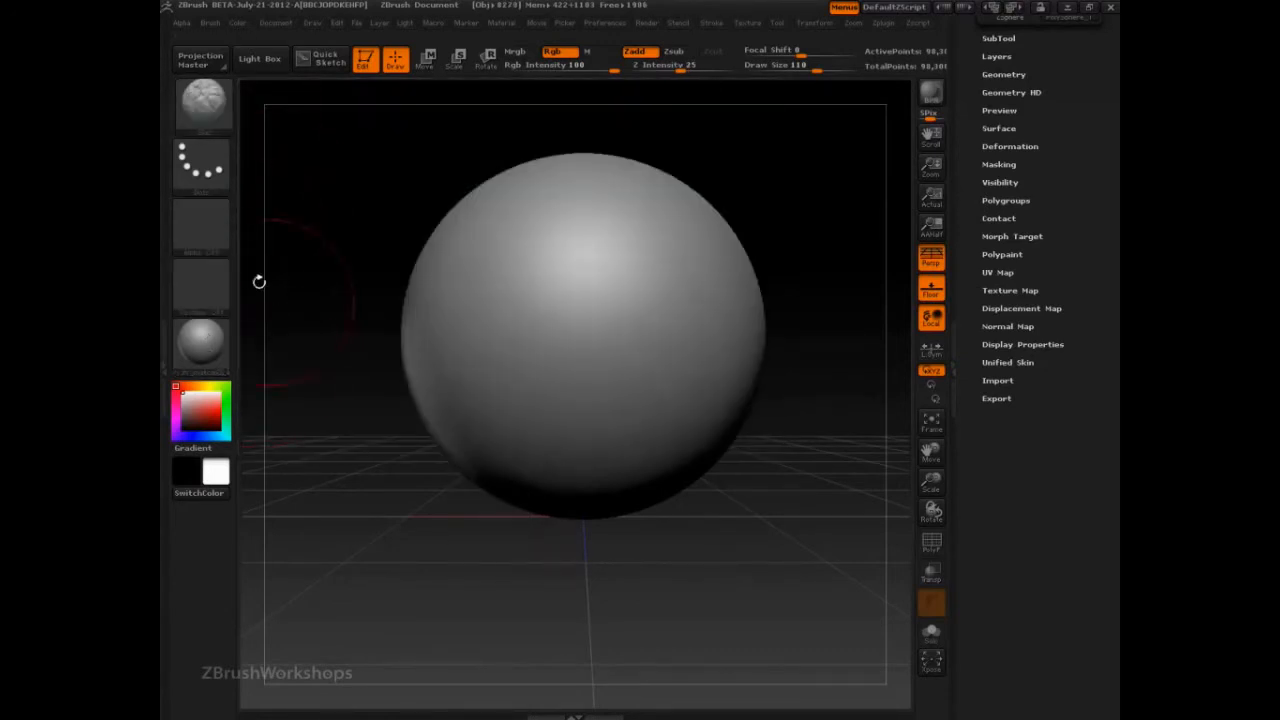
left_click(218, 234)
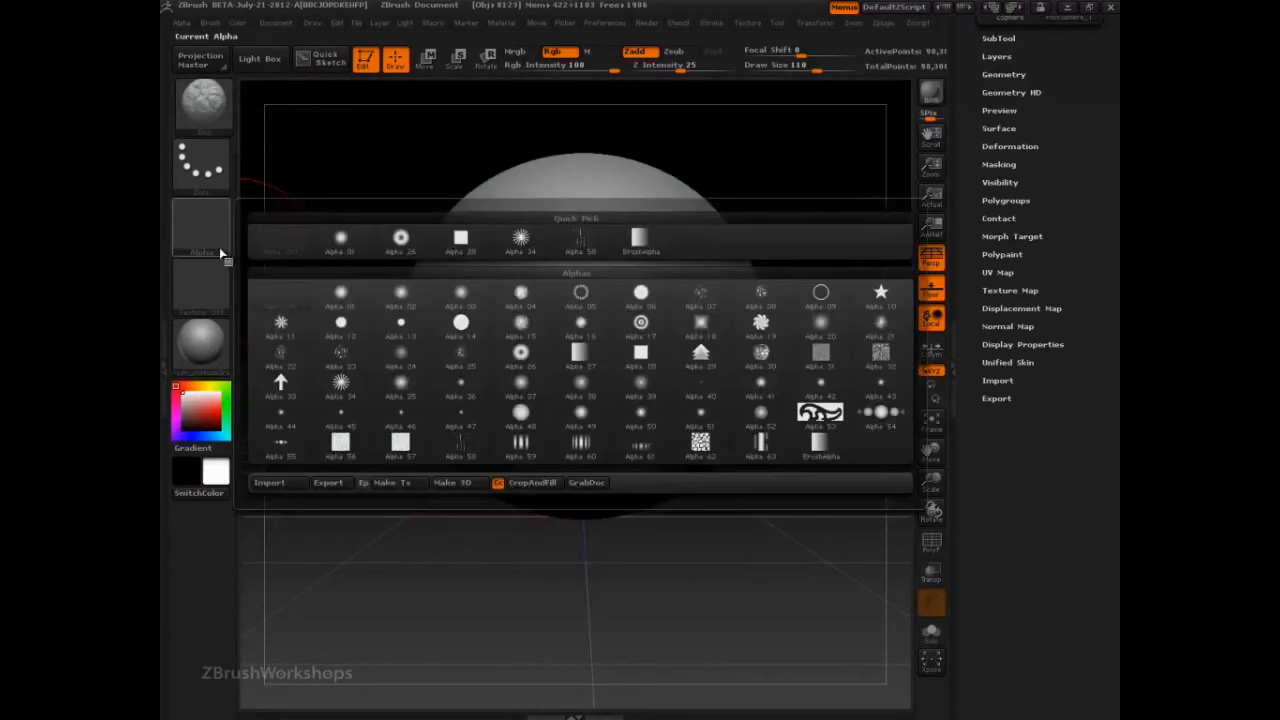
left_click(218, 234)
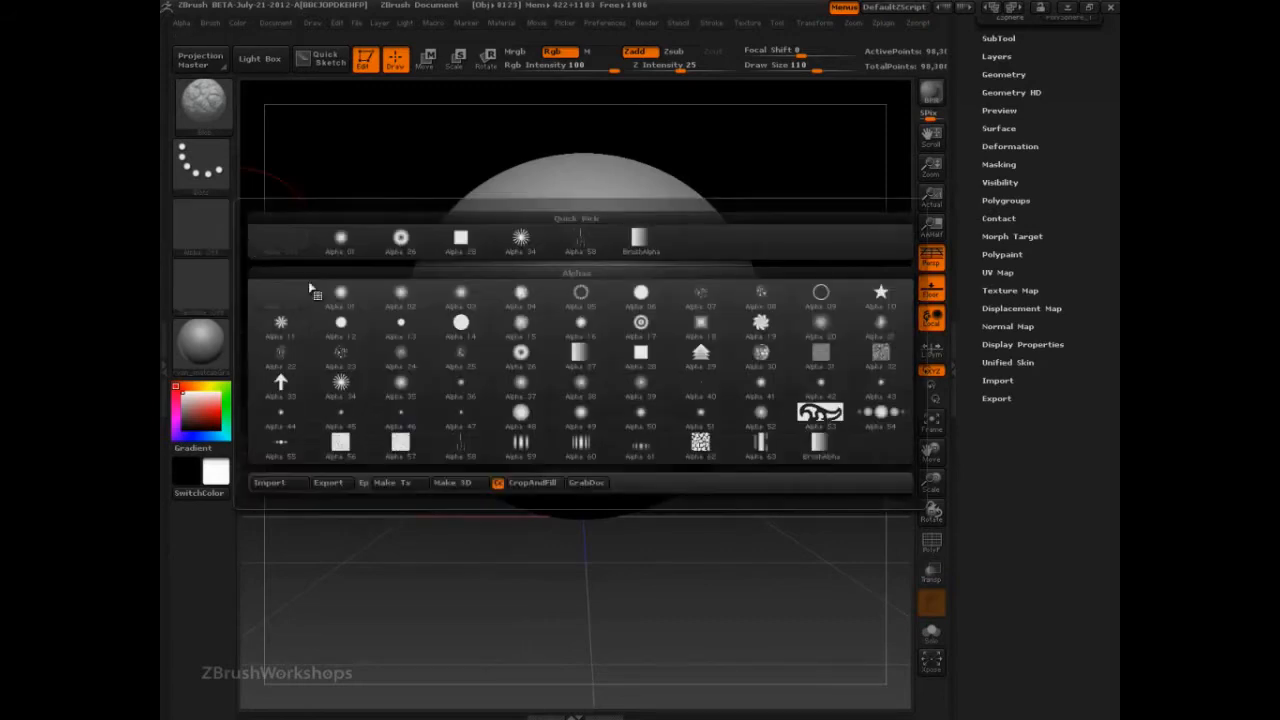
left_click(463, 355)
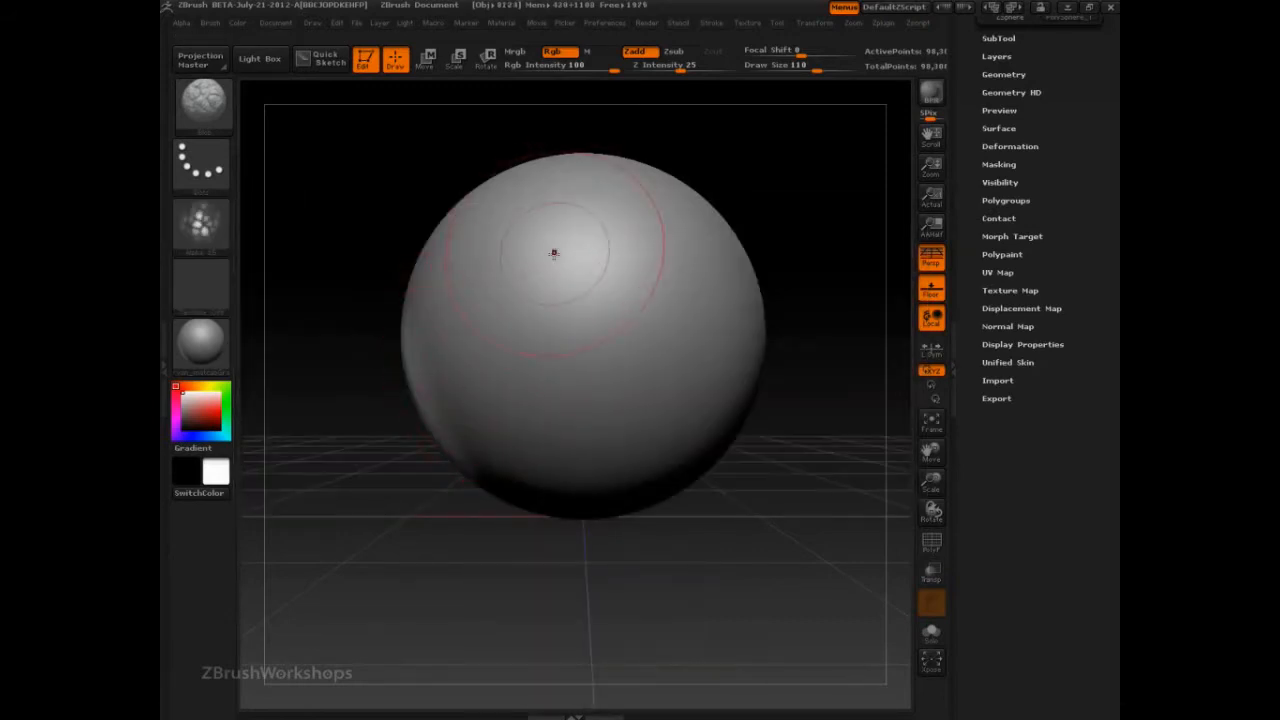
Try a zigzag of Blob strokes across the sphere's front using the Dots stroke, and undo it
left_click(611, 216)
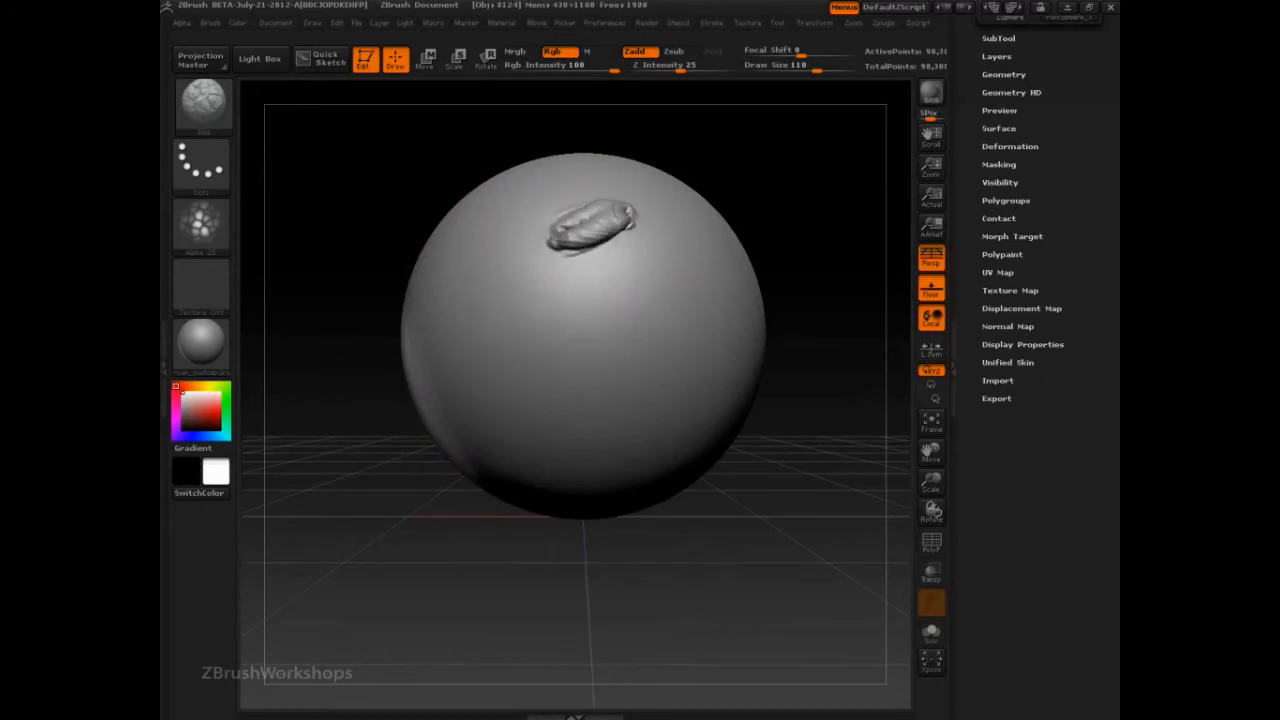
mouse_move(462, 298)
left_mouse_down()
mouse_move(455, 345)
mouse_move(520, 345)
mouse_move(678, 278)
mouse_move(668, 335)
mouse_move(565, 375)
mouse_move(490, 430)
mouse_move(595, 415)
mouse_move(704, 373)
left_mouse_up()
mouse_move(826, 306)
left_mouse_down()
mouse_move(725, 309)
mouse_move(810, 312)
left_mouse_up()
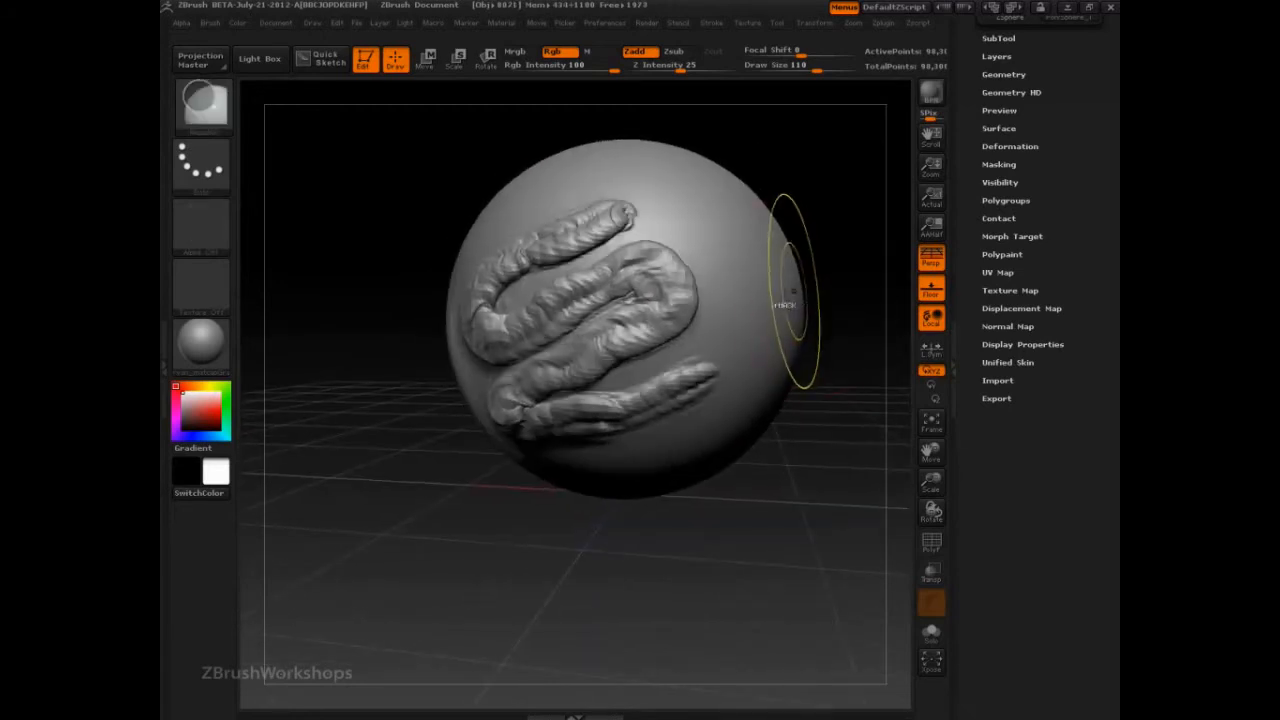
key("ctrl+z")
Subdivide the sphere once more and switch the Blob brush's stroke type to Spray
key("ctrl+d")
mouse_move(613, 222)
left_mouse_down()
mouse_move(505, 295)
mouse_move(688, 240)
left_mouse_up()
mouse_move(806, 232)
left_mouse_down()
mouse_move(800, 194)
mouse_move(826, 229)
mouse_move(812, 200)
mouse_move(792, 274)
left_mouse_up()
key("ctrl+z")
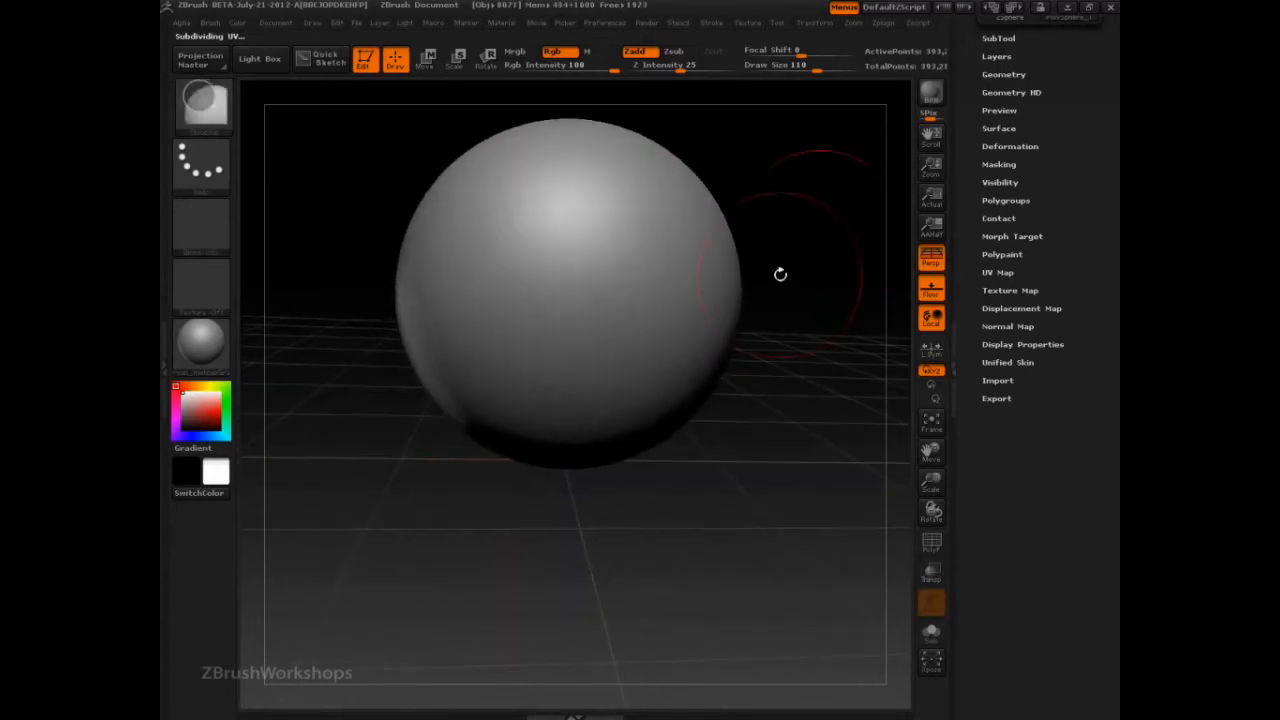
left_click(203, 178)
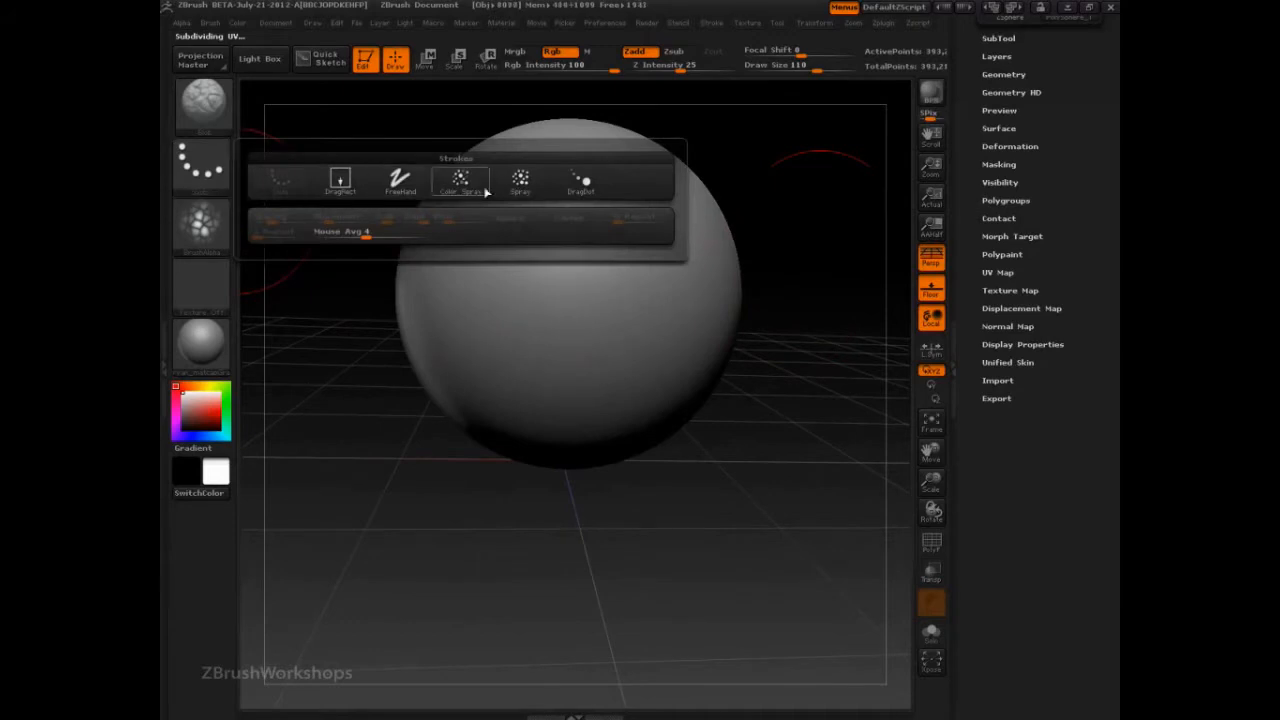
left_click(521, 183)
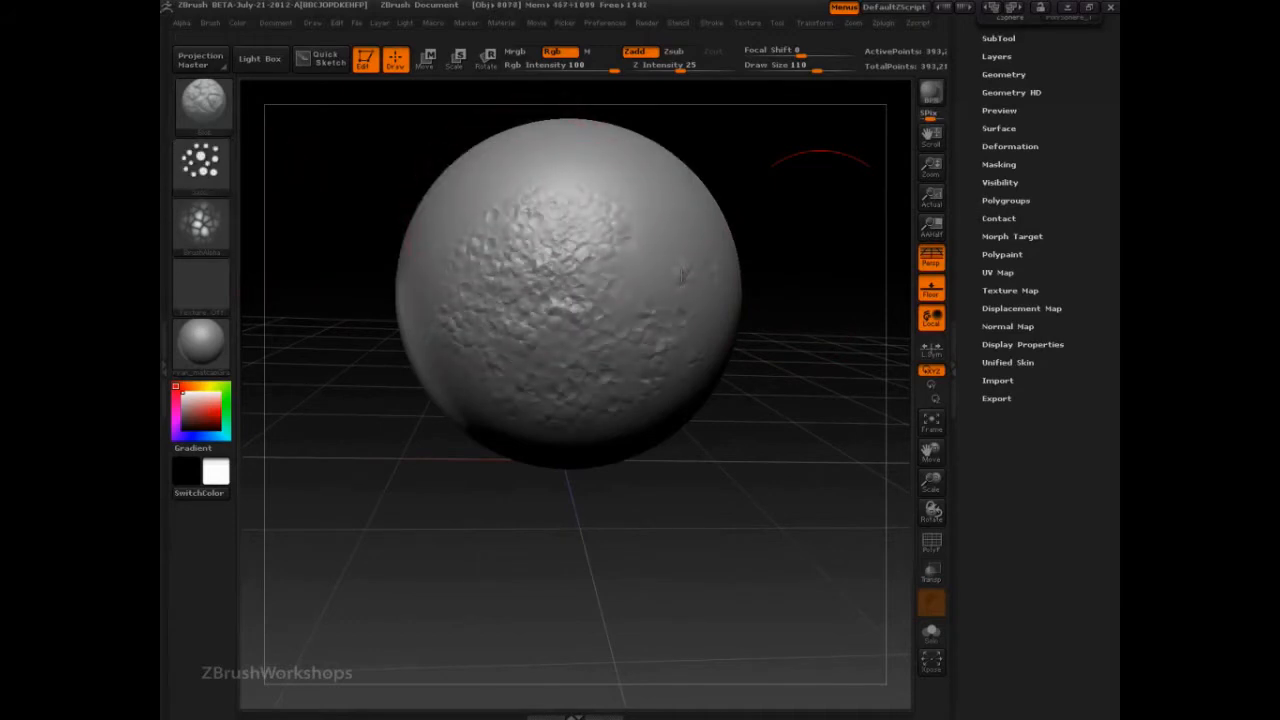
Spray bumpy Blob texture over the whole front of the sphere
mouse_move(683, 275)
left_mouse_down()
mouse_move(630, 212)
mouse_move(545, 148)
left_mouse_up()
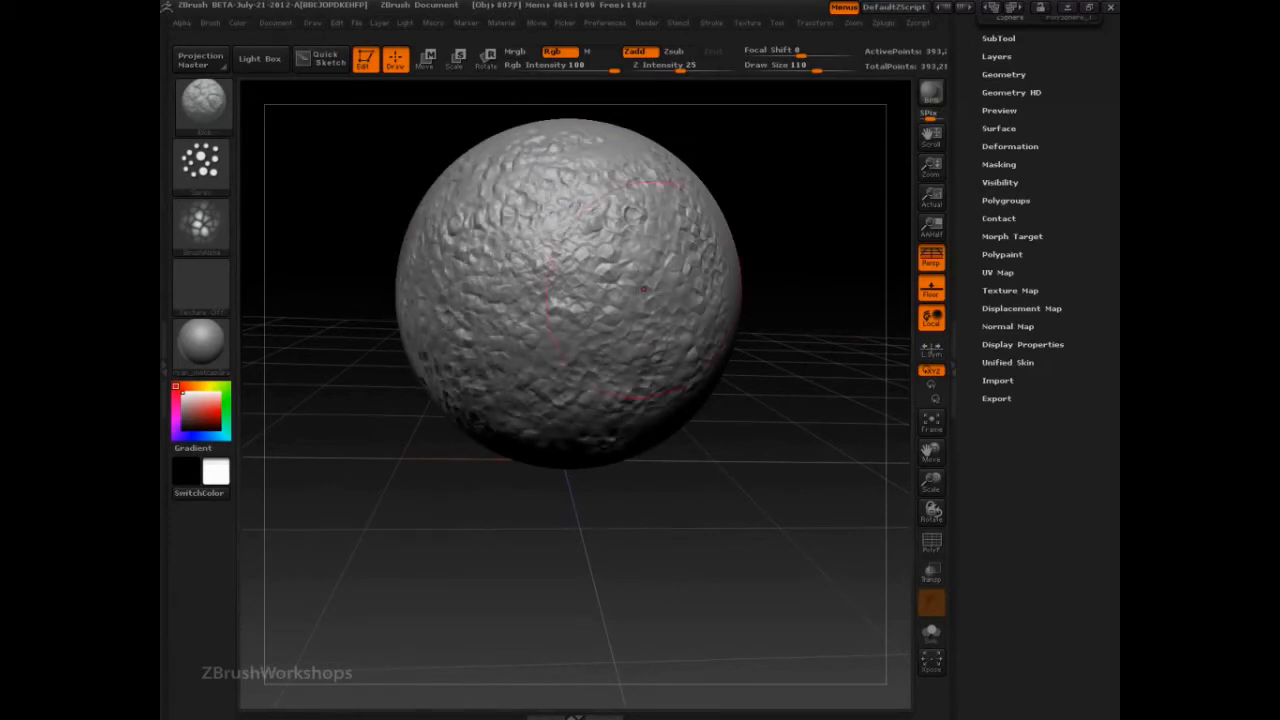
mouse_move(591, 309)
left_mouse_down()
mouse_move(530, 255)
mouse_move(555, 222)
mouse_move(588, 238)
left_mouse_up()
mouse_move(540, 290)
left_mouse_down()
mouse_move(565, 336)
mouse_move(640, 270)
left_mouse_up()
mouse_move(541, 183)
left_mouse_down()
mouse_move(622, 205)
mouse_move(470, 300)
mouse_move(555, 310)
mouse_move(485, 279)
left_mouse_up()
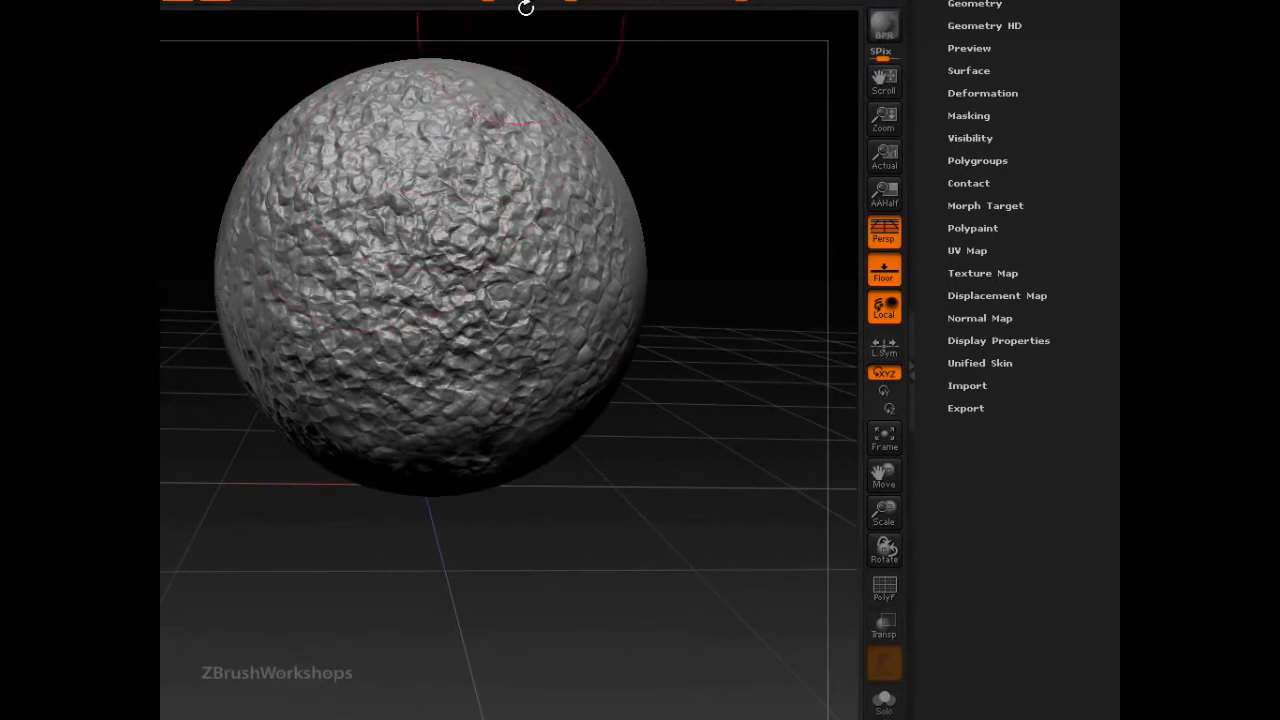
mouse_move(729, 317)
left_mouse_down()
mouse_move(686, 351)
mouse_move(720, 377)
mouse_move(500, 480)
mouse_move(372, 514)
mouse_move(516, 451)
left_mouse_up()
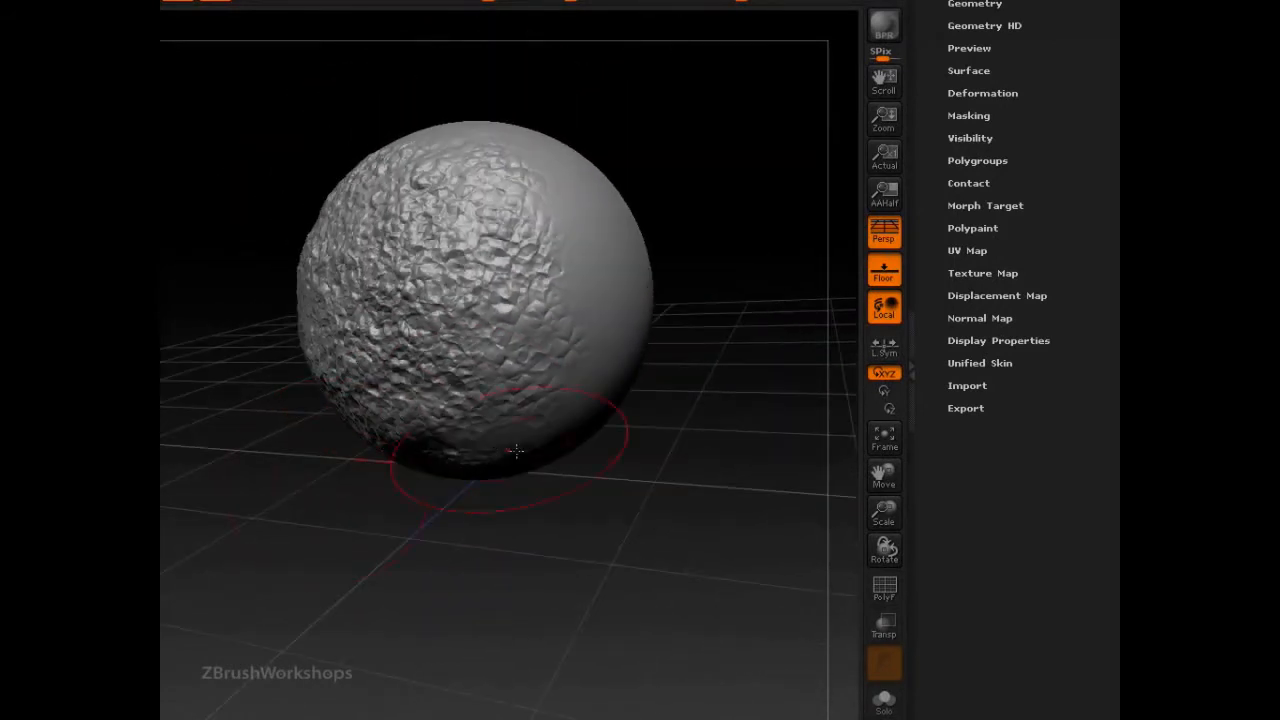
Show the polygon wireframe and spray the bumpy texture onto the smooth area beside the textured front
mouse_move(627, 491)
left_mouse_down()
mouse_move(669, 477)
mouse_move(597, 486)
mouse_move(746, 533)
mouse_move(729, 297)
mouse_move(794, 331)
mouse_move(825, 437)
left_mouse_up()
left_click_drag(863, 504, 881, 585, "alt")
left_click(884, 588)
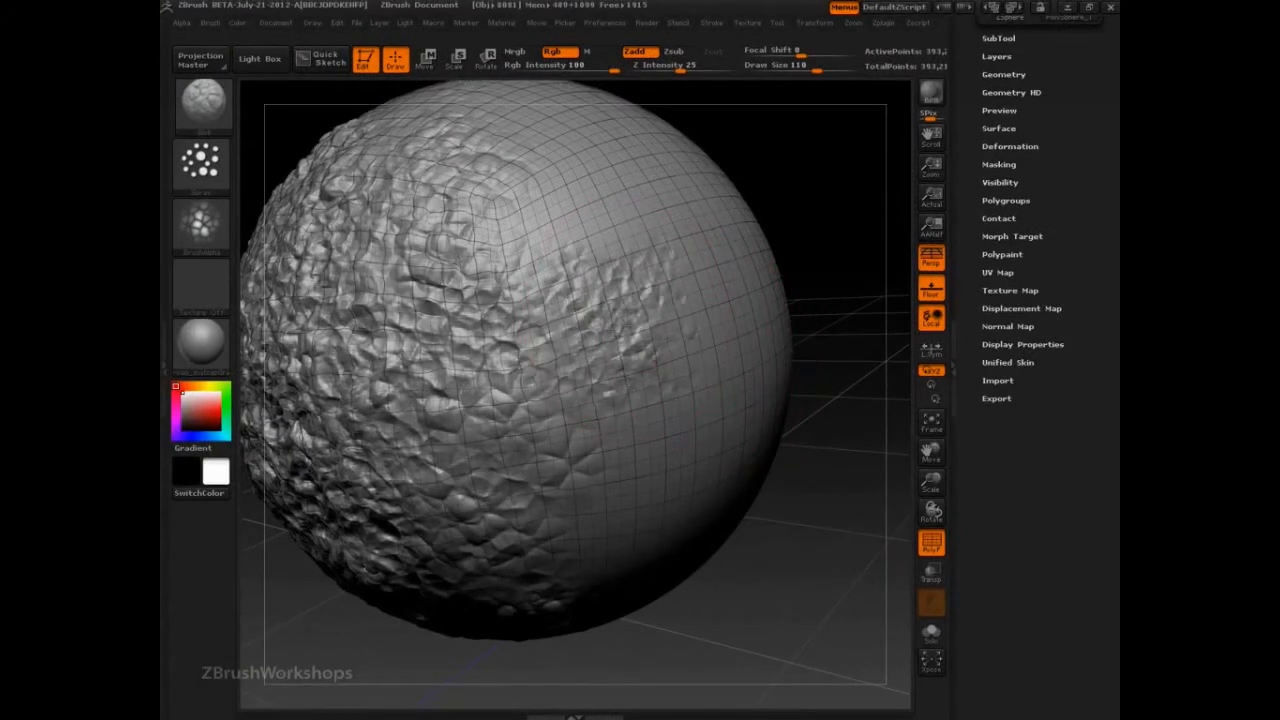
mouse_move(618, 330)
left_mouse_down()
mouse_move(555, 370)
mouse_move(640, 320)
mouse_move(555, 325)
mouse_move(630, 255)
mouse_move(520, 340)
mouse_move(578, 225)
mouse_move(520, 180)
mouse_move(500, 200)
mouse_move(515, 150)
mouse_move(728, 282)
mouse_move(577, 353)
mouse_move(586, 420)
mouse_move(520, 410)
mouse_move(580, 443)
mouse_move(669, 390)
left_mouse_up()
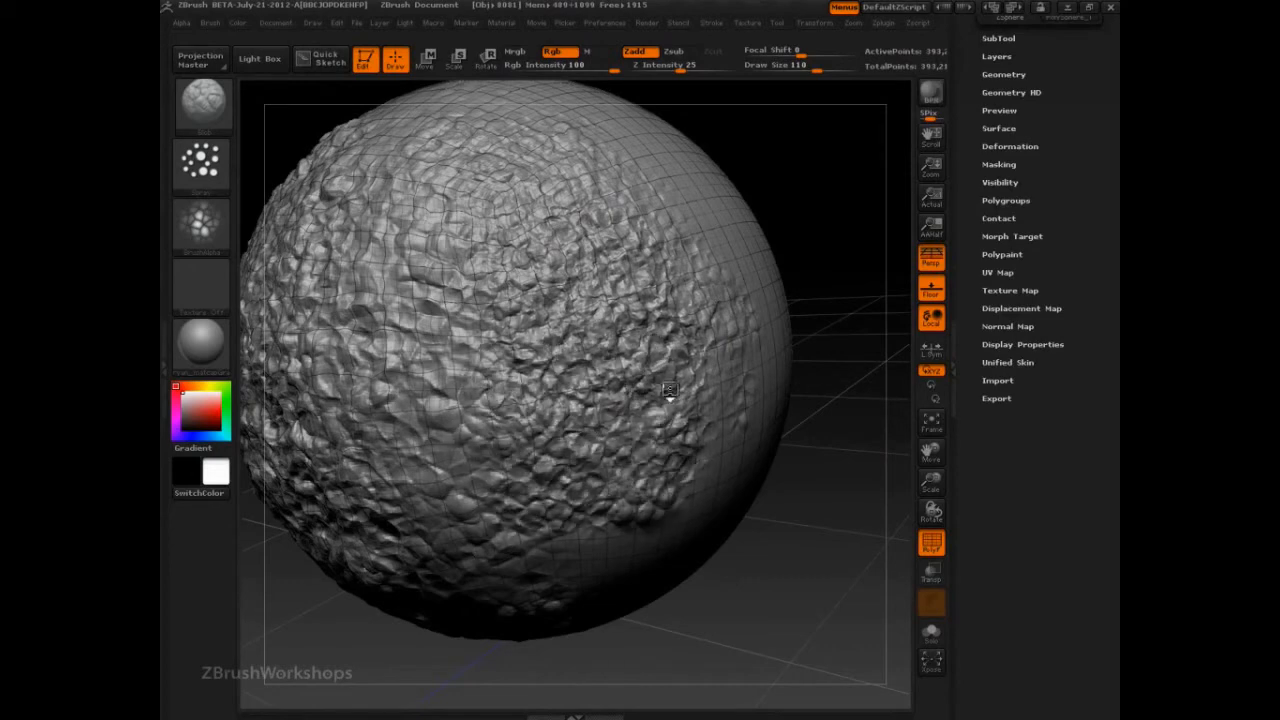
Step the sphere down two subdivision levels and back up to examine how mesh density carries the detail
key("shift+d")
key("shift+d")
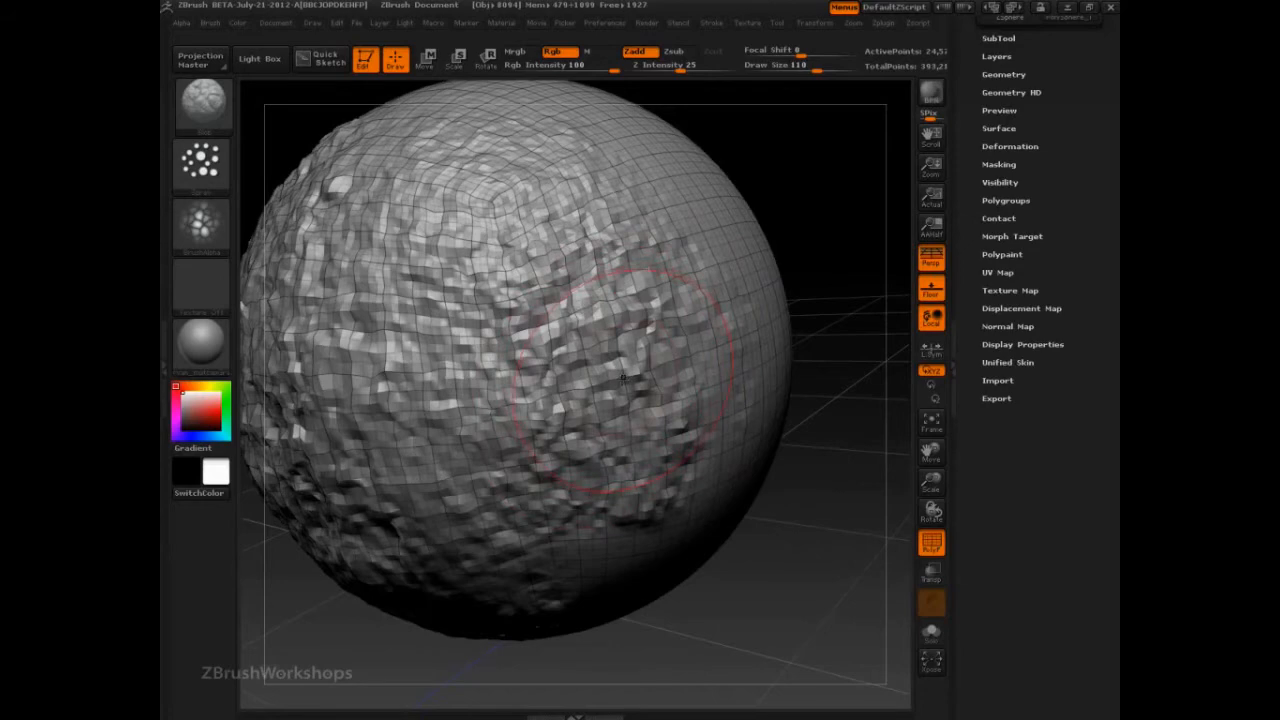
key("d")
key("d")
Hide the polygon wireframe and spray another layer of Blob texture over the textured area
key("shift+f")
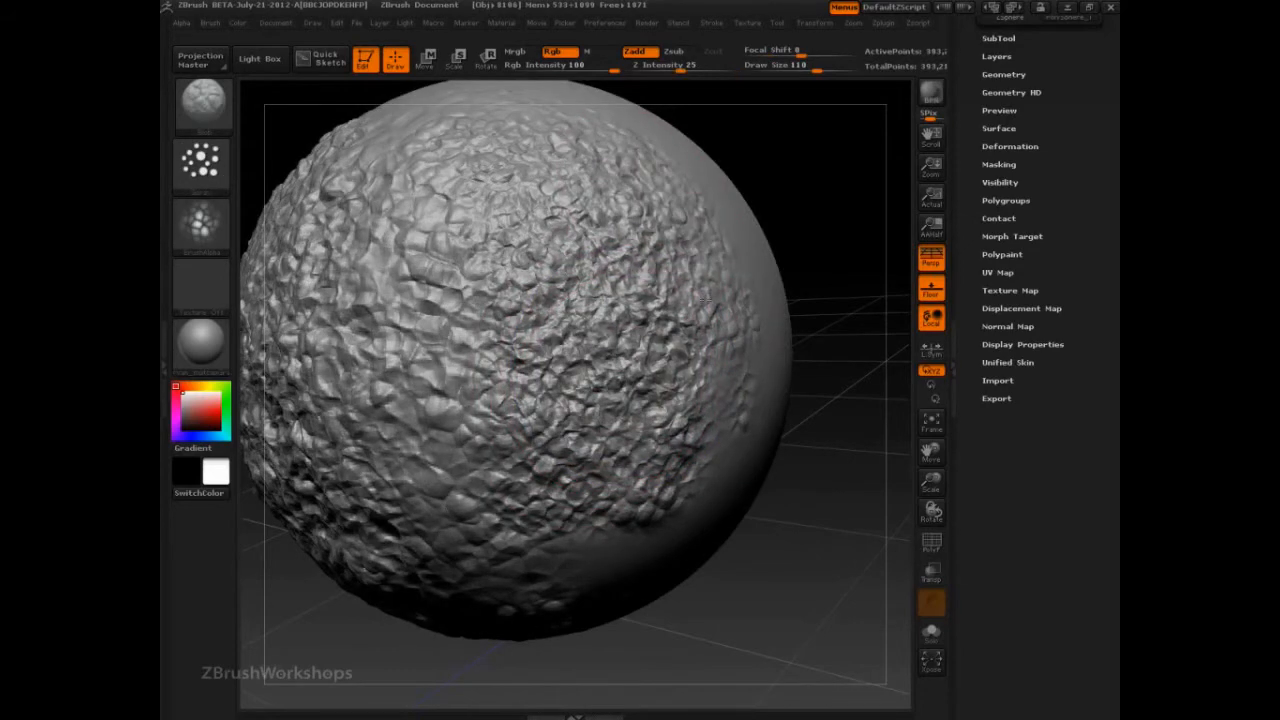
mouse_move(590, 505)
left_mouse_down()
mouse_move(375, 290)
mouse_move(480, 250)
mouse_move(516, 366)
mouse_move(478, 300)
left_mouse_up()
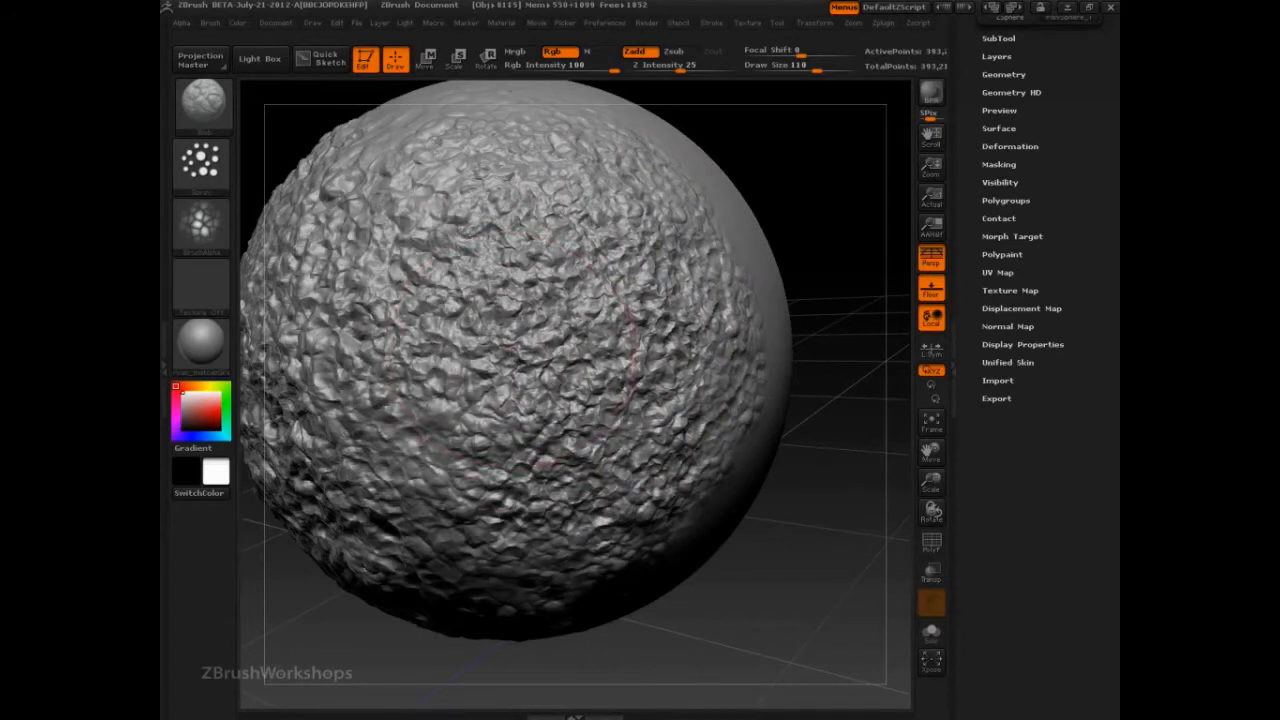
mouse_move(513, 349)
left_mouse_down()
mouse_move(460, 430)
mouse_move(462, 500)
mouse_move(590, 485)
mouse_move(612, 260)
mouse_move(430, 290)
mouse_move(440, 360)
mouse_move(400, 320)
mouse_move(480, 430)
mouse_move(470, 340)
mouse_move(548, 468)
left_mouse_up()
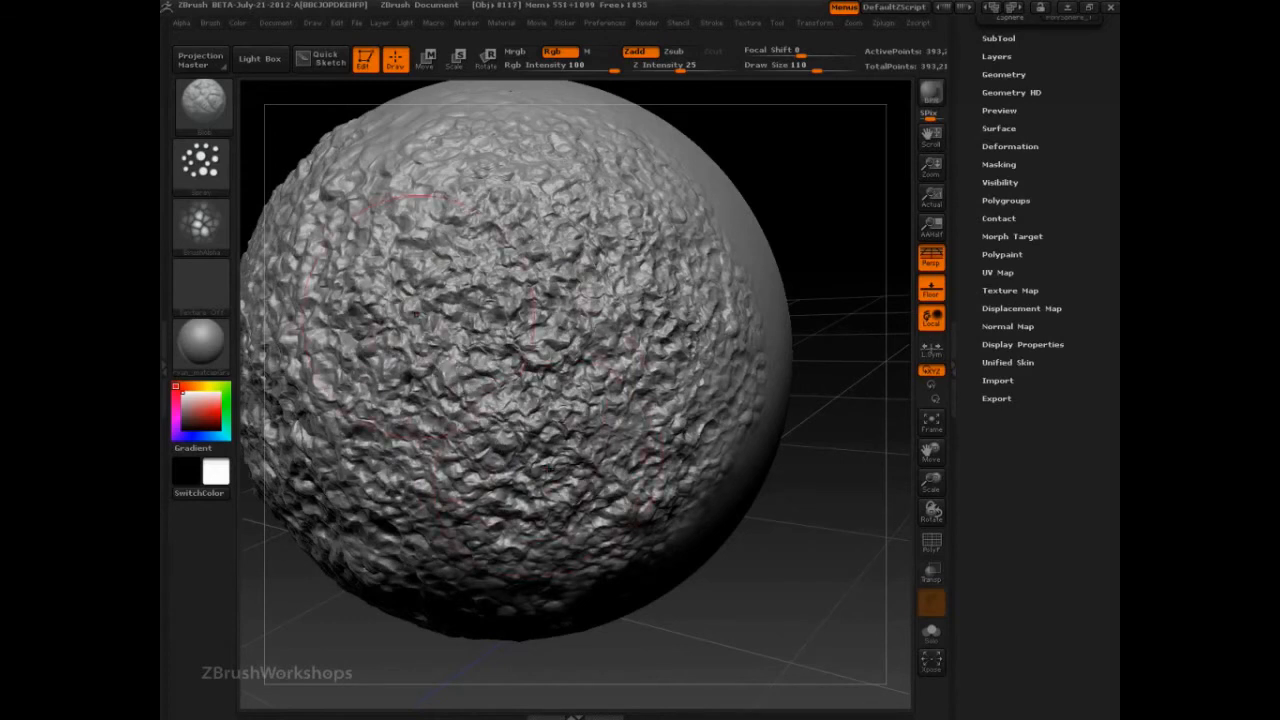
Switch to the ClayTubes brush and lay overlapping diagonal strokes on the sphere's smooth side
left_click(212, 112)
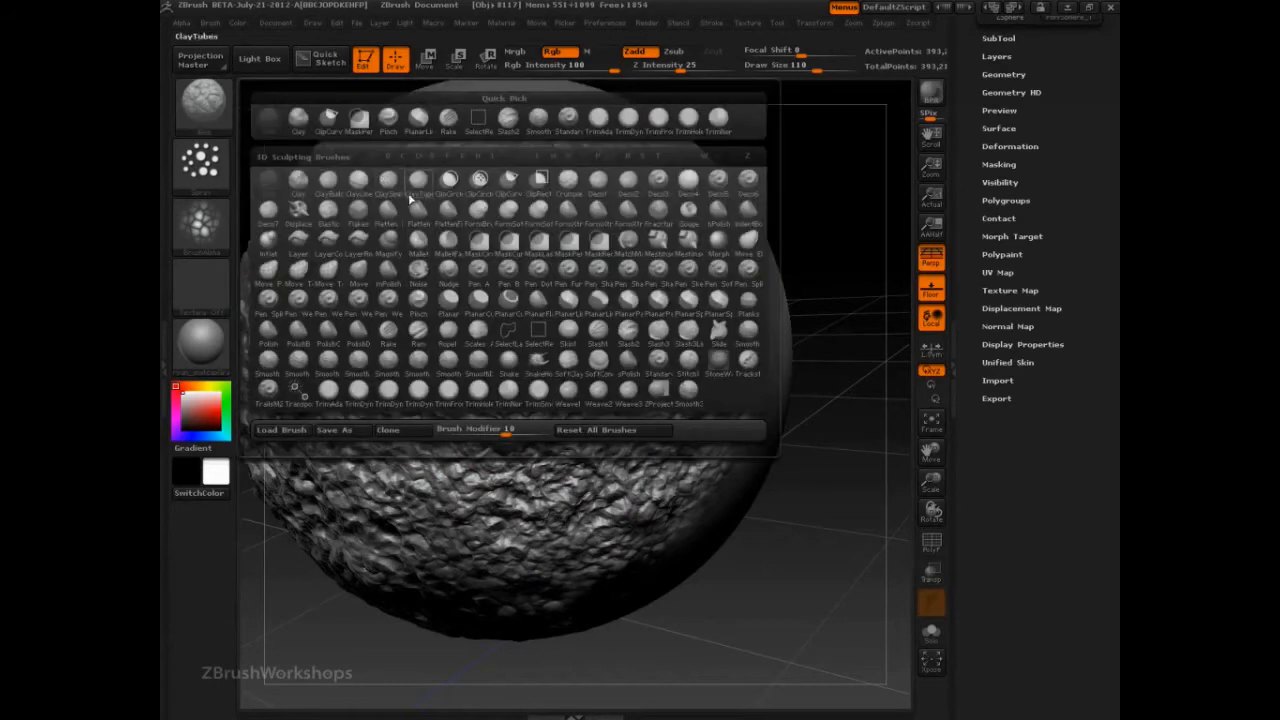
left_click(424, 190)
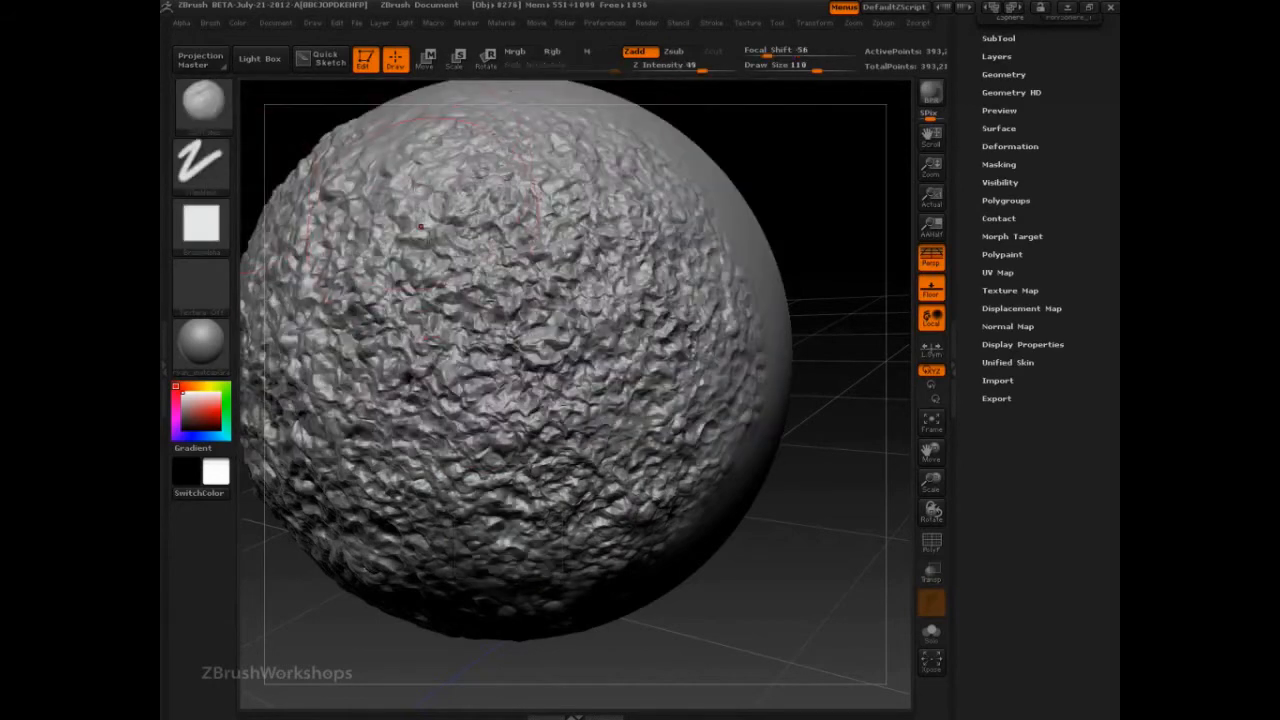
left_click_drag(816, 533, 668, 484, "alt")
mouse_move(890, 640)
left_mouse_down("alt")
mouse_move(815, 596)
mouse_move(722, 500)
left_mouse_up("alt")
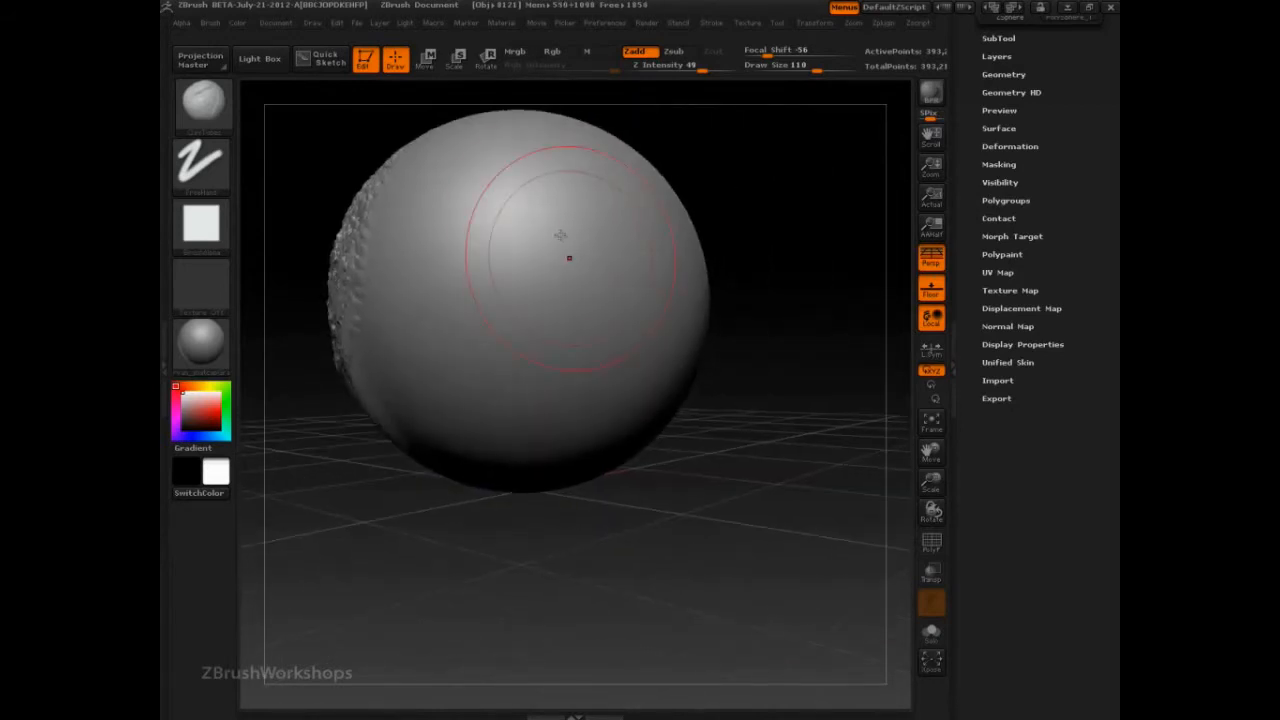
left_click_drag(532, 206, 506, 281)
mouse_move(598, 188)
left_mouse_down()
mouse_move(484, 334)
mouse_move(574, 232)
mouse_move(500, 328)
left_mouse_up()
mouse_move(604, 210)
left_mouse_down()
mouse_move(514, 317)
mouse_move(500, 315)
left_mouse_up()
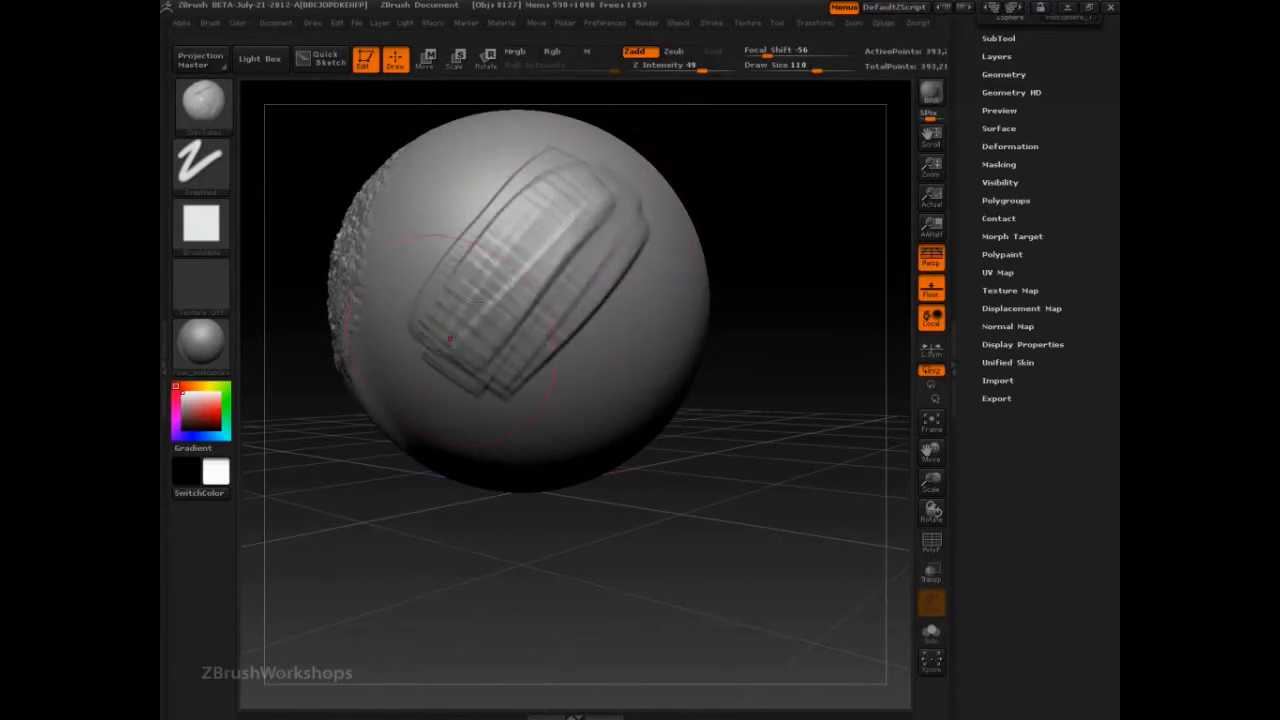
Build up the diagonal ClayTubes patch with further overlapping strokes through its middle
mouse_move(545, 200)
left_mouse_down()
mouse_move(478, 300)
mouse_move(482, 284)
left_mouse_up()
left_click_drag(572, 206, 492, 282)
mouse_move(590, 210)
left_mouse_down()
mouse_move(458, 372)
mouse_move(500, 362)
mouse_move(505, 297)
left_mouse_up()
left_click_drag(522, 218, 482, 326)
left_click_drag(520, 250, 490, 318)
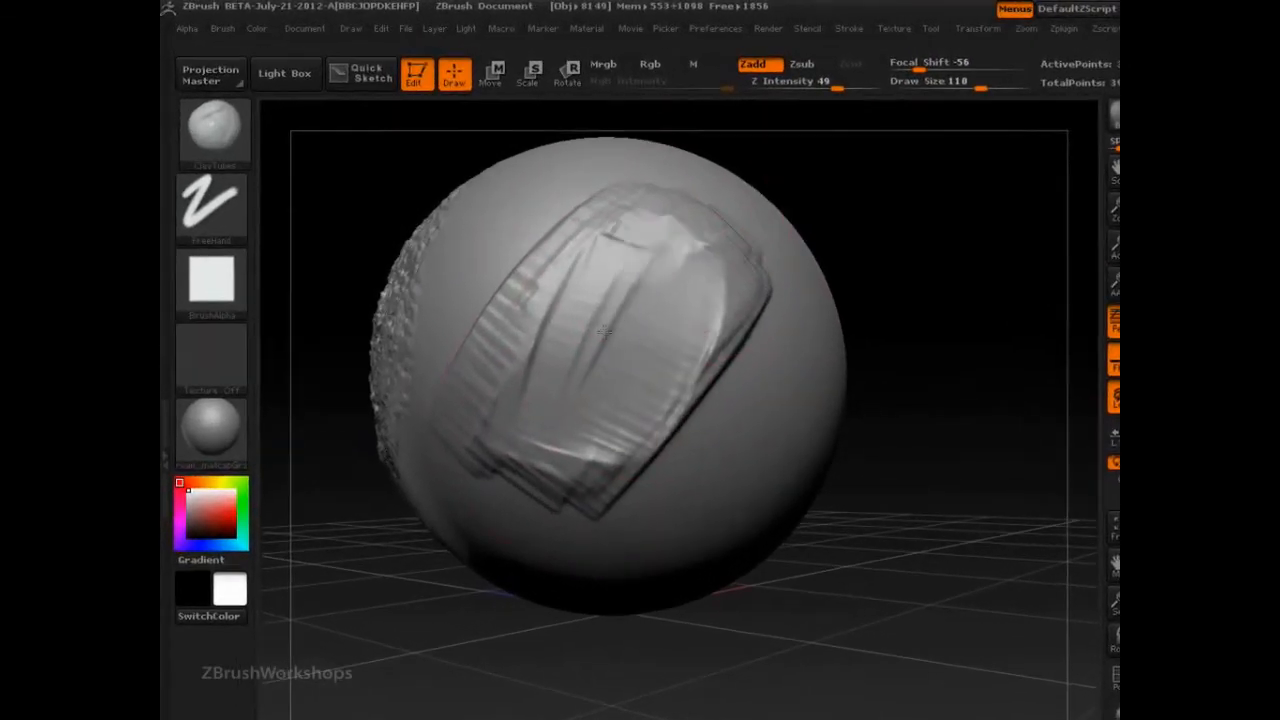
left_click_drag(604, 333, 581, 434)
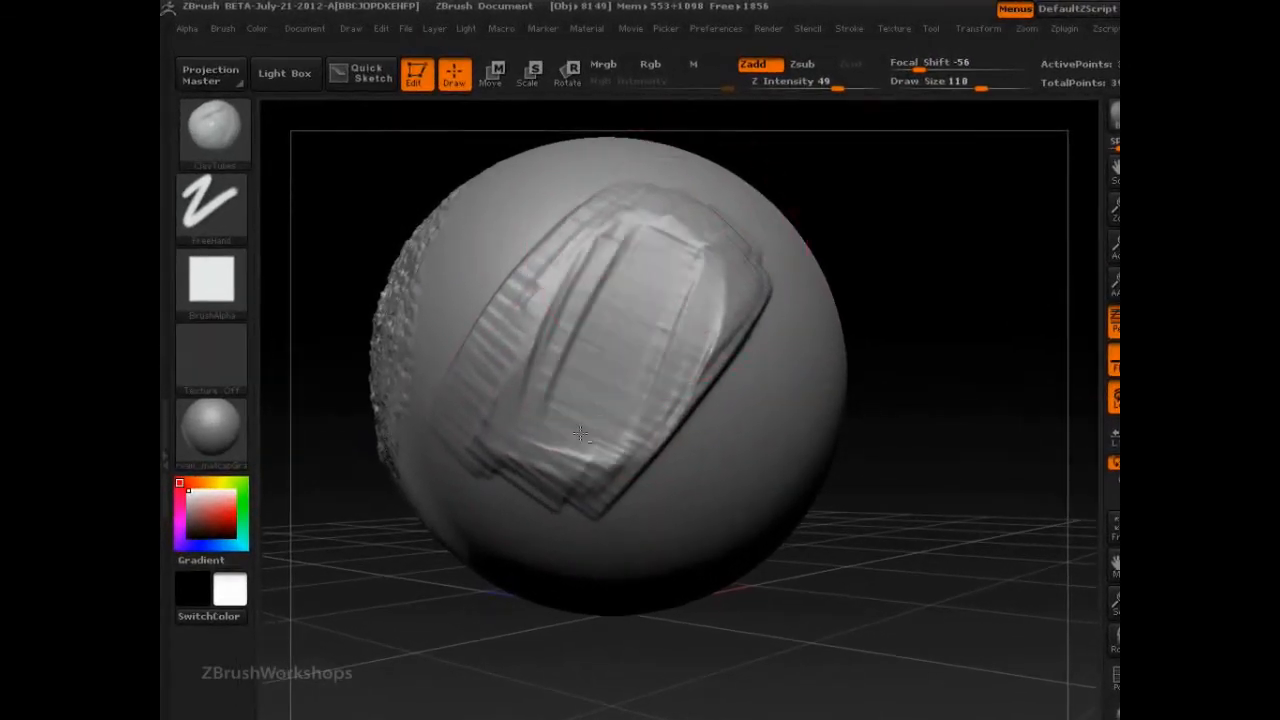
mouse_move(636, 259)
left_mouse_down()
mouse_move(600, 290)
mouse_move(643, 354)
mouse_move(557, 439)
left_mouse_up()
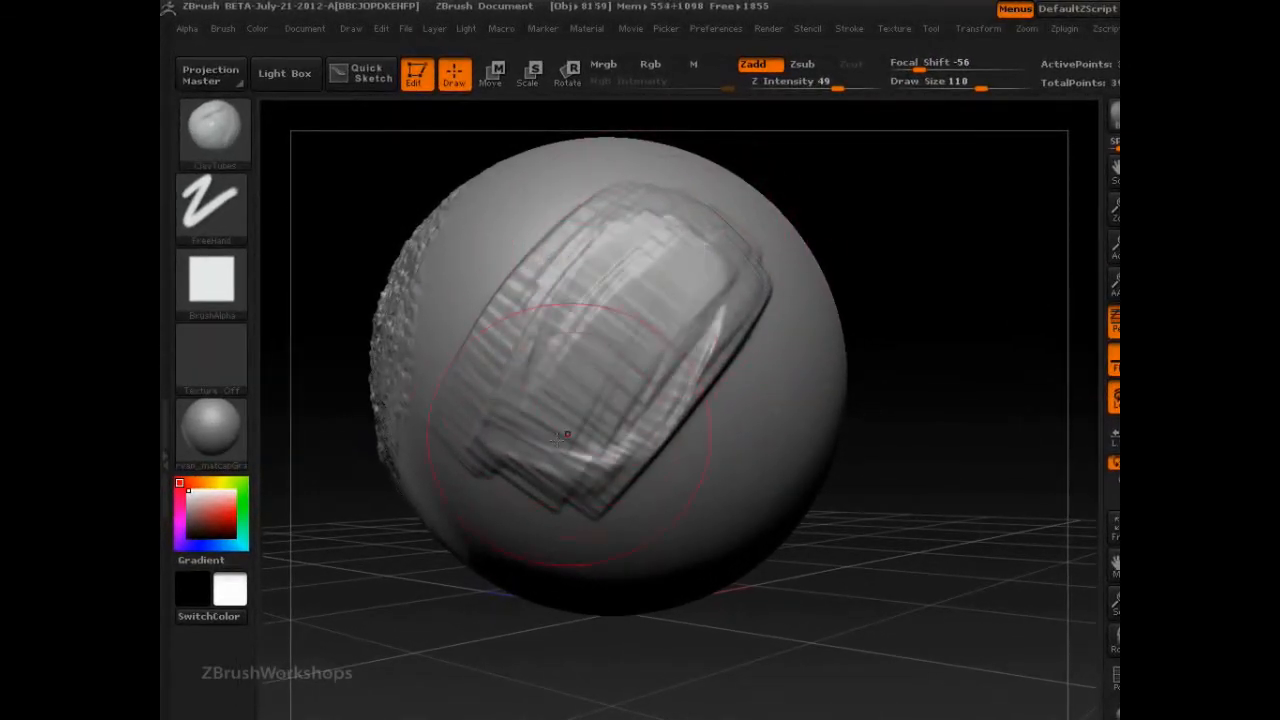
Change the ClayTubes stroke type to Spray and start spraying clay over the diagonal patch
left_click(205, 208)
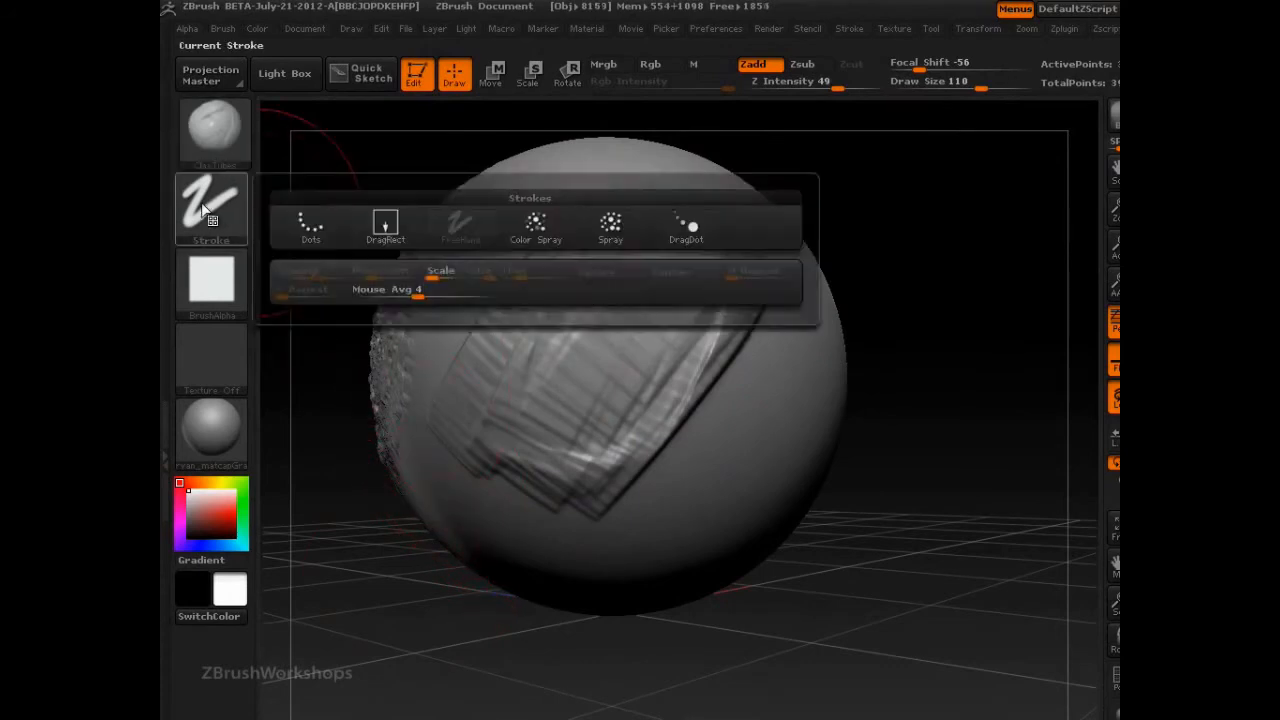
left_click(611, 226)
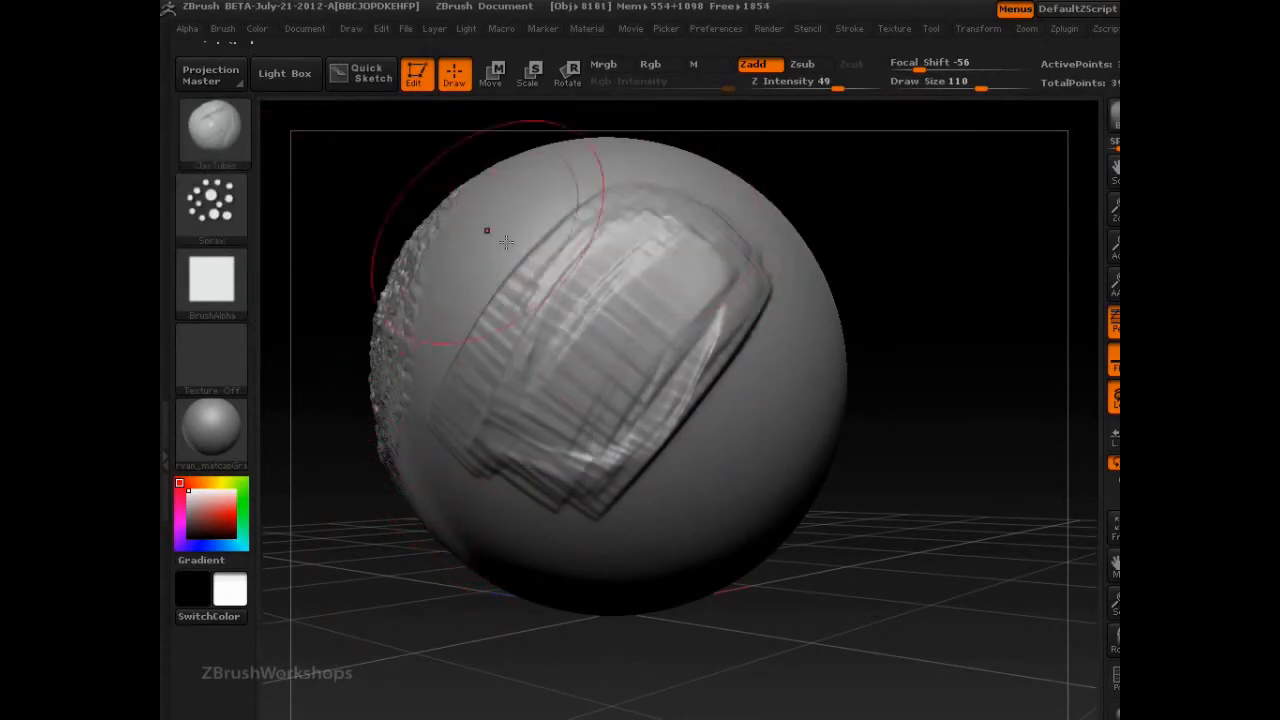
left_click_drag(899, 557, 800, 470)
mouse_move(690, 407)
left_mouse_down()
mouse_move(710, 440)
mouse_move(615, 300)
mouse_move(630, 470)
mouse_move(589, 480)
left_mouse_up()
Set the draw size to 67 and spray rough brow, cheek and muzzle forms onto the sphere
key("s")
mouse_move(600, 420)
left_mouse_down()
mouse_move(530, 390)
mouse_move(600, 350)
mouse_move(520, 380)
left_mouse_up()
mouse_move(712, 435)
left_mouse_down()
mouse_move(640, 440)
mouse_move(665, 505)
mouse_move(650, 510)
left_mouse_up()
mouse_move(840, 505)
left_mouse_down()
mouse_move(803, 491)
mouse_move(704, 400)
mouse_move(770, 440)
mouse_move(740, 510)
mouse_move(624, 597)
mouse_move(800, 570)
left_mouse_up()
mouse_move(690, 534)
left_mouse_down()
mouse_move(700, 530)
mouse_move(600, 523)
mouse_move(694, 540)
left_mouse_up()
mouse_move(694, 286)
left_mouse_down()
mouse_move(729, 314)
mouse_move(680, 312)
left_mouse_up()
left_click_drag(842, 278, 843, 380)
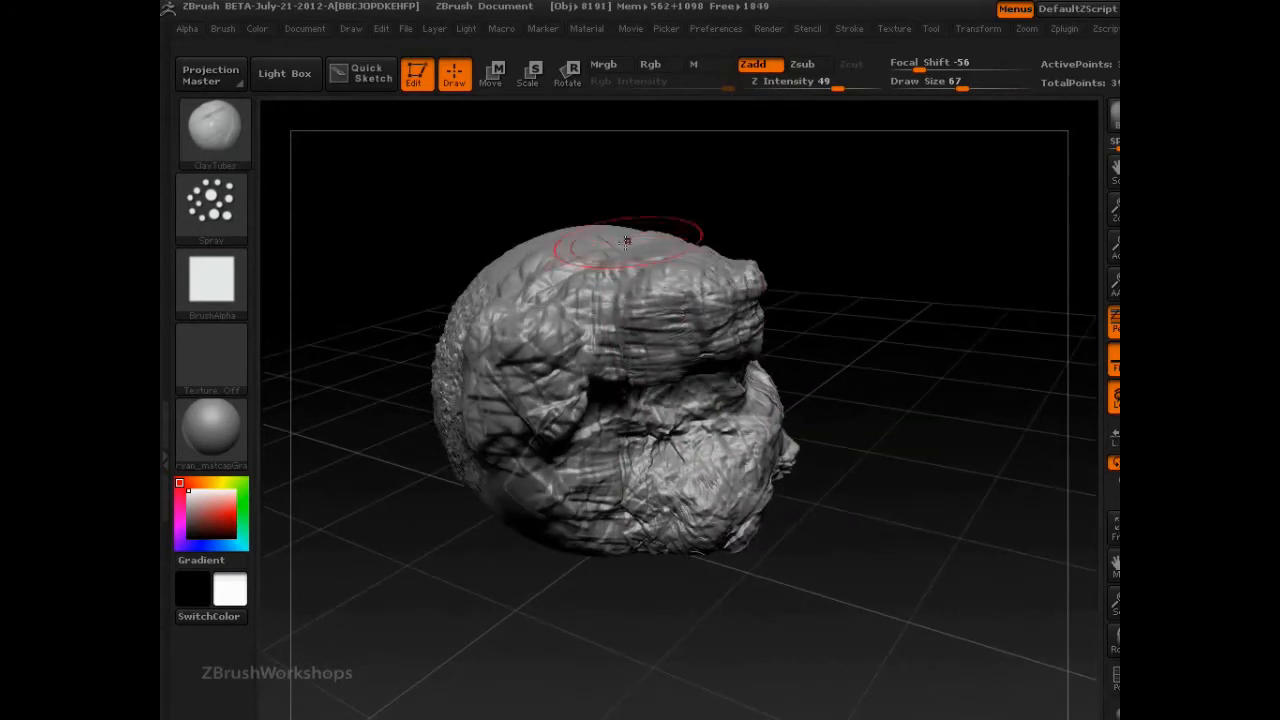
Build up a peak on top of the form and reduce the draw size to 38 for finer spraying
mouse_move(627, 240)
left_mouse_down()
mouse_move(609, 223)
mouse_move(629, 257)
mouse_move(625, 290)
mouse_move(631, 280)
mouse_move(560, 243)
left_mouse_up()
key("s")
left_click_drag(760, 244, 820, 311)
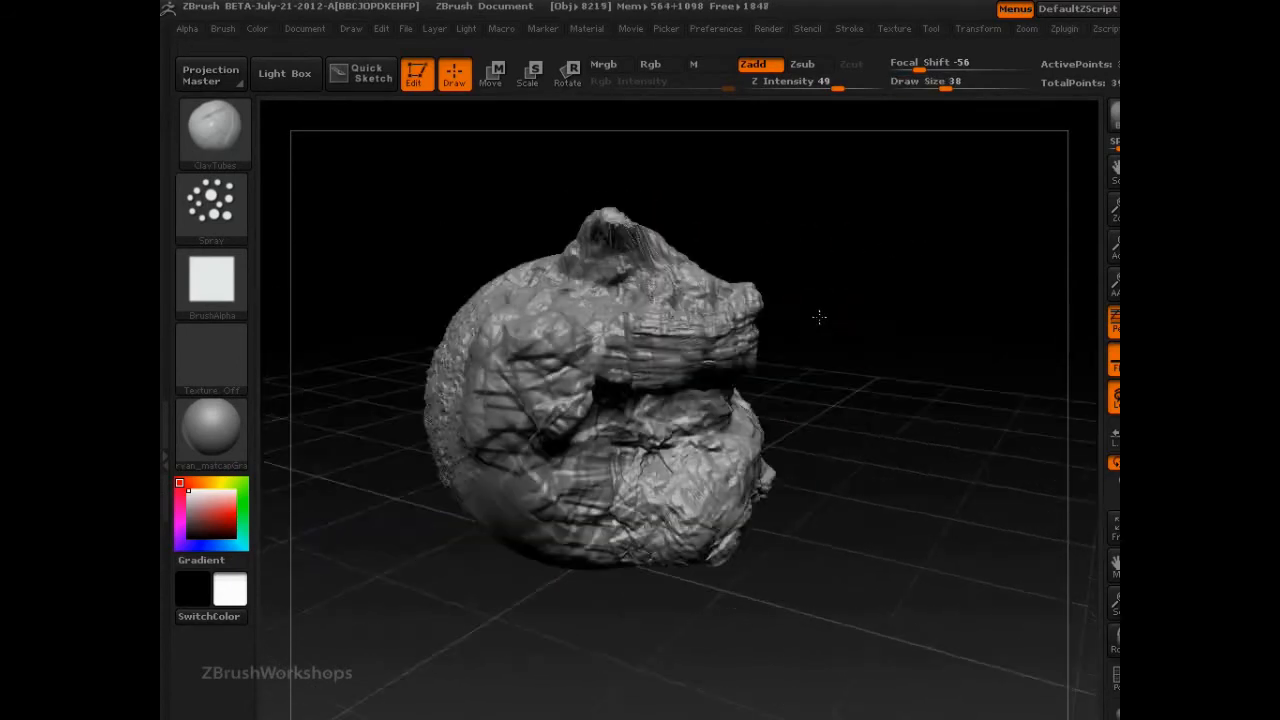
Set the draw size to 86 and soften the rough forms around the top peak, brow and muzzle
key("s")
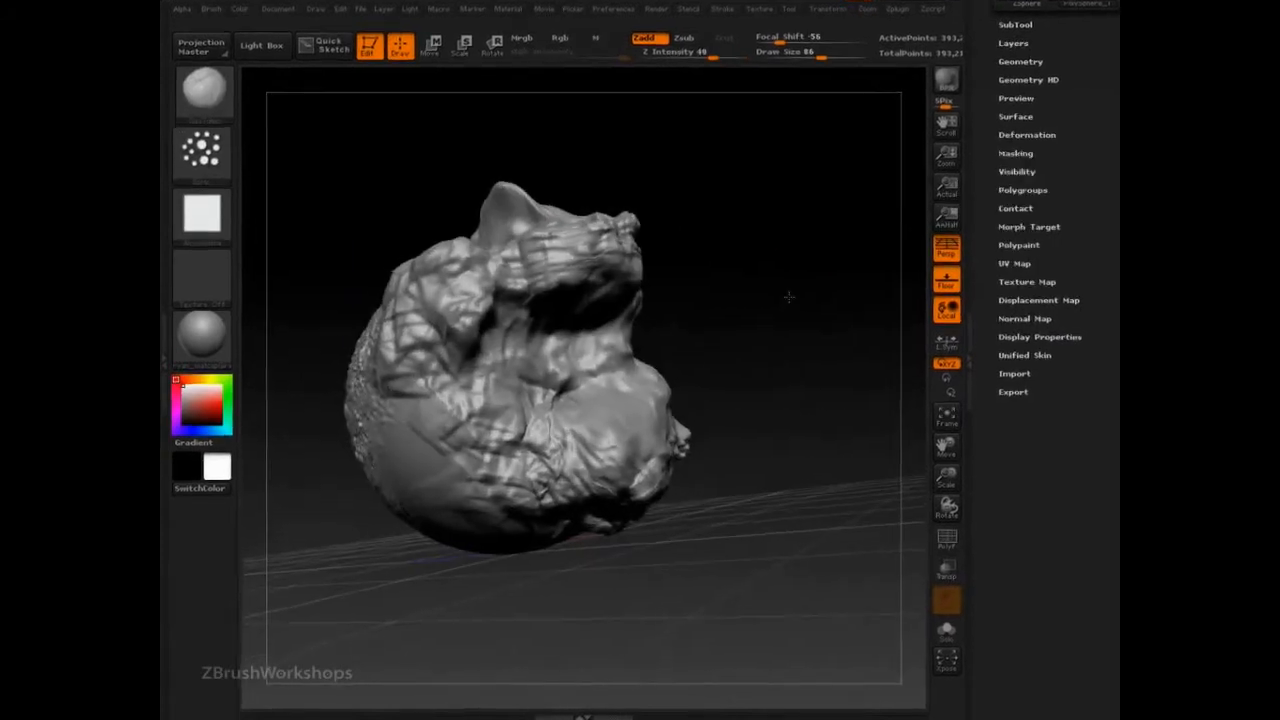
left_click_drag(777, 305, 752, 282)
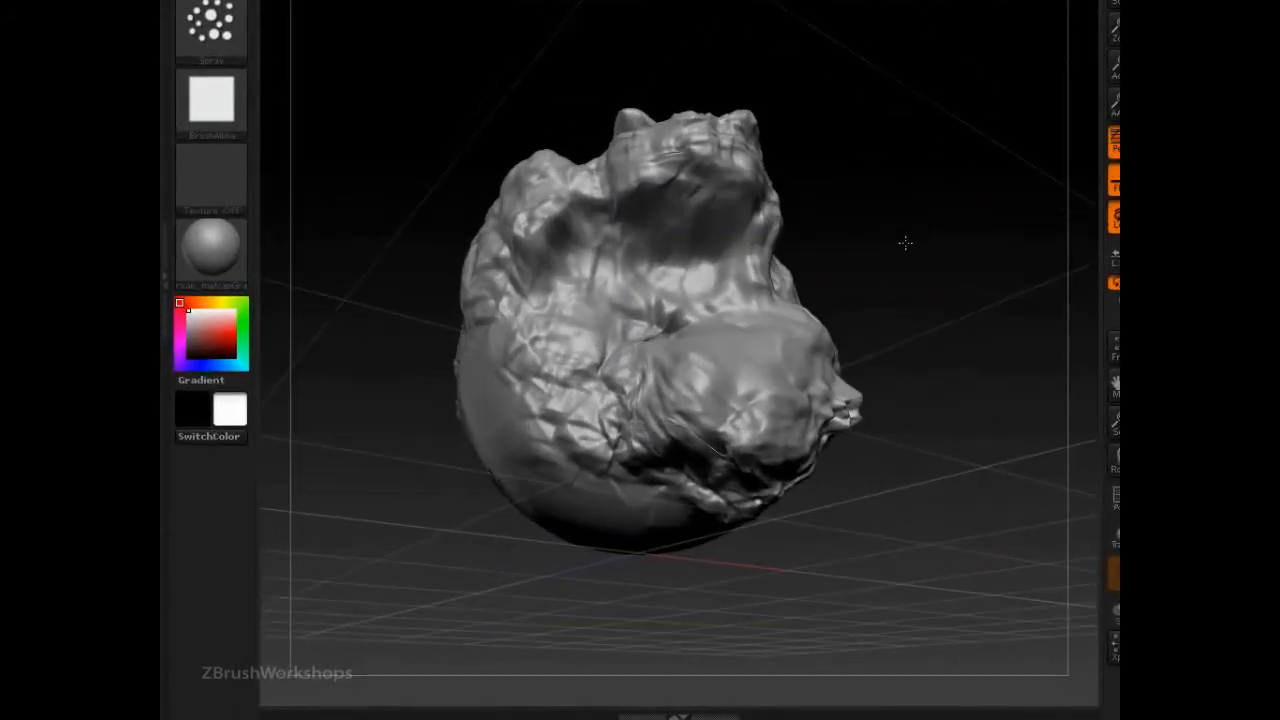
mouse_move(905, 243)
left_mouse_down()
mouse_move(891, 297)
mouse_move(931, 229)
mouse_move(903, 303)
mouse_move(950, 222)
mouse_move(823, 297)
mouse_move(909, 285)
mouse_move(360, 12)
left_mouse_up()
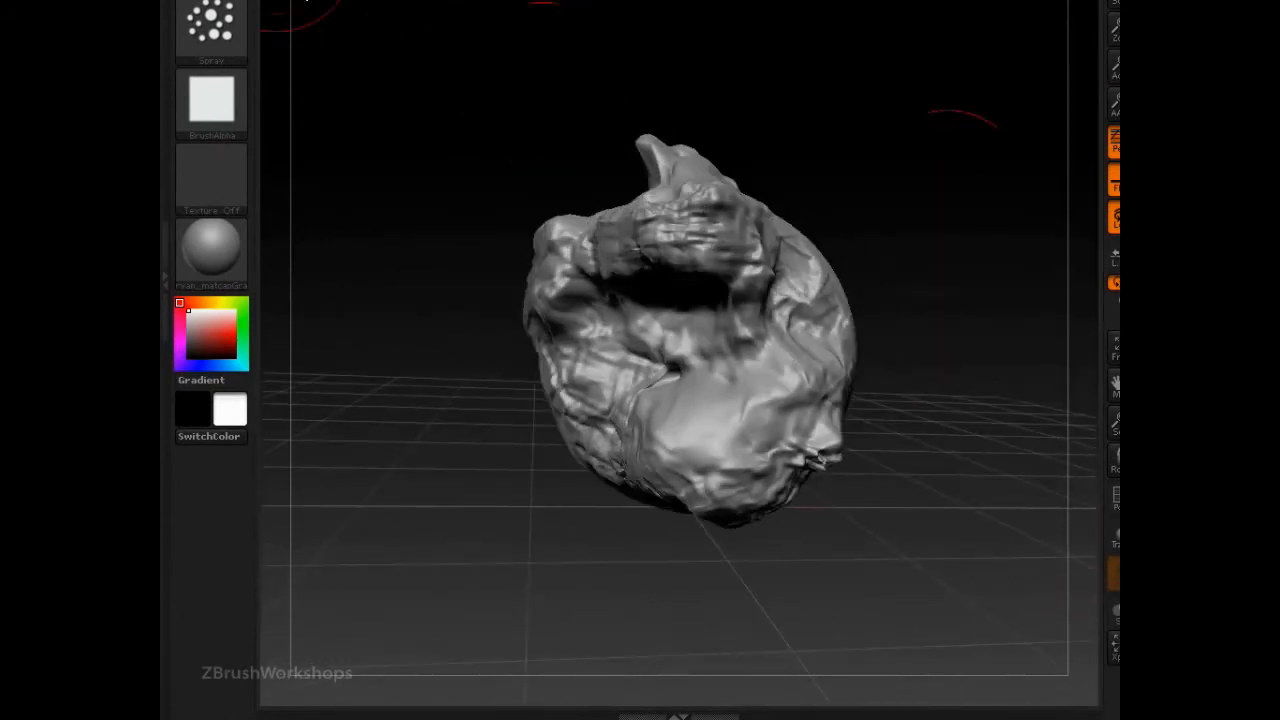
Review the available brushes, alphas and stroke types for the active ClayTubes brush
key("b")
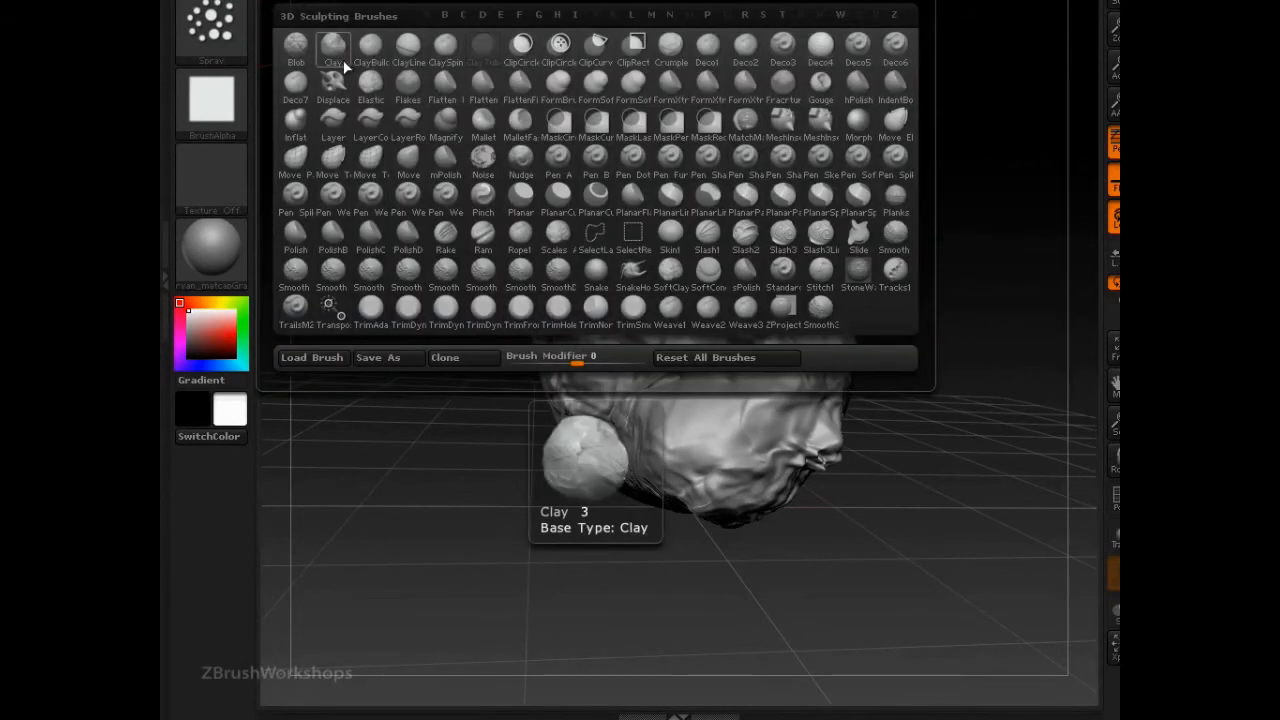
left_click(211, 100)
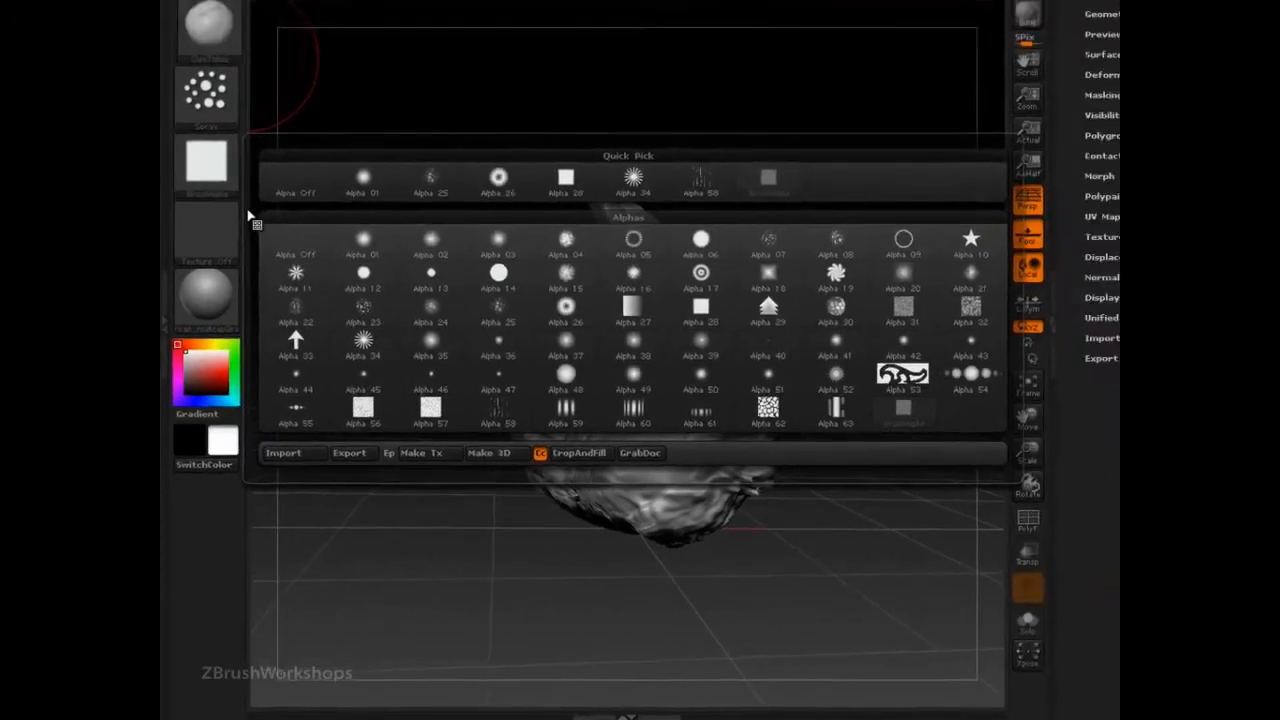
mouse_move(220, 110)
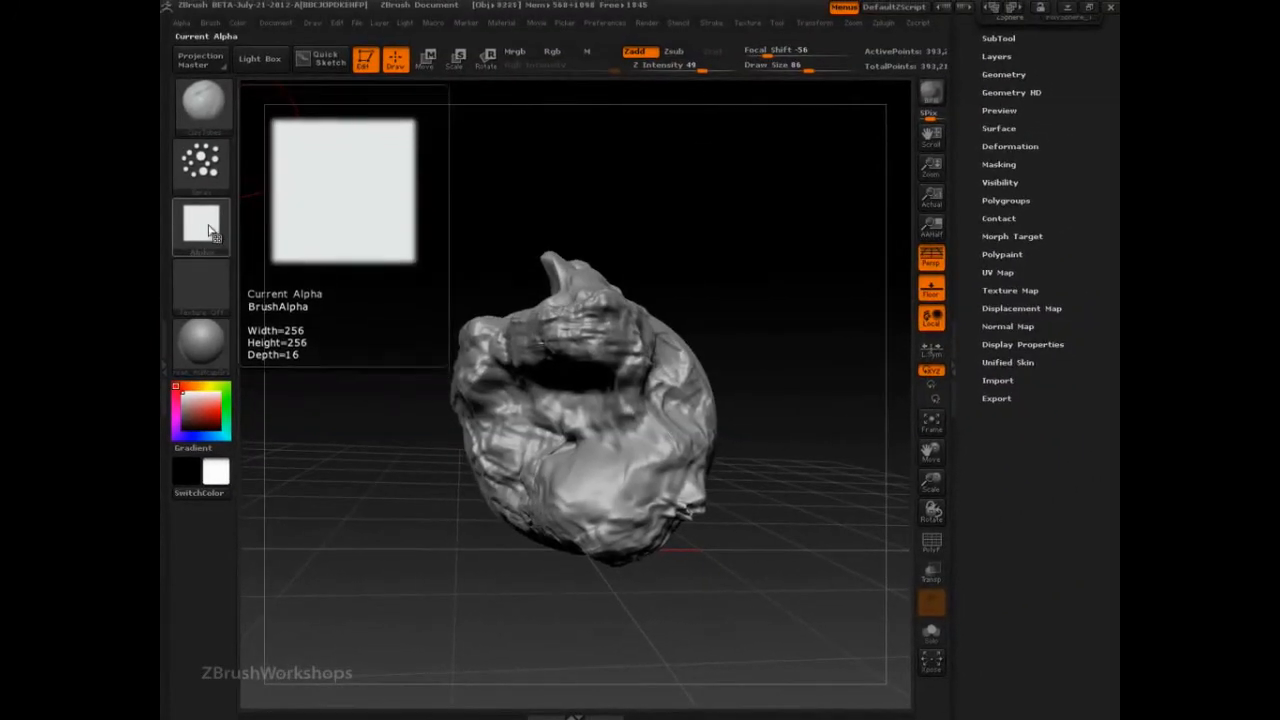
left_click(212, 174)
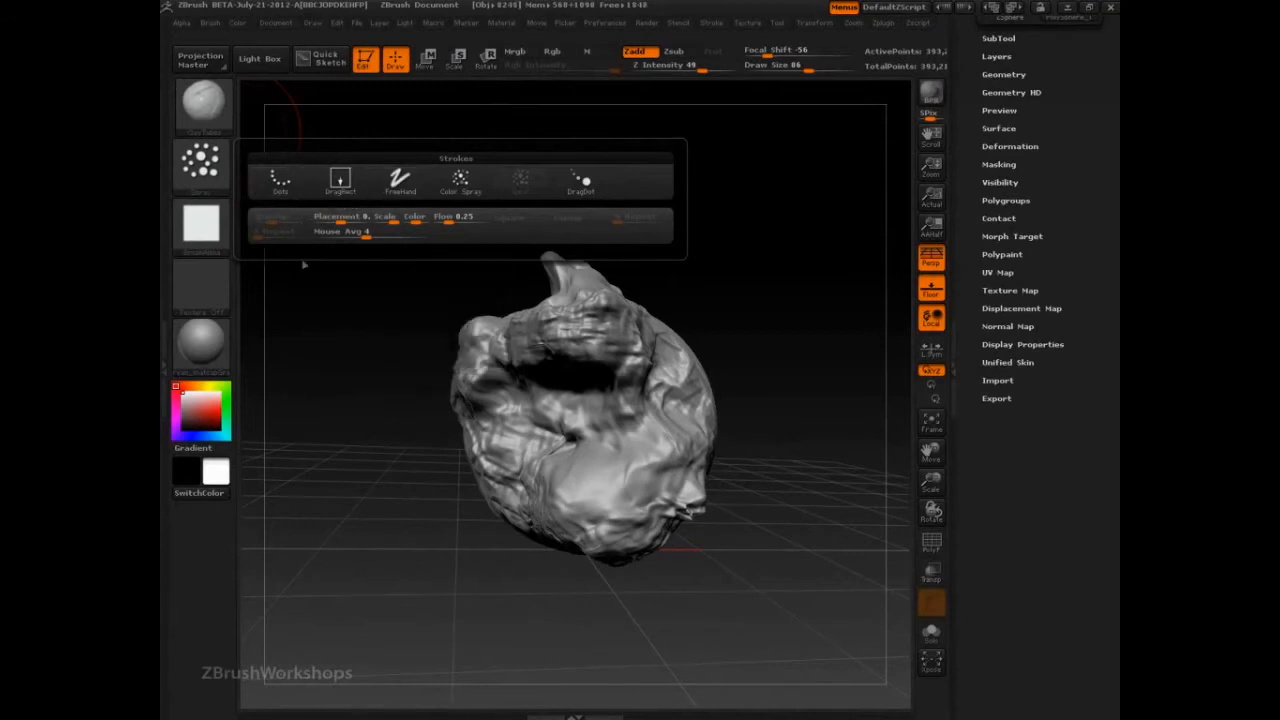
Discard the sculpted rough forms and restore the smooth, unsculpted sphere
mouse_move(371, 354)
left_mouse_down()
mouse_move(724, 447)
mouse_move(708, 403)
mouse_move(520, 345)
left_mouse_up()
left_click_drag(726, 434, 733, 403)
mouse_move(743, 457)
left_mouse_down()
mouse_move(803, 452)
mouse_move(806, 492)
mouse_move(779, 446)
left_mouse_up()
key("ctrl")
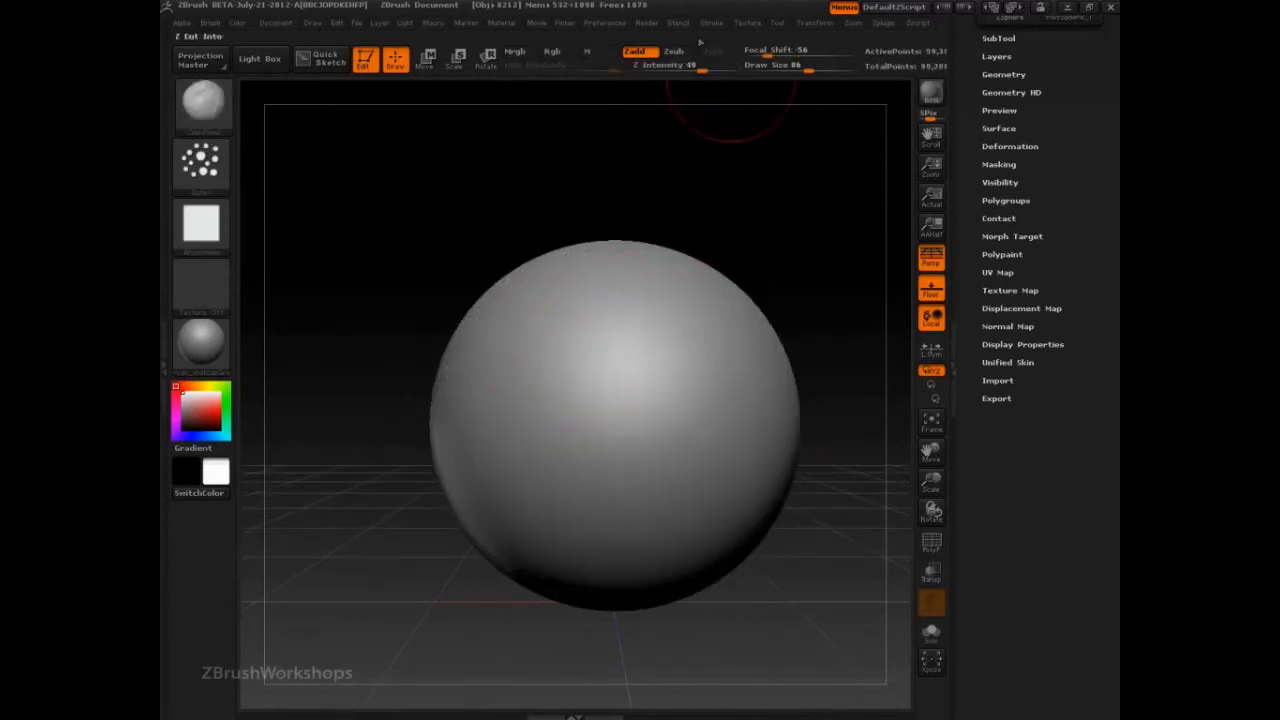
Dock the stroke settings alongside the tool settings and switch the stroke type to Dots and back to Spray
left_click(711, 23)
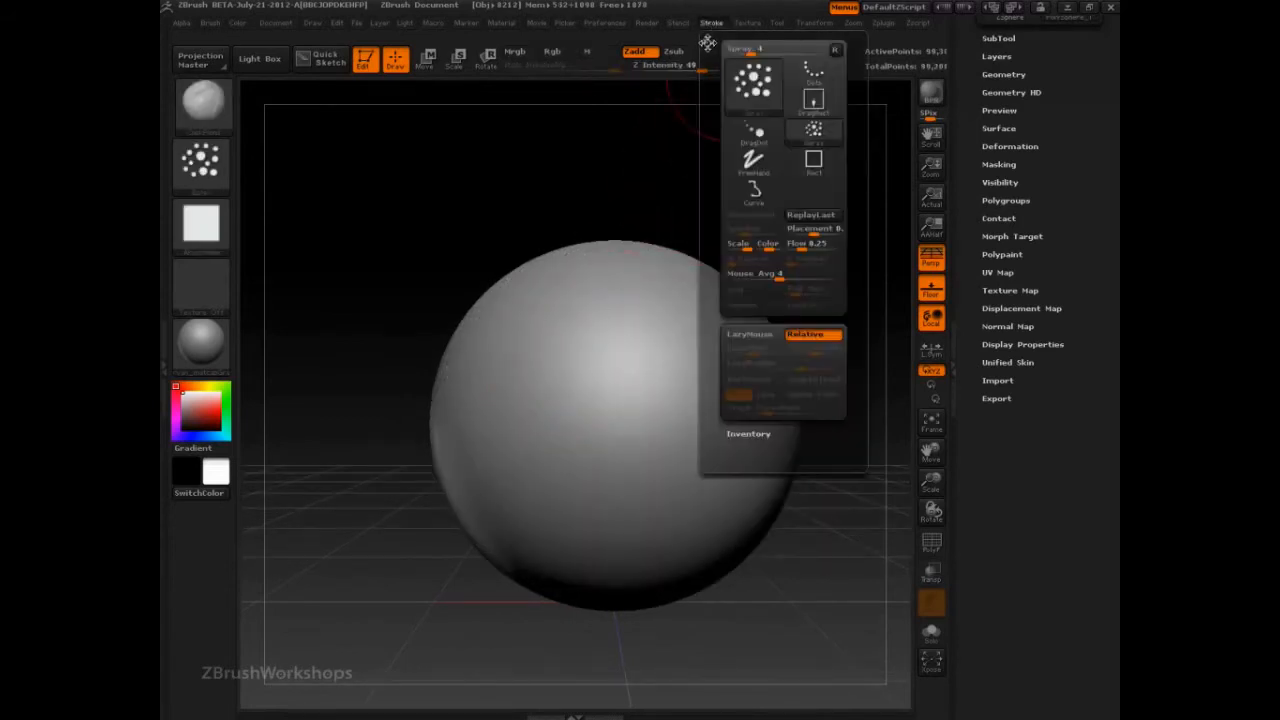
left_click(707, 43)
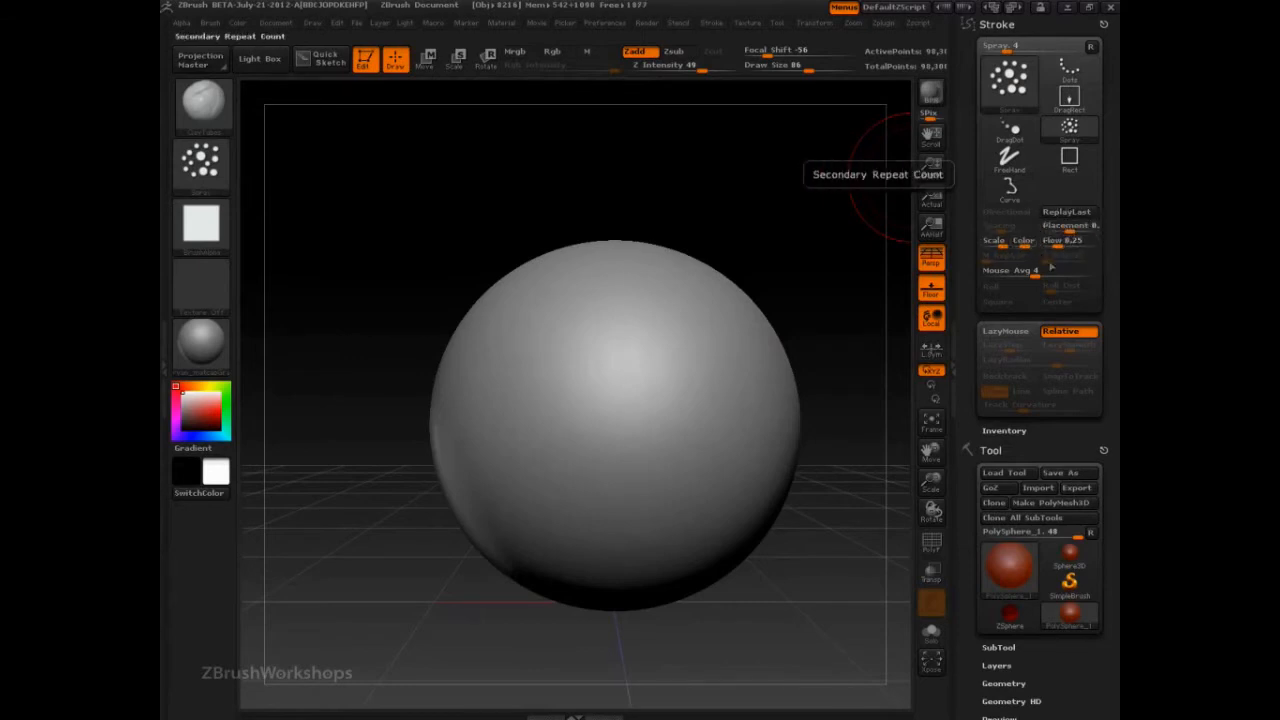
left_click(1068, 80)
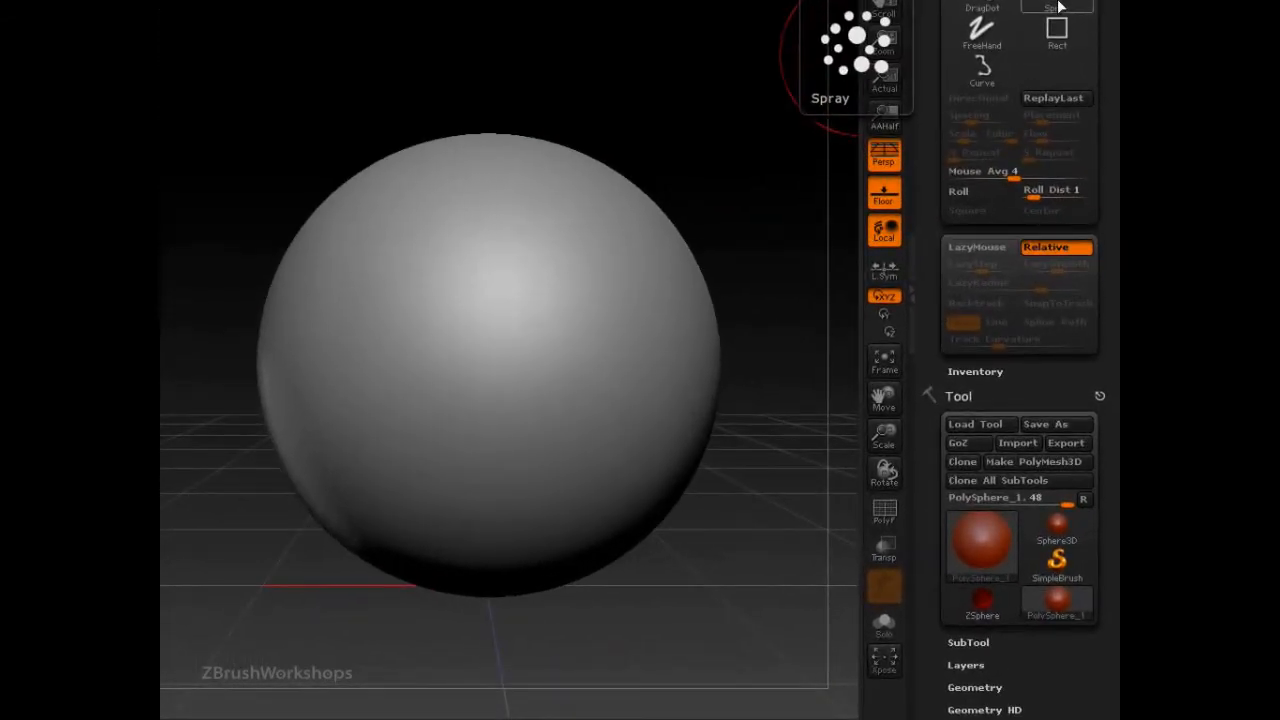
left_click(1057, 5)
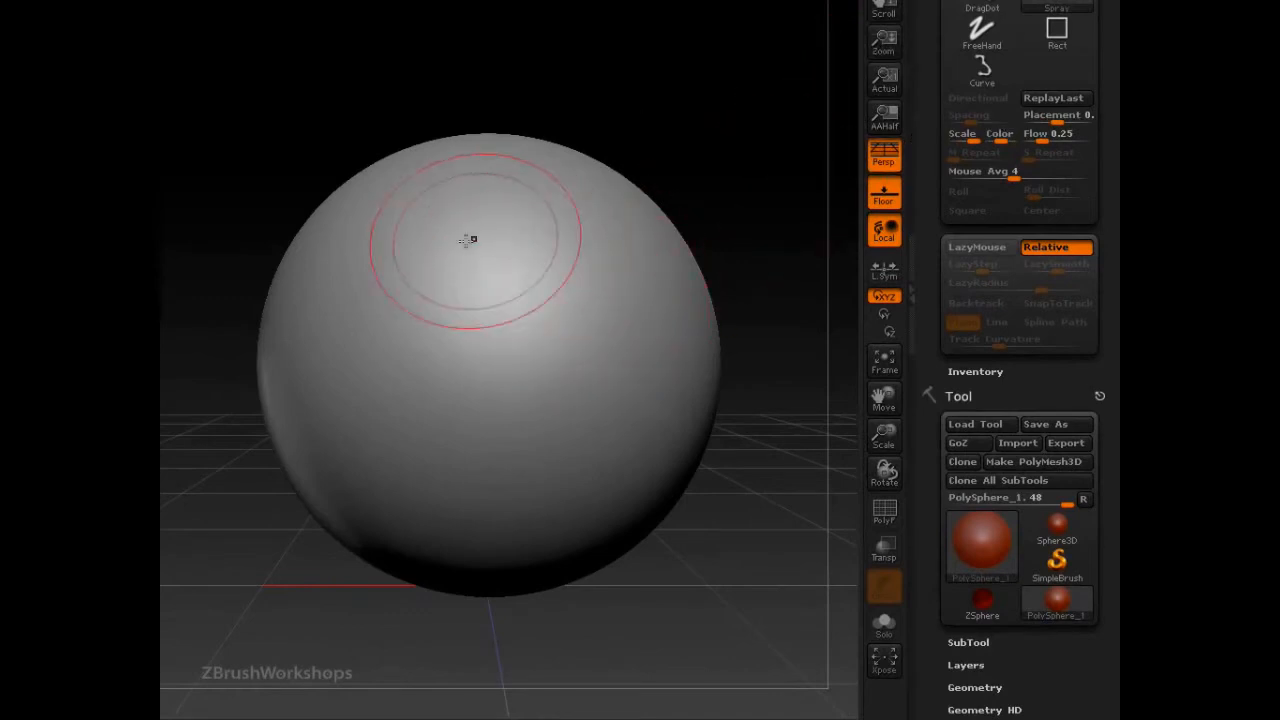
Try the Spray stroke on the sphere, including with high Placement variance and Flow variance 0, undoing each test patch
mouse_move(471, 237)
left_mouse_down()
mouse_move(425, 288)
mouse_move(533, 252)
left_mouse_up()
key("ctrl+z")
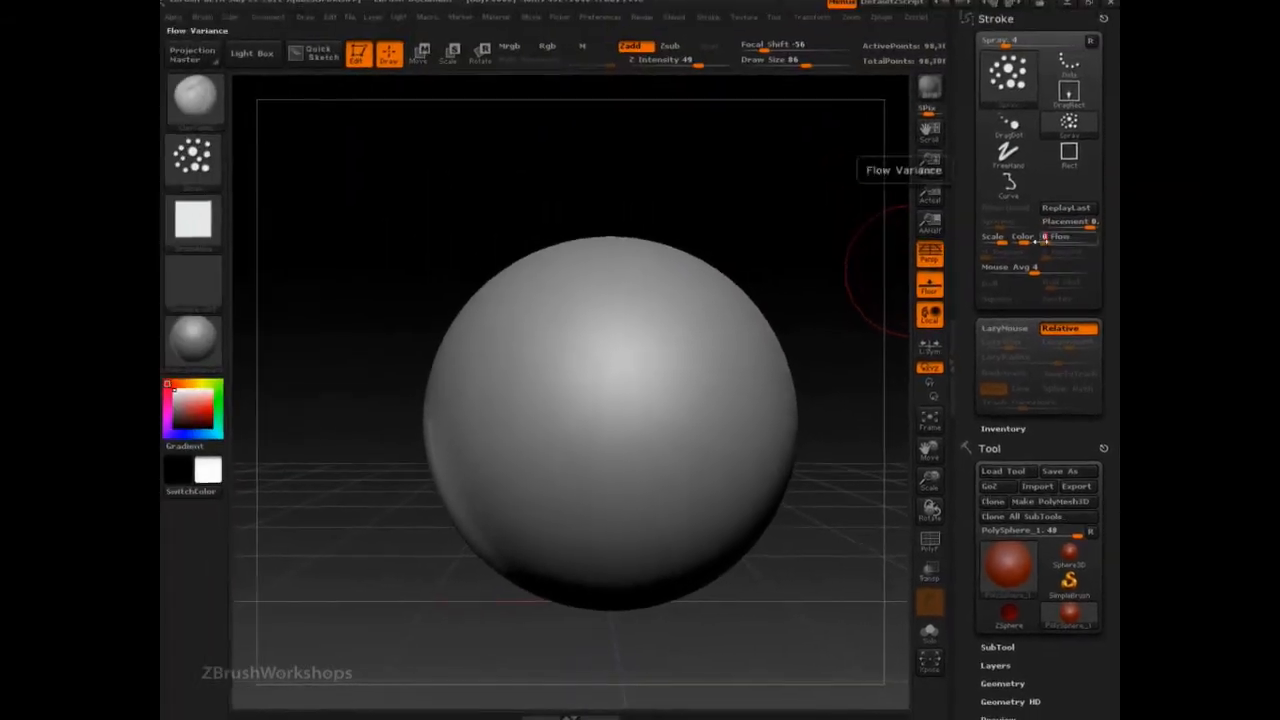
mouse_move(631, 360)
left_mouse_down()
mouse_move(625, 400)
mouse_move(678, 425)
mouse_move(700, 380)
mouse_move(570, 350)
mouse_move(500, 430)
mouse_move(620, 520)
mouse_move(645, 442)
left_mouse_up()
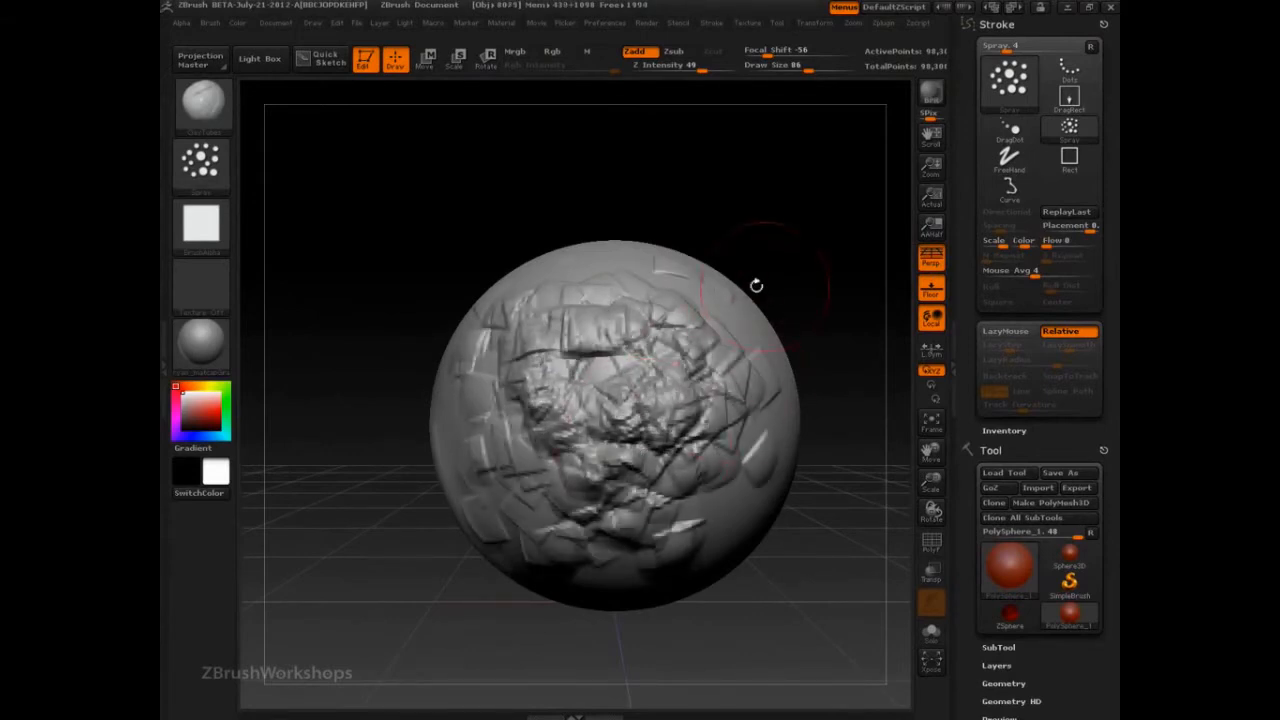
key("ctrl+z")
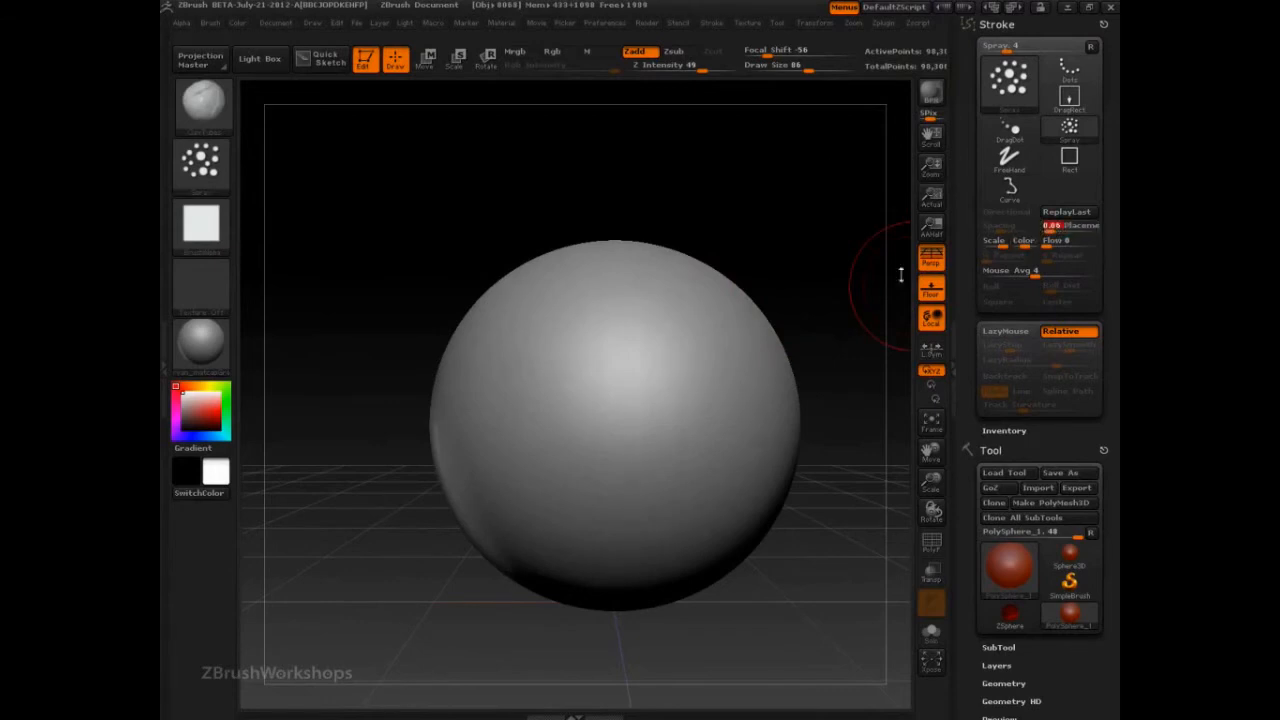
Try spraying with Placement variance 0.06 and Flow variance 0, and again with Flow 0.93, undoing both patches
mouse_move(617, 371)
left_mouse_down()
mouse_move(620, 395)
mouse_move(654, 399)
mouse_move(625, 345)
mouse_move(585, 440)
mouse_move(690, 415)
mouse_move(649, 356)
left_mouse_up()
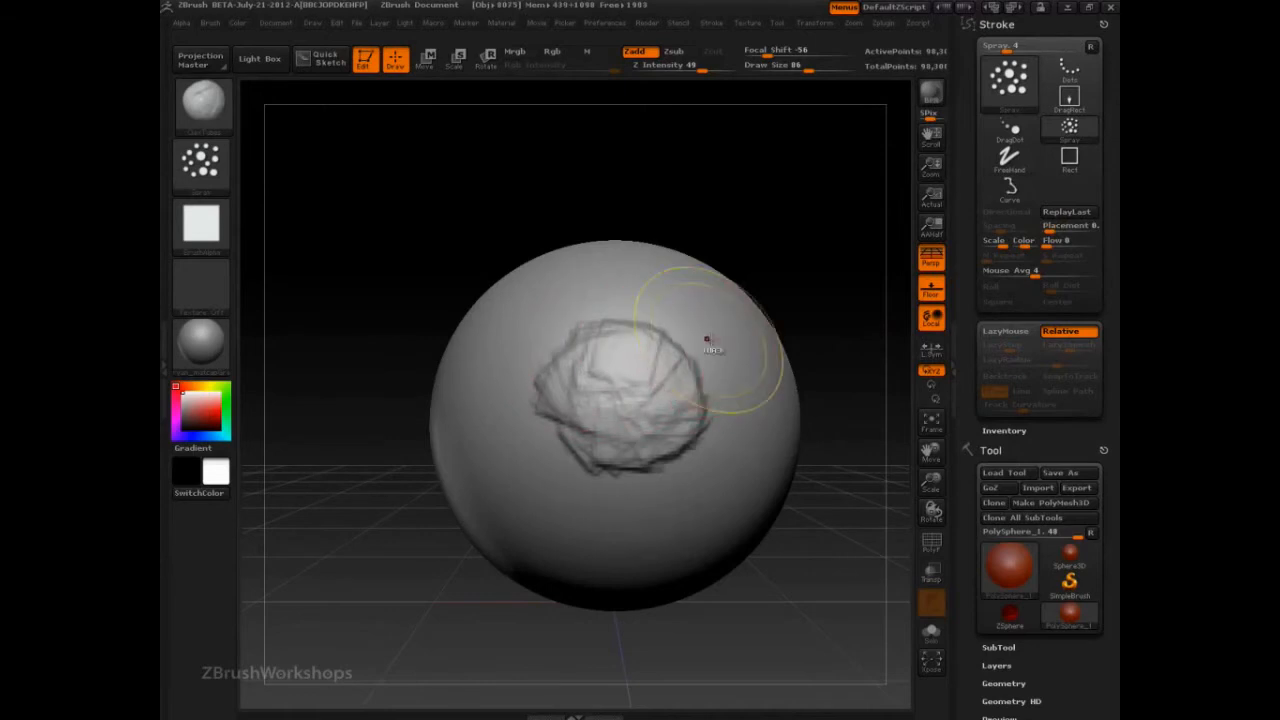
key("ctrl+z")
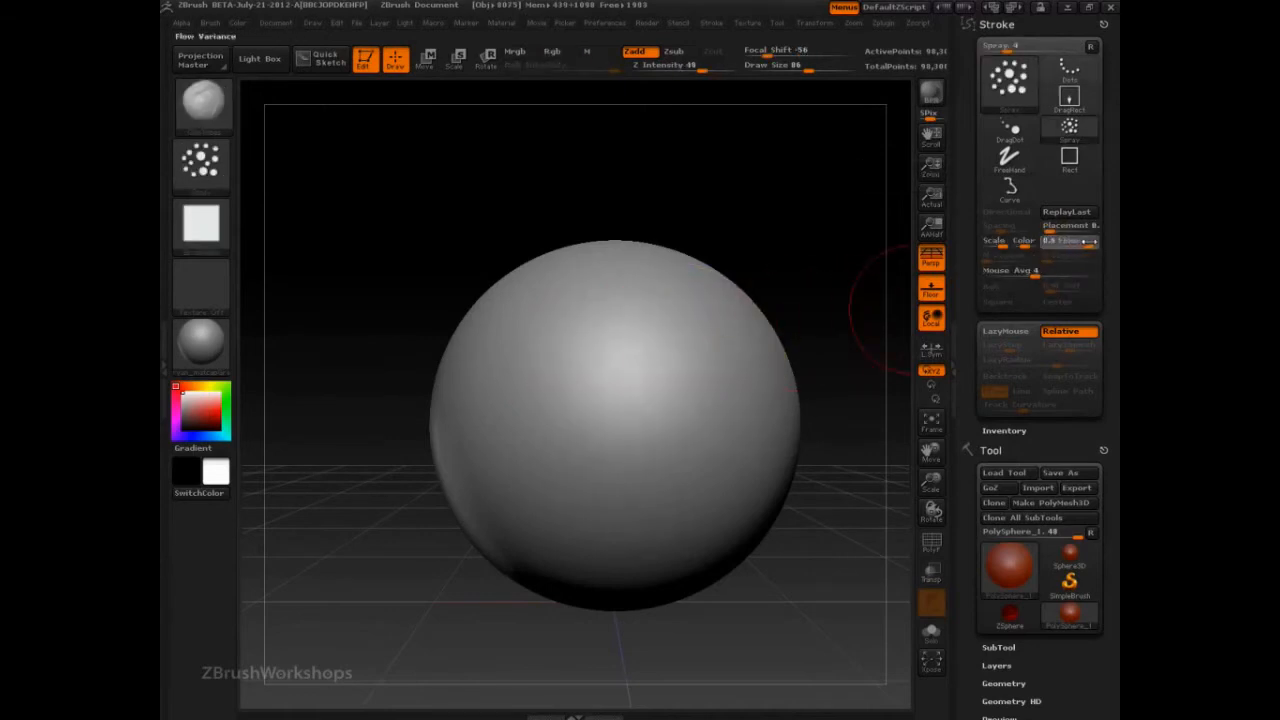
mouse_move(623, 380)
left_mouse_down()
mouse_move(605, 375)
mouse_move(622, 389)
left_mouse_up()
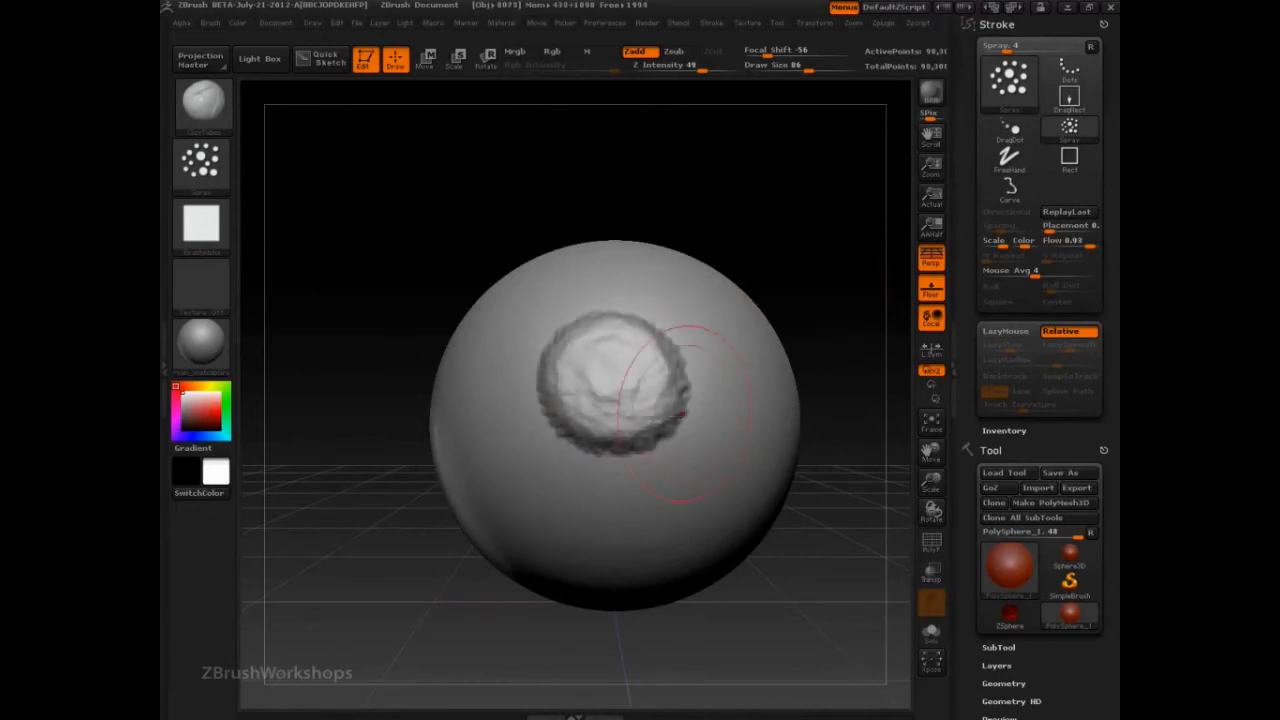
key("ctrl+z")
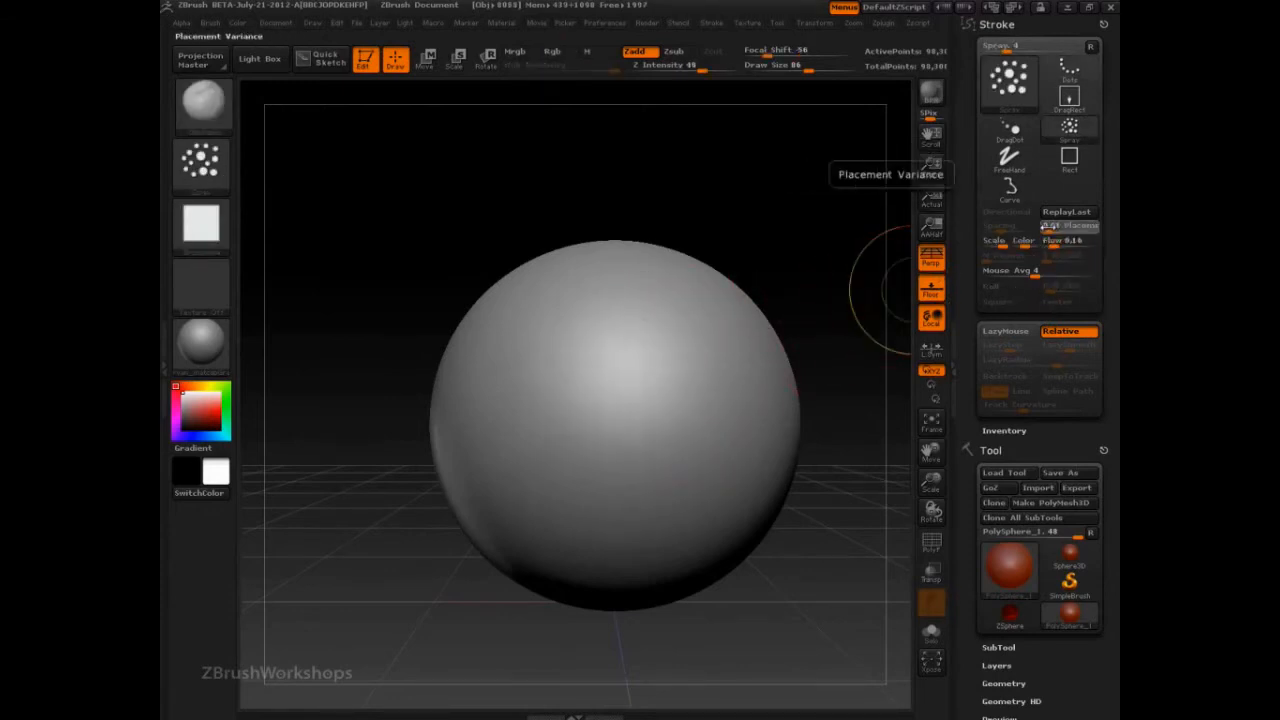
Try spraying square clay patches on the sphere's upper half with Flow variance 0.16 and Placement variance raised up to 1
left_click_drag(1050, 227, 1063, 227)
left_click_drag(634, 358, 647, 373)
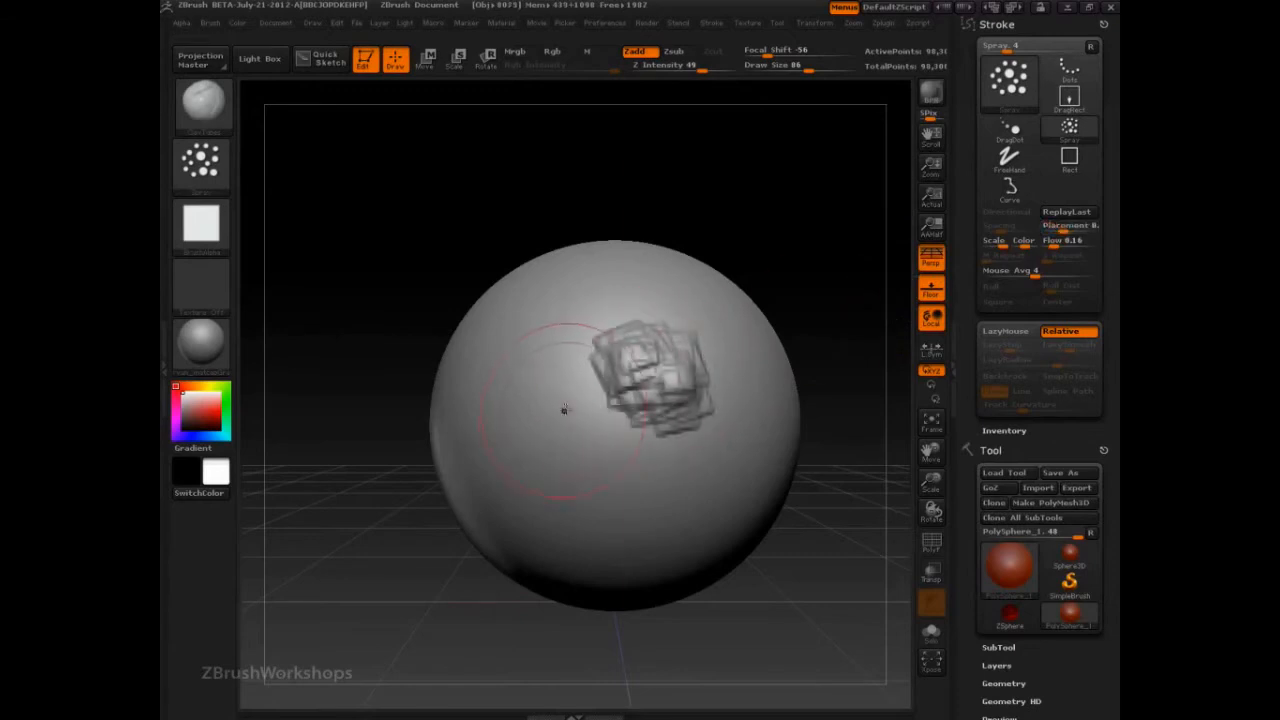
left_click_drag(564, 409, 568, 420)
mouse_move(684, 319)
left_mouse_down()
mouse_move(560, 370)
mouse_move(540, 365)
mouse_move(565, 348)
left_mouse_up()
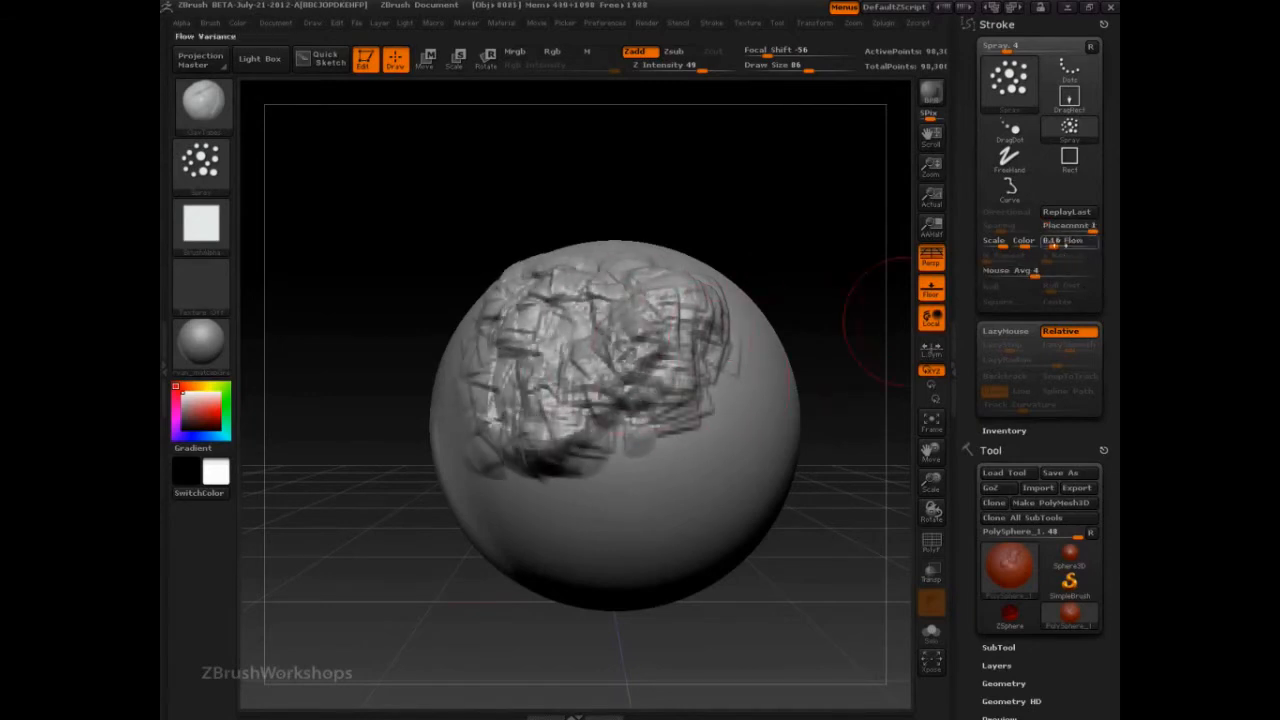
Try spraying sparse square stamps with Placement variance 1, Scale variance 1 and Flow variance 0.01, undoing the test strokes
left_click_drag(1053, 242, 806, 383)
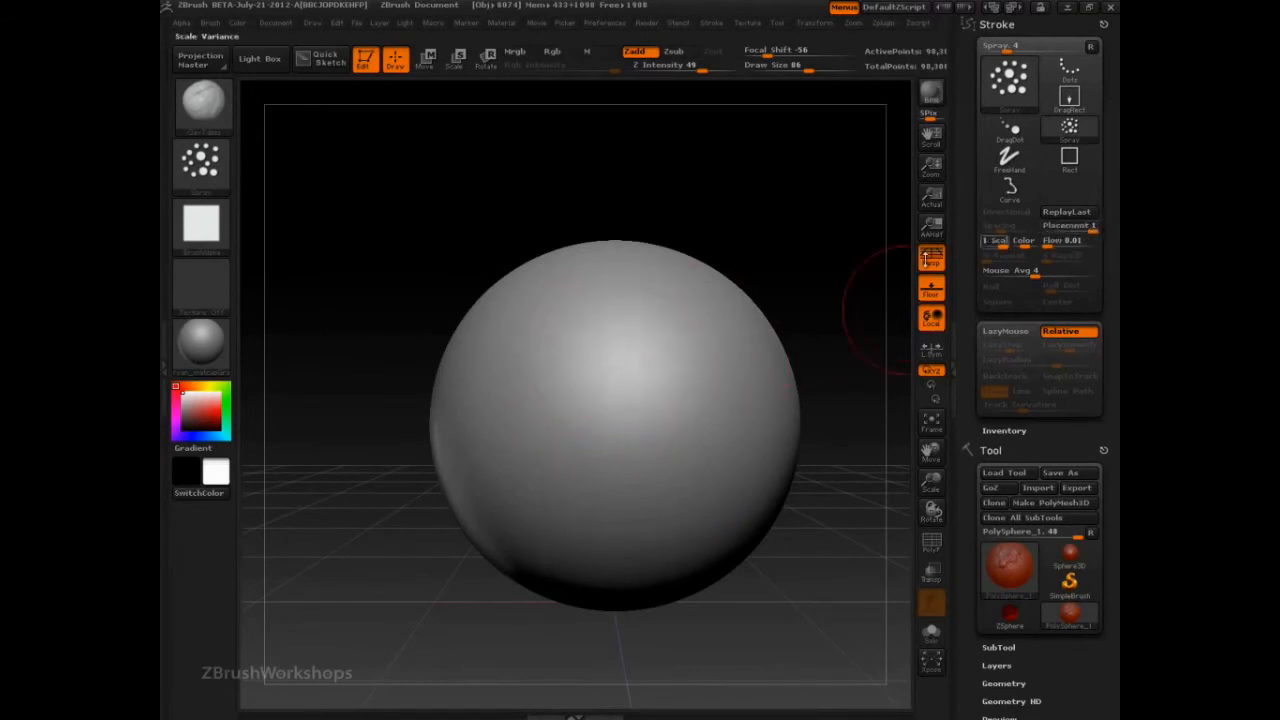
mouse_move(598, 376)
left_mouse_down()
mouse_move(520, 350)
mouse_move(600, 385)
left_mouse_up()
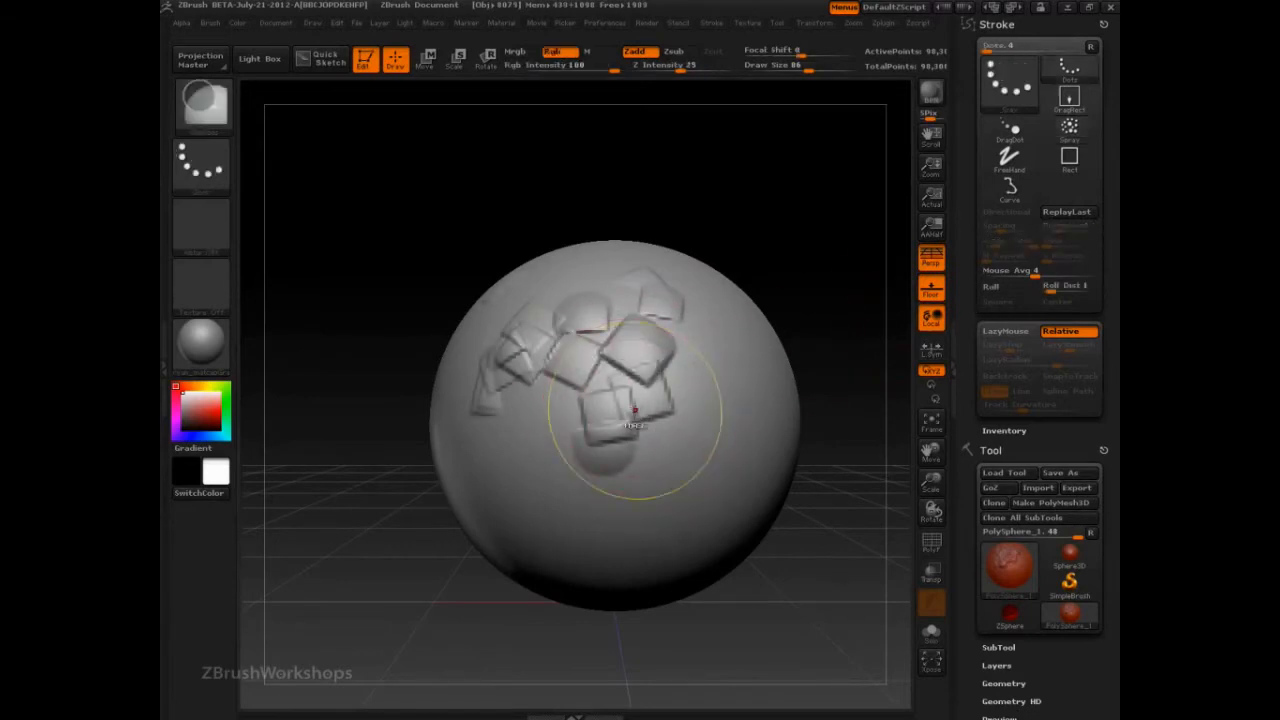
key("ctrl+z")
mouse_move(603, 361)
left_mouse_down()
mouse_move(590, 395)
mouse_move(708, 405)
mouse_move(621, 330)
left_mouse_up()
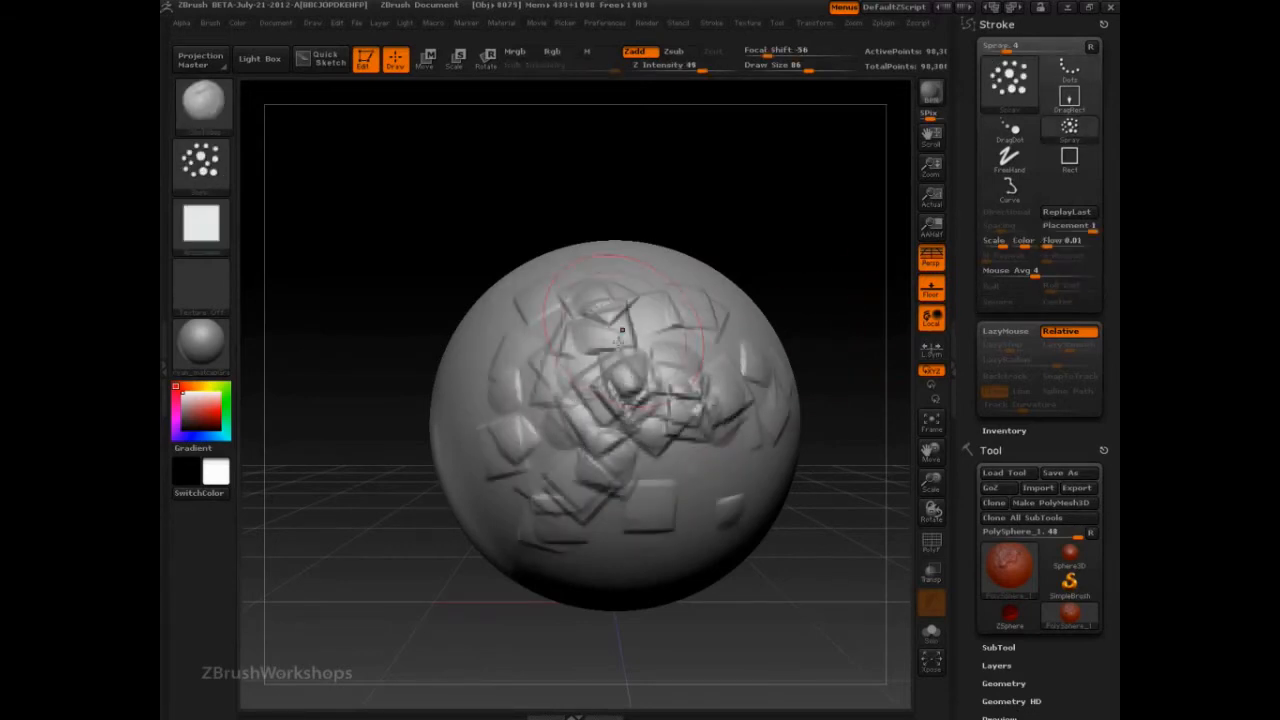
key("ctrl+z")
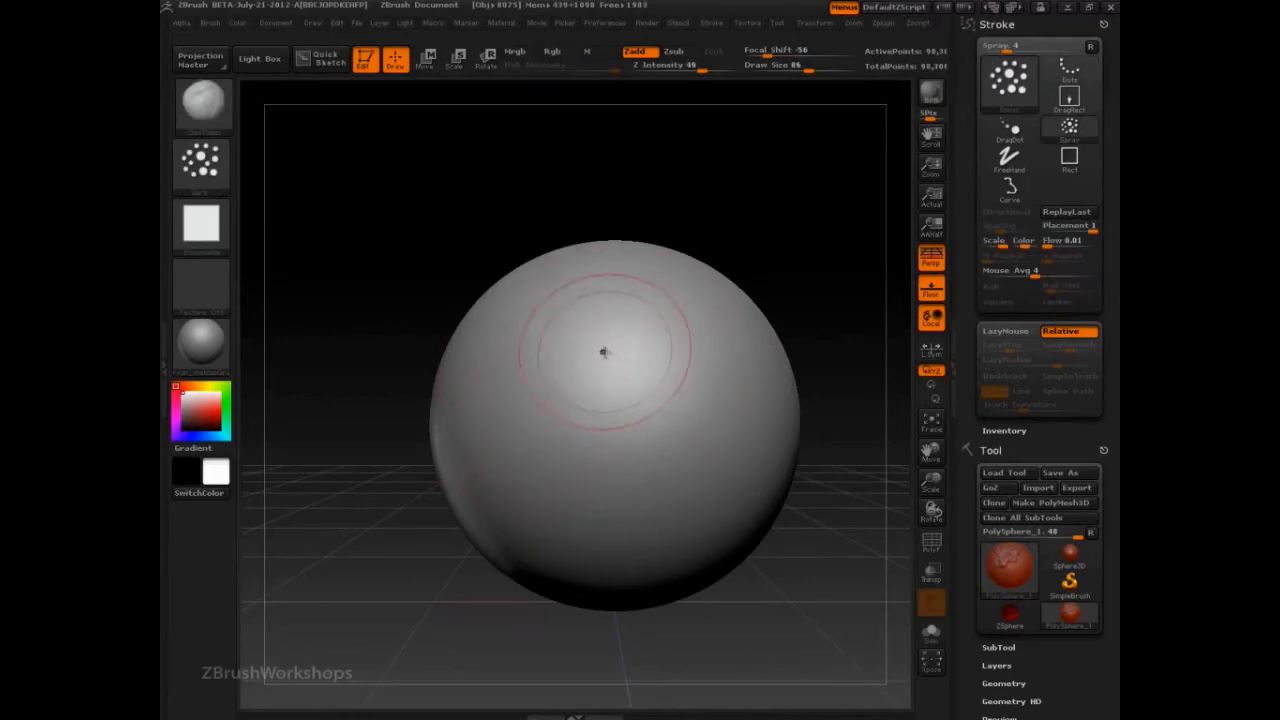
Try spraying over the sphere with Placement variance 1 while raising Flow variance to 0.53 and 1, undoing the strokes
mouse_move(600, 312)
left_mouse_down()
mouse_move(612, 440)
mouse_move(600, 520)
left_mouse_up()
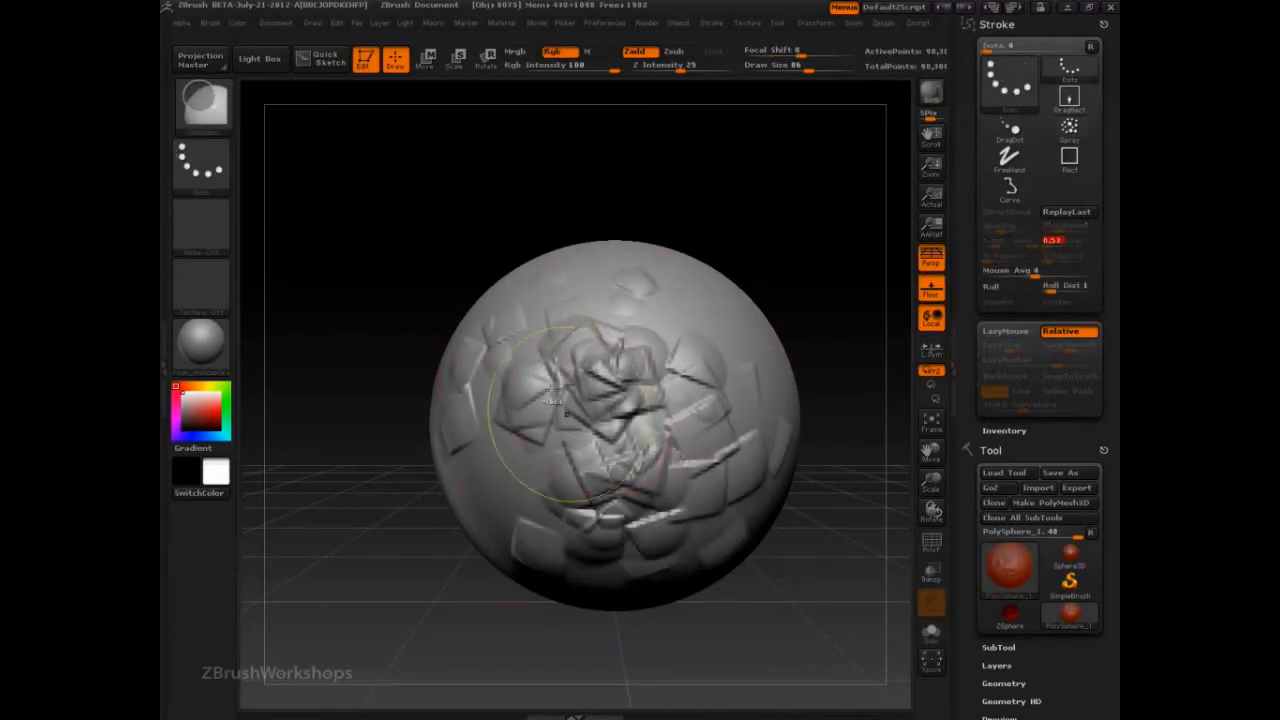
key("ctrl+z")
mouse_move(660, 346)
left_mouse_down()
mouse_move(622, 345)
mouse_move(650, 390)
mouse_move(620, 400)
mouse_move(600, 360)
mouse_move(640, 420)
mouse_move(680, 330)
left_mouse_up()
key("ctrl+z")
key("ctrl+z")
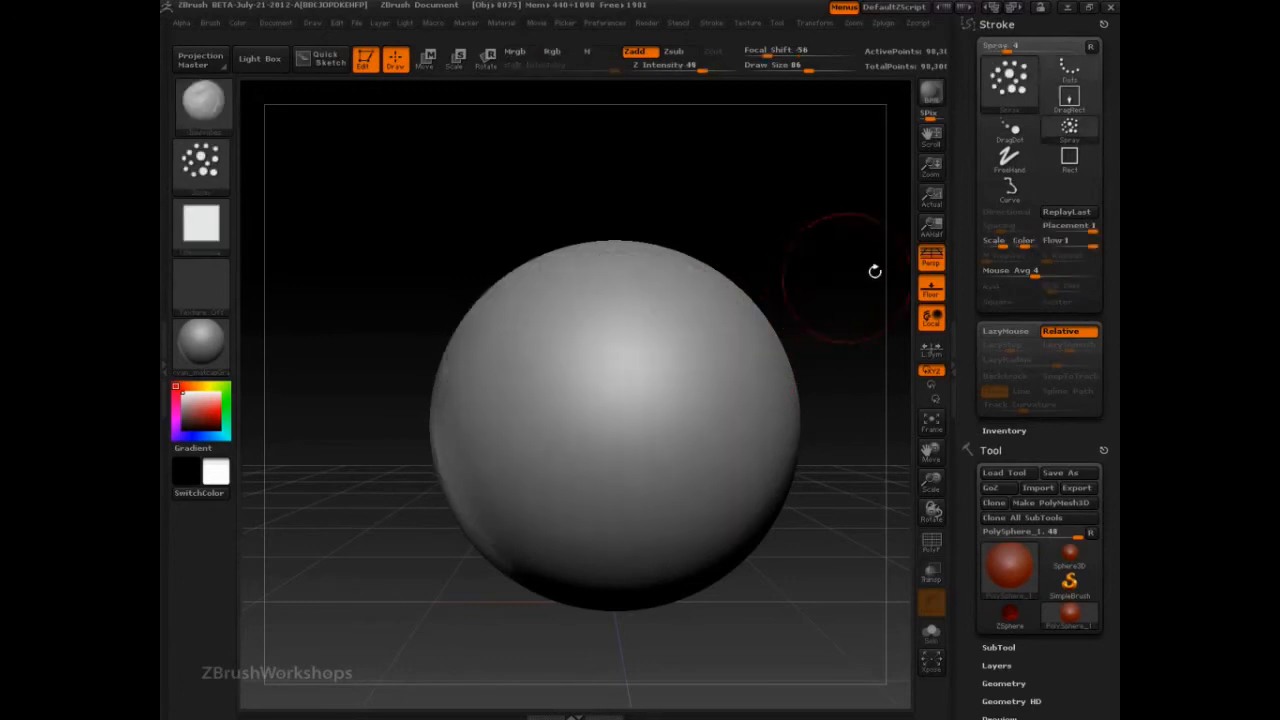
Switch the stroke type back to Dots and load the Plane.ZPR project without saving the current one
left_click_drag(1083, 242, 1061, 242)
left_click(1069, 68)
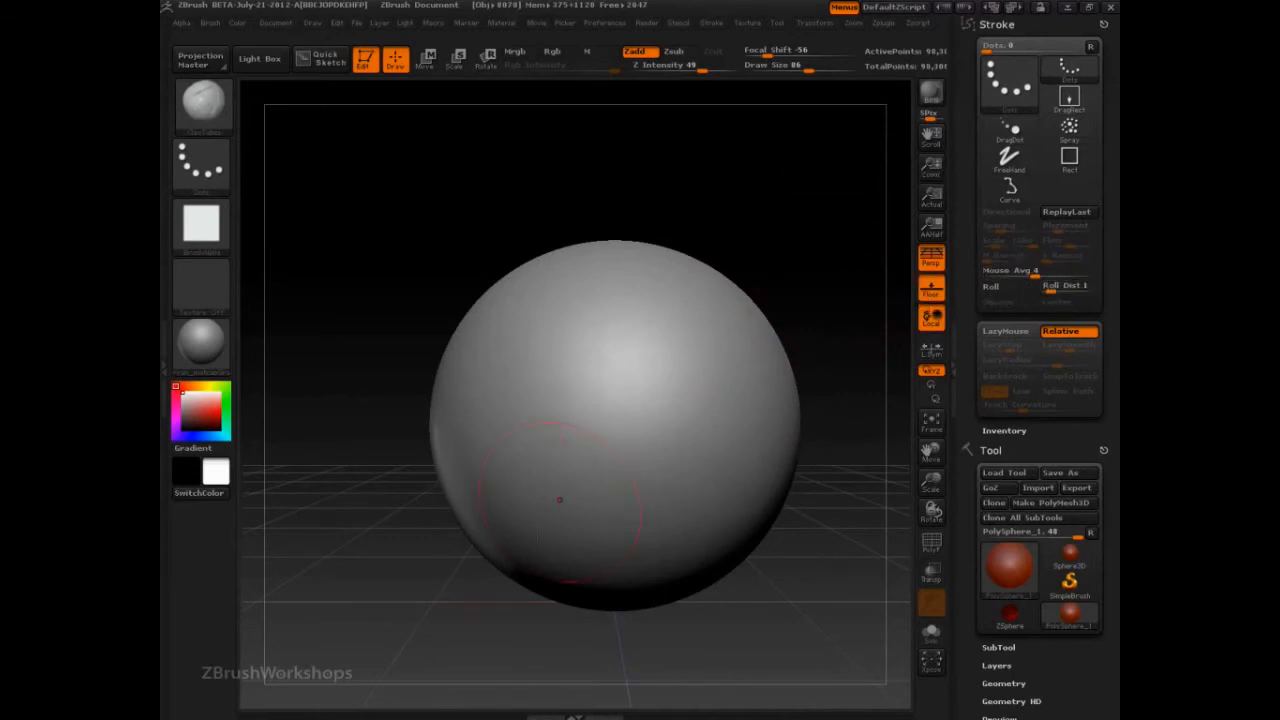
key("comma")
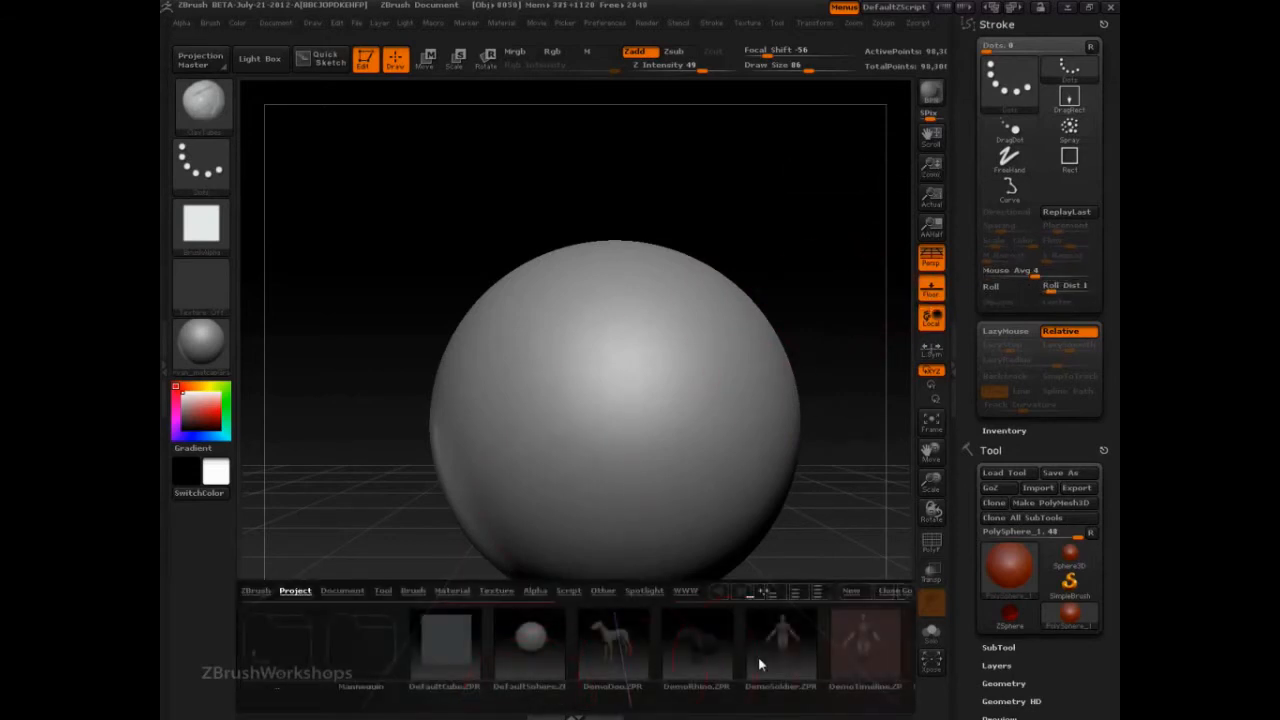
left_click_drag(819, 649, 650, 648)
double_click(670, 659)
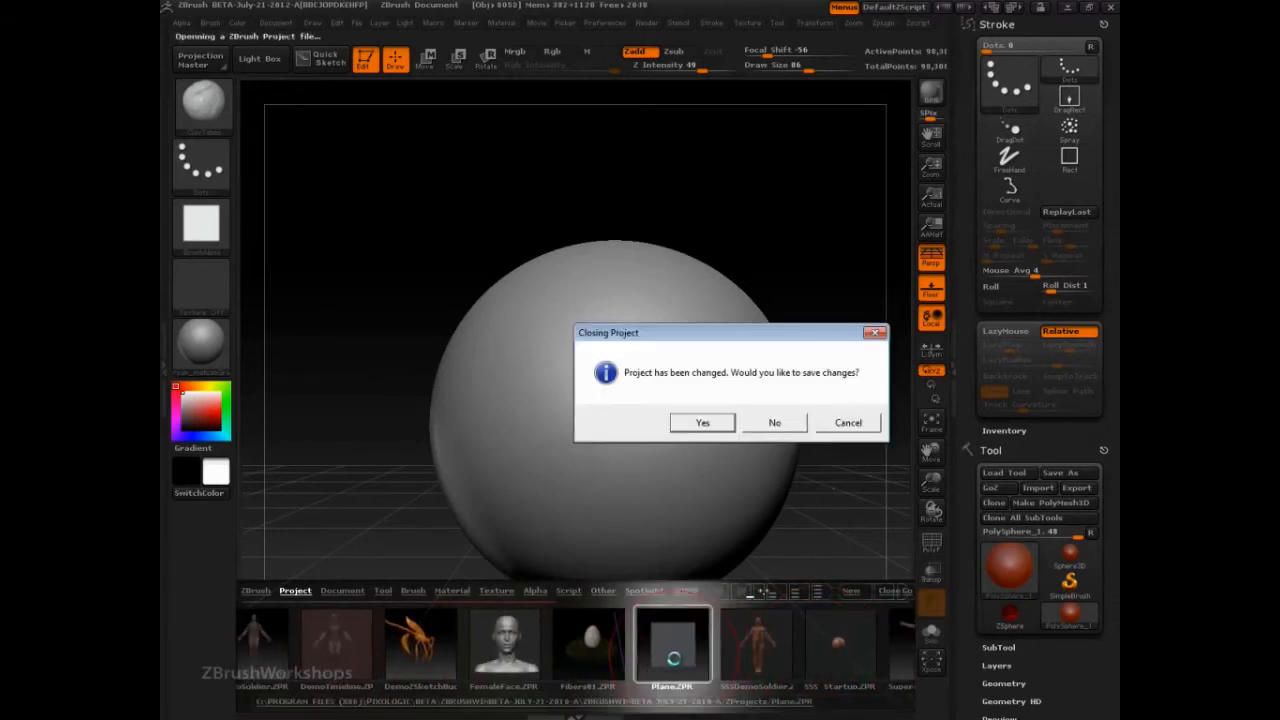
left_click(782, 427)
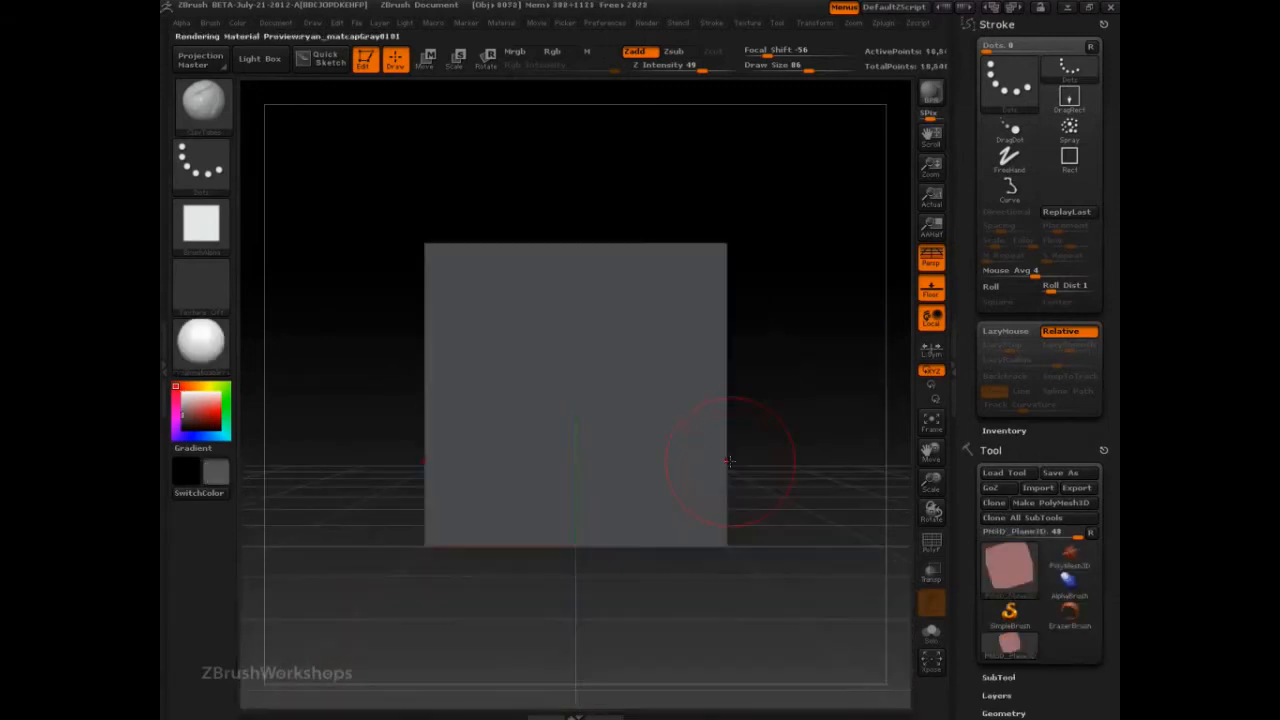
Hide the floor grid and check the plane's polygon wireframe, turning the wireframe off again
left_click(931, 290)
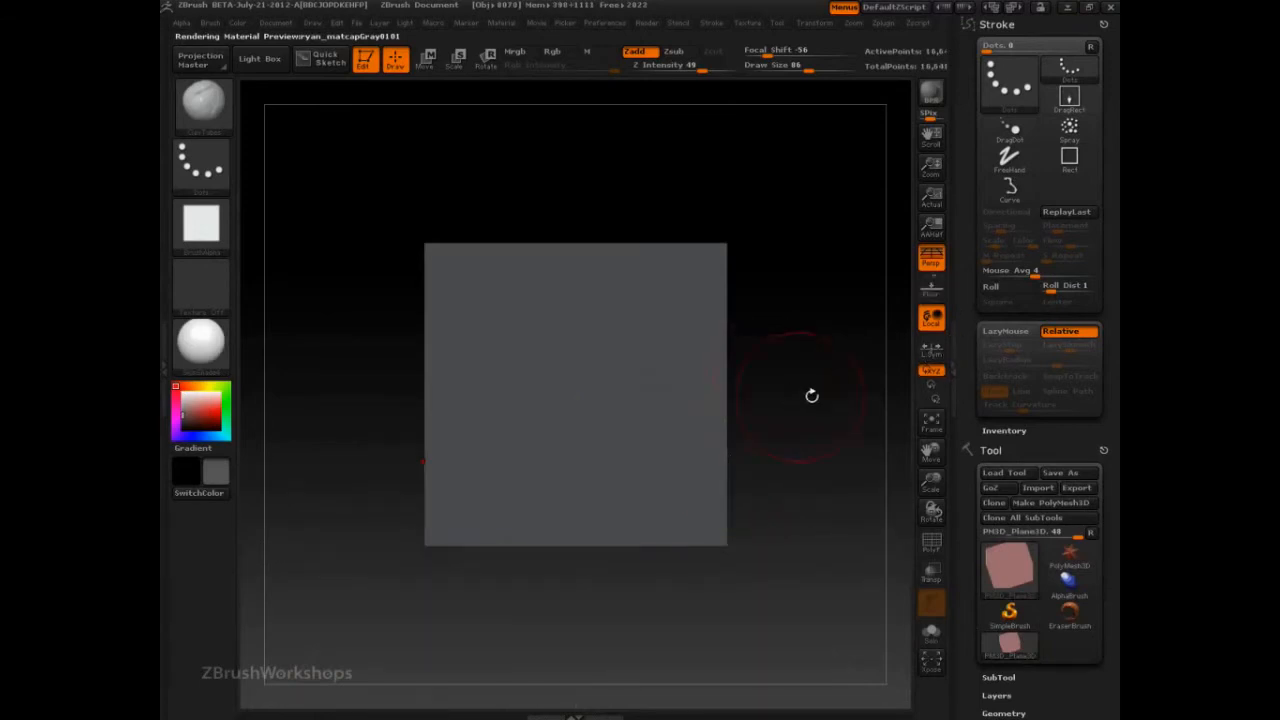
left_click_drag(811, 394, 797, 383)
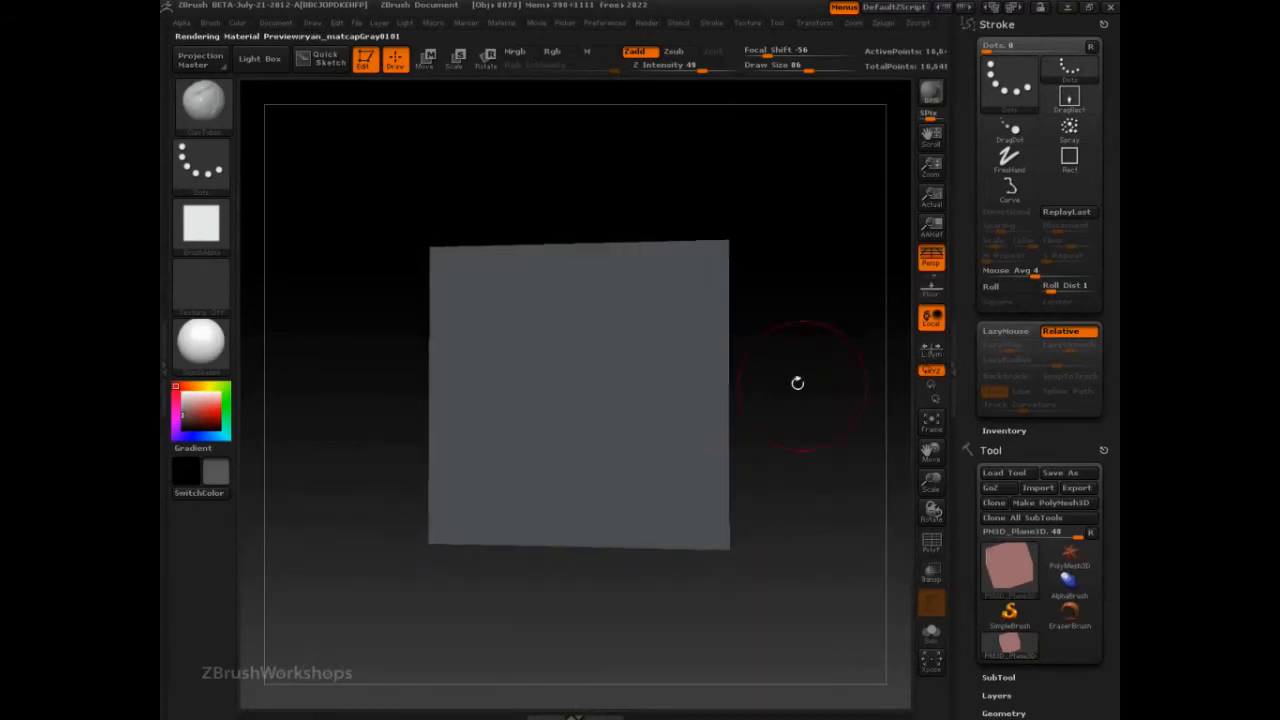
left_click(931, 543)
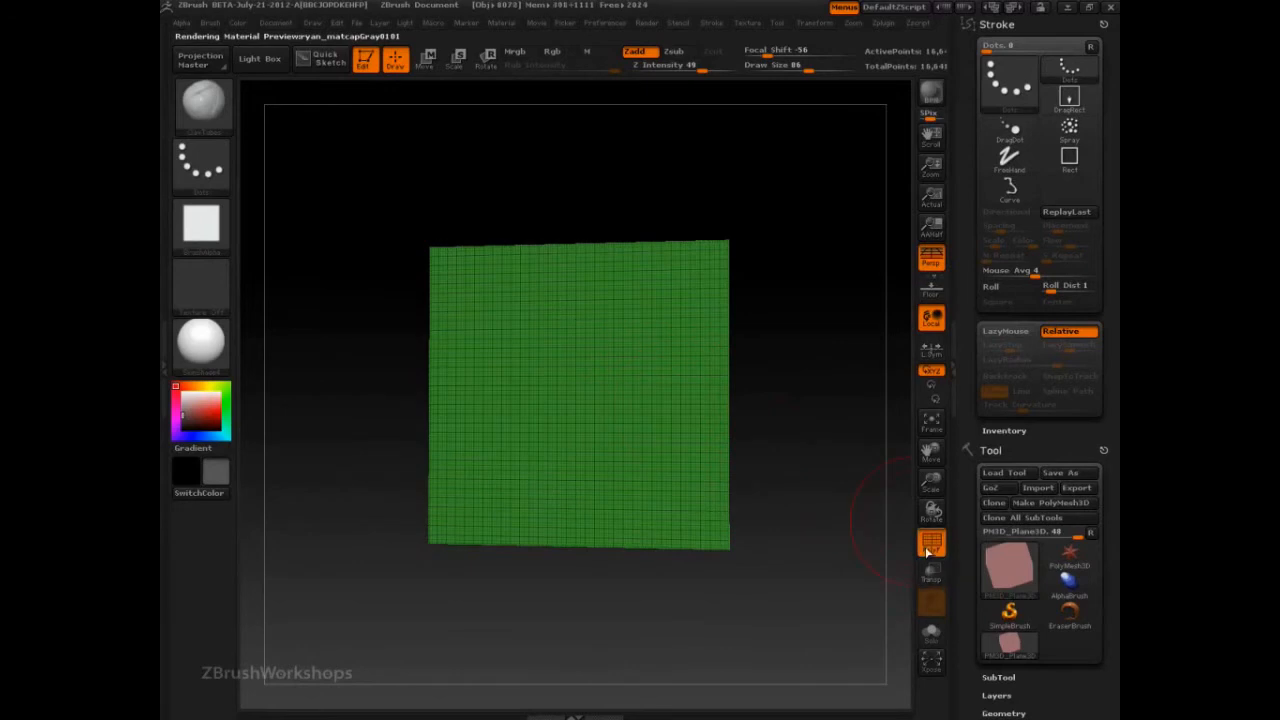
left_click(930, 545)
mouse_move(1007, 650)
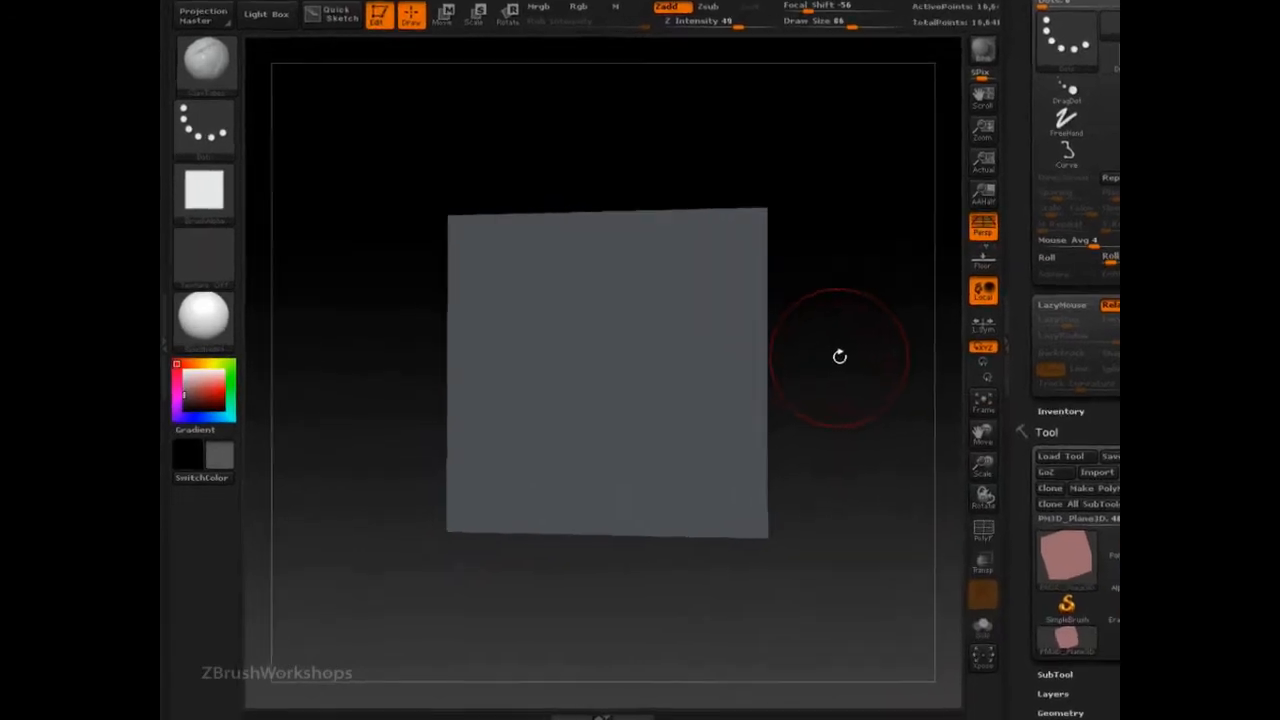
Switch to a brush with the Dots stroke and no alpha, with the plane facing straight on
left_click_drag(978, 337, 1011, 332)
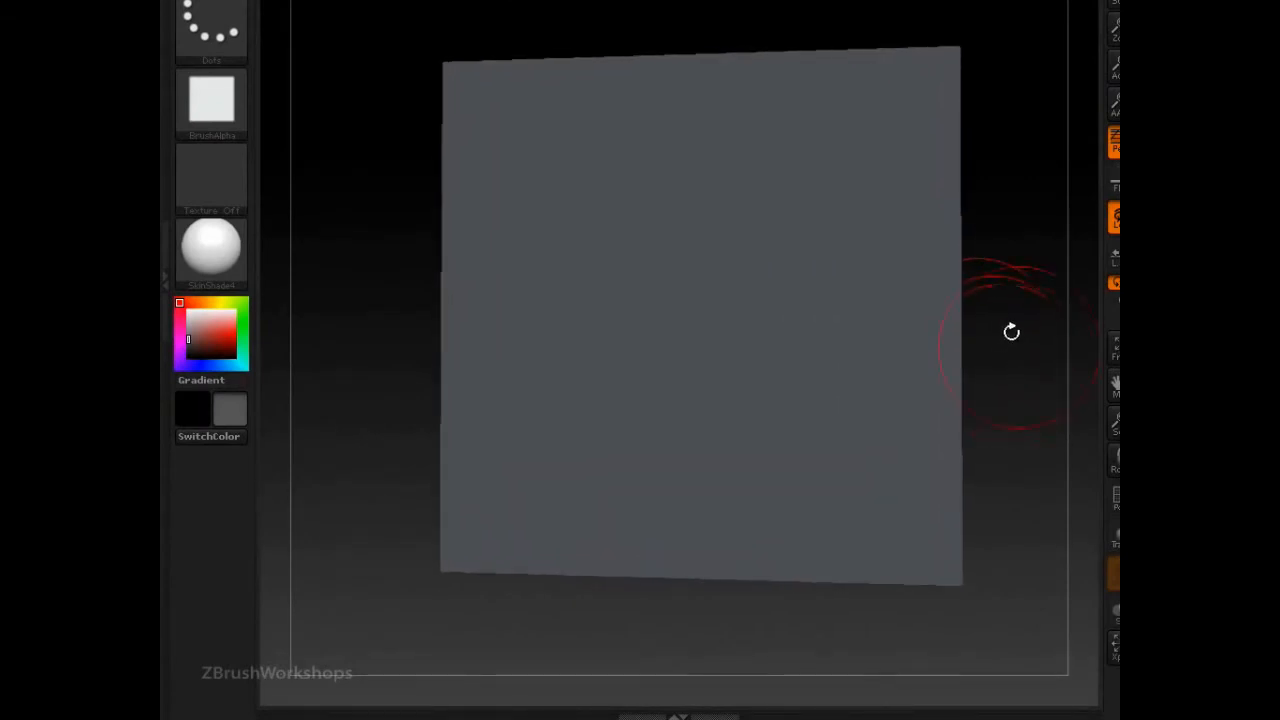
left_click(240, 0)
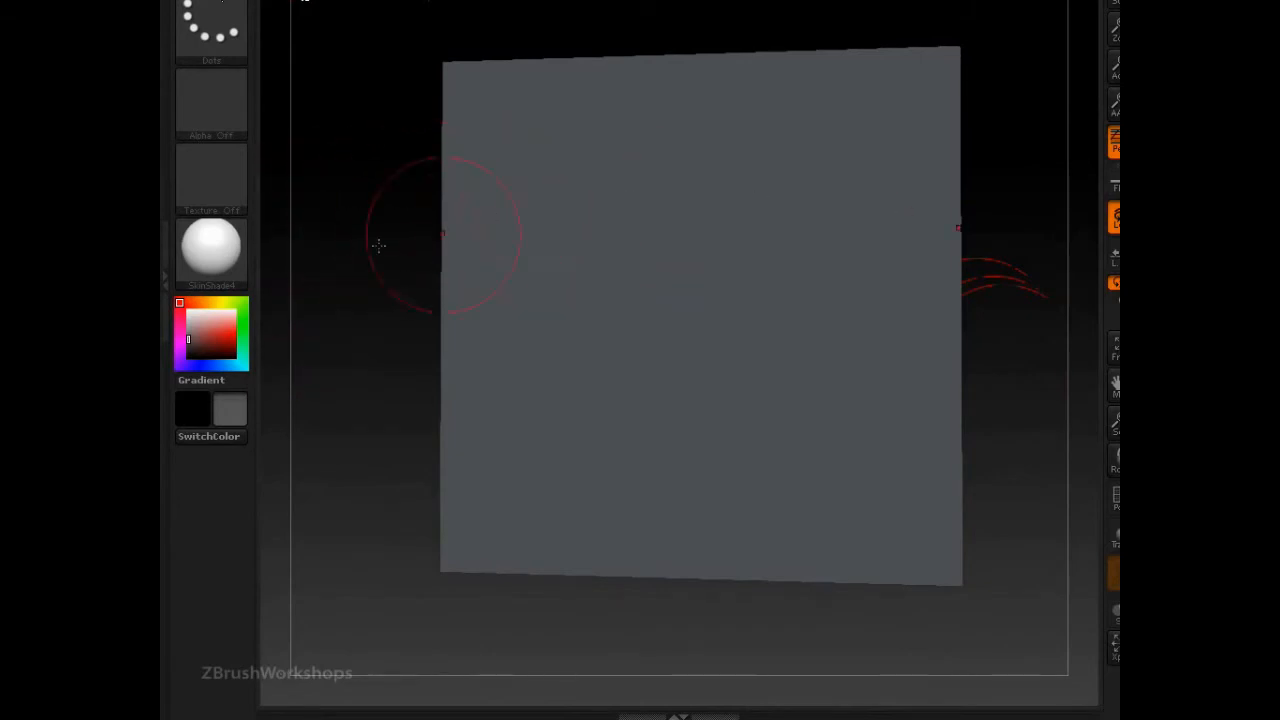
left_click_drag(366, 245, 372, 247)
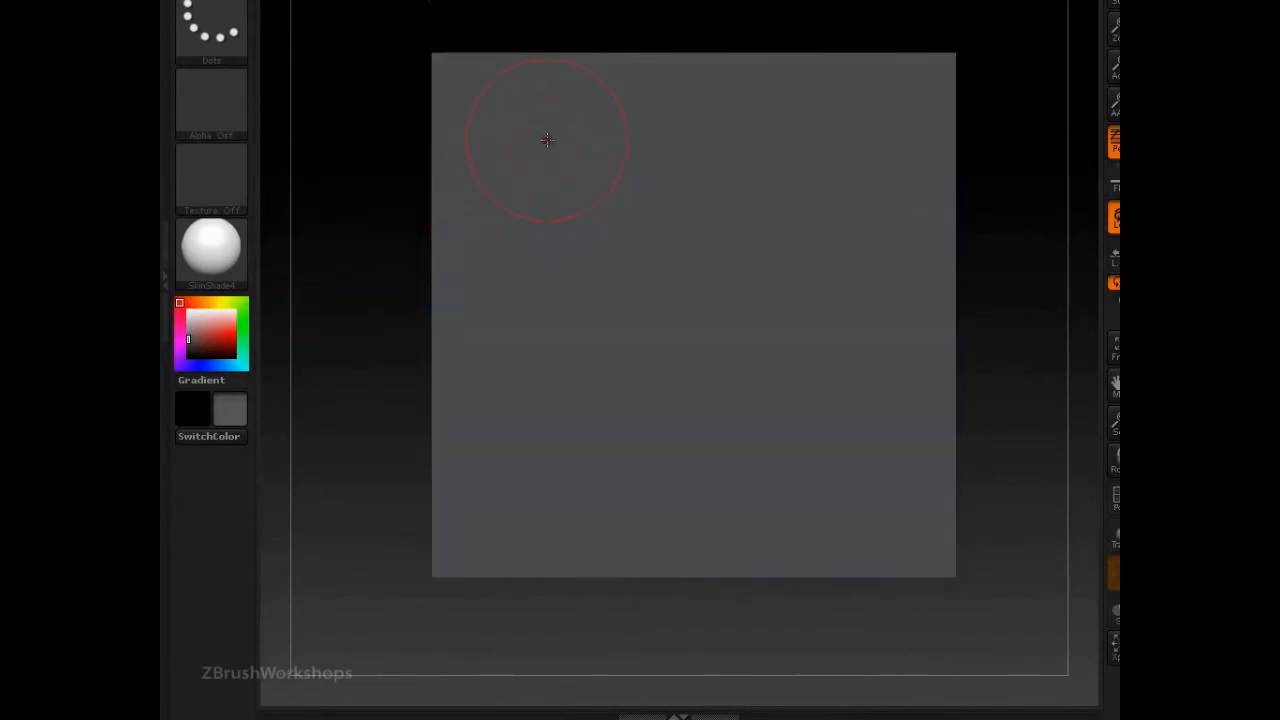
Paint a horizontal stroke near the plane's upper edge without an alpha, and another below it with the arrow alpha, Alpha 33
key("s")
mouse_move(547, 140)
left_mouse_down()
mouse_move(480, 114)
mouse_move(873, 113)
left_mouse_up()
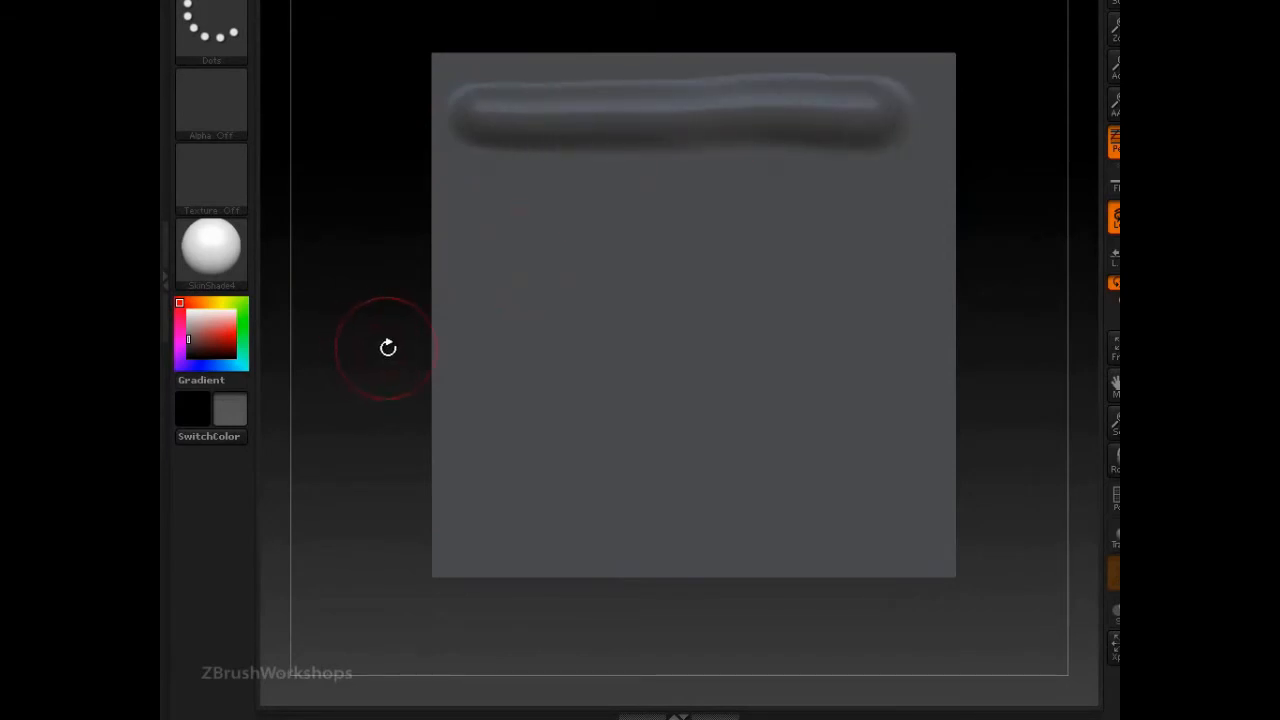
left_click(214, 110)
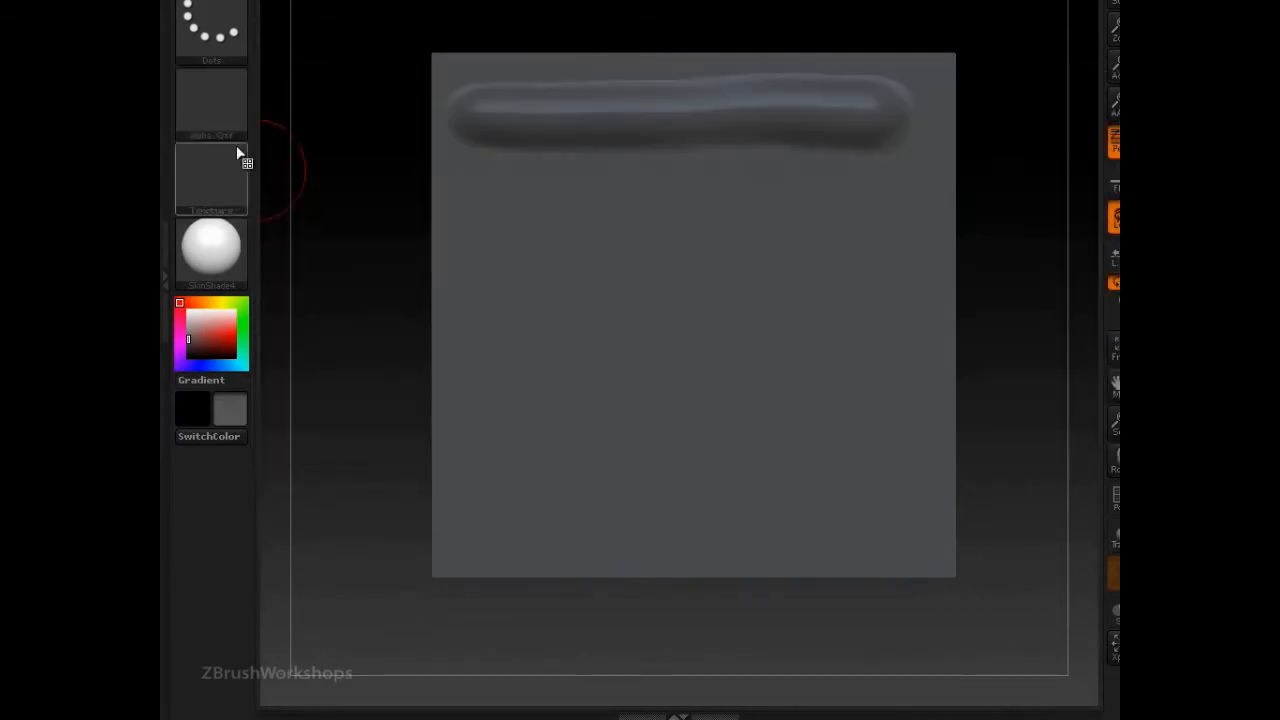
left_click(222, 130)
left_click(311, 296)
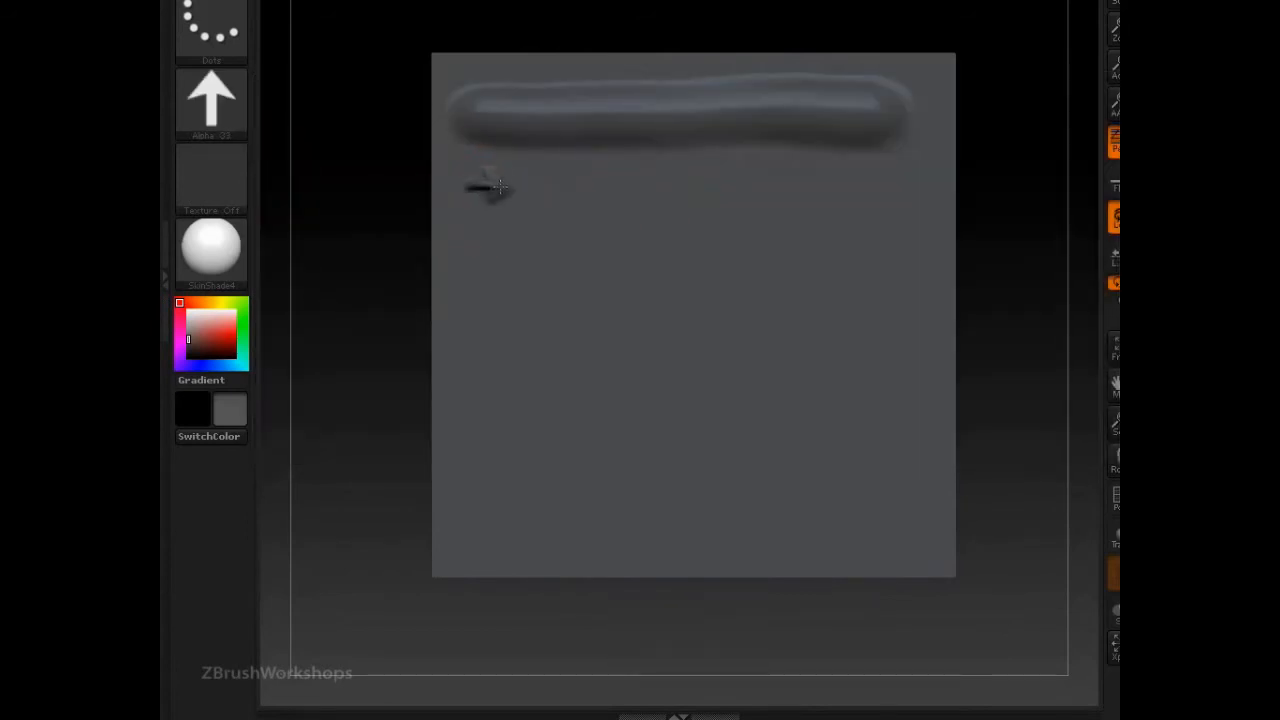
left_click_drag(542, 185, 833, 175)
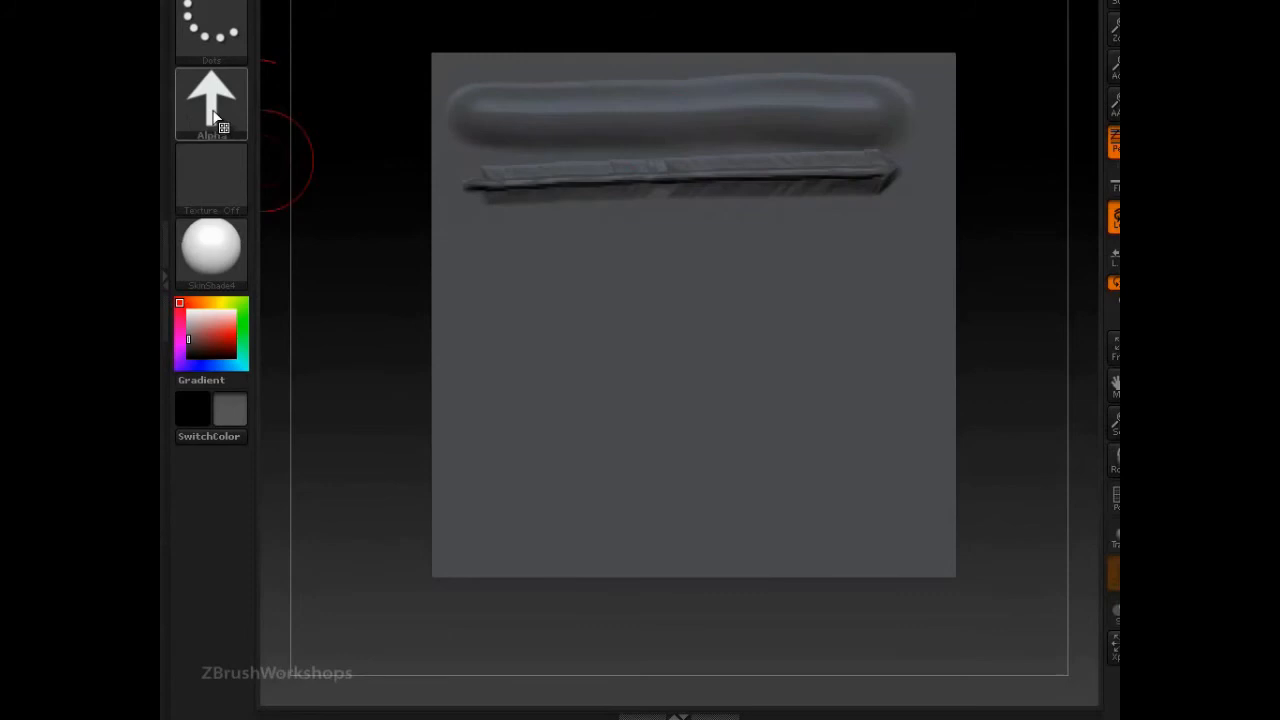
Select Alpha 62 and paint one stroke below the arrow stroke, then another beneath it with Roll enabled
left_click(213, 112)
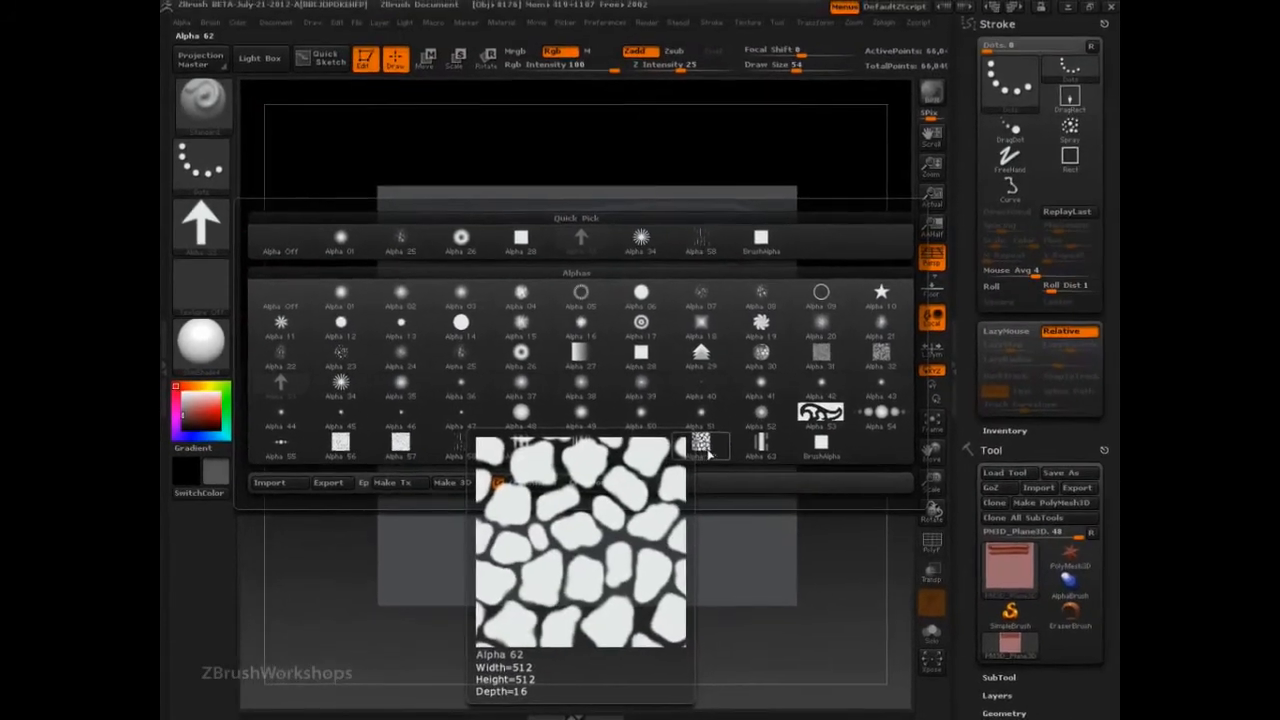
left_click(836, 373)
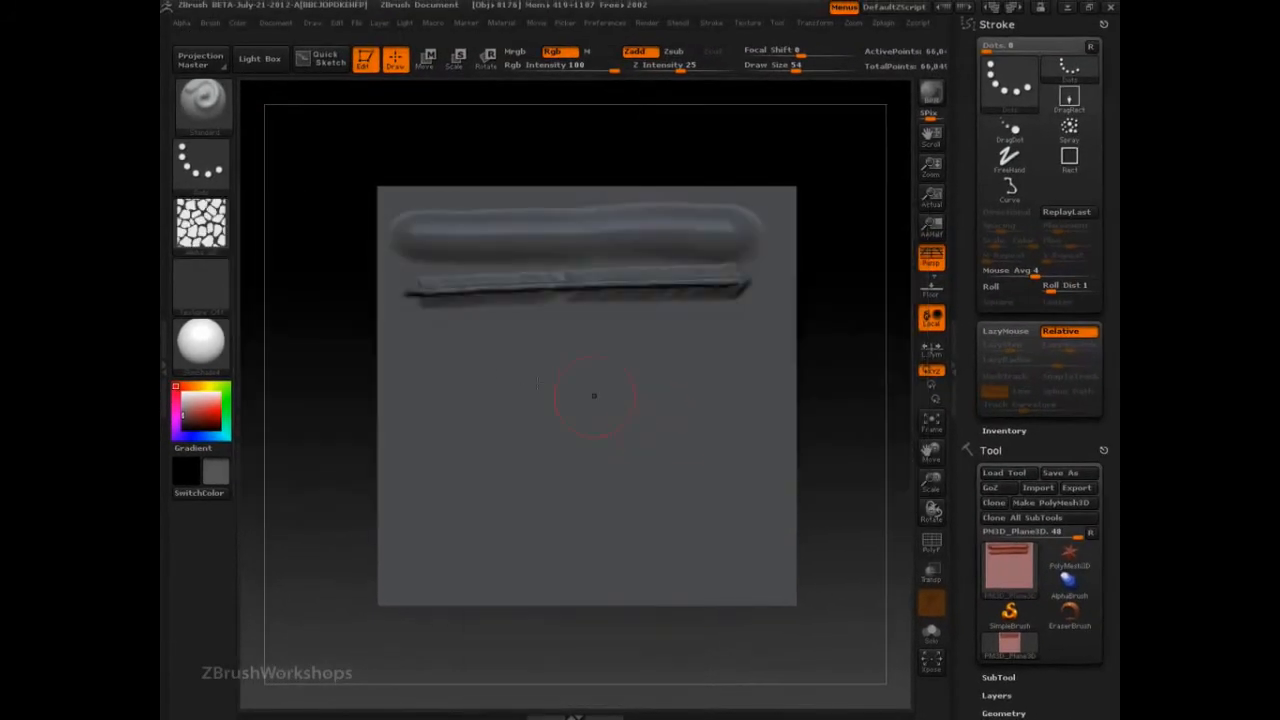
left_click_drag(520, 342, 744, 329)
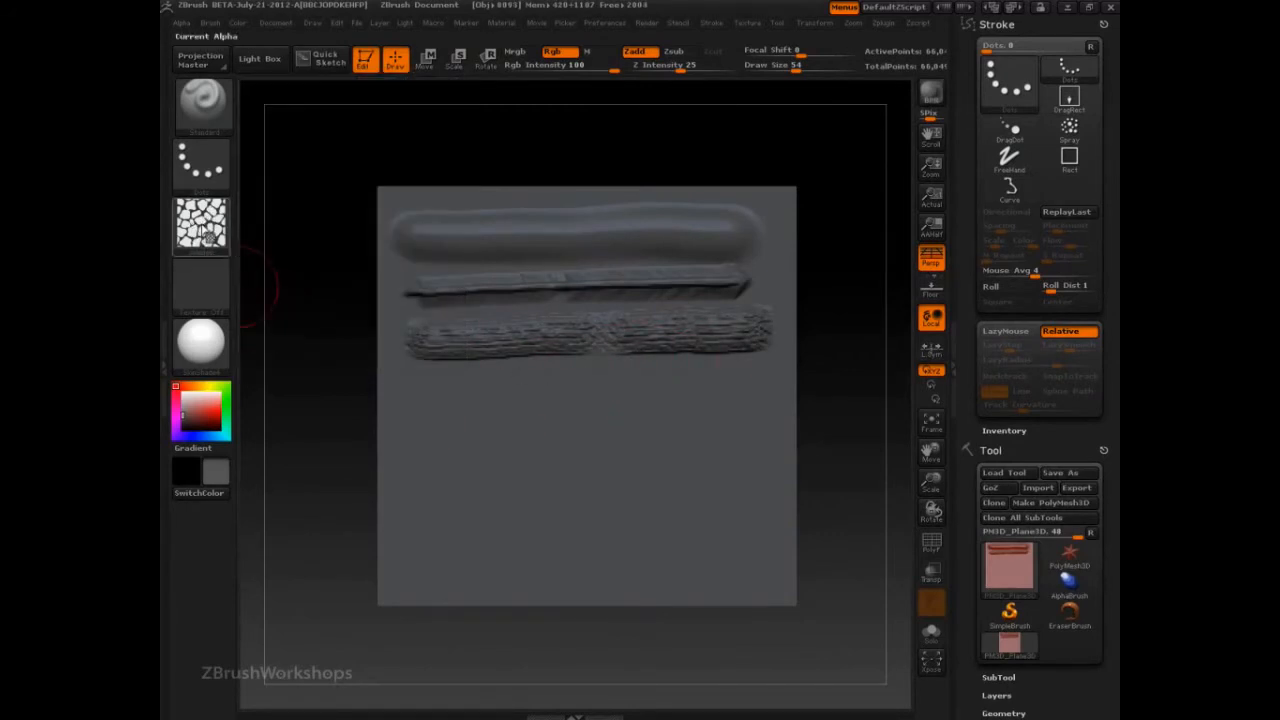
left_click(992, 286)
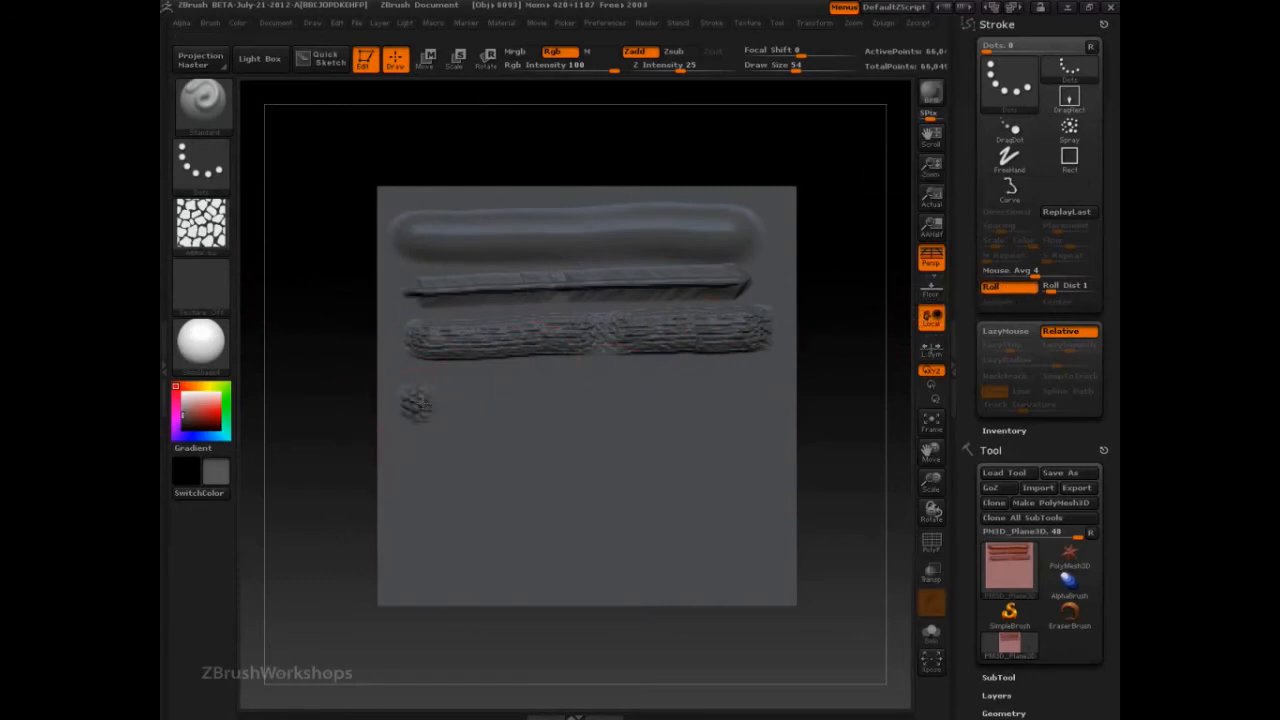
left_click_drag(418, 403, 735, 398)
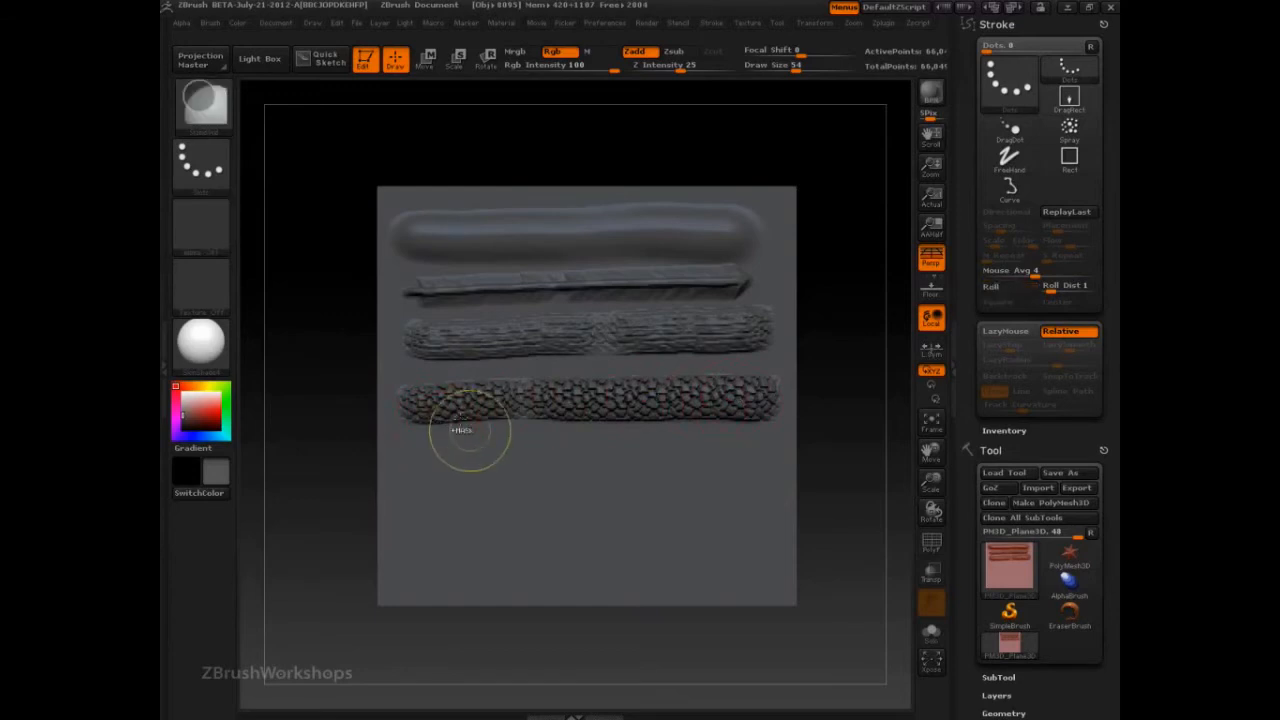
Undo the rolled stroke and repaint it with the draw size enlarged to 101
key("ctrl+z")
key("s")
left_click_drag(443, 409, 785, 398)
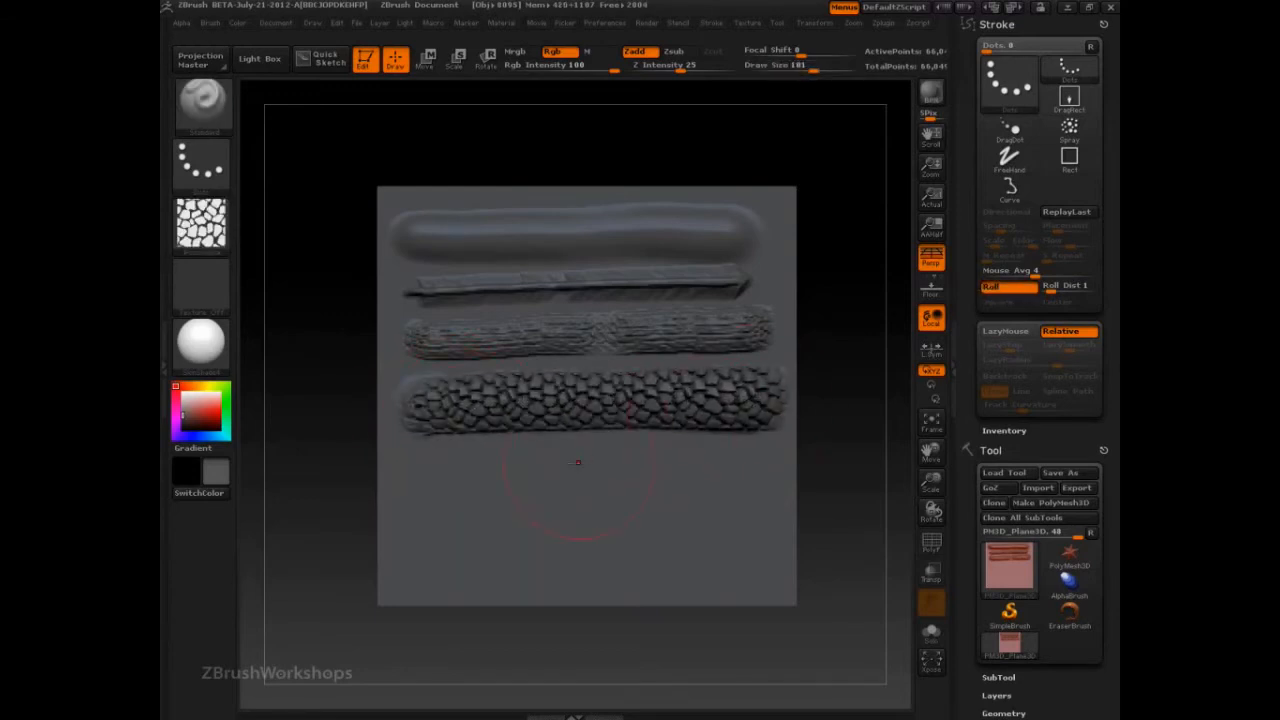
Try repainting the rolled Alpha 62 stroke in both directions across the plane, undoing every attempt
key("ctrl+z")
left_click_drag(412, 445, 445, 438)
key("ctrl+z")
mouse_move(425, 432)
left_mouse_down()
mouse_move(478, 465)
mouse_move(440, 505)
mouse_move(400, 460)
mouse_move(470, 395)
left_mouse_up()
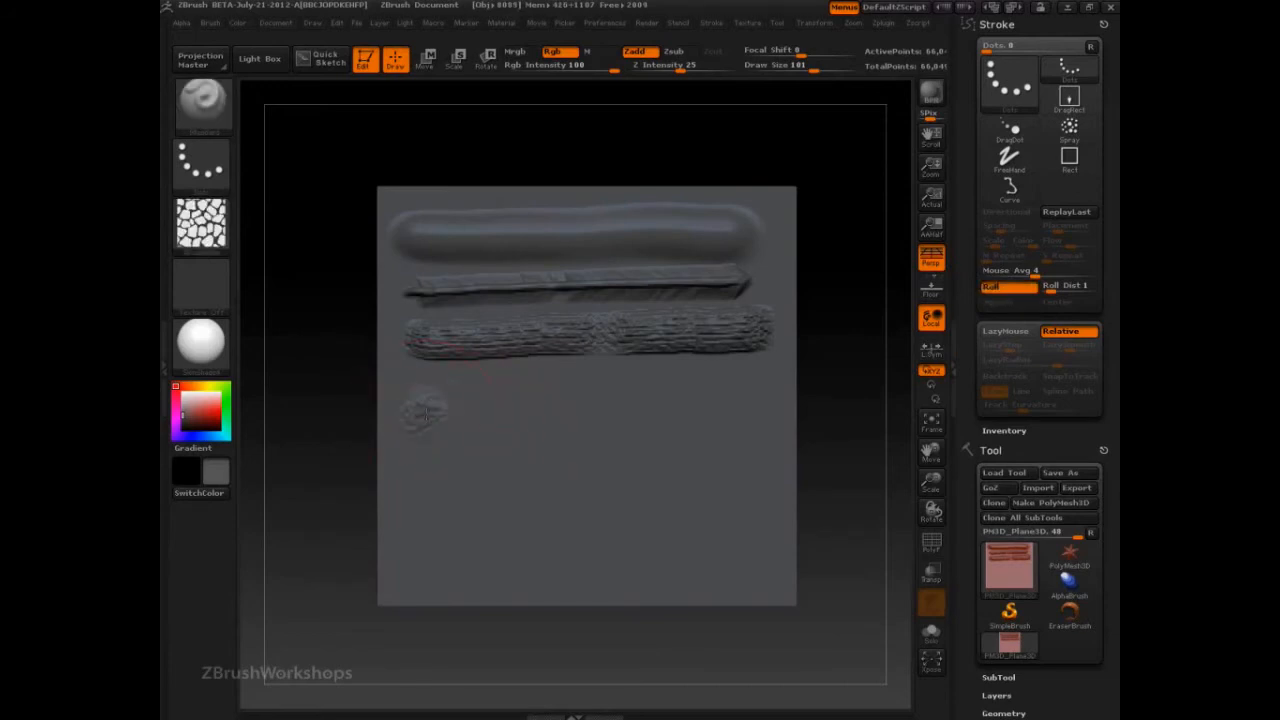
left_click_drag(425, 410, 798, 410)
left_click_drag(764, 449, 425, 456)
key("ctrl")
key("ctrl+z")
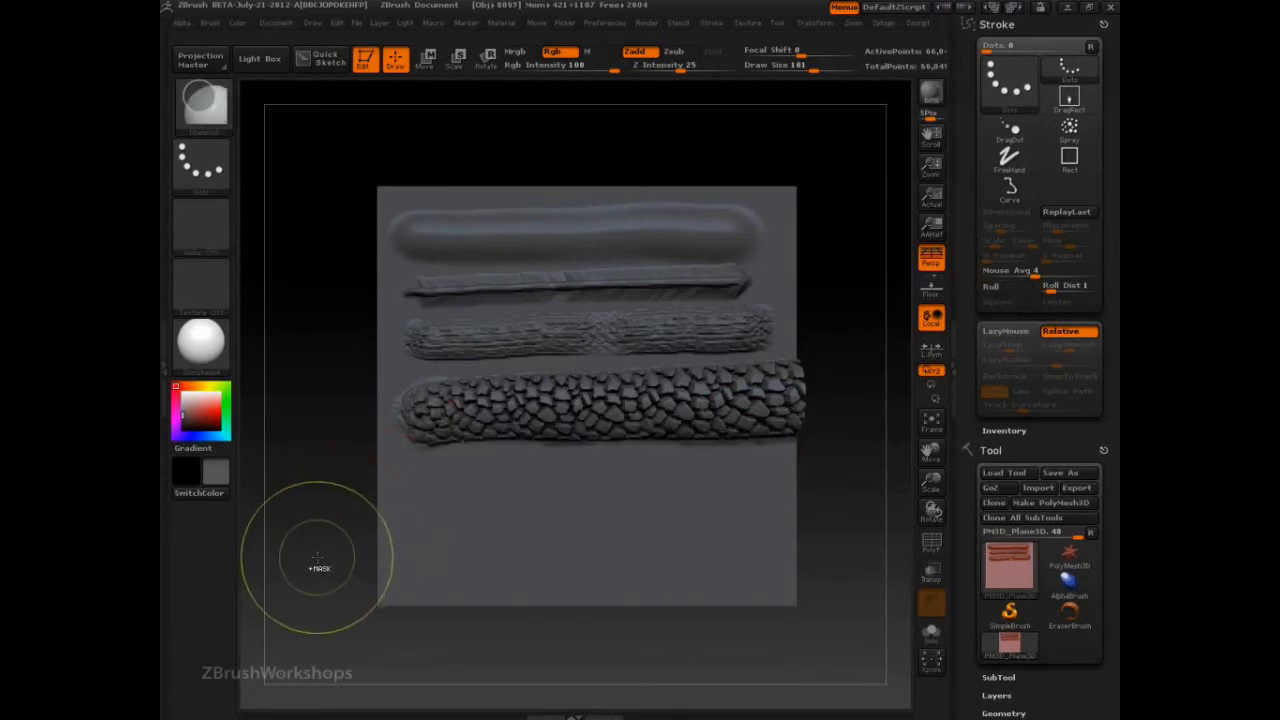
key("ctrl+z")
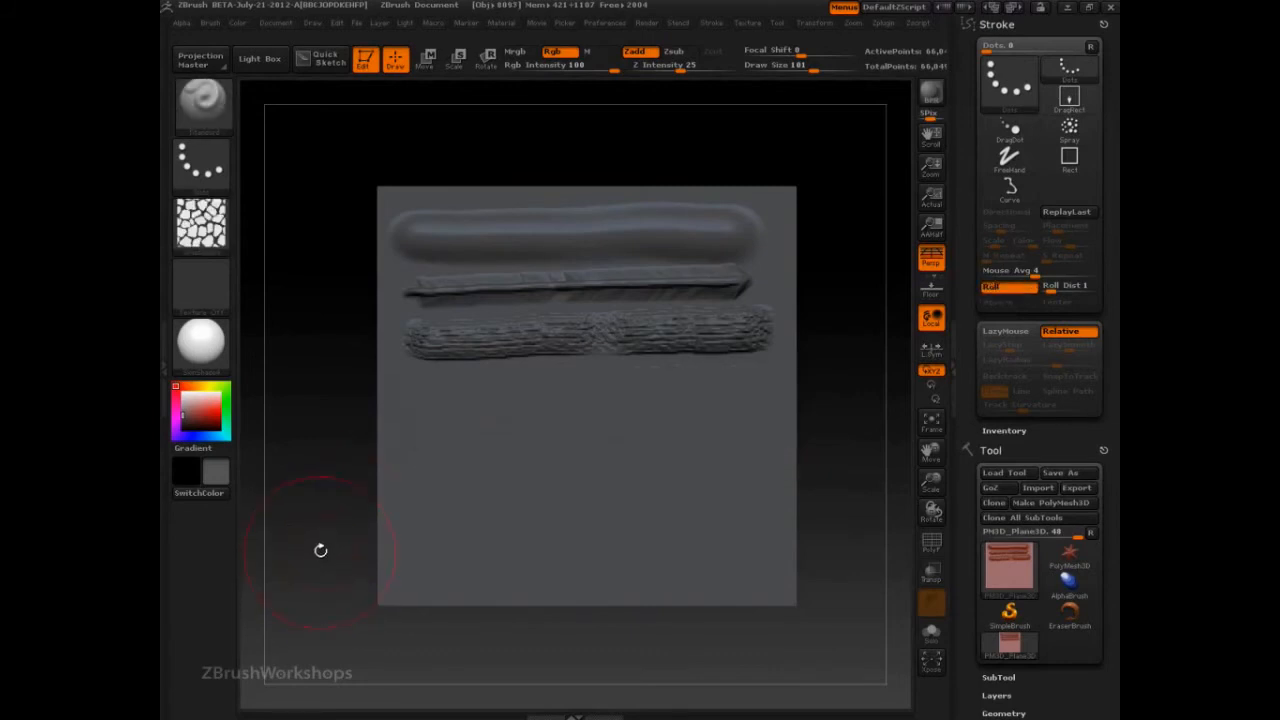
Set Stabilize Direction to 100 in the brush's Samples settings and paint a rolled Alpha 62 stroke across the plane below the other strokes
left_click(207, 25)
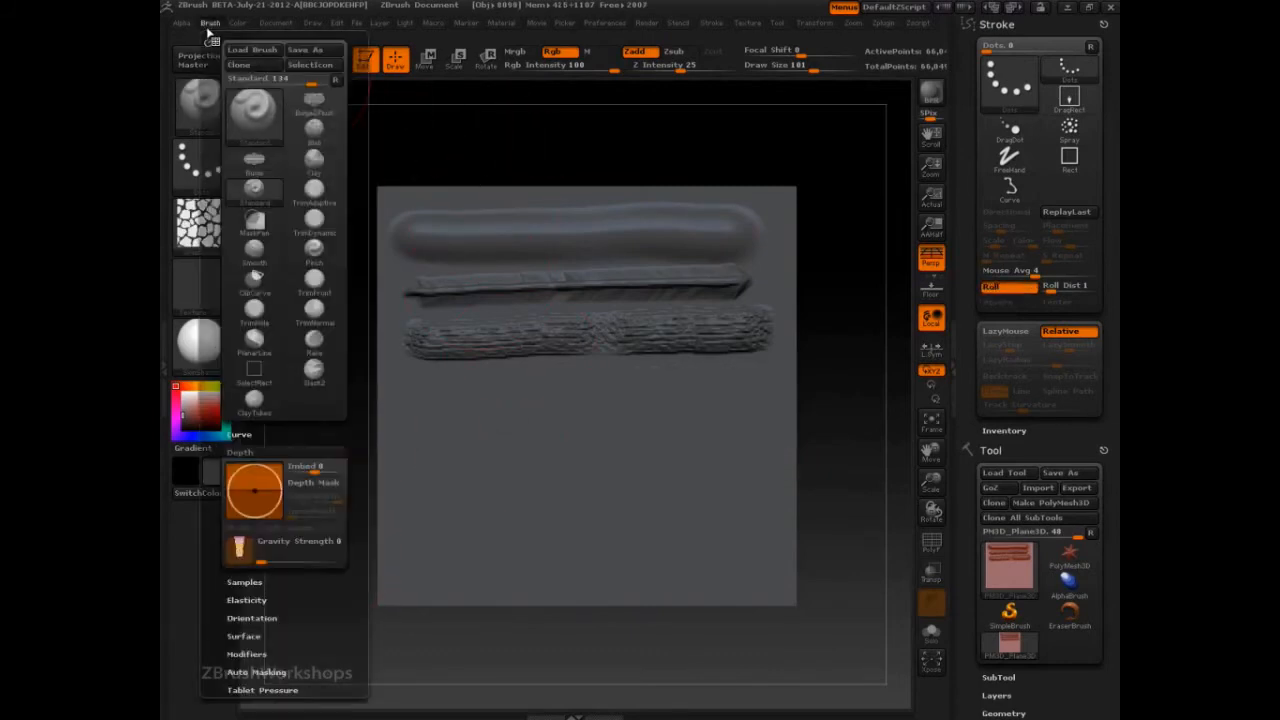
left_click(335, 79)
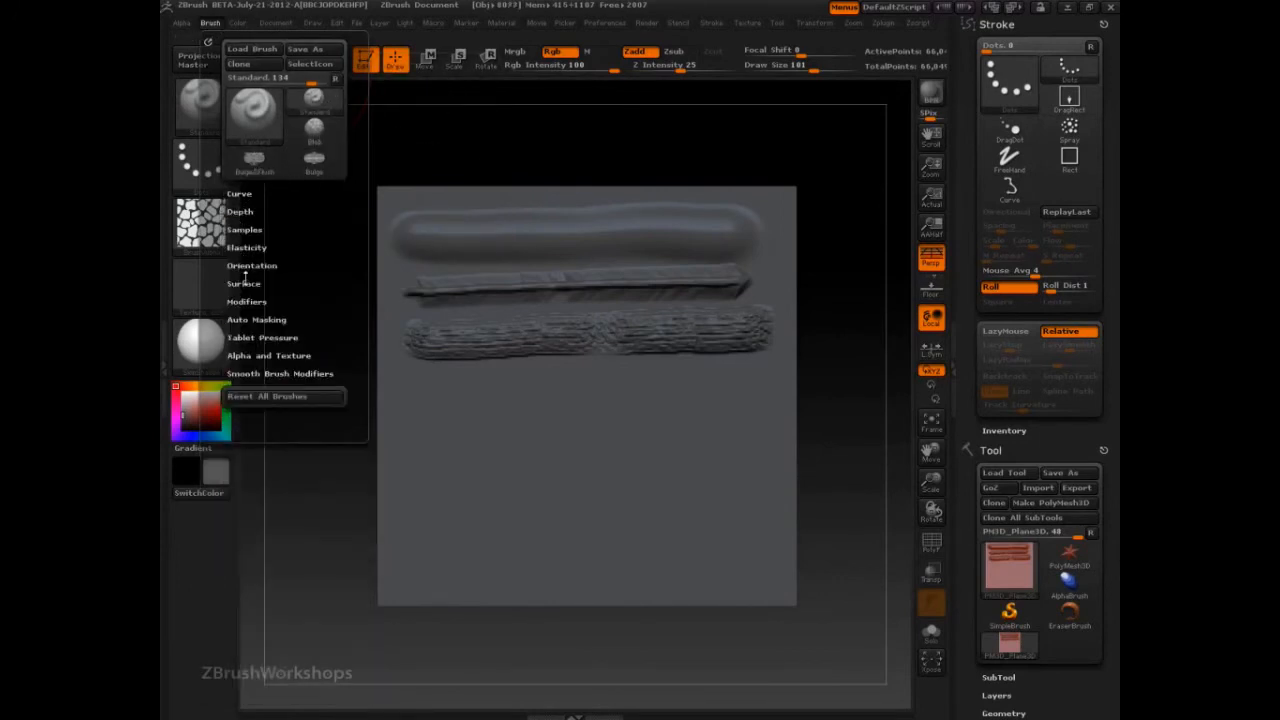
left_click(244, 230)
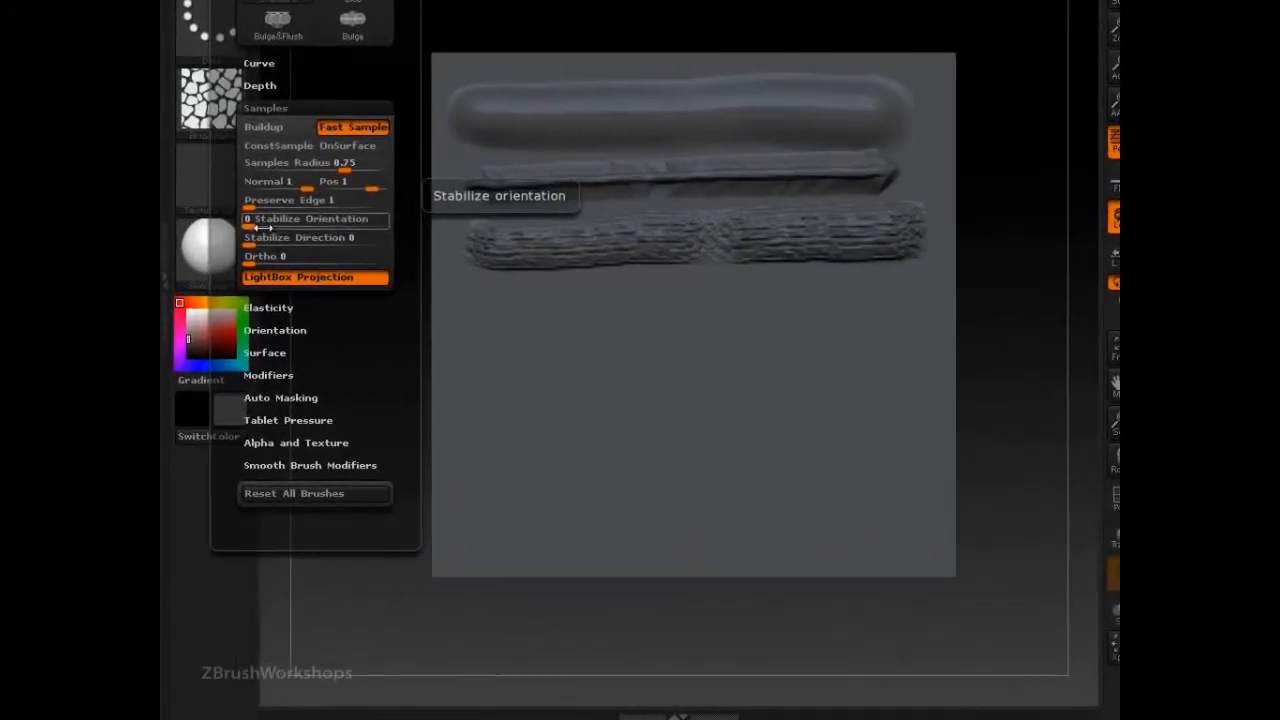
left_click_drag(264, 238, 381, 244)
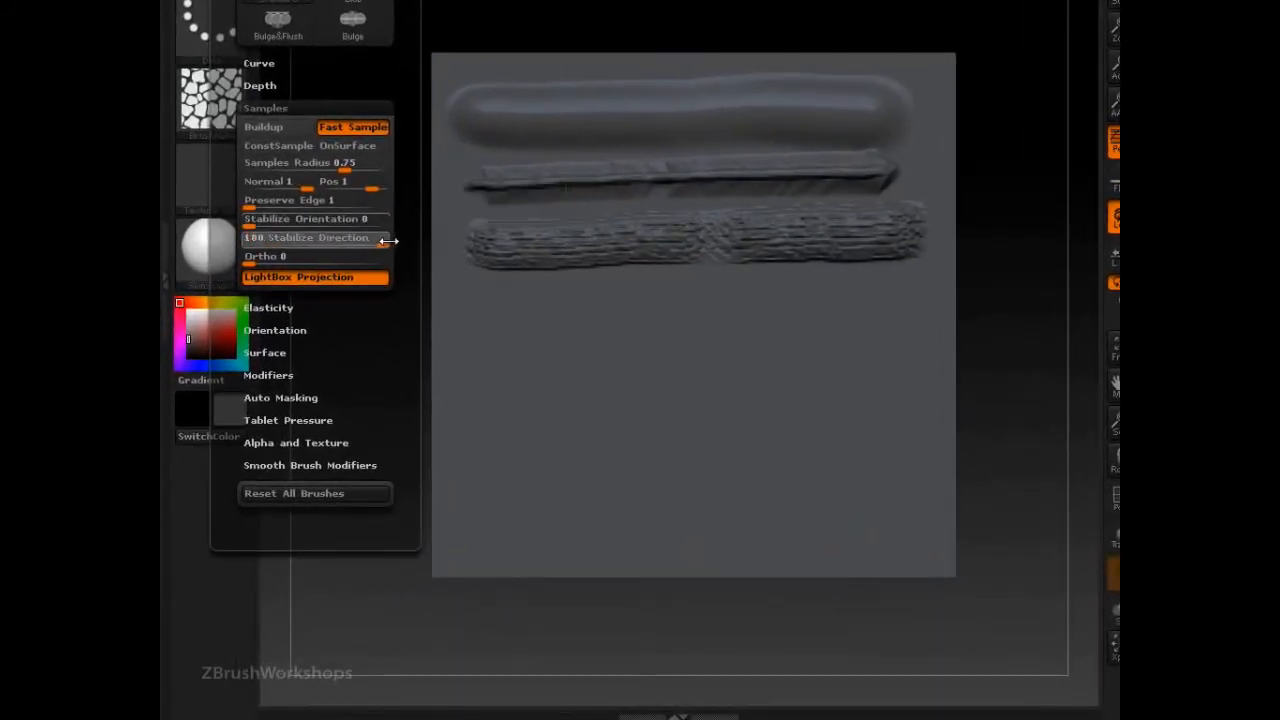
left_click_drag(482, 335, 622, 321)
key("ctrl+z")
left_click_drag(490, 338, 675, 323)
left_click_drag(745, 319, 1012, 287)
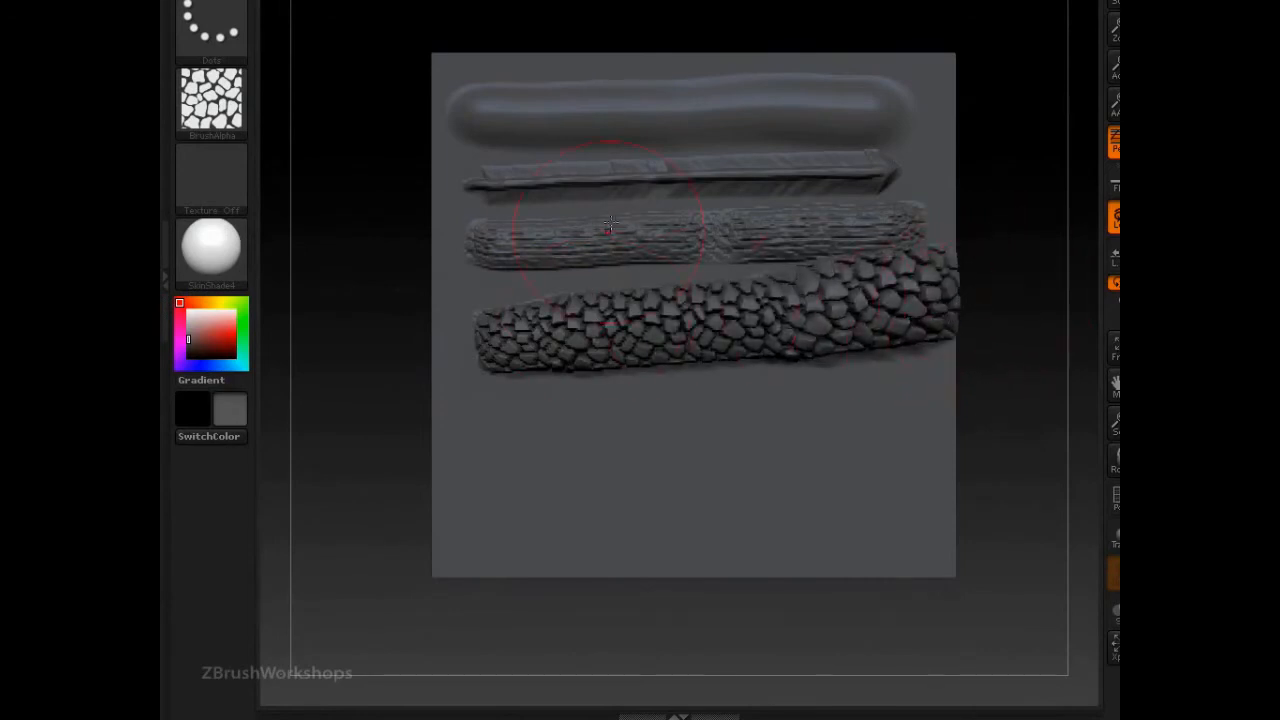
Paint a comparison stroke with Stabilize Direction at 0, and another along the plane's lower edge with Stabilize Direction back at 100
left_click(240, 2)
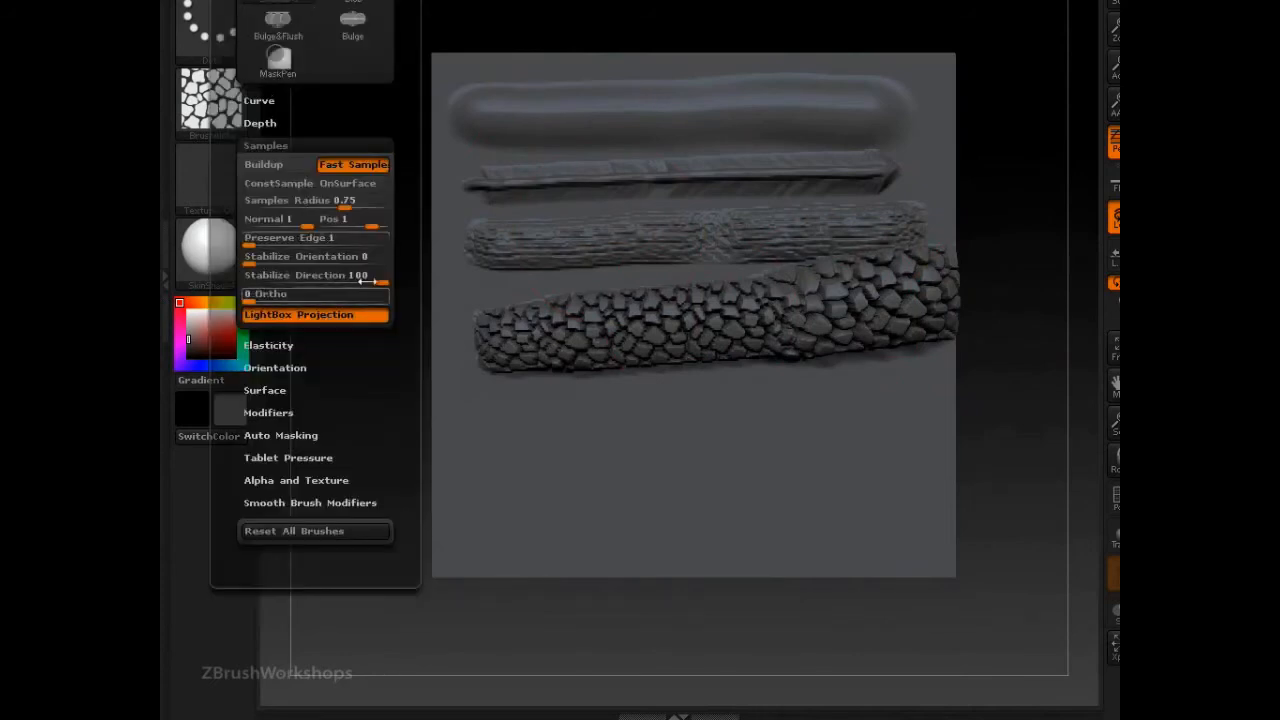
mouse_move(475, 423)
left_mouse_down()
mouse_move(815, 398)
mouse_move(955, 410)
left_mouse_up()
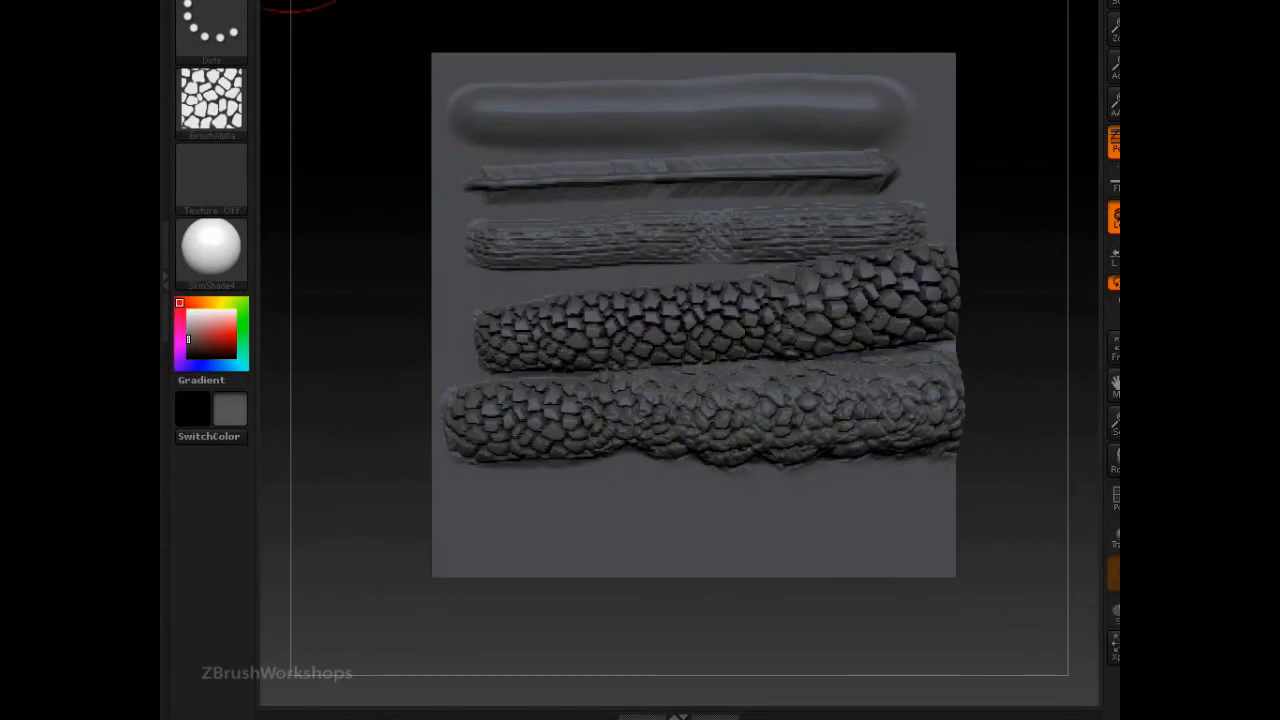
left_click(230, 2)
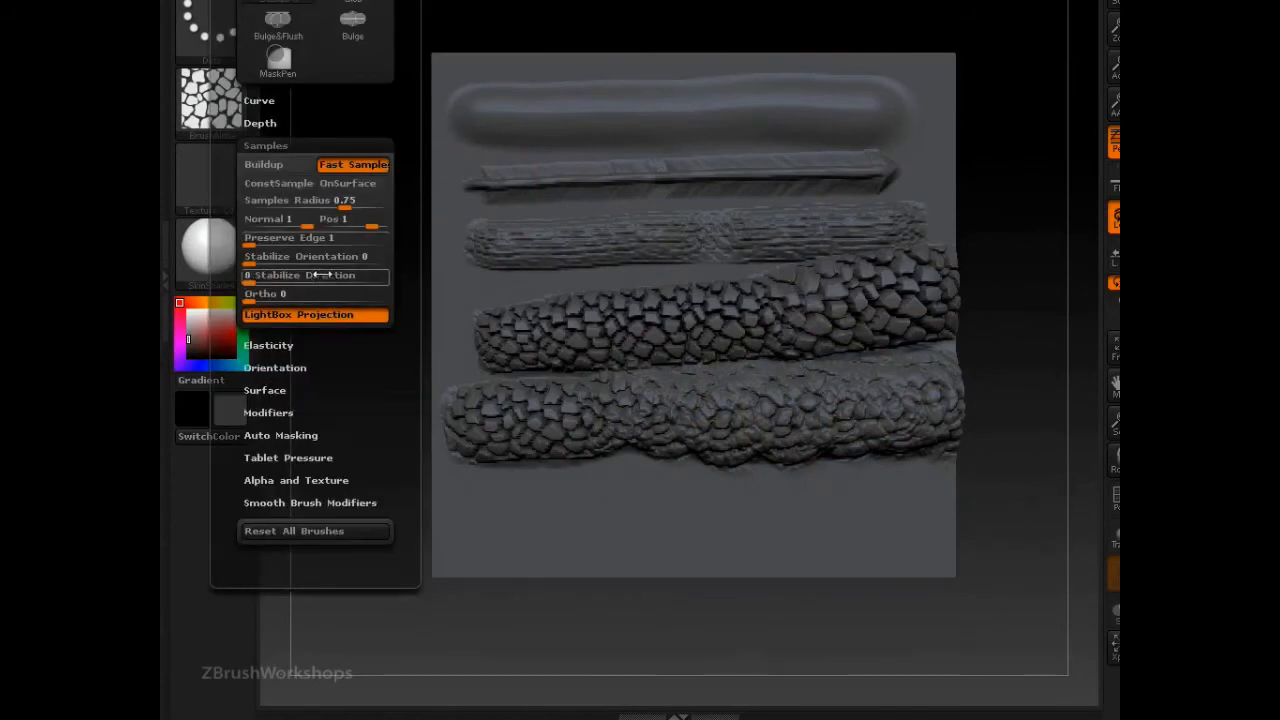
left_click_drag(322, 275, 391, 272)
mouse_move(474, 514)
left_mouse_down()
mouse_move(489, 513)
mouse_move(447, 558)
left_mouse_up()
key("ctrl+z")
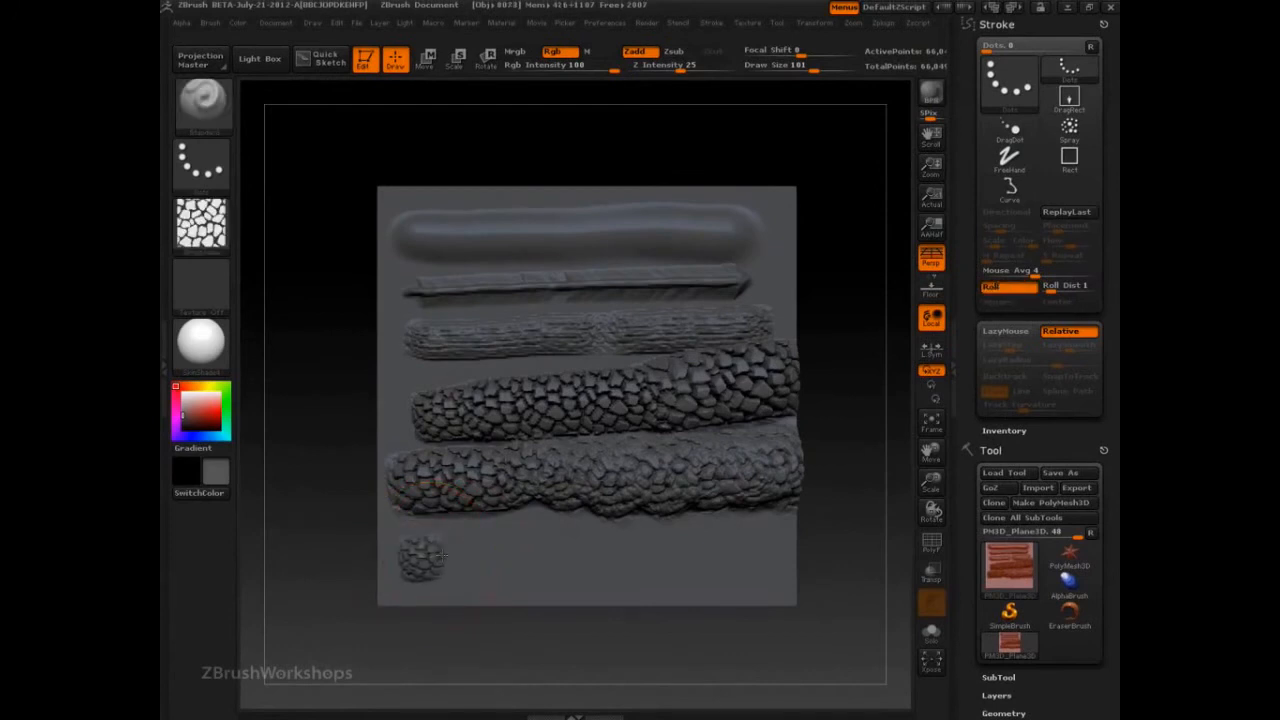
left_click_drag(476, 556, 536, 543)
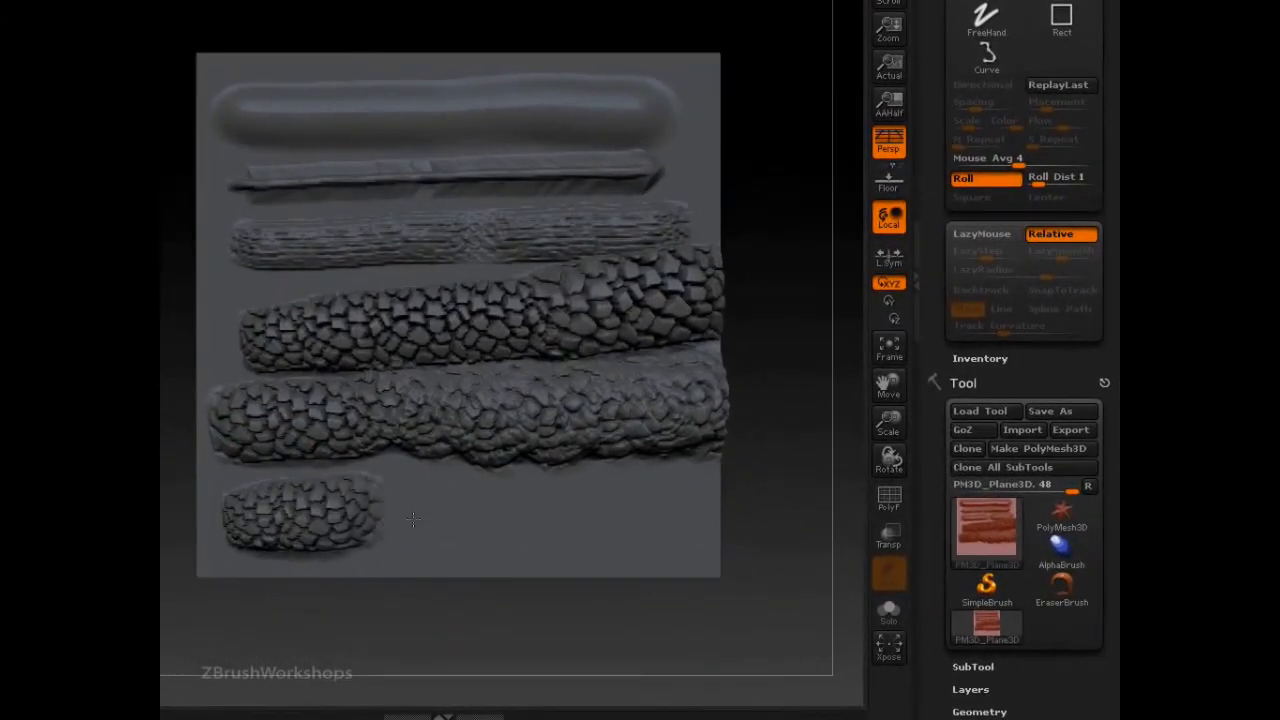
mouse_move(413, 519)
left_mouse_down()
mouse_move(441, 501)
mouse_move(510, 515)
mouse_move(681, 487)
left_mouse_up()
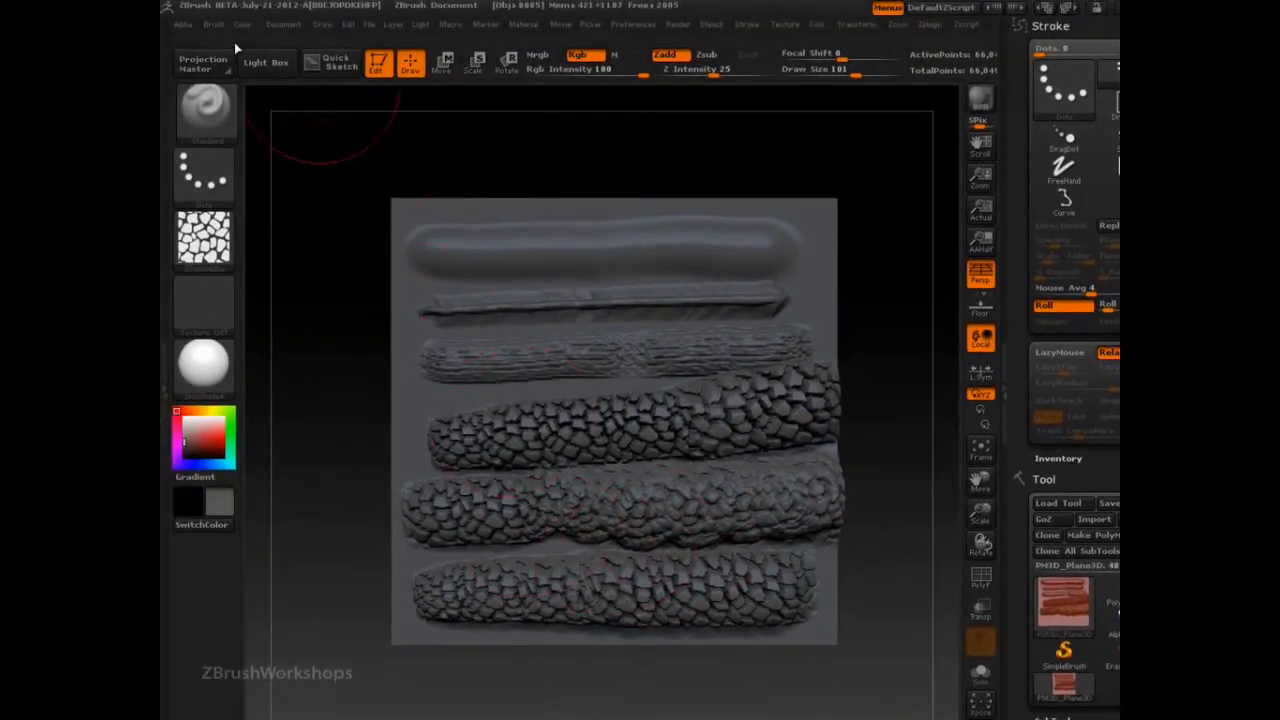
left_click(213, 24)
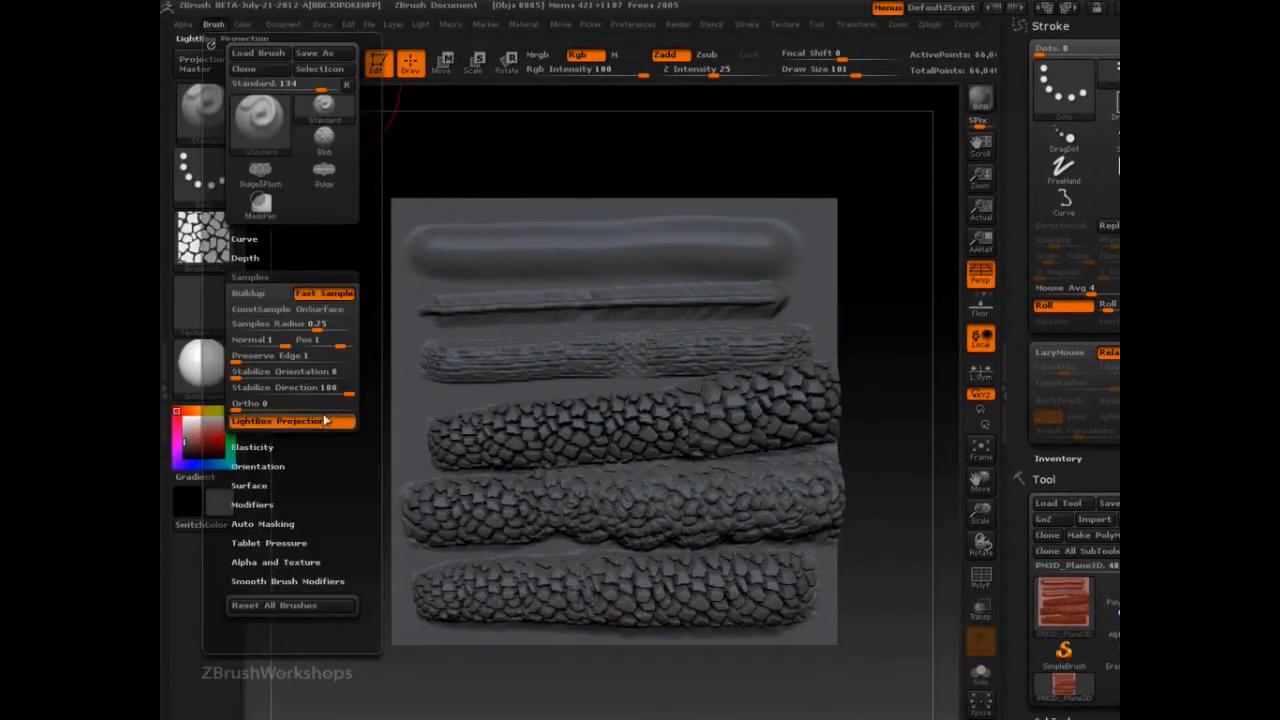
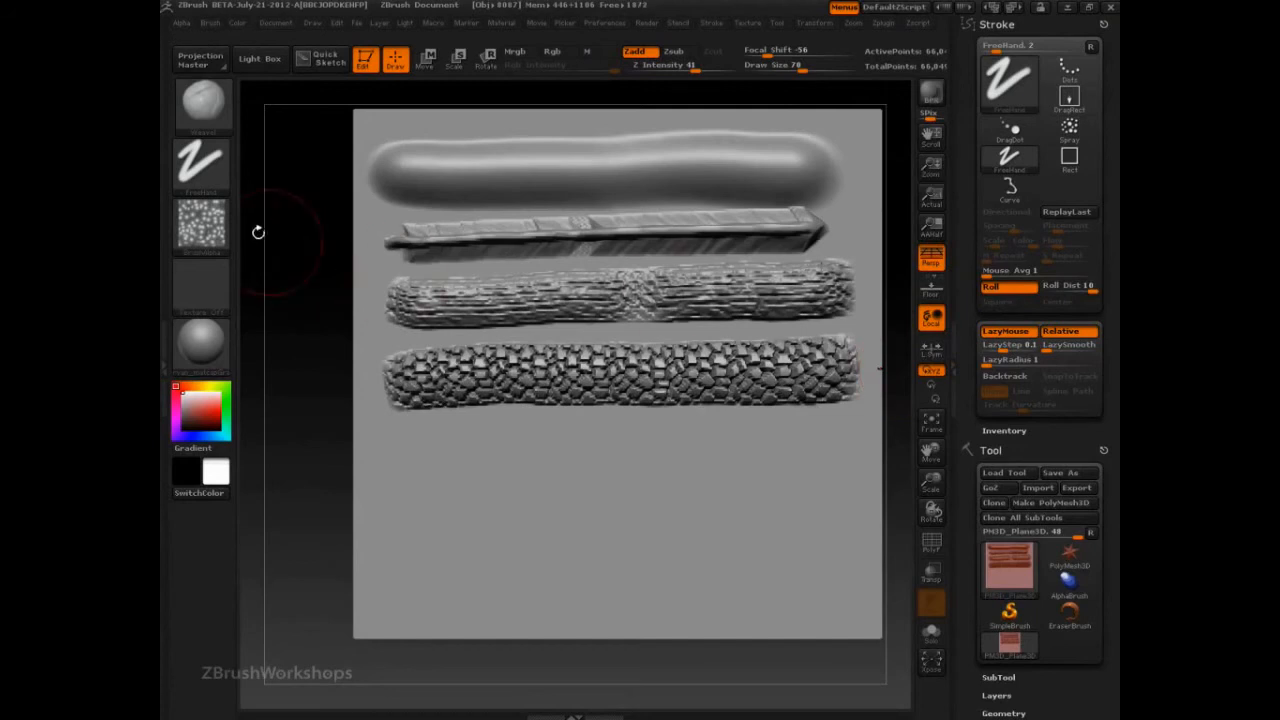
Paint a stroke below the rolled stone stroke with the Weave1 brush, and a shorter one beneath it with the Weave2 brush
mouse_move(205, 233)
left_click_drag(490, 463, 876, 452)
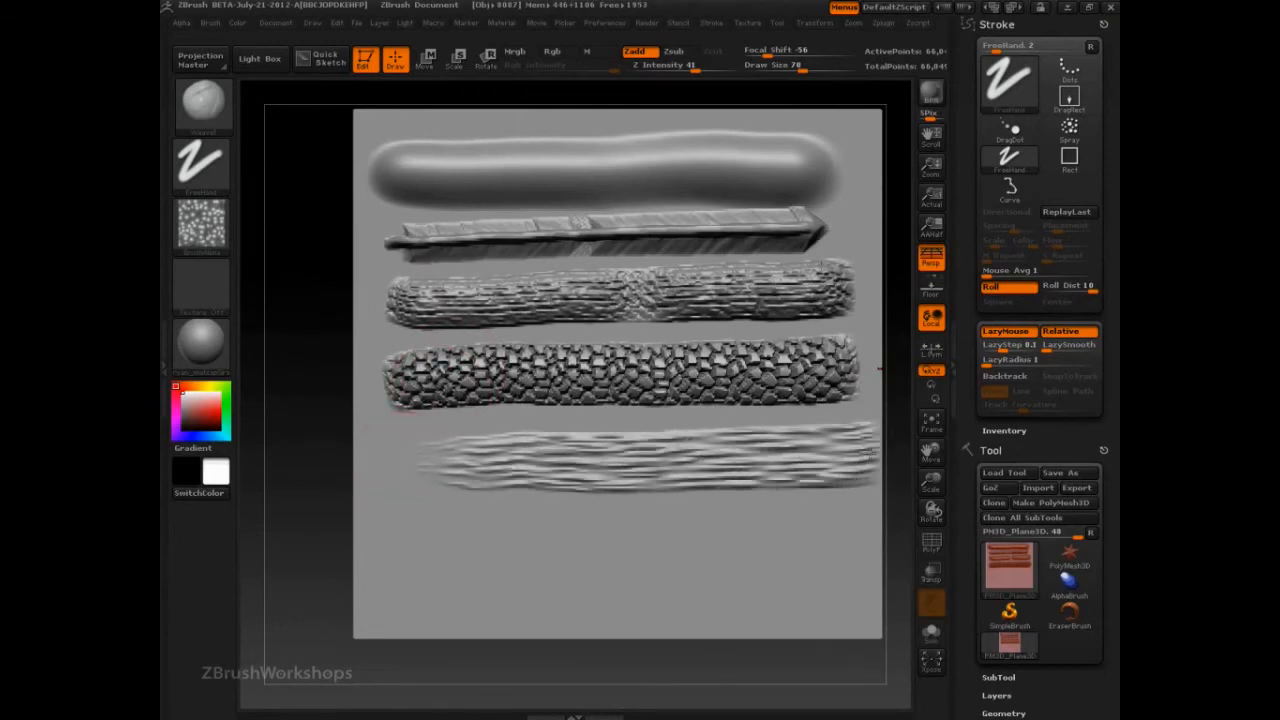
left_click(219, 111)
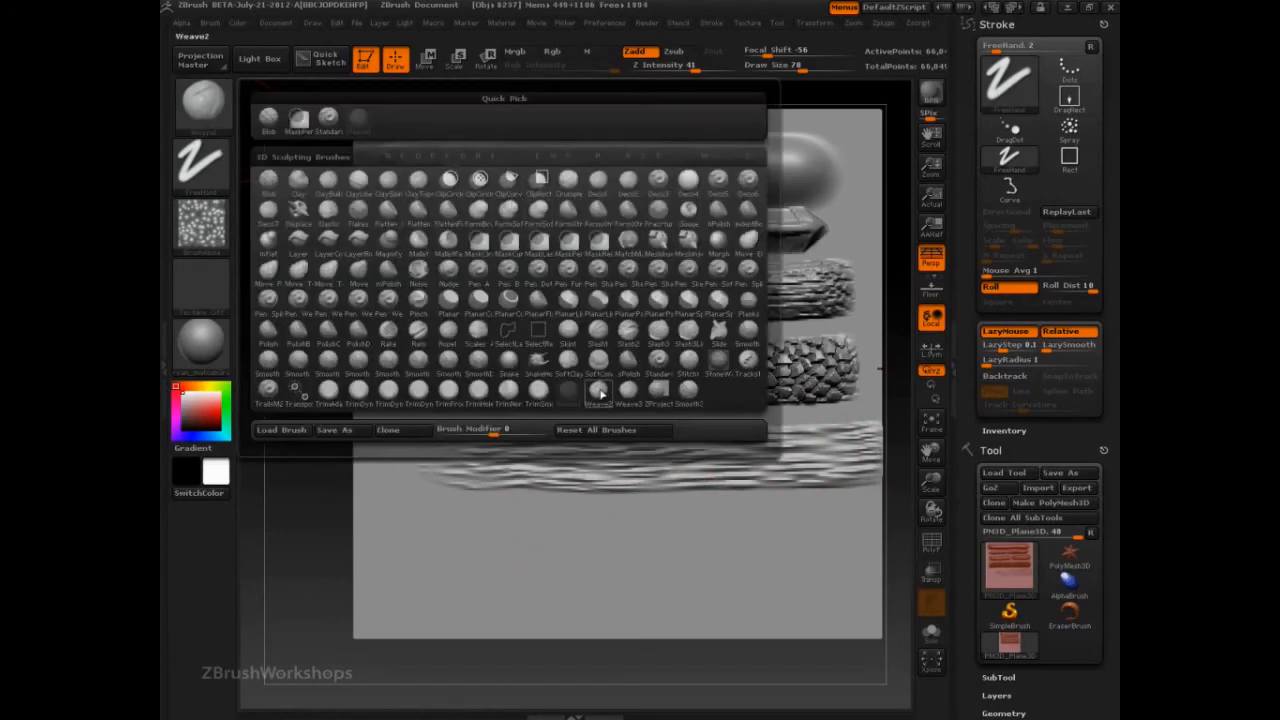
left_click(598, 390)
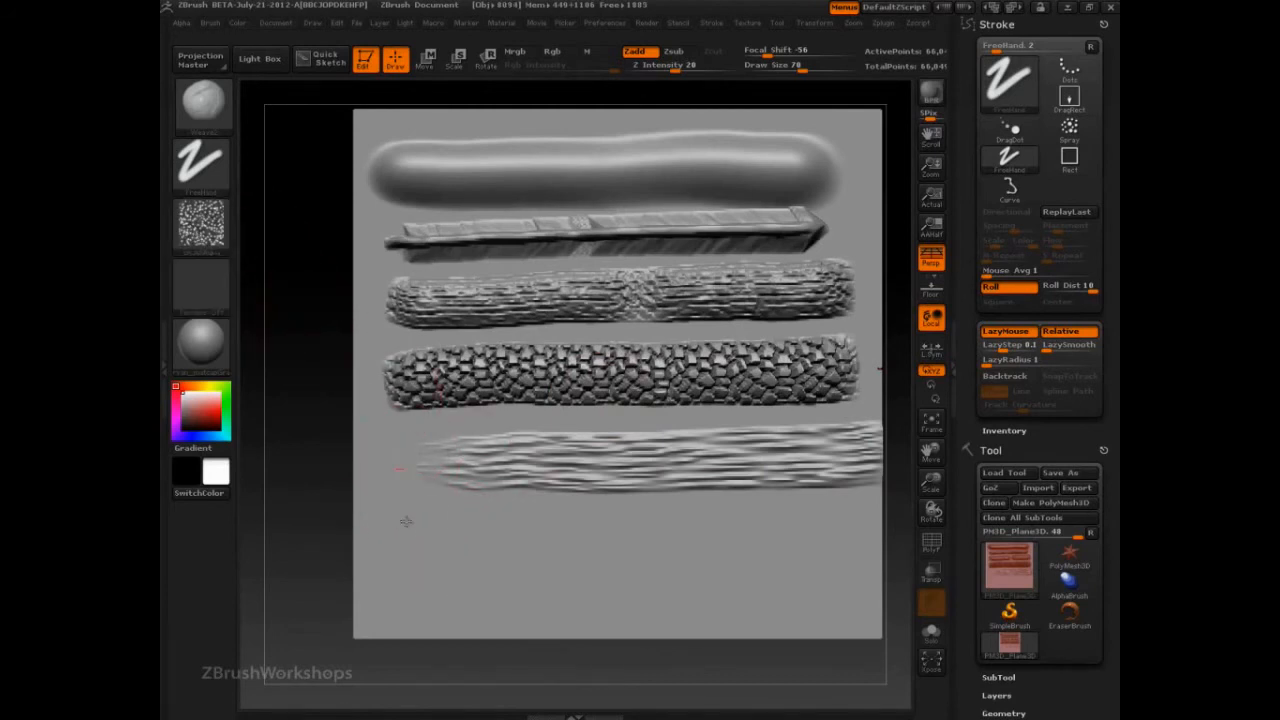
left_click_drag(412, 521, 622, 515)
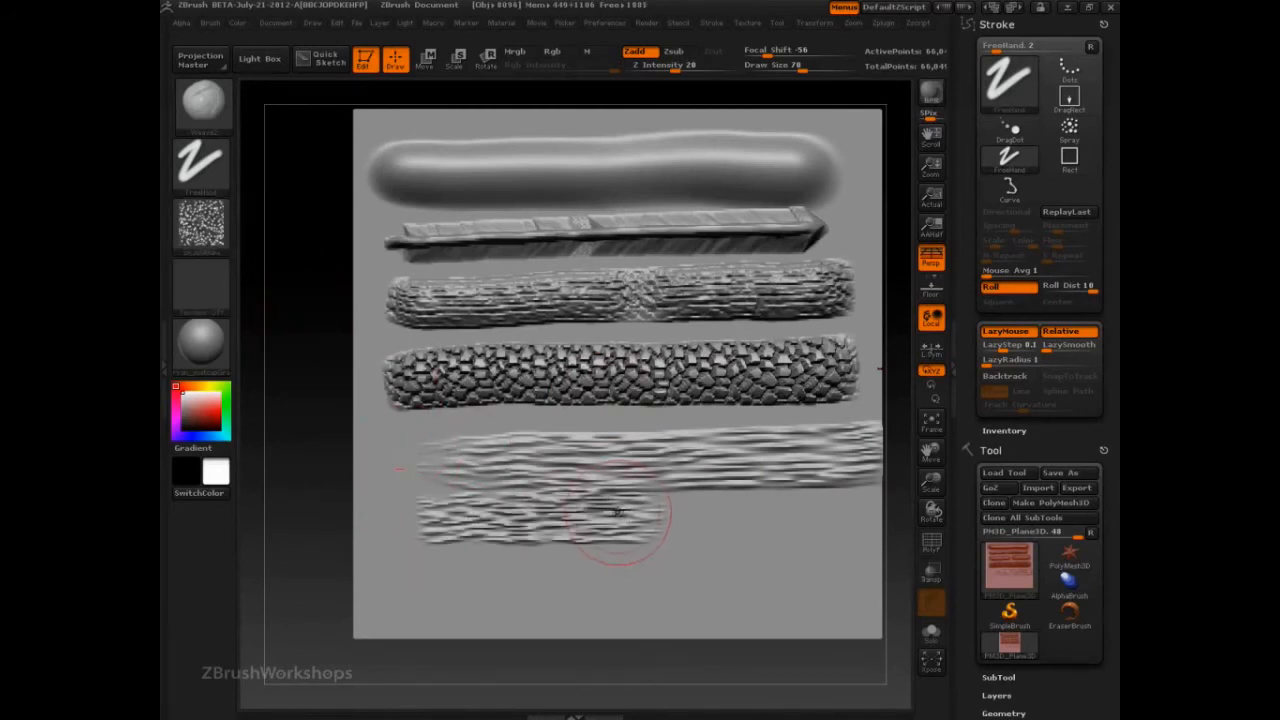
Subdivide the plane once more, undo the short Weave2 stroke and cover the plane's lower part with new Weave2 strokes
key("ctrl+d")
key("ctrl+z")
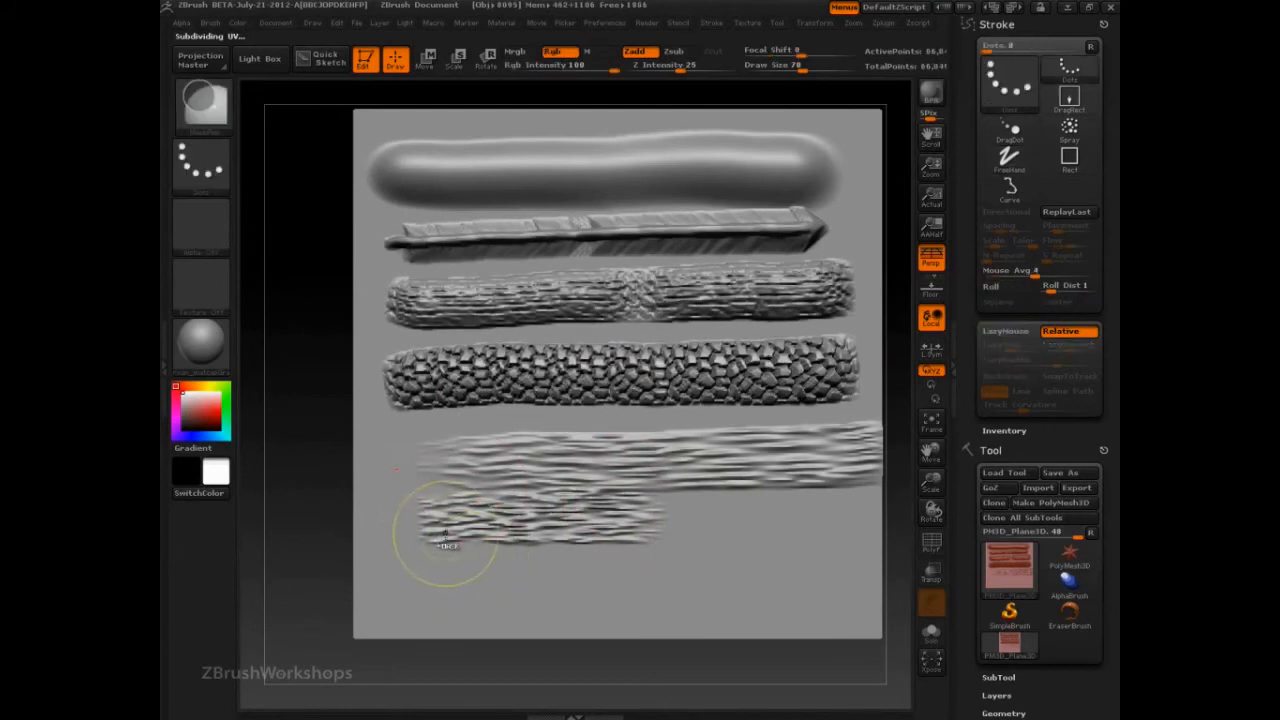
key("ctrl+z")
mouse_move(440, 522)
left_mouse_down()
mouse_move(866, 520)
mouse_move(855, 558)
mouse_move(461, 568)
mouse_move(690, 600)
mouse_move(805, 590)
left_mouse_up()
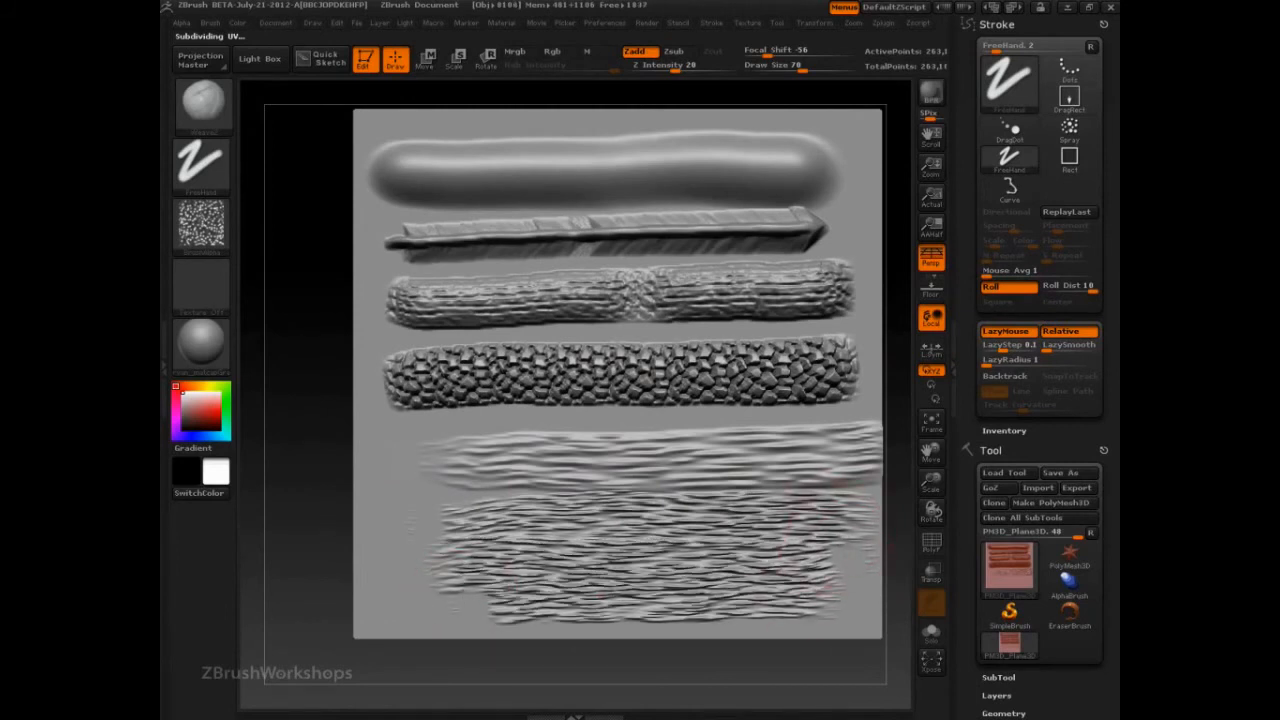
mouse_move(810, 540)
left_mouse_down()
mouse_move(595, 548)
mouse_move(420, 514)
mouse_move(850, 488)
mouse_move(730, 455)
mouse_move(480, 478)
mouse_move(458, 452)
mouse_move(818, 440)
left_mouse_up()
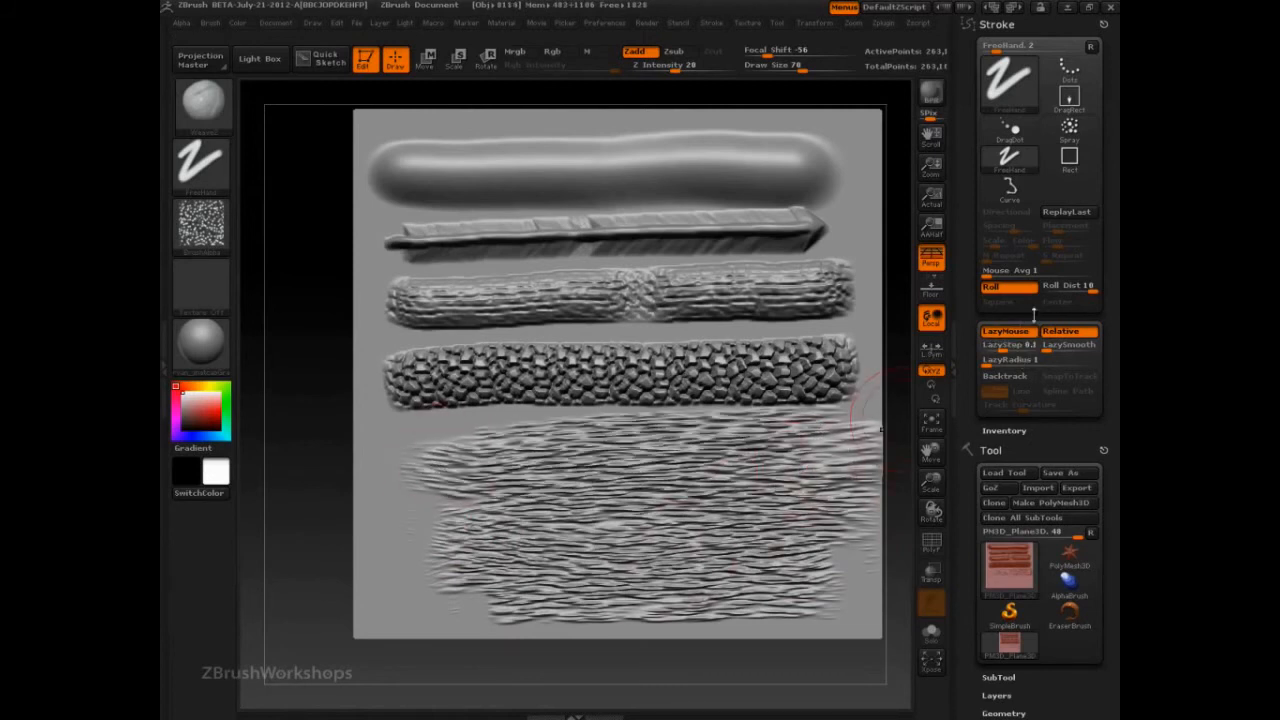
Undo the Weave2 strokes on the lower part of the plane and switch to the Weave3 brush
mouse_move(770, 412)
left_mouse_down("shift")
mouse_move(500, 440)
mouse_move(520, 480)
mouse_move(814, 494)
left_mouse_up("shift")
key("ctrl+z")
key("ctrl+z")
key("ctrl+z")
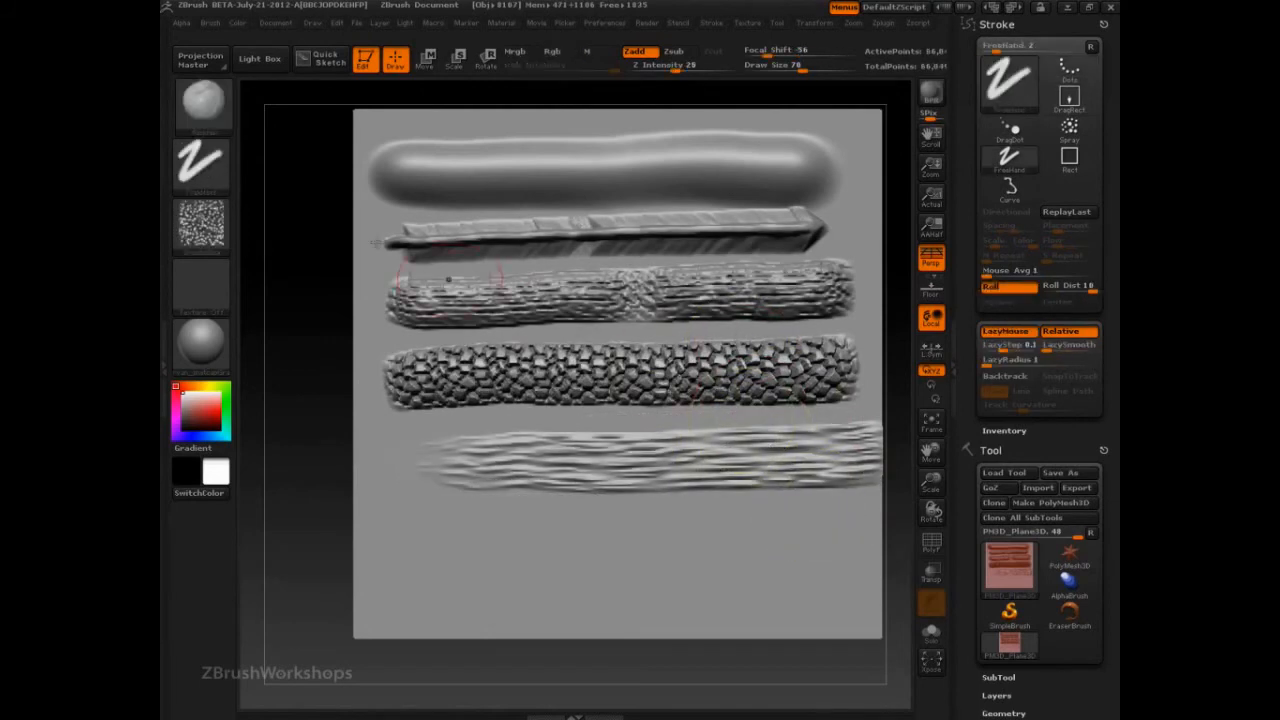
left_click(226, 122)
left_click(627, 392)
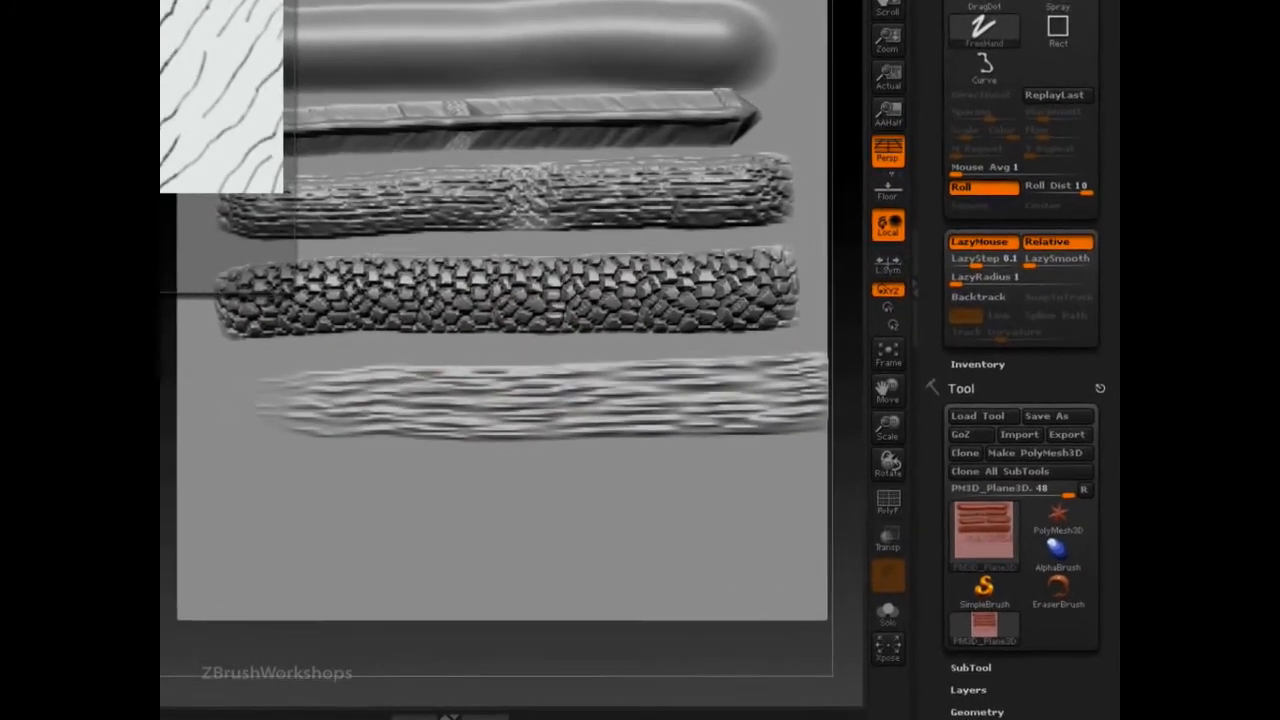
Undo the stroke below the stone stroke and cover the plane's lower part with overlapping Weave3 brush strokes
key("ctrl+z")
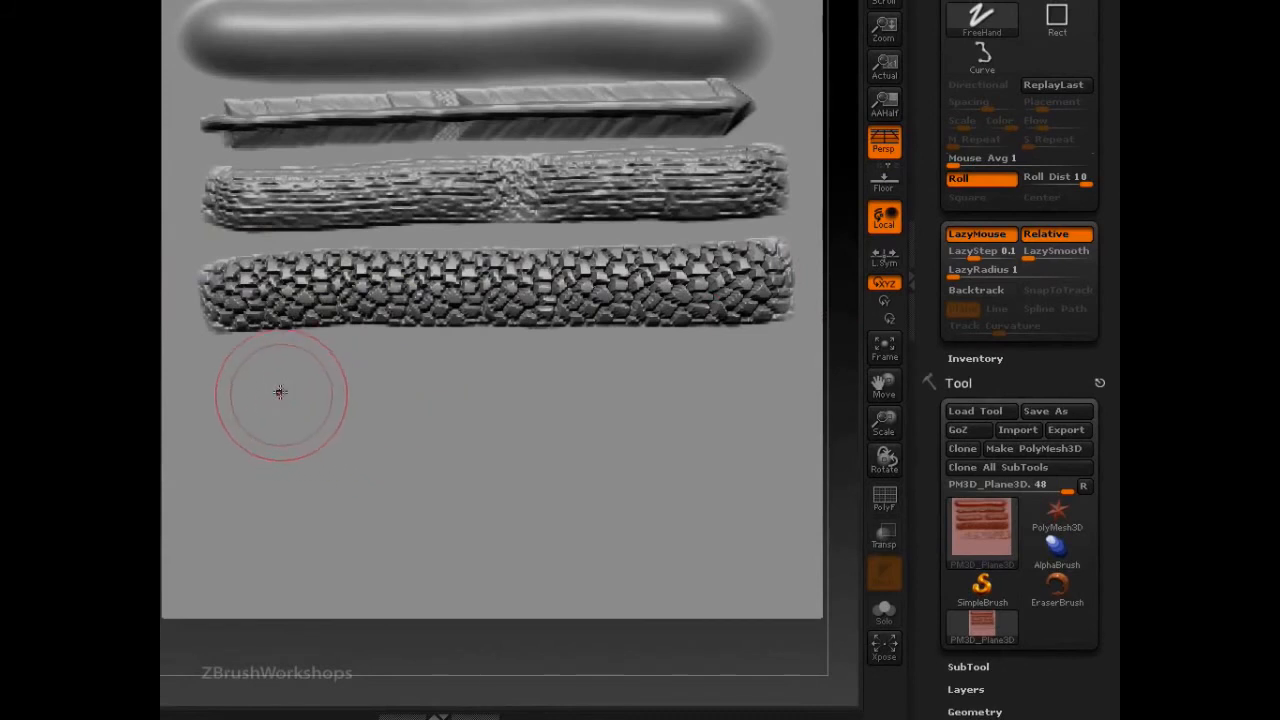
left_click_drag(228, 390, 800, 378)
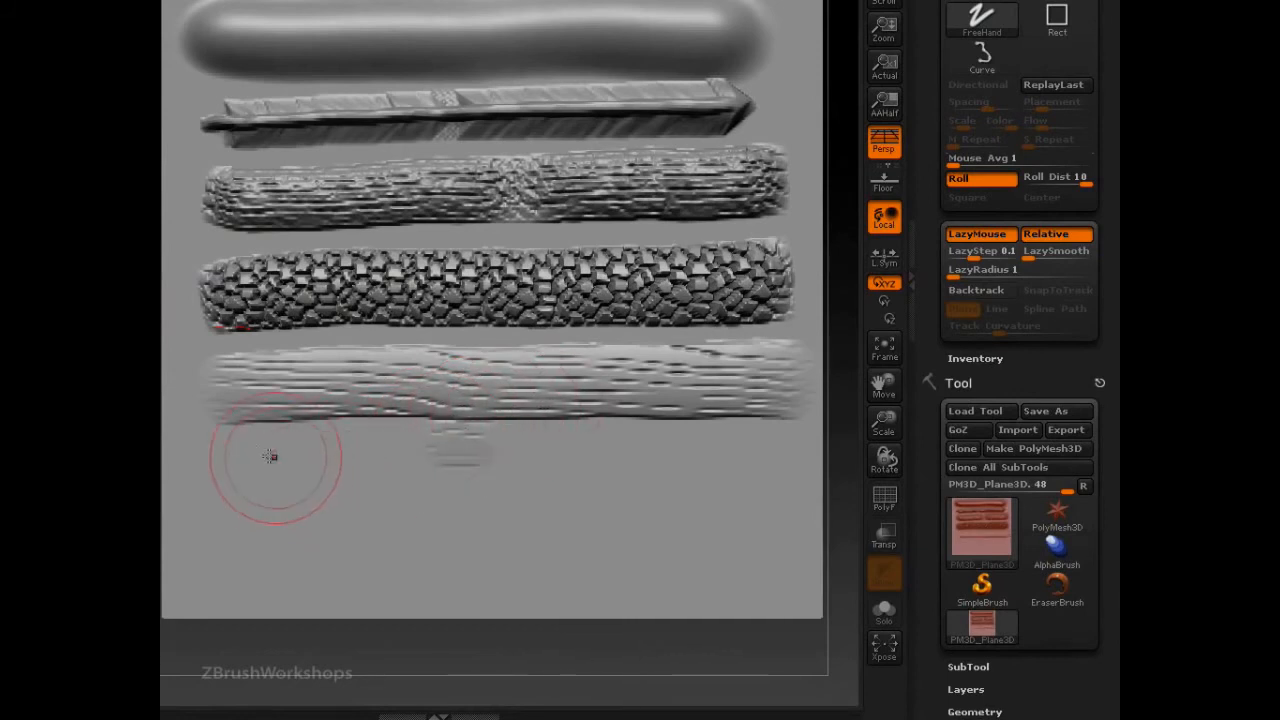
mouse_move(270, 456)
left_mouse_down()
mouse_move(640, 440)
mouse_move(785, 452)
left_mouse_up()
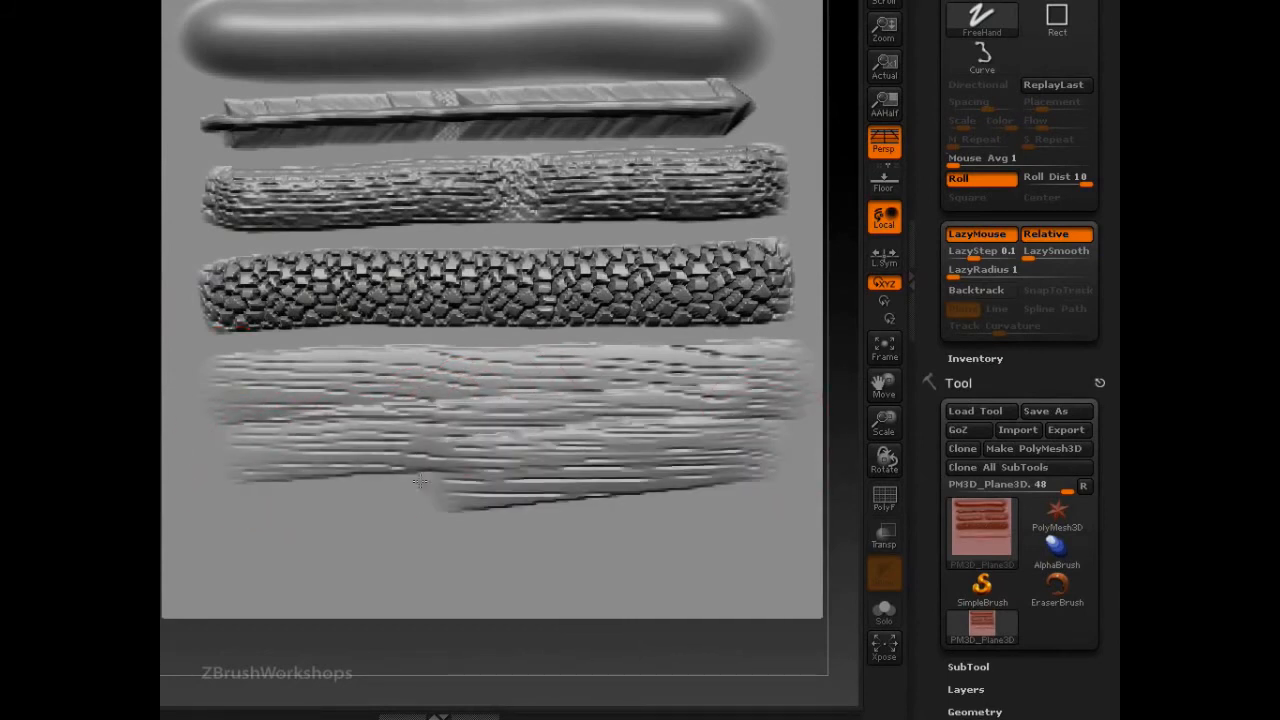
mouse_move(420, 481)
left_mouse_down()
mouse_move(775, 473)
mouse_move(345, 540)
mouse_move(683, 566)
mouse_move(360, 575)
mouse_move(690, 560)
mouse_move(404, 510)
mouse_move(708, 460)
mouse_move(240, 470)
mouse_move(760, 400)
mouse_move(300, 391)
left_mouse_up()
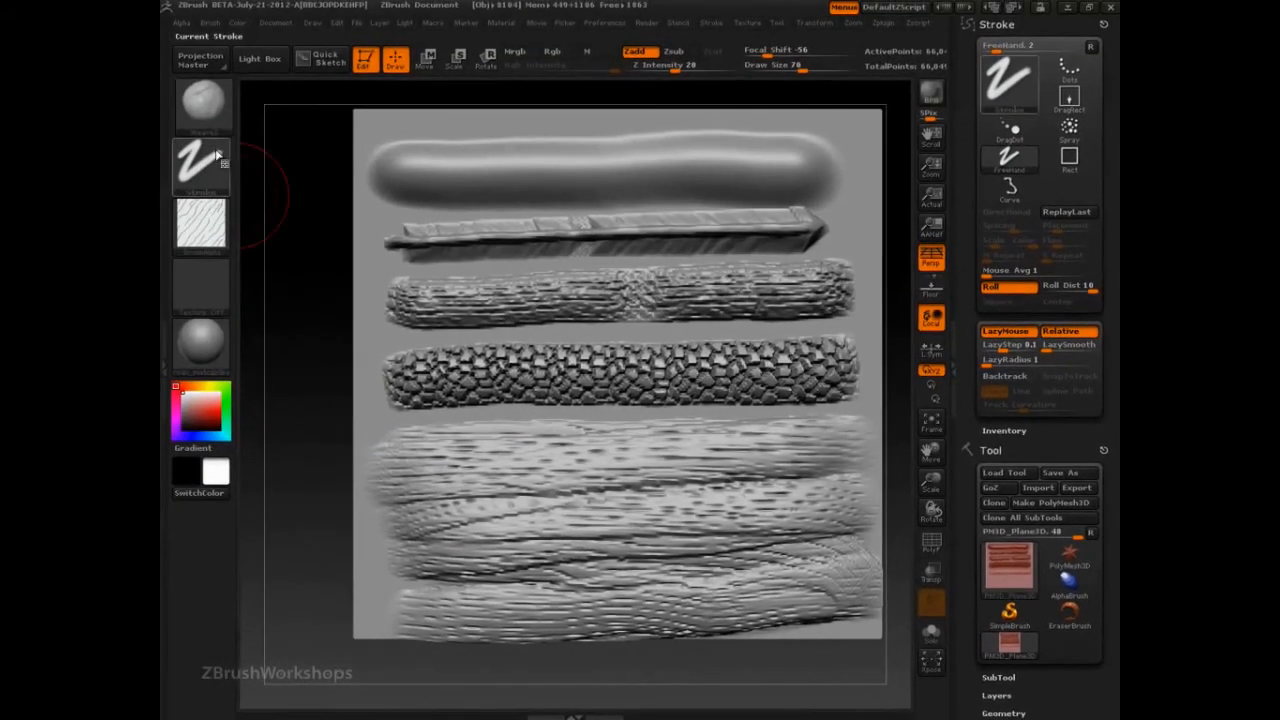
Switch to the Skin1 brush and undo all strokes on the plane until it is blank
left_click(203, 105)
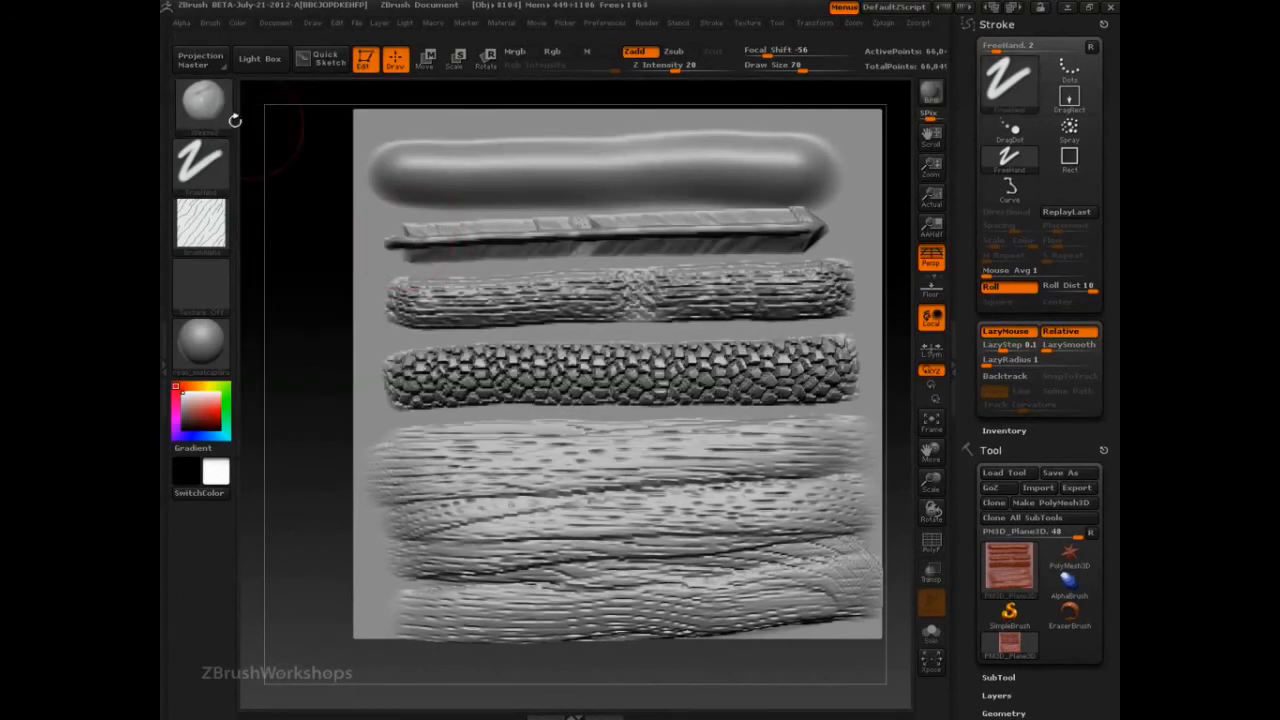
left_click(212, 108)
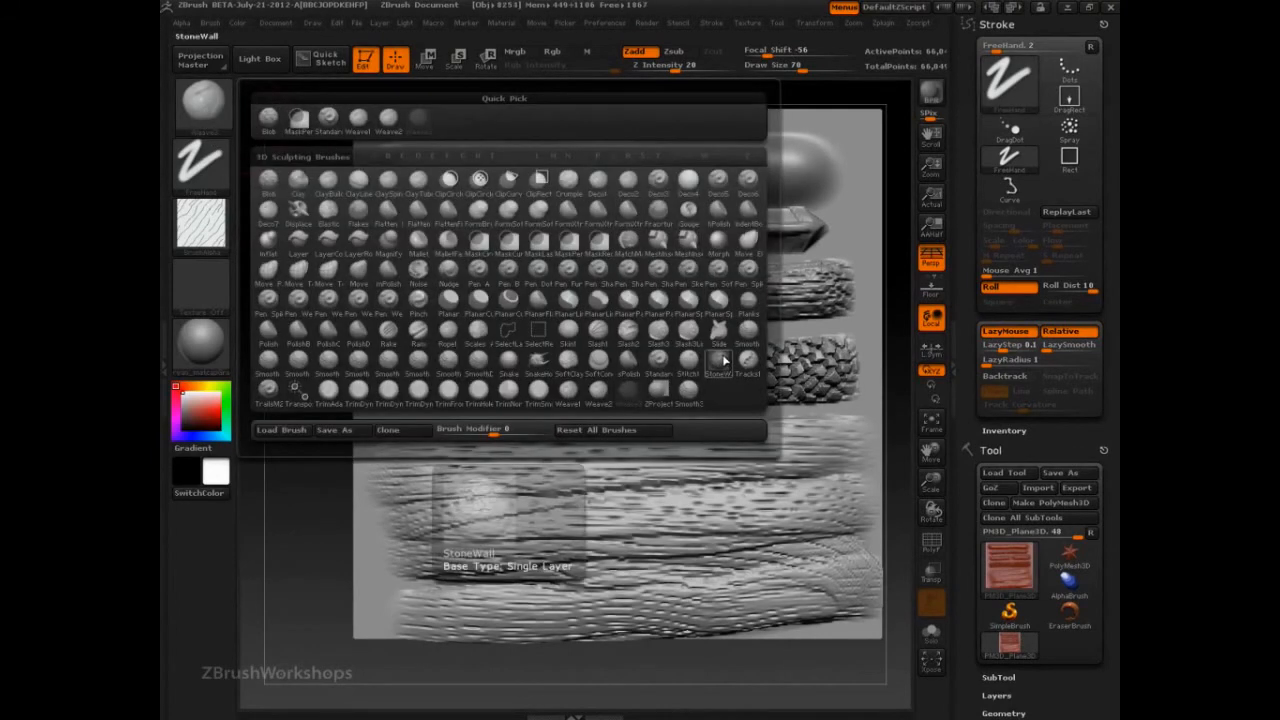
left_click(565, 333)
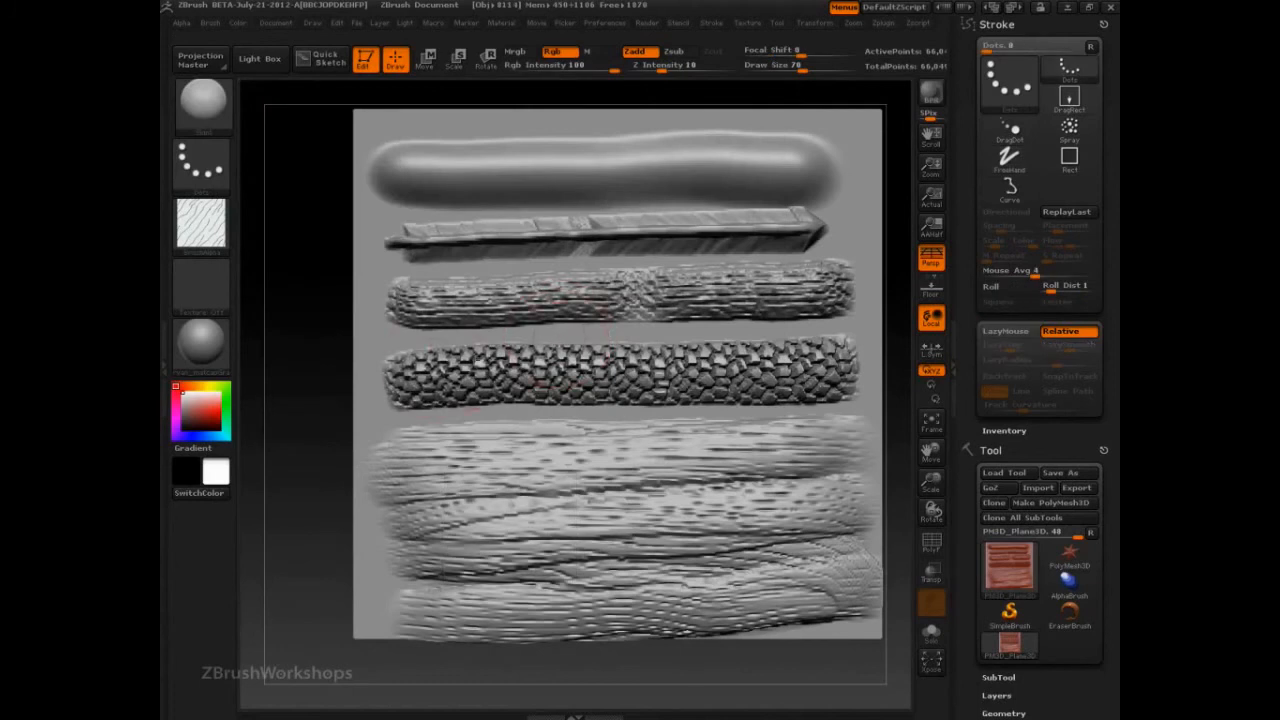
key("ctrl+z")
key("ctrl+z")
key("ctrl+z")
key("ctrl+z")
key("ctrl+z")
key("ctrl+z")
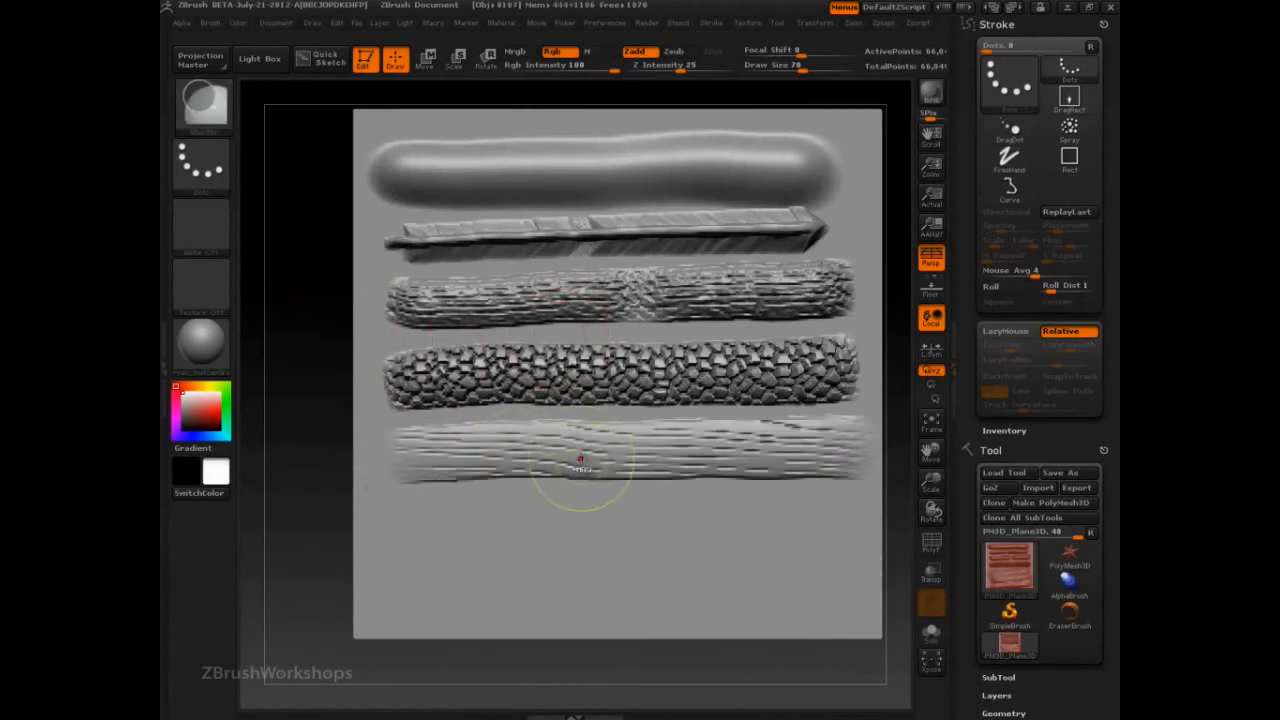
key("ctrl+z")
key("ctrl+z")
Set the draw size to 186 and cover the whole plane with Skin1 brush strokes
key("s")
left_click_drag(558, 326, 596, 327)
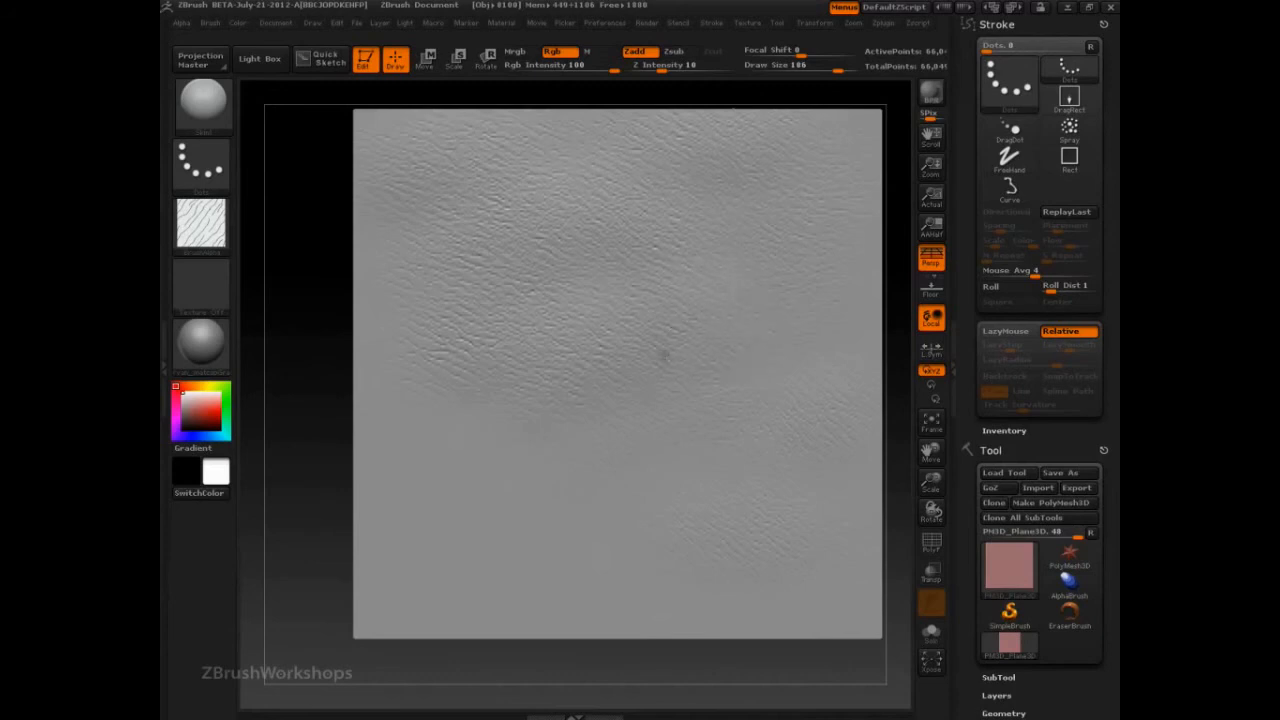
left_click_drag(517, 454, 434, 420)
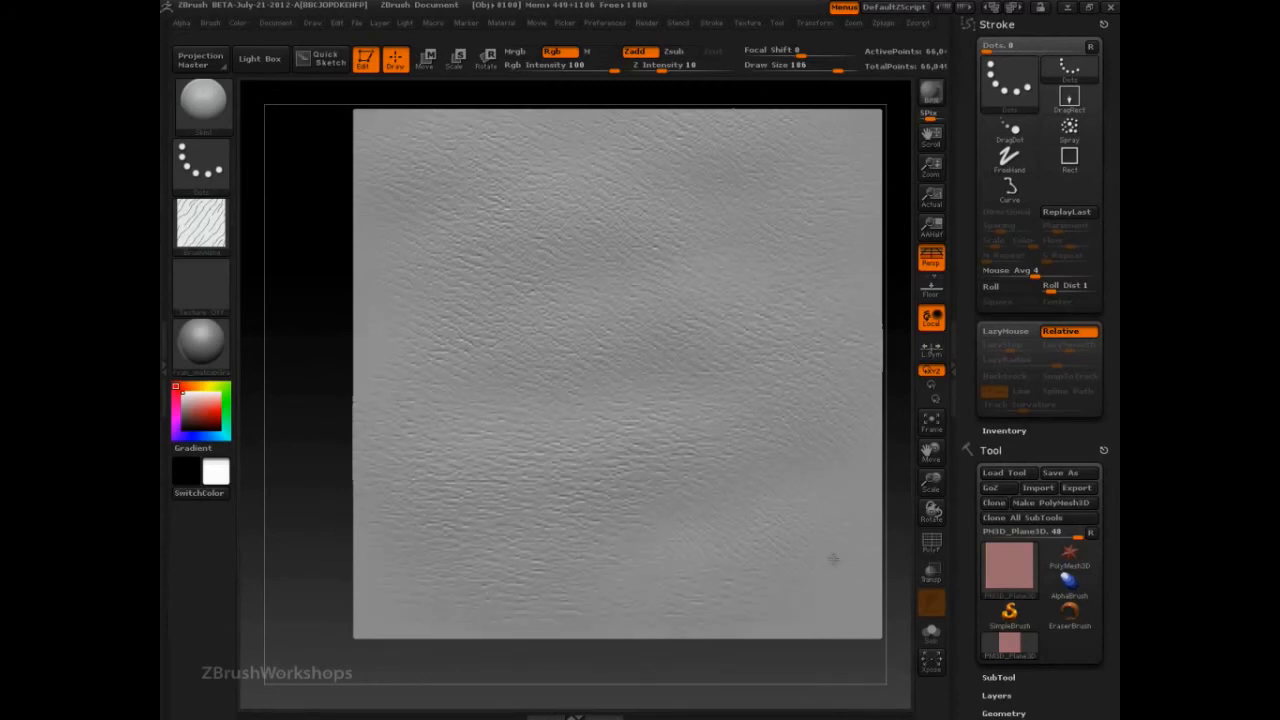
mouse_move(802, 446)
left_mouse_down()
mouse_move(519, 405)
mouse_move(728, 249)
mouse_move(628, 250)
mouse_move(708, 208)
left_mouse_up()
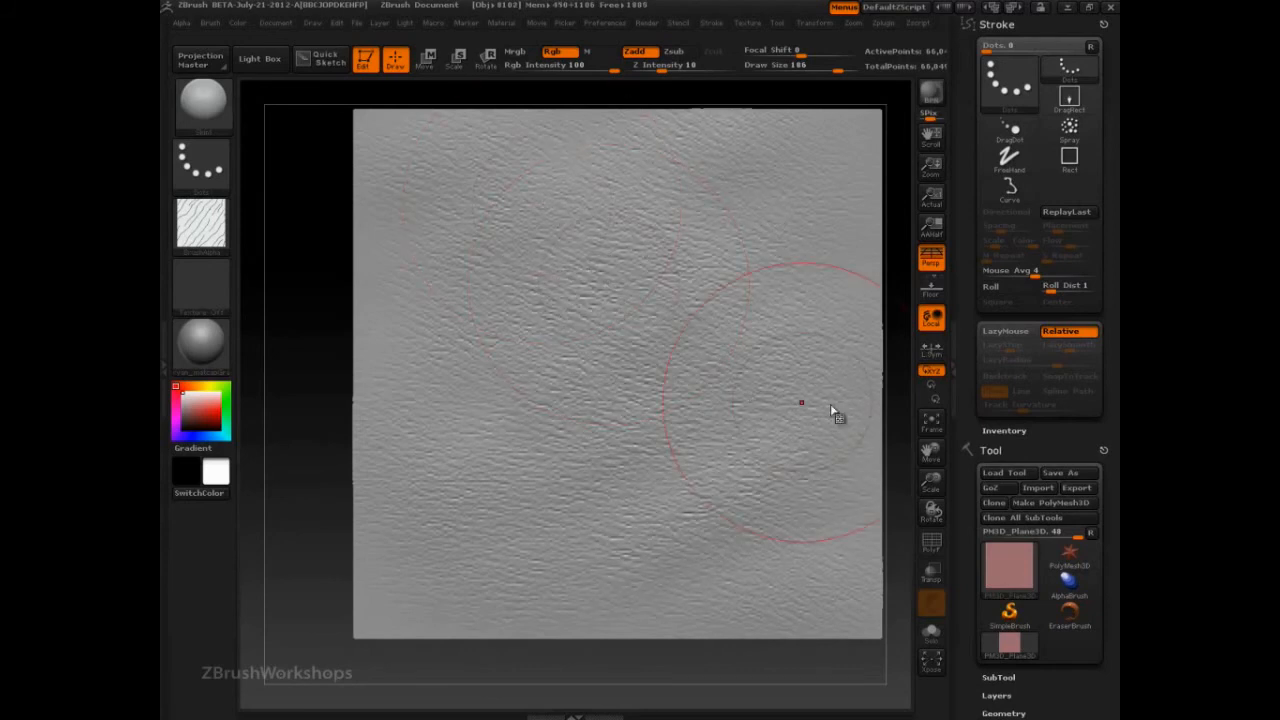
Clear the skin texture, subdivide the plane once more and paint Skin1 strokes across its middle
mouse_move(998, 585)
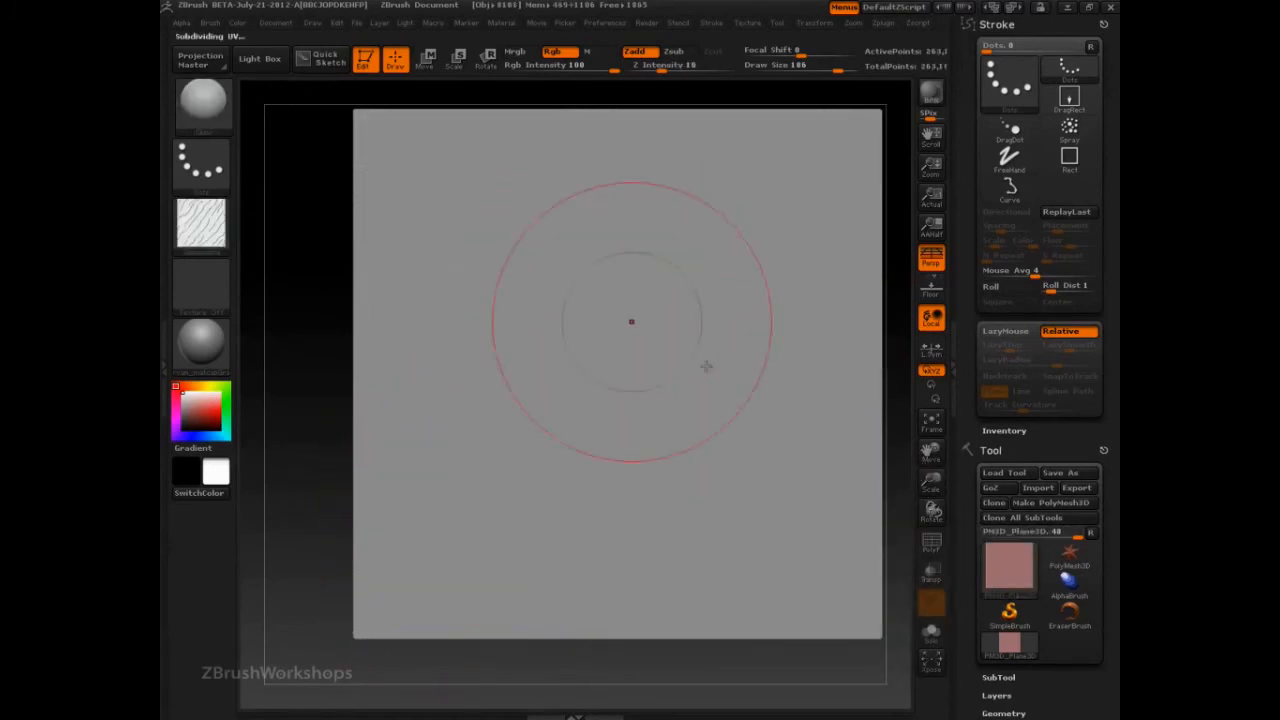
mouse_move(1007, 567)
mouse_move(749, 271)
left_mouse_down()
mouse_move(743, 331)
mouse_move(474, 494)
mouse_move(740, 425)
left_mouse_up()
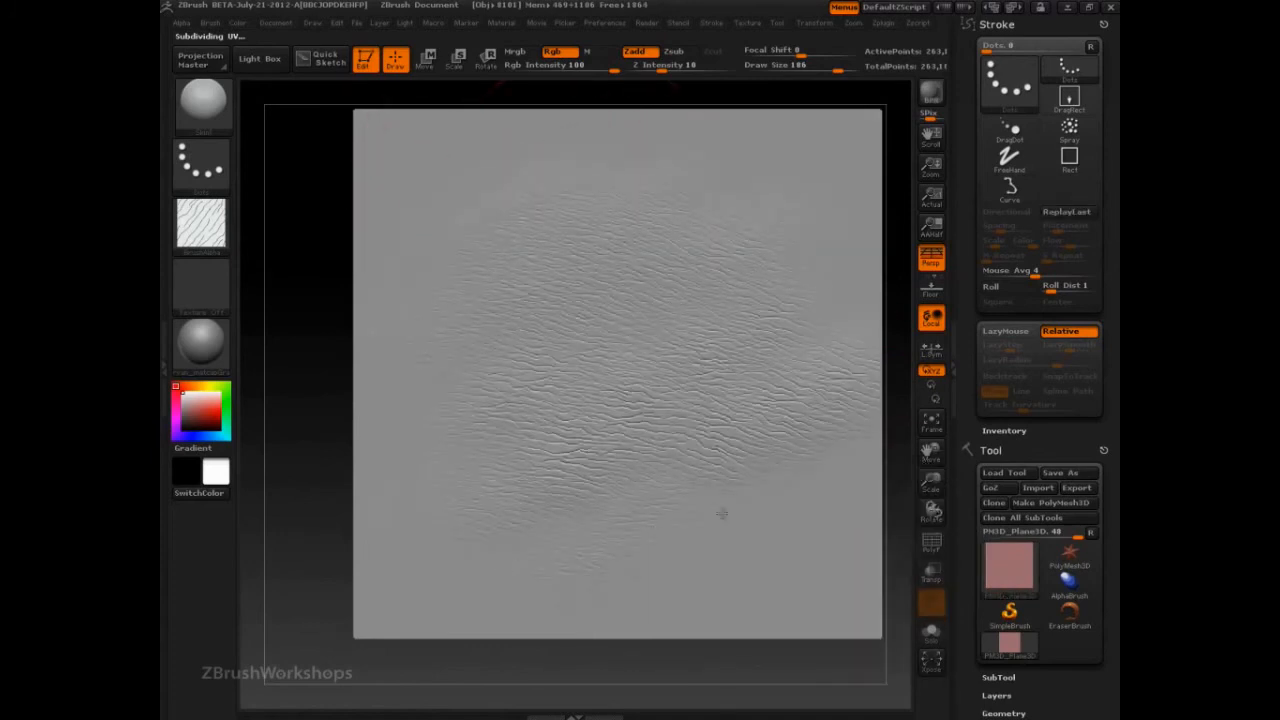
Inspect the wrinkle detail up close and open the Skin1 brush's Depth settings in place of its Samples settings
left_click_drag(315, 497, 364, 578, "alt")
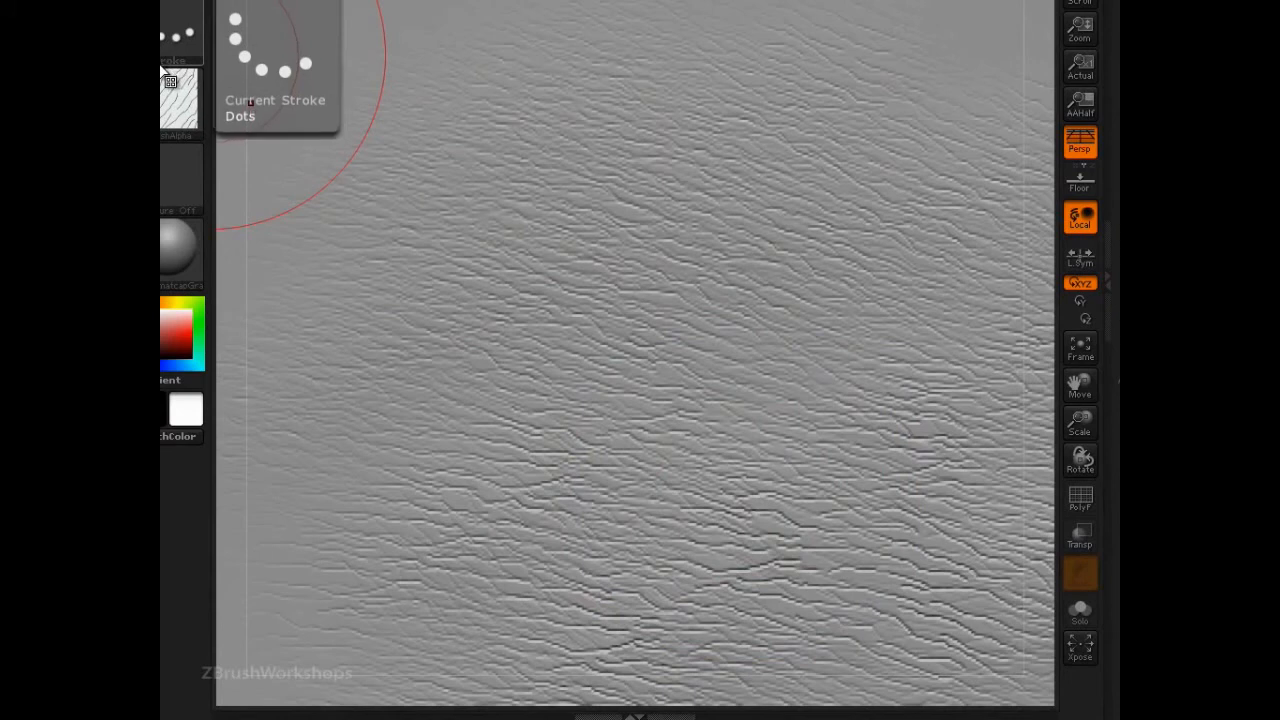
left_click(197, 2)
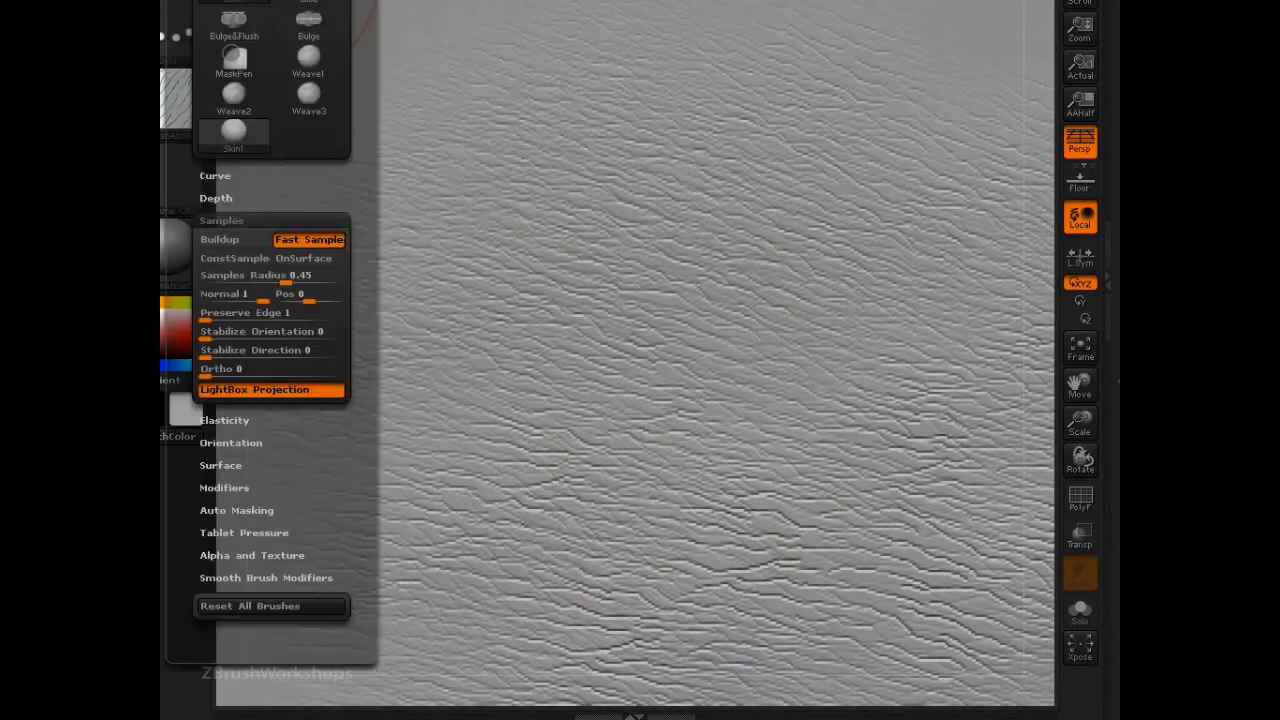
left_click(216, 220)
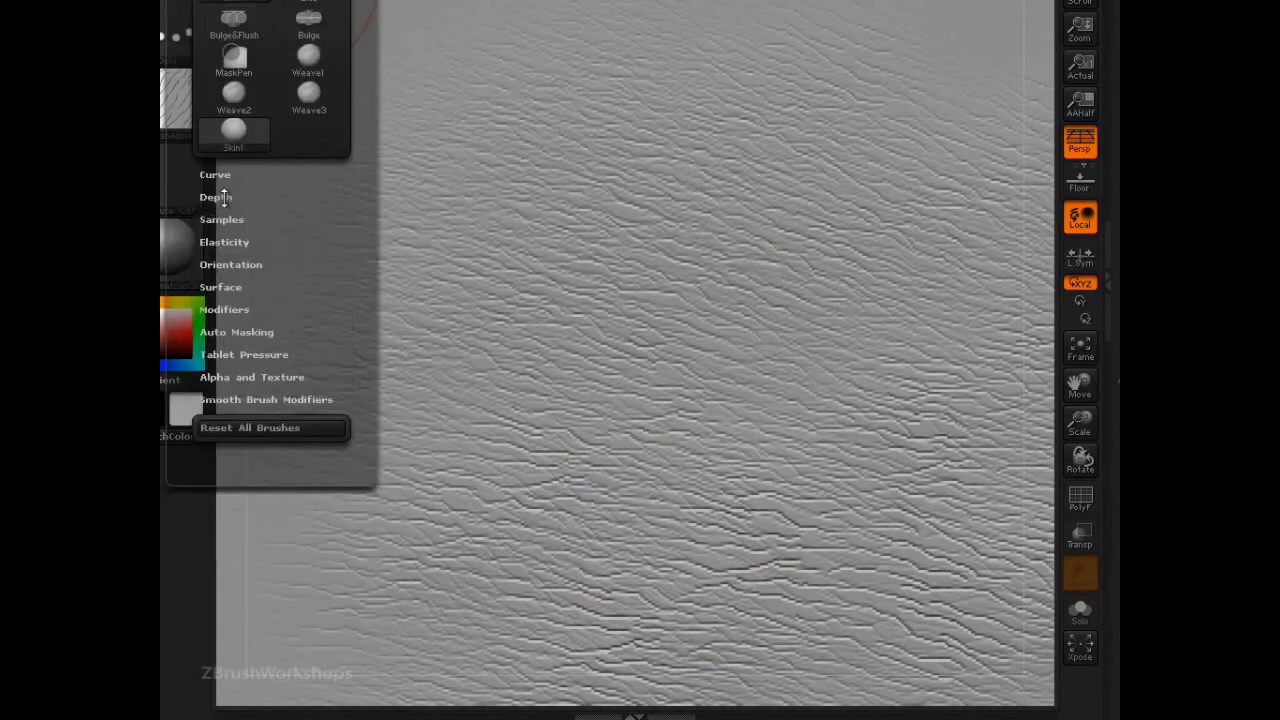
left_click(218, 198)
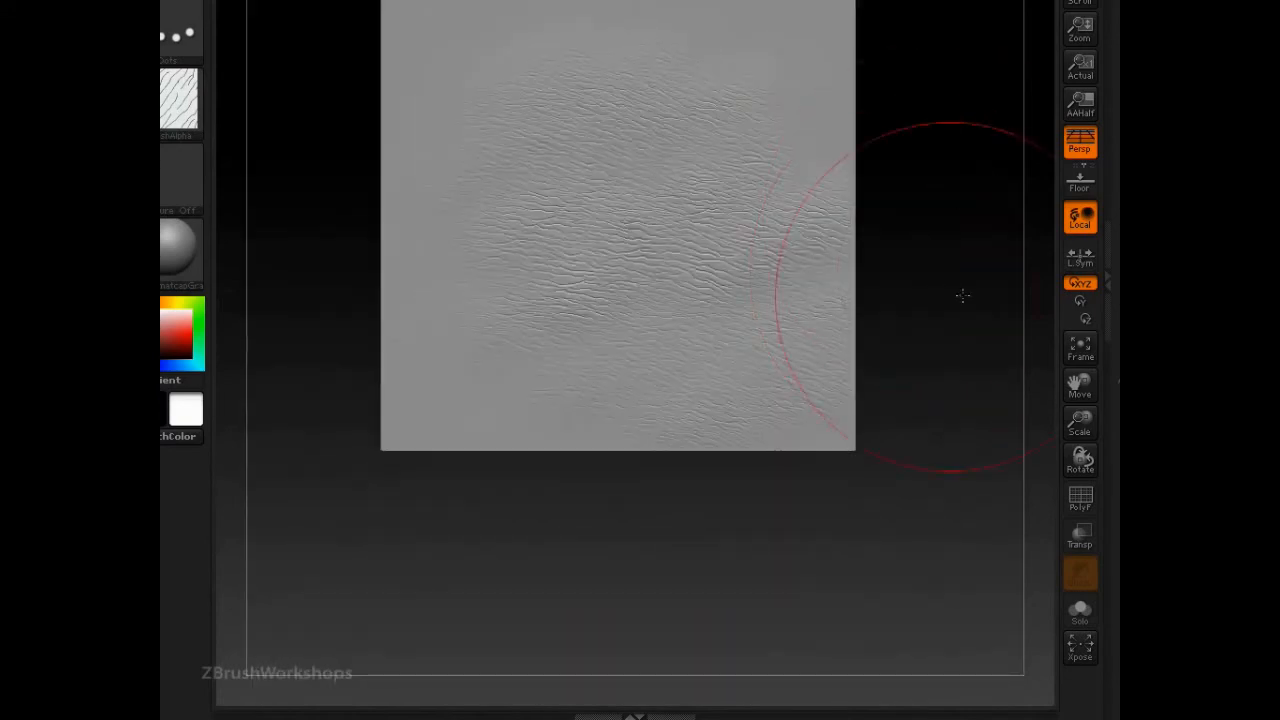
Tilt the plane and apply the MatCap Gray material to it
left_click_drag(960, 291, 971, 212)
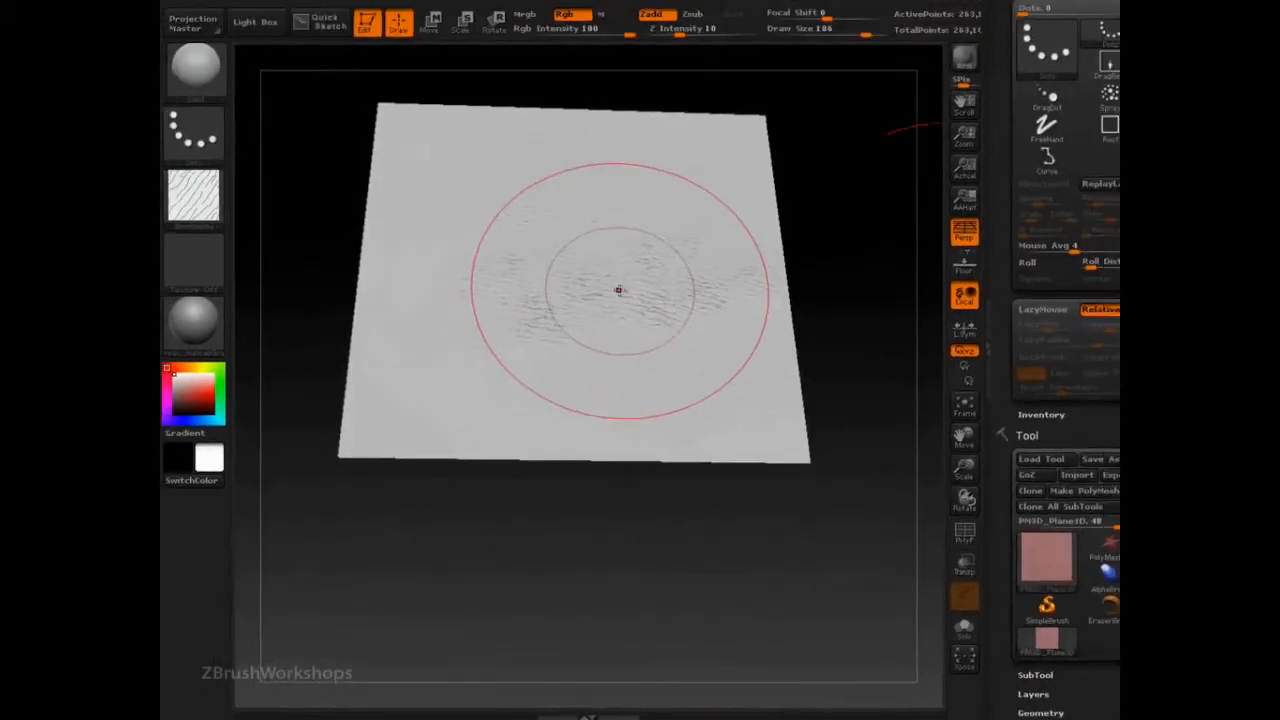
left_click_drag(828, 288, 692, 320)
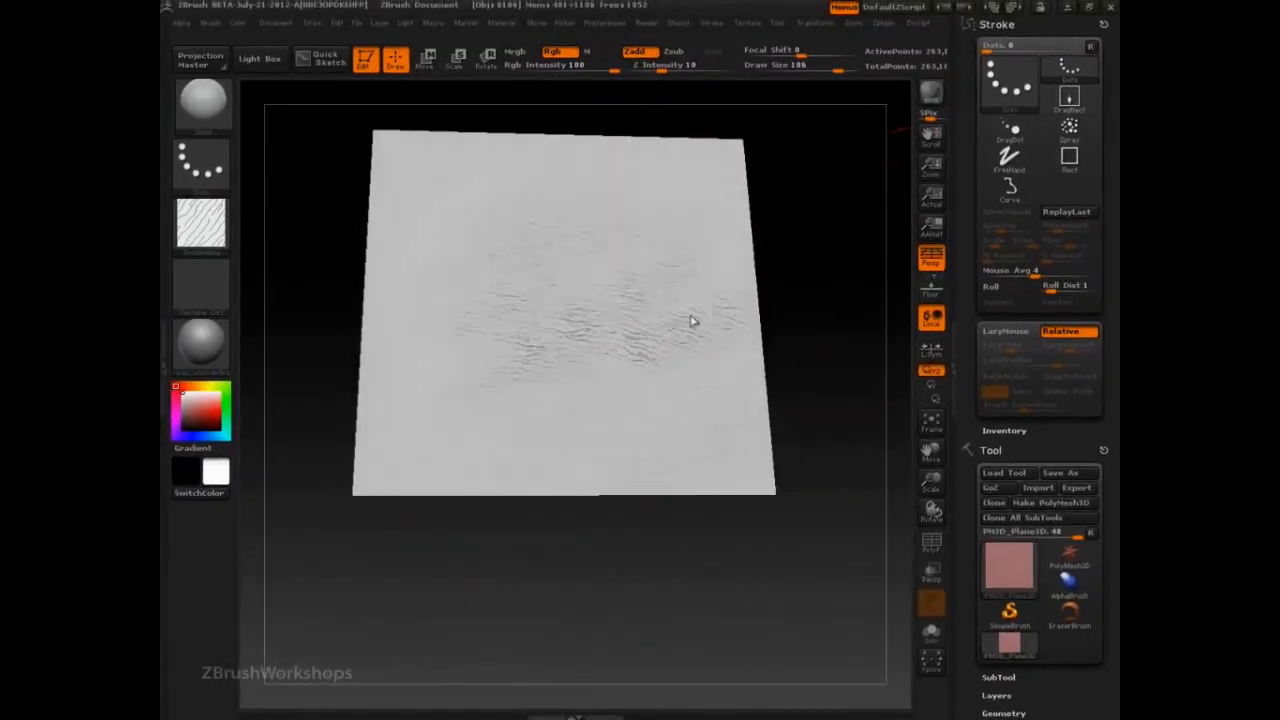
left_click(201, 340)
left_click(760, 418)
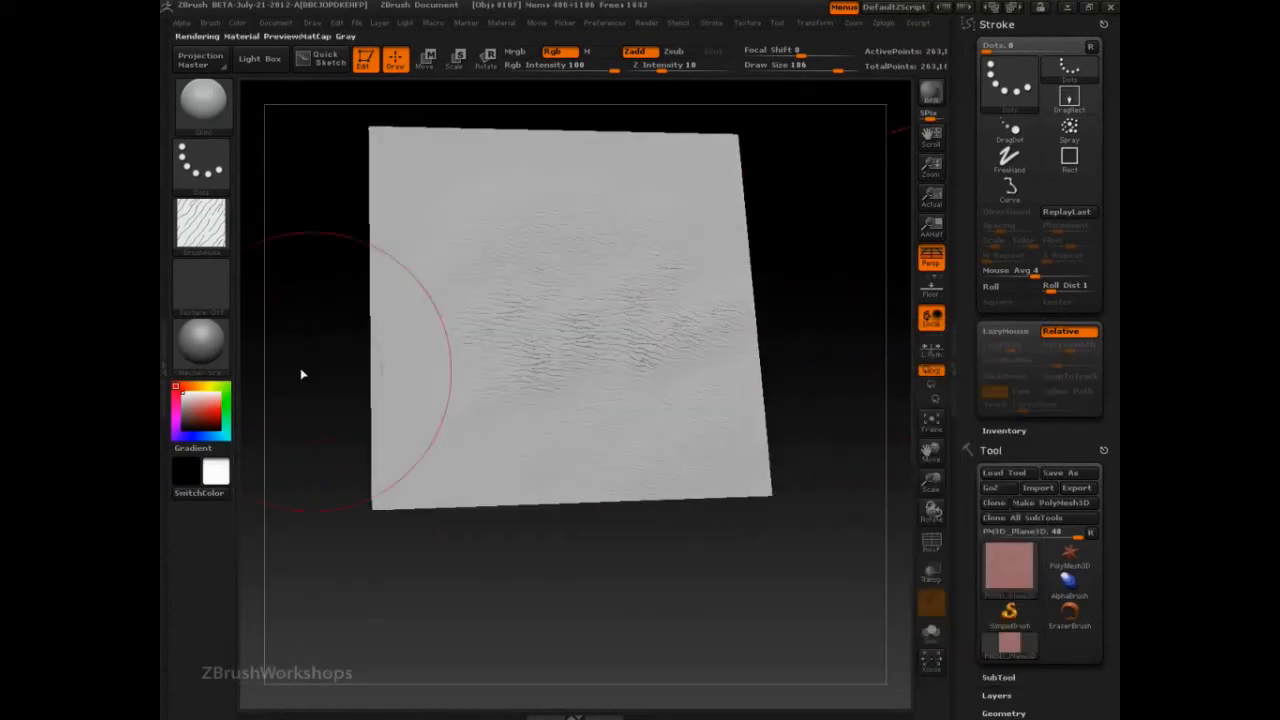
Try the MatCap Red Wax, GreenClay and GreenRoma materials on the plane and return to MatCap Gray
left_click(201, 340)
left_click(268, 425)
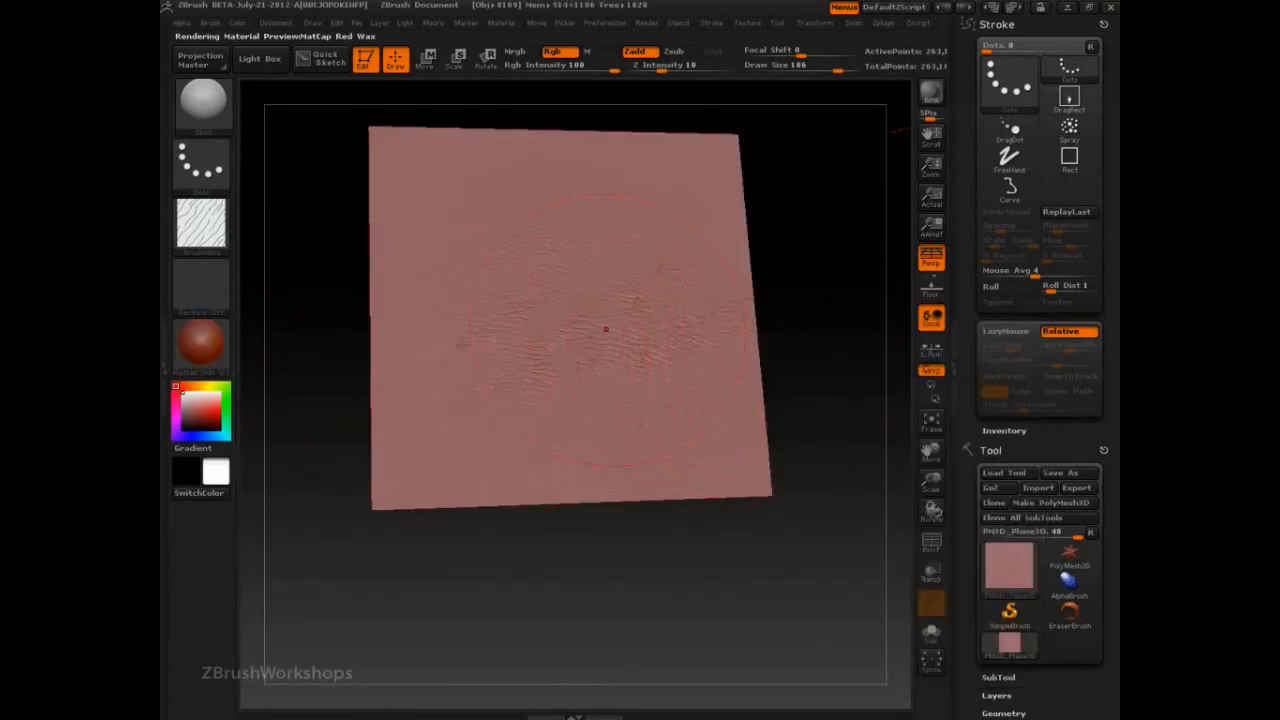
mouse_move(798, 316)
left_mouse_down()
mouse_move(794, 354)
mouse_move(797, 334)
left_mouse_up()
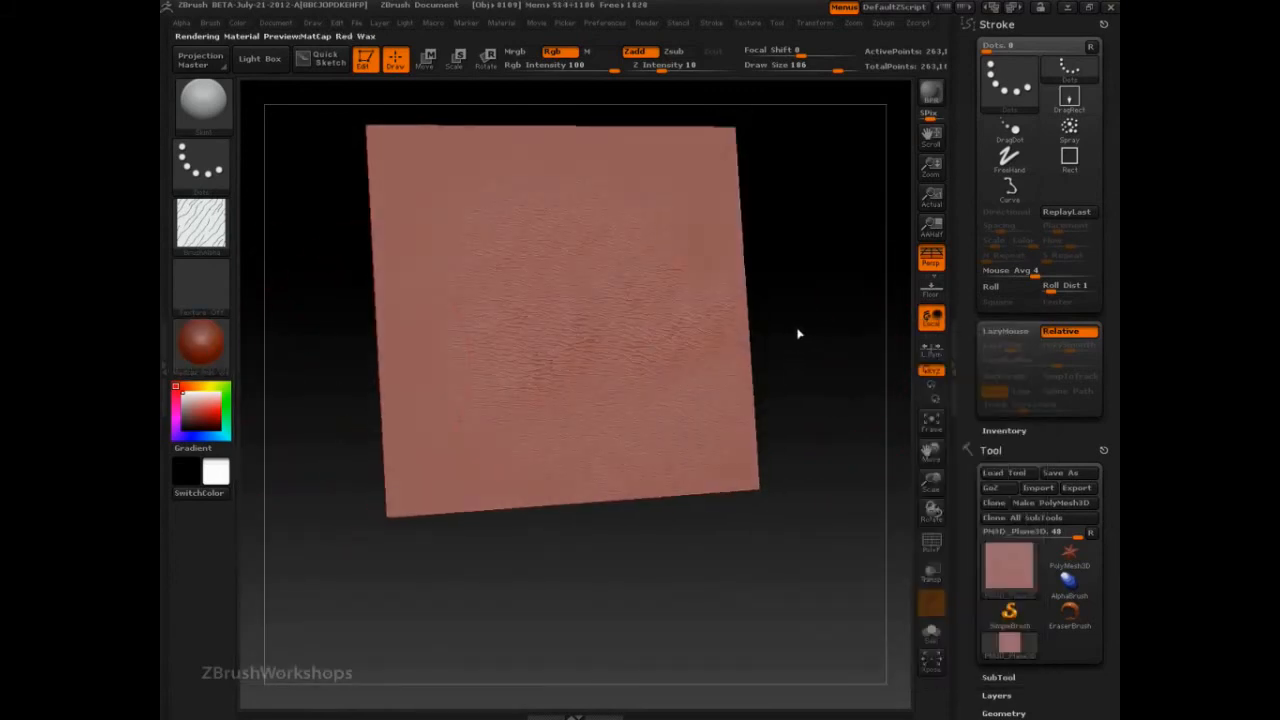
left_click(205, 352)
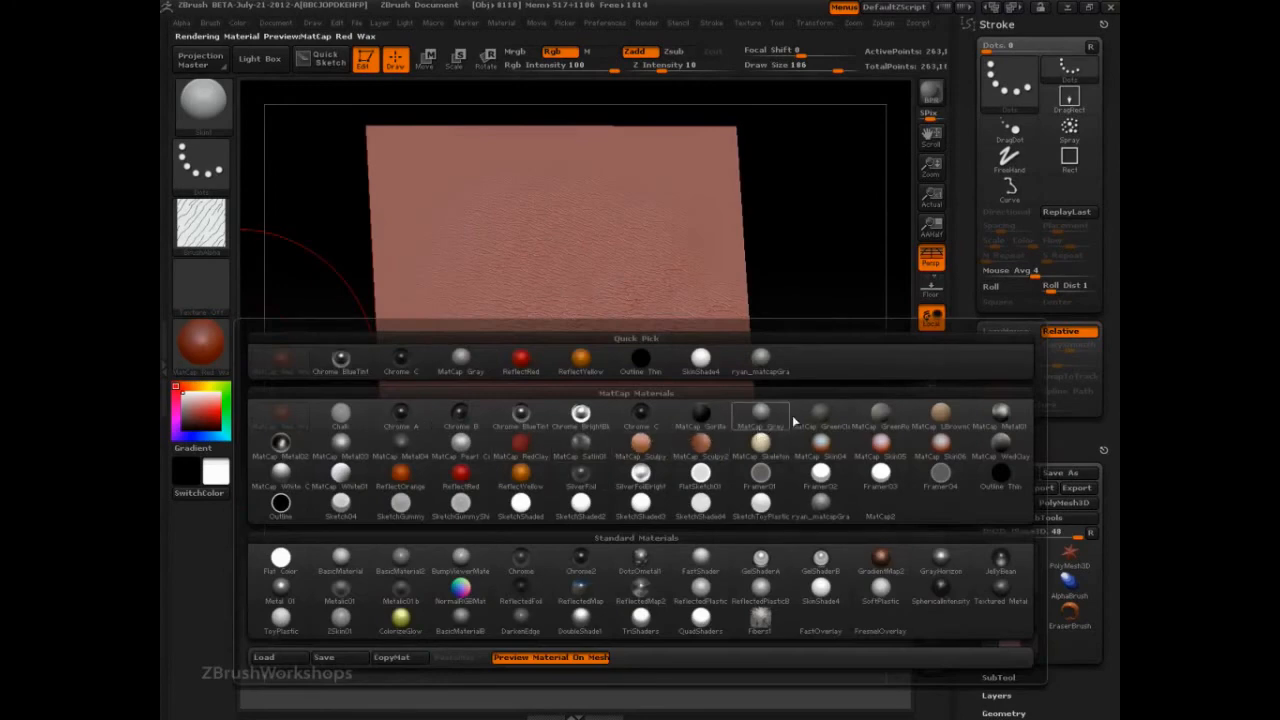
left_click(822, 416)
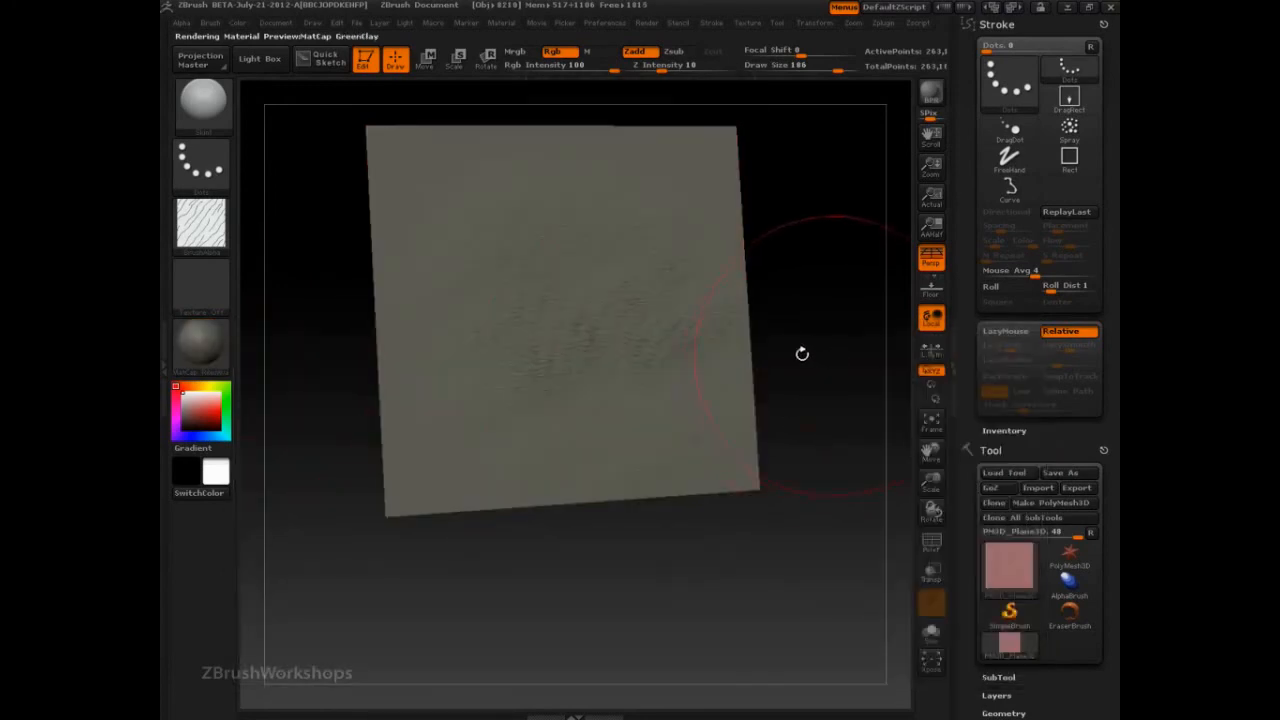
left_click(201, 343)
left_click(888, 416)
left_click(201, 343)
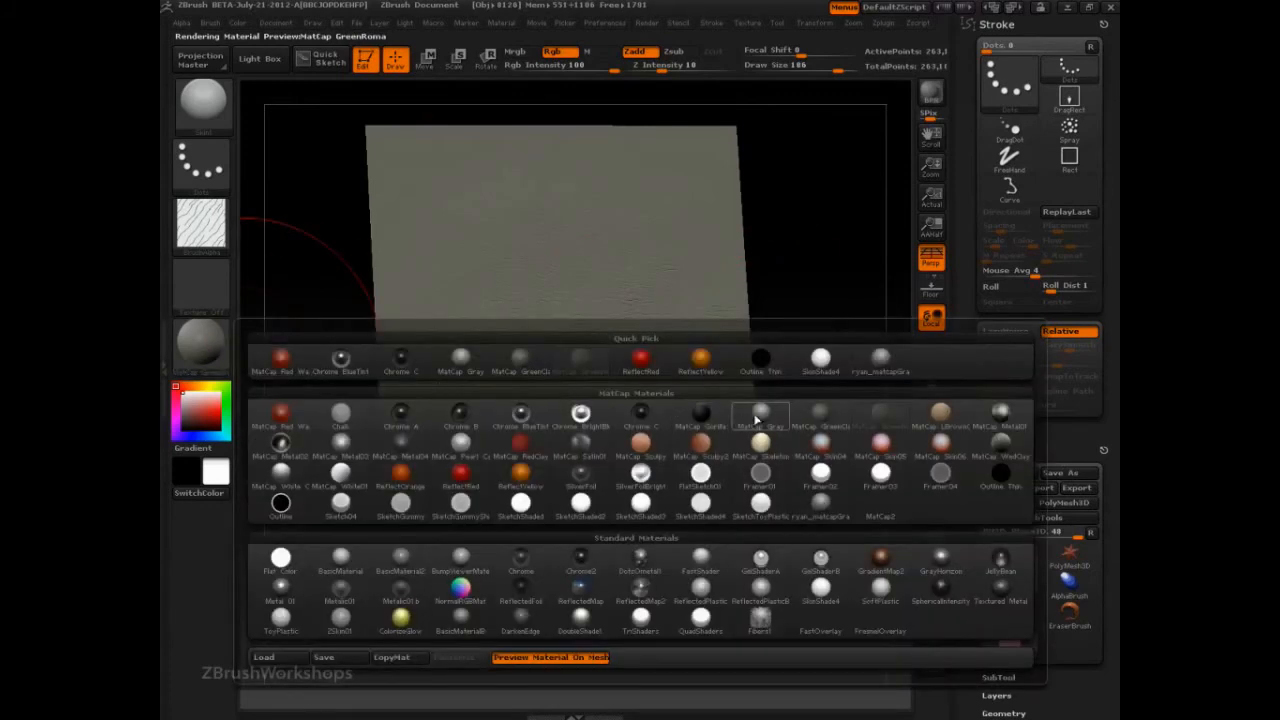
left_click(763, 416)
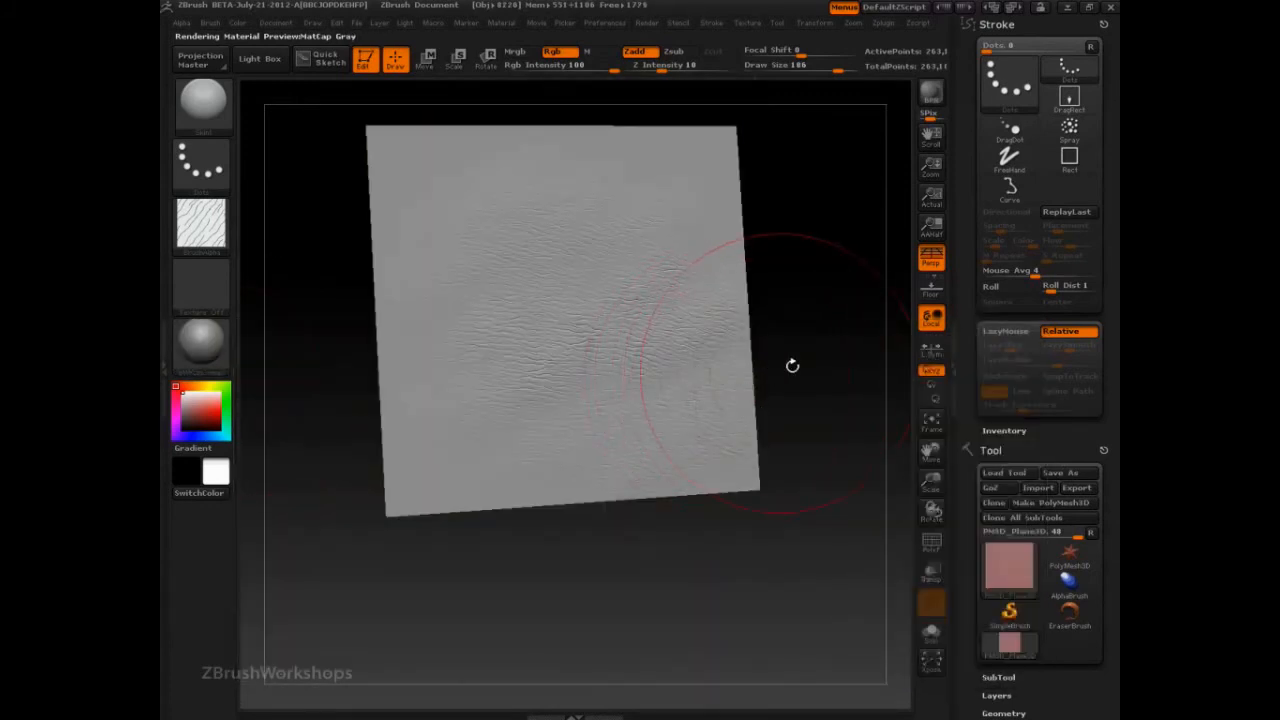
Set the Imbed value in the Skin1 brush's Depth settings to 0
left_click_drag(831, 404, 811, 295, "alt")
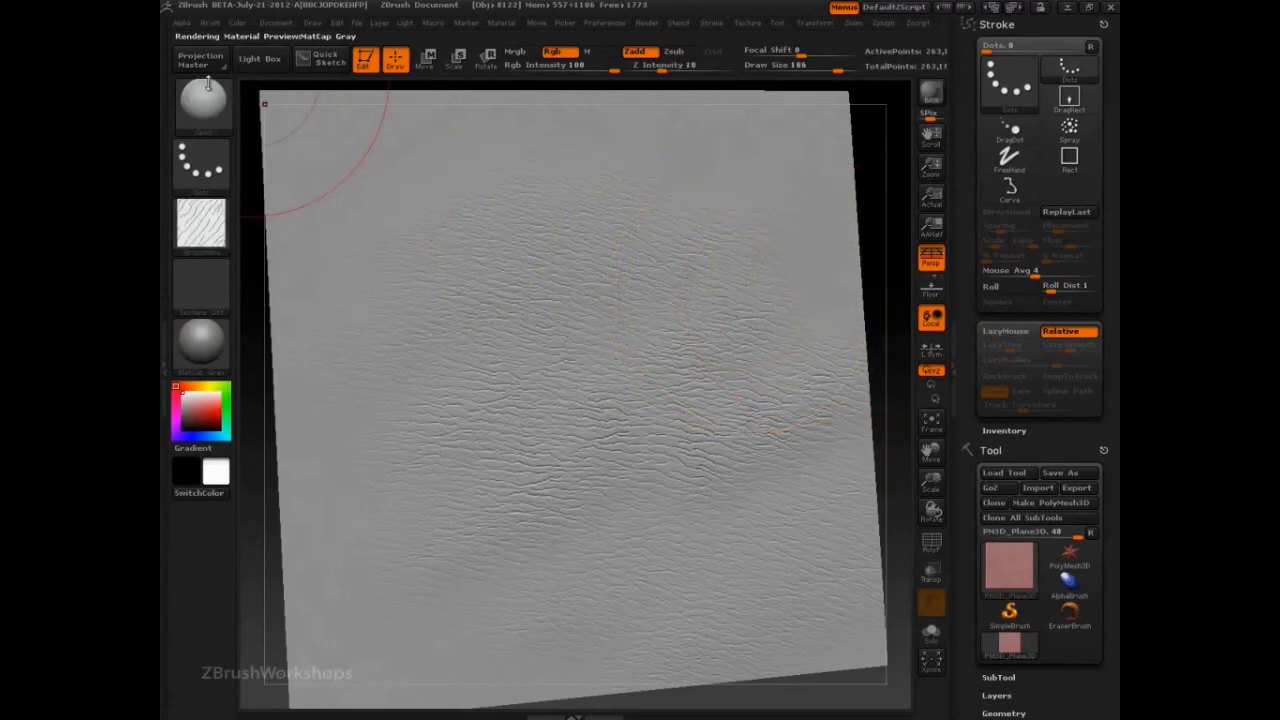
left_click(210, 22)
left_click_drag(295, 319, 308, 320)
left_click_drag(862, 223, 649, 206, "alt")
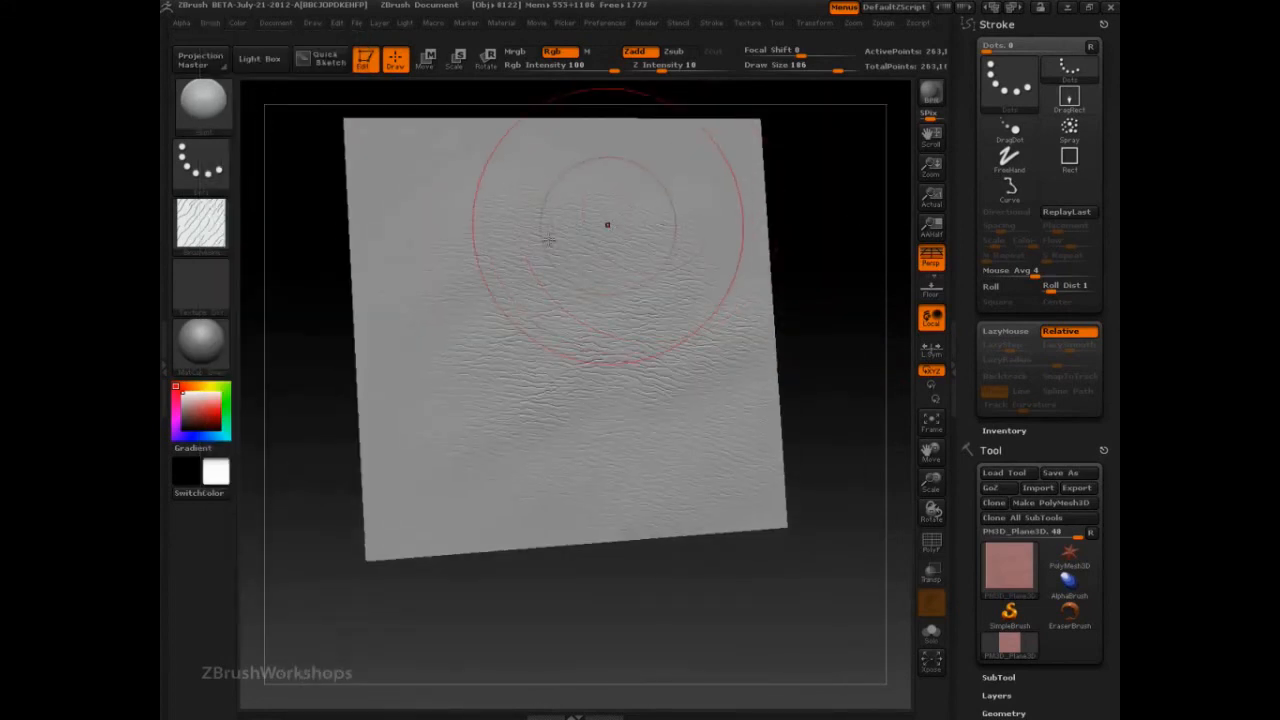
Paint overlapping Skin1 strokes over the upper and middle part of the plane to compare the wrinkle depth
left_click_drag(555, 243, 539, 255)
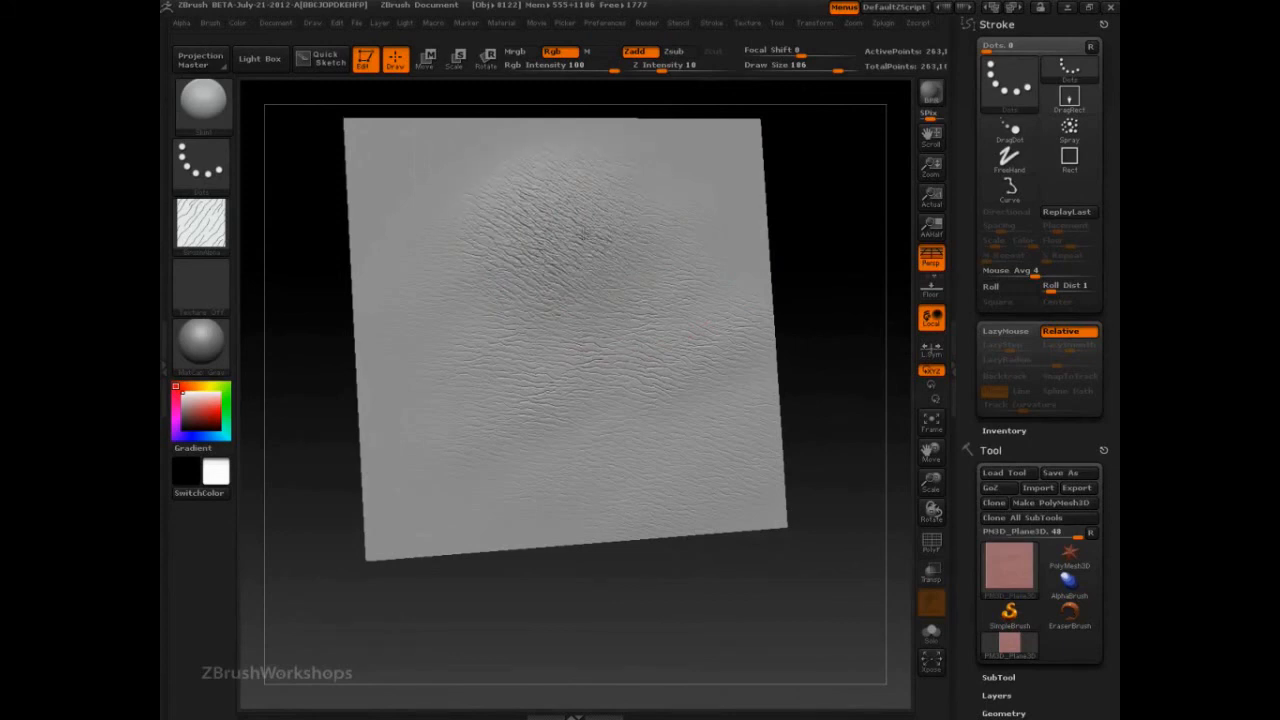
left_click_drag(814, 230, 772, 214)
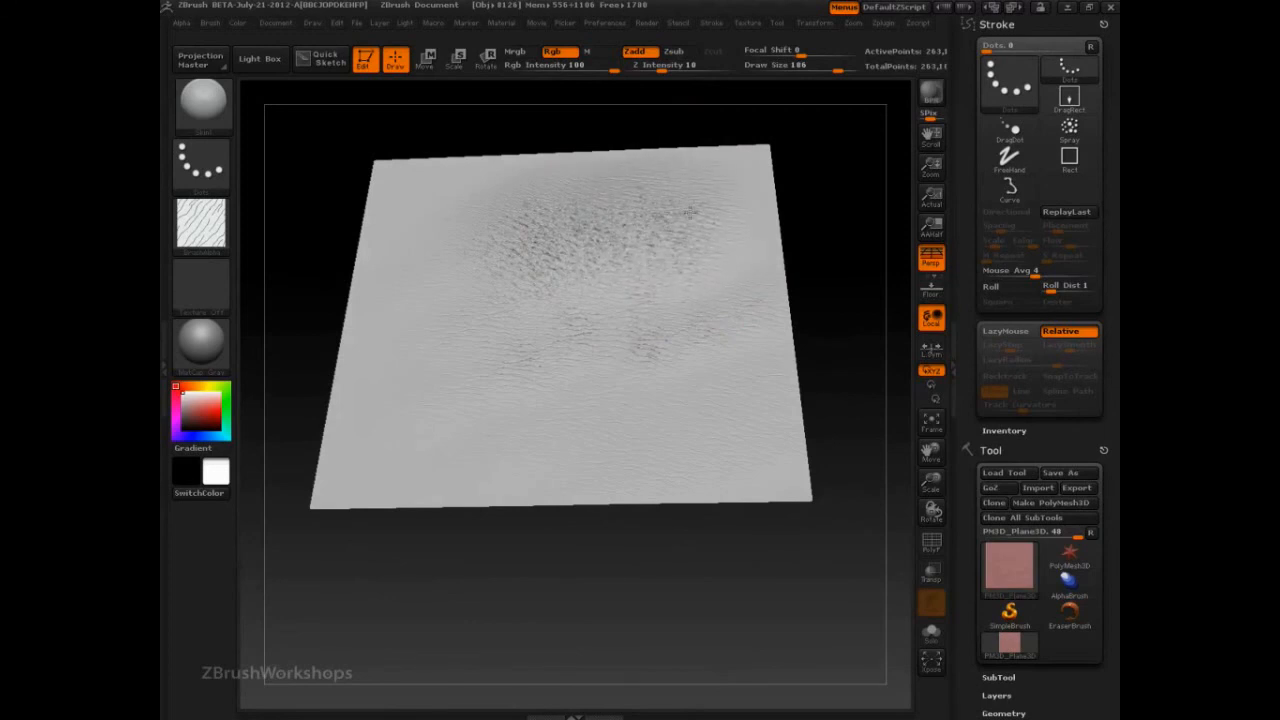
mouse_move(690, 213)
left_mouse_down()
mouse_move(590, 250)
mouse_move(455, 220)
mouse_move(460, 205)
mouse_move(423, 313)
left_mouse_up()
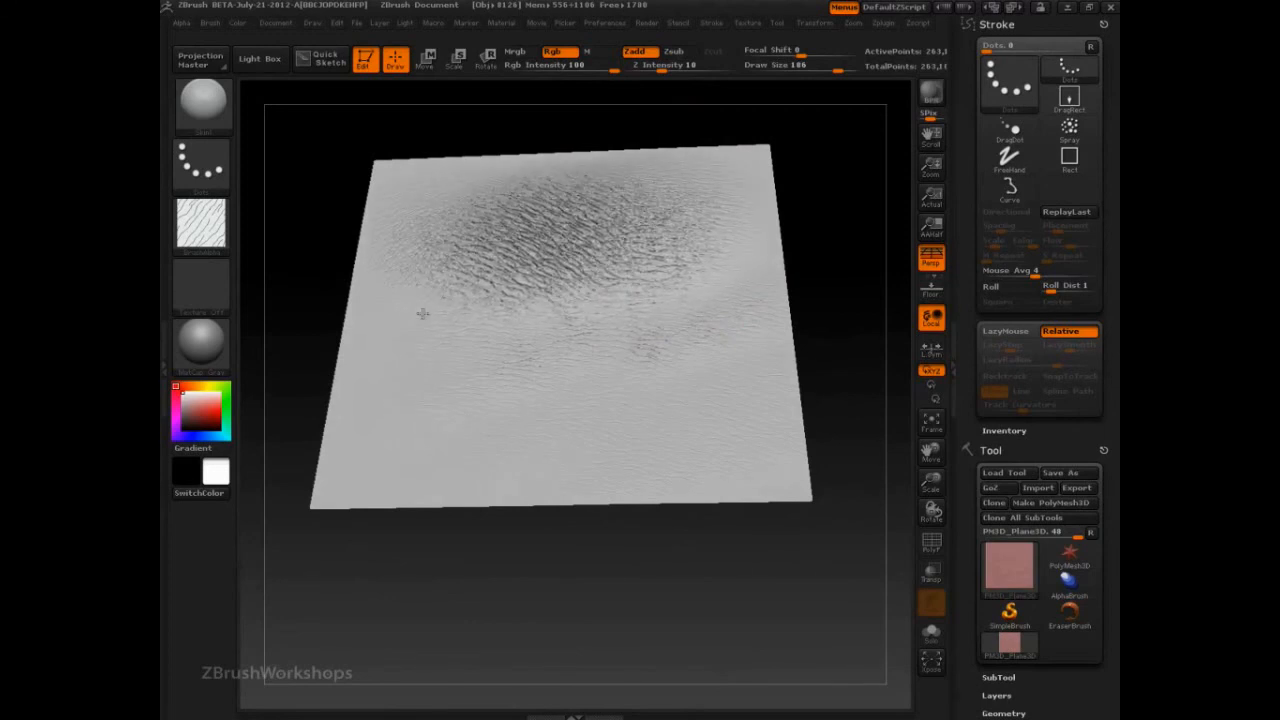
mouse_move(529, 351)
left_mouse_down()
mouse_move(635, 348)
mouse_move(583, 254)
left_mouse_up()
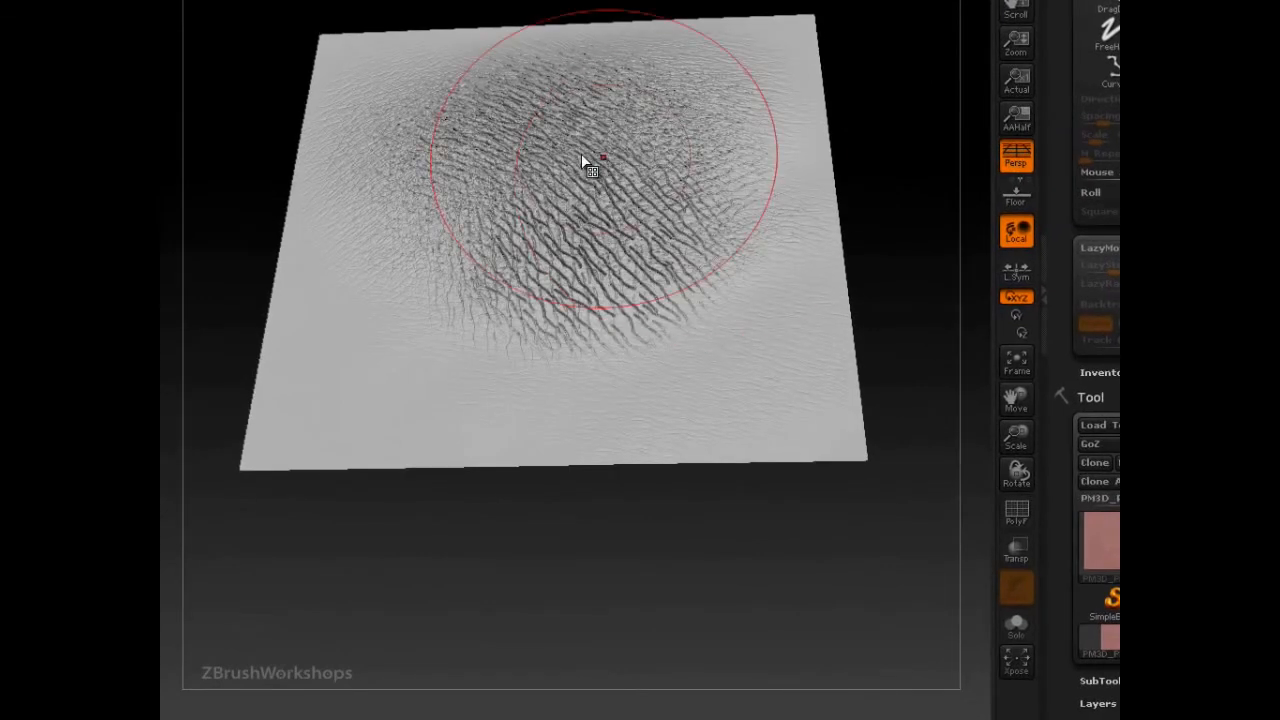
Lower the Skin1 brush's Imbed value below 0, clear the plane and paint a new comparison stroke across its middle
left_click(180, 5)
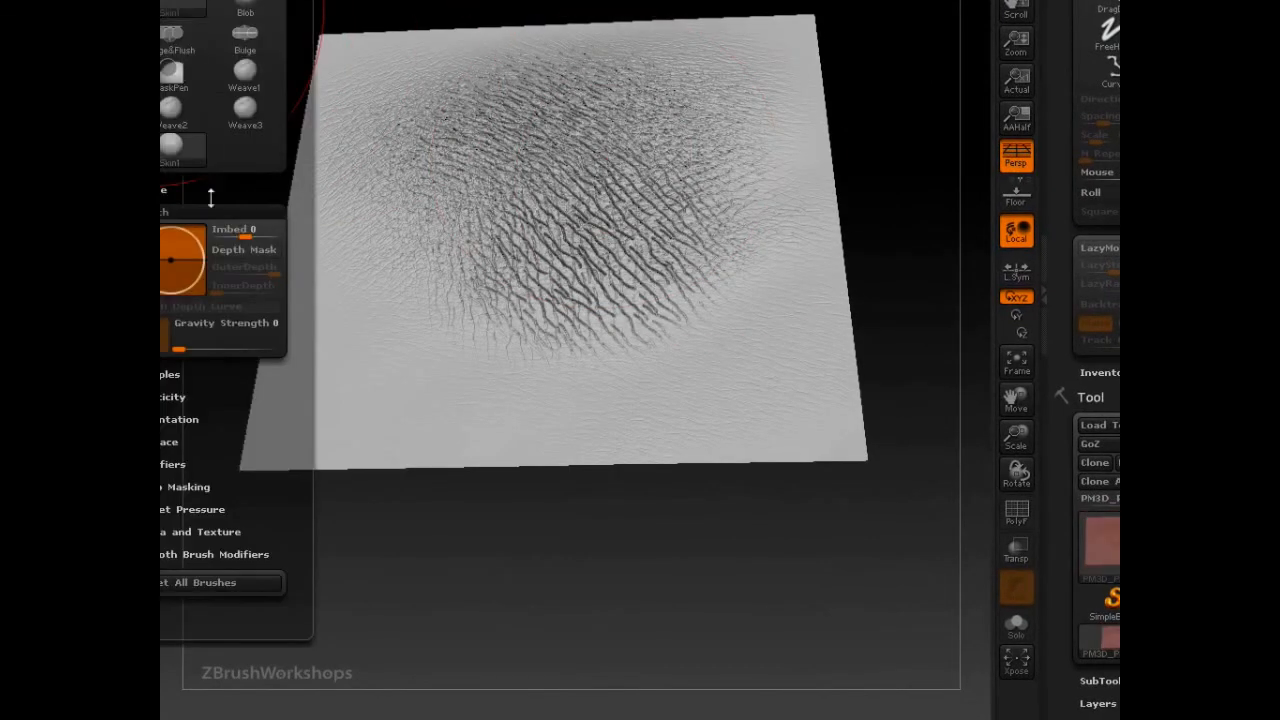
left_click_drag(249, 236, 237, 236)
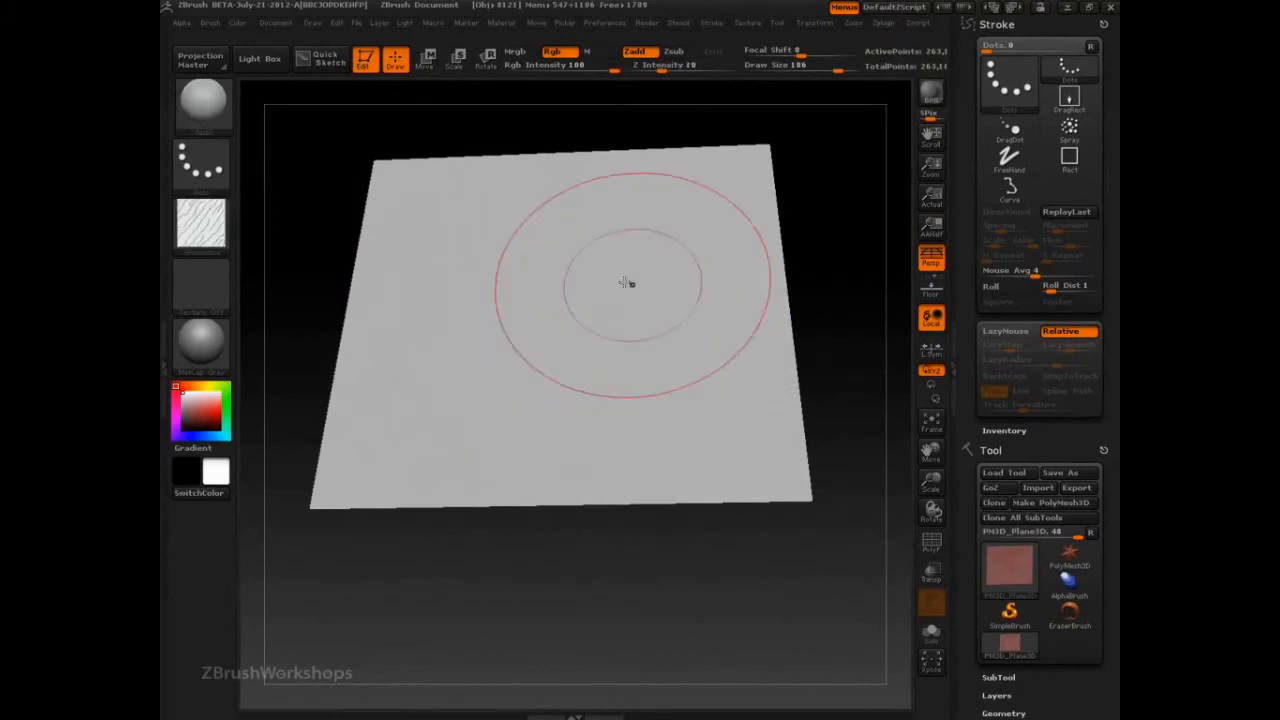
mouse_move(625, 283)
left_mouse_down()
mouse_move(560, 283)
mouse_move(592, 375)
left_mouse_up()
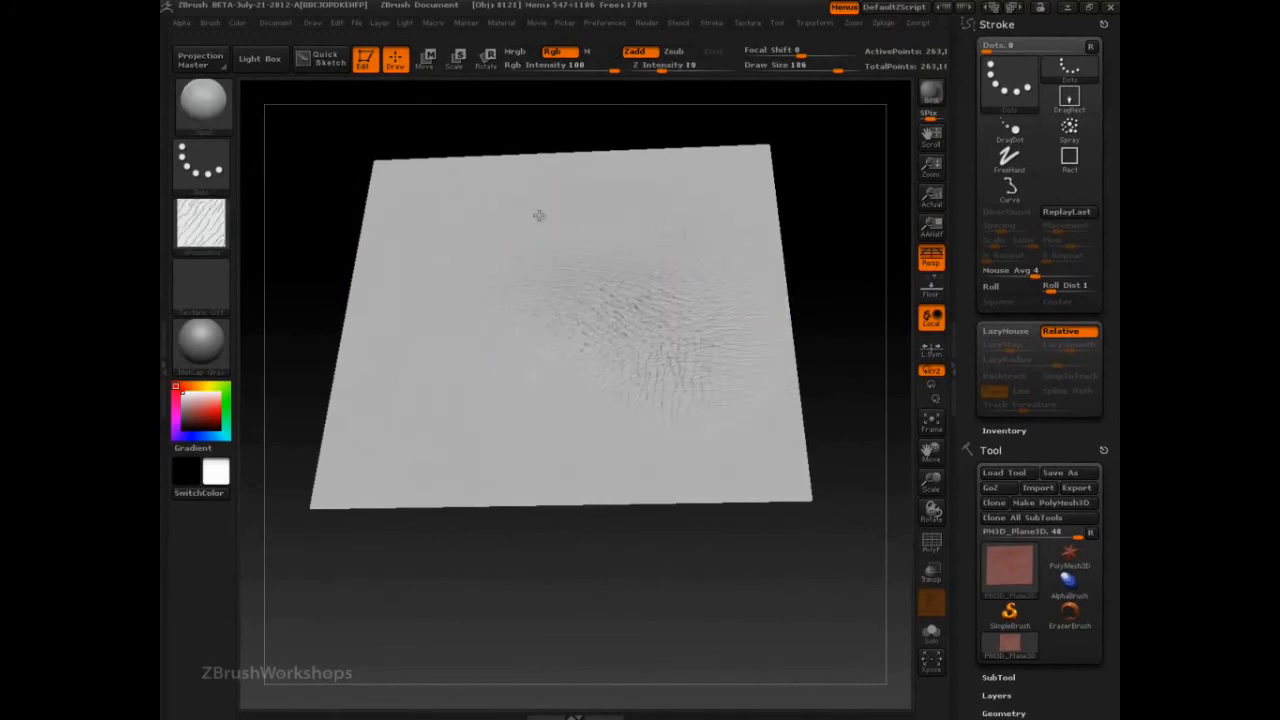
Load the ScalesLizard brush from the Light Box brush library and close the library
left_click_drag(851, 263, 829, 324)
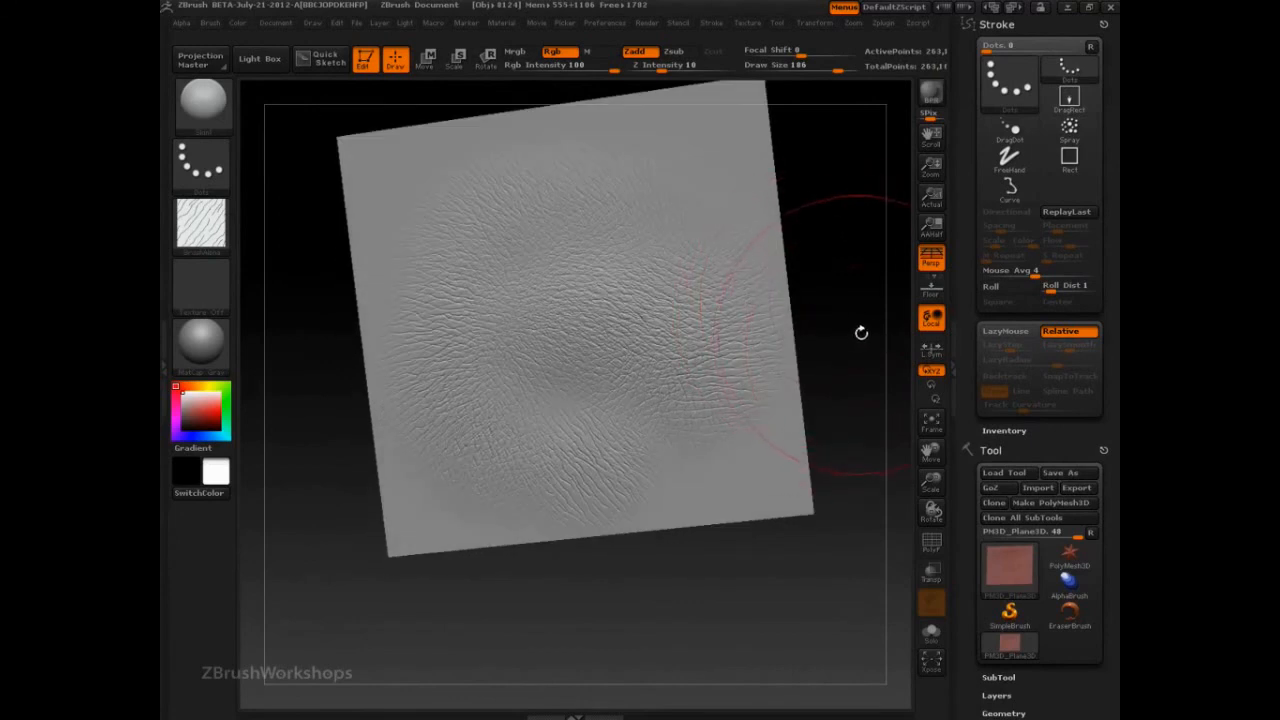
left_click_drag(861, 333, 880, 331)
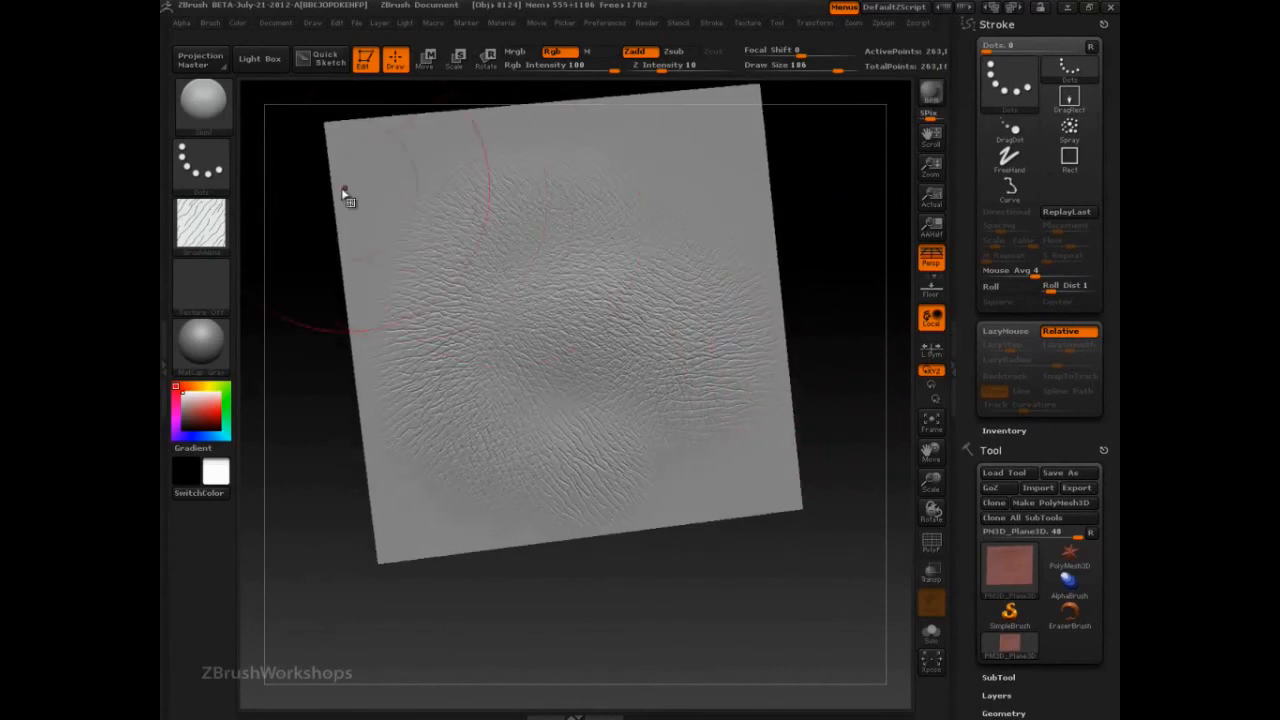
left_click(203, 110)
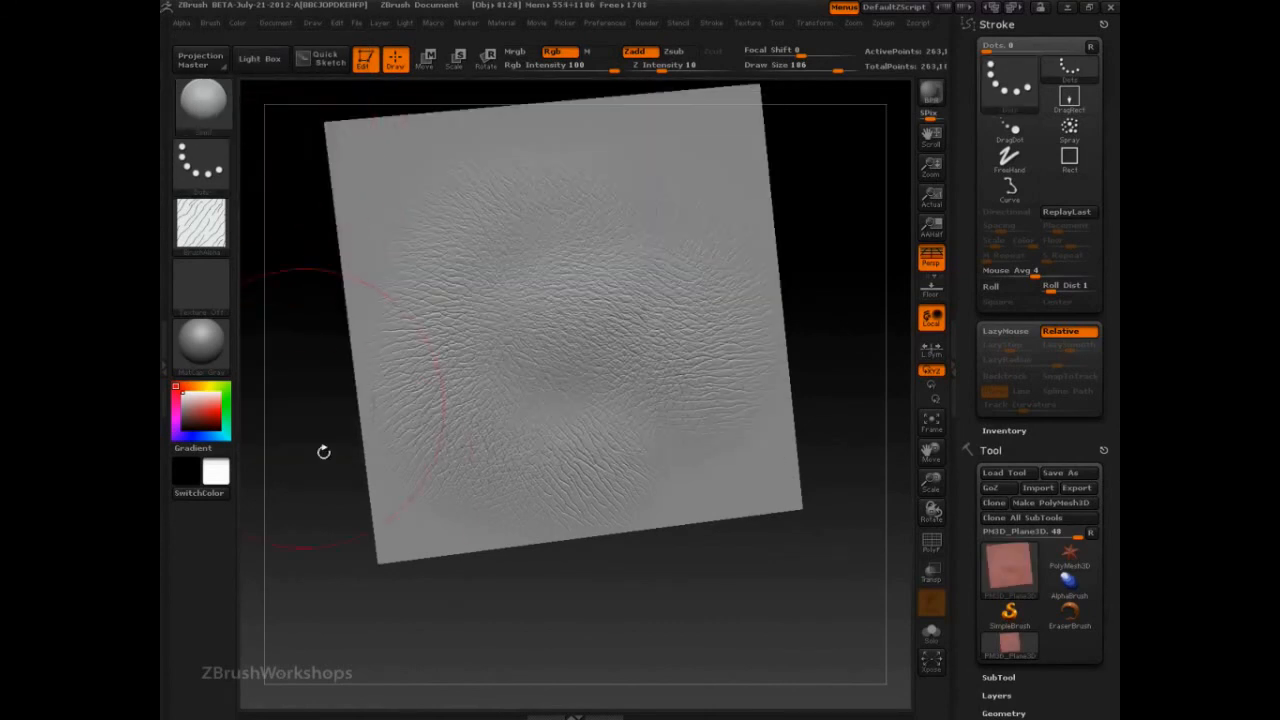
left_click(414, 591)
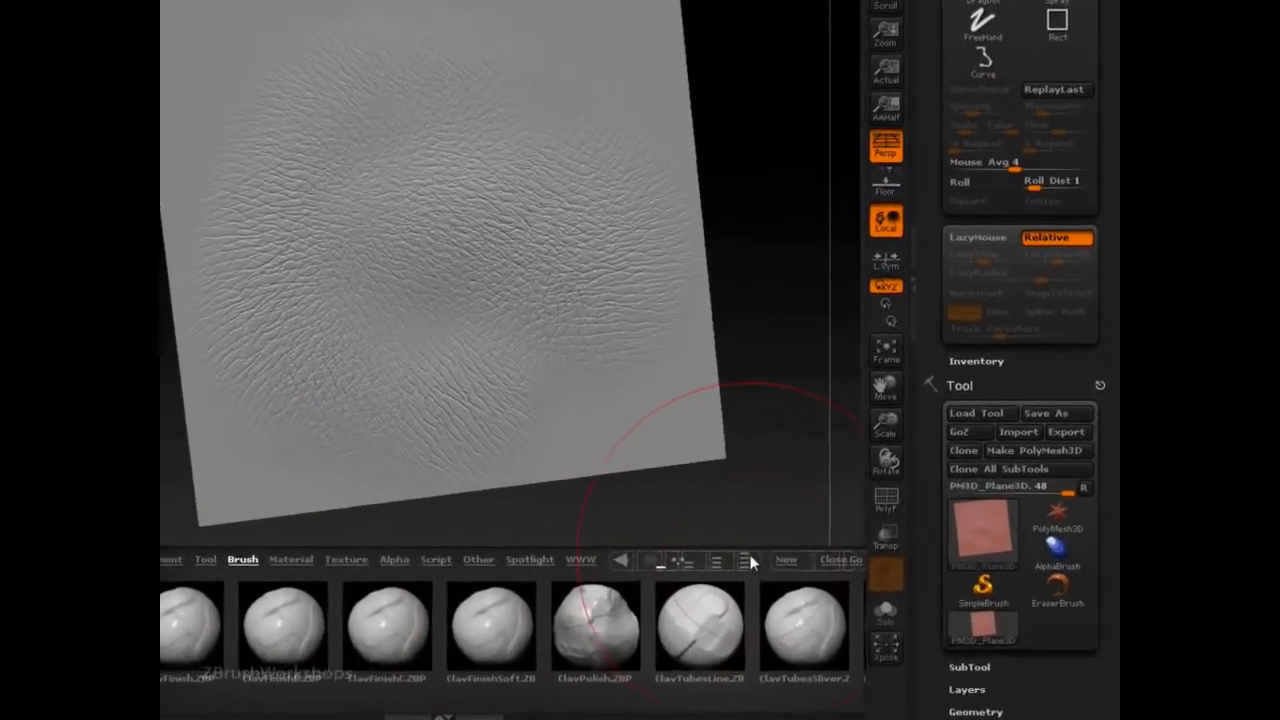
left_click(817, 590)
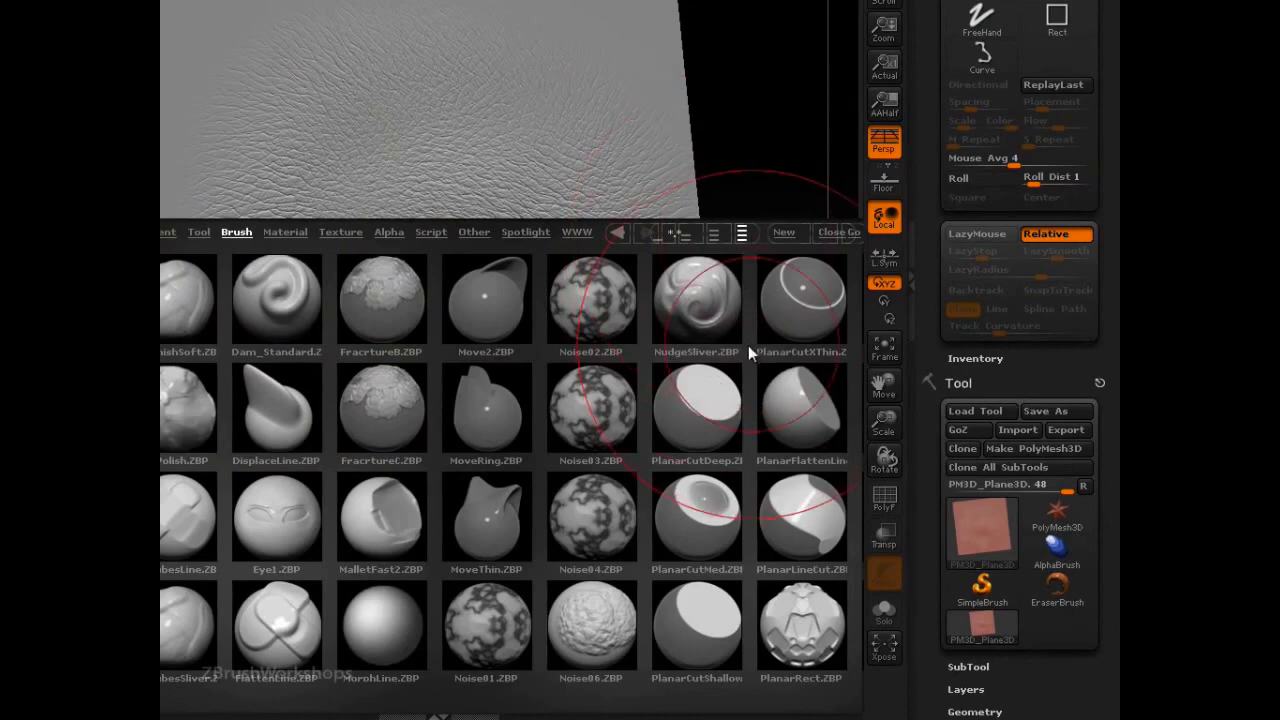
mouse_move(749, 349)
left_mouse_down()
mouse_move(530, 368)
mouse_move(420, 360)
mouse_move(566, 362)
left_mouse_up()
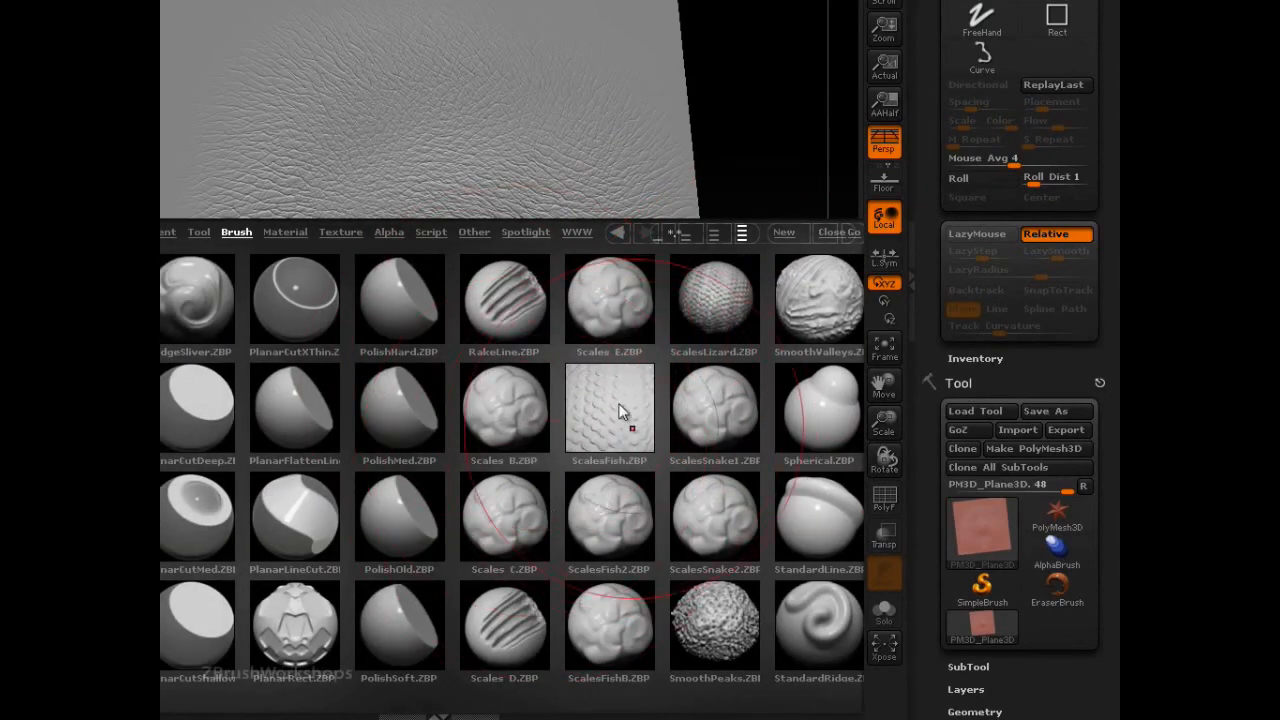
left_click(707, 316)
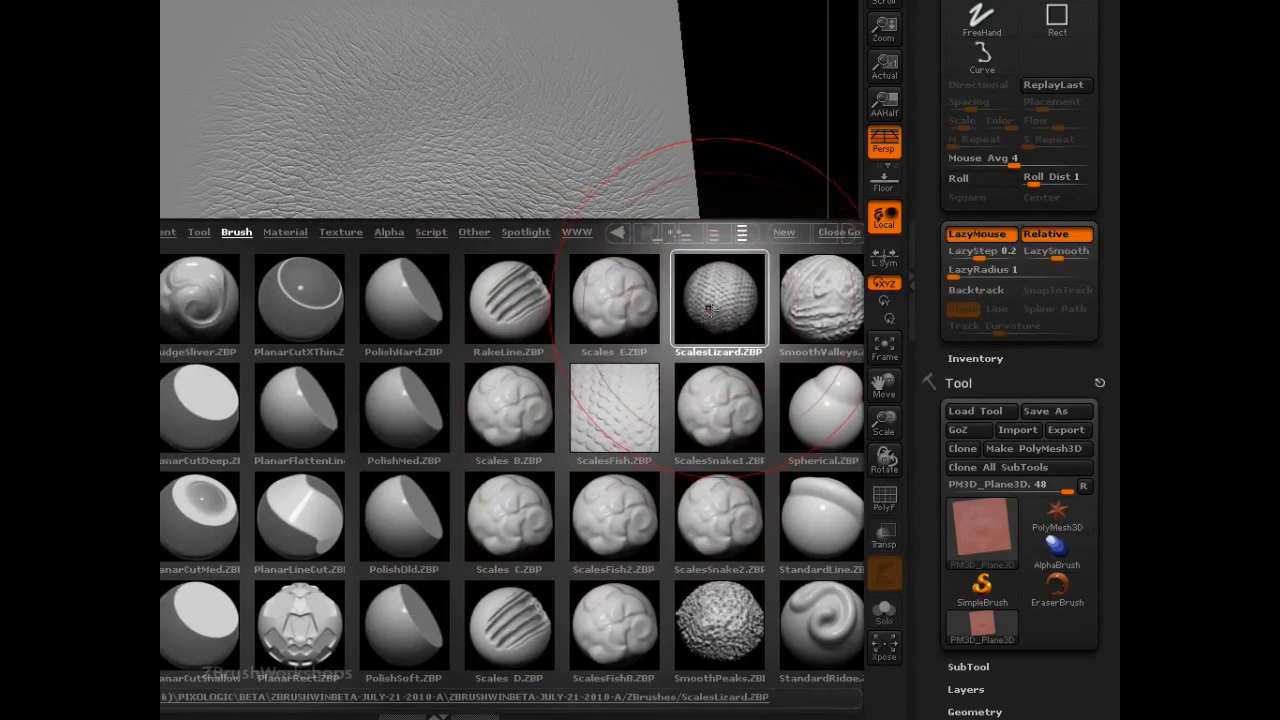
key("comma")
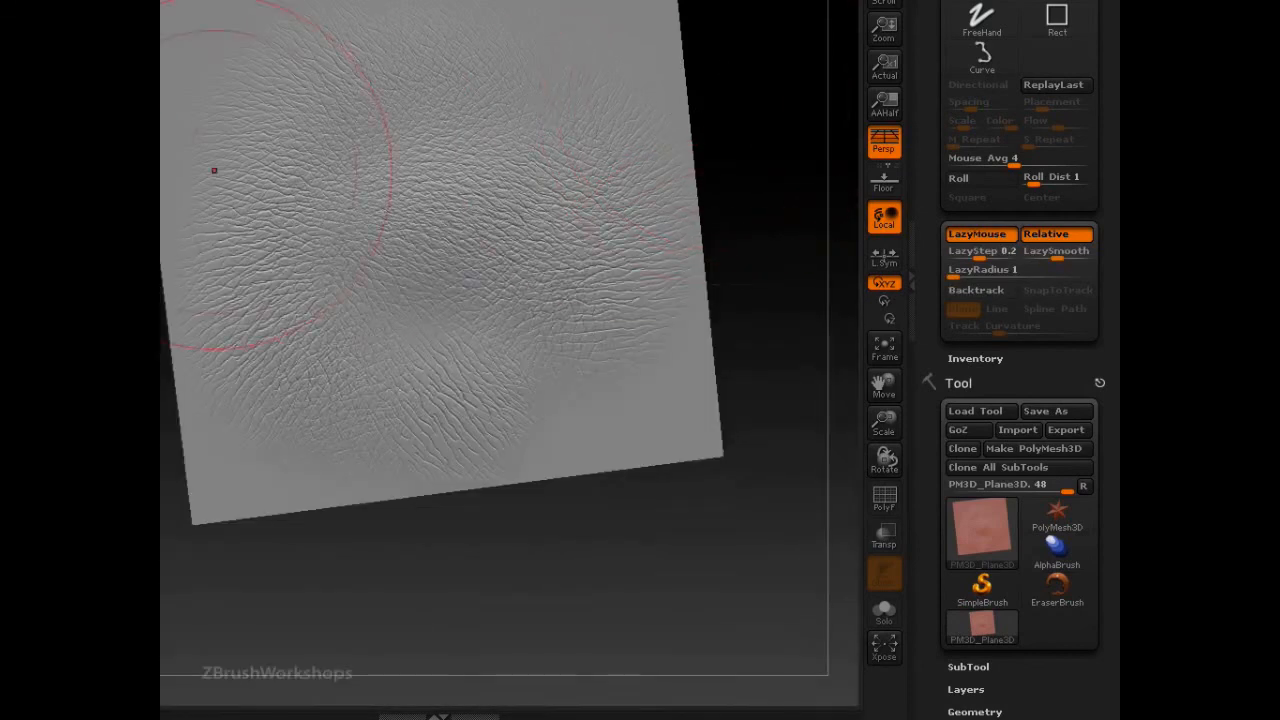
Try the lizard scale alpha with Radial Fade at 0 and set the value to 15 to fade its edges
mouse_move(161, 205)
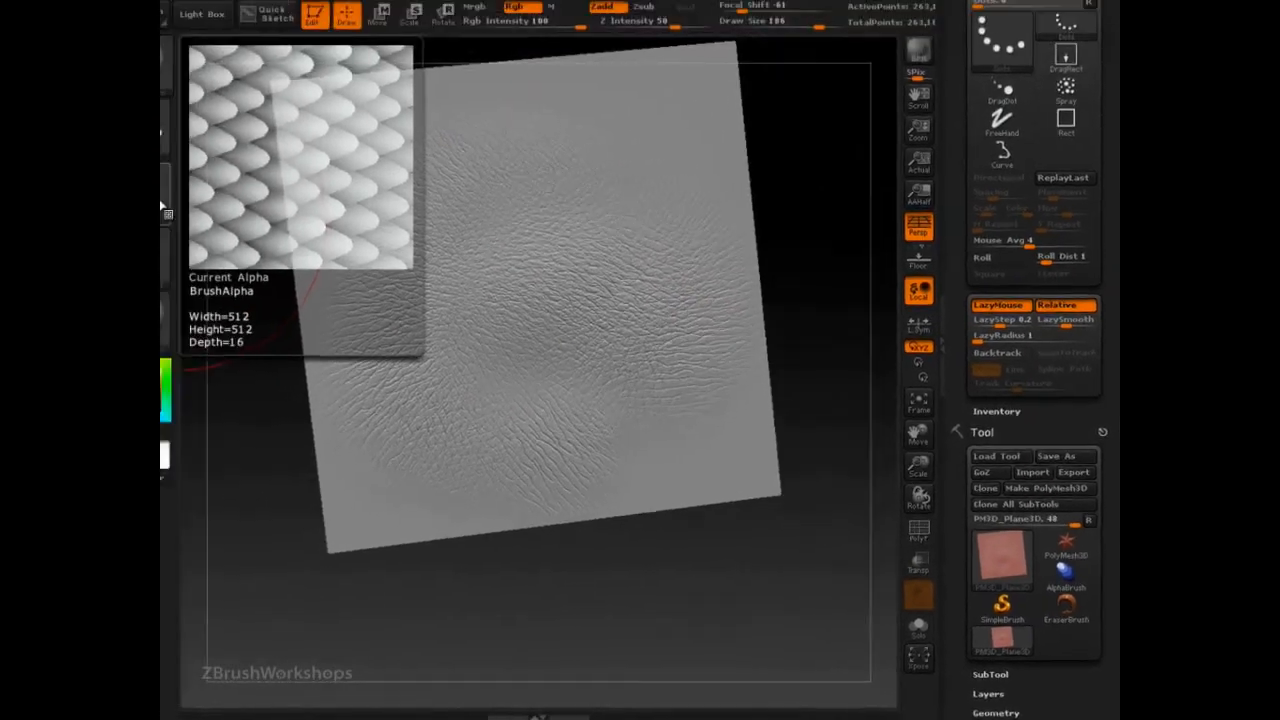
left_click(161, 205)
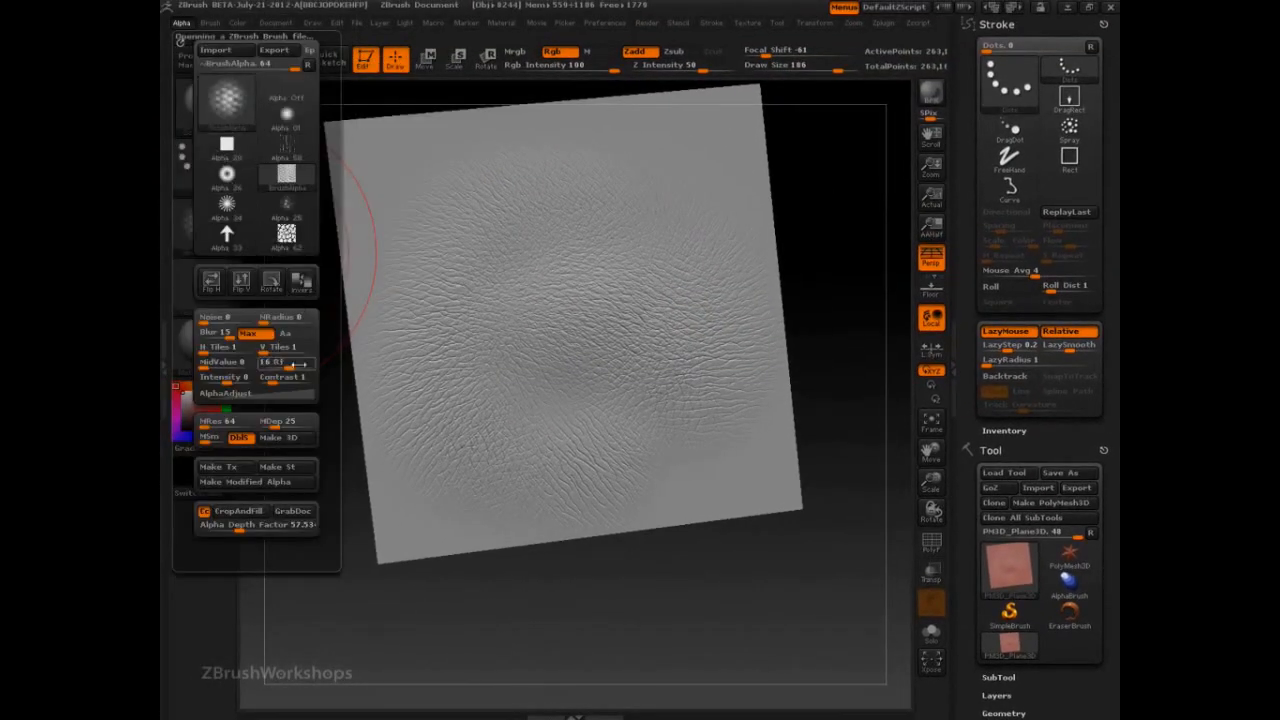
mouse_move(221, 117)
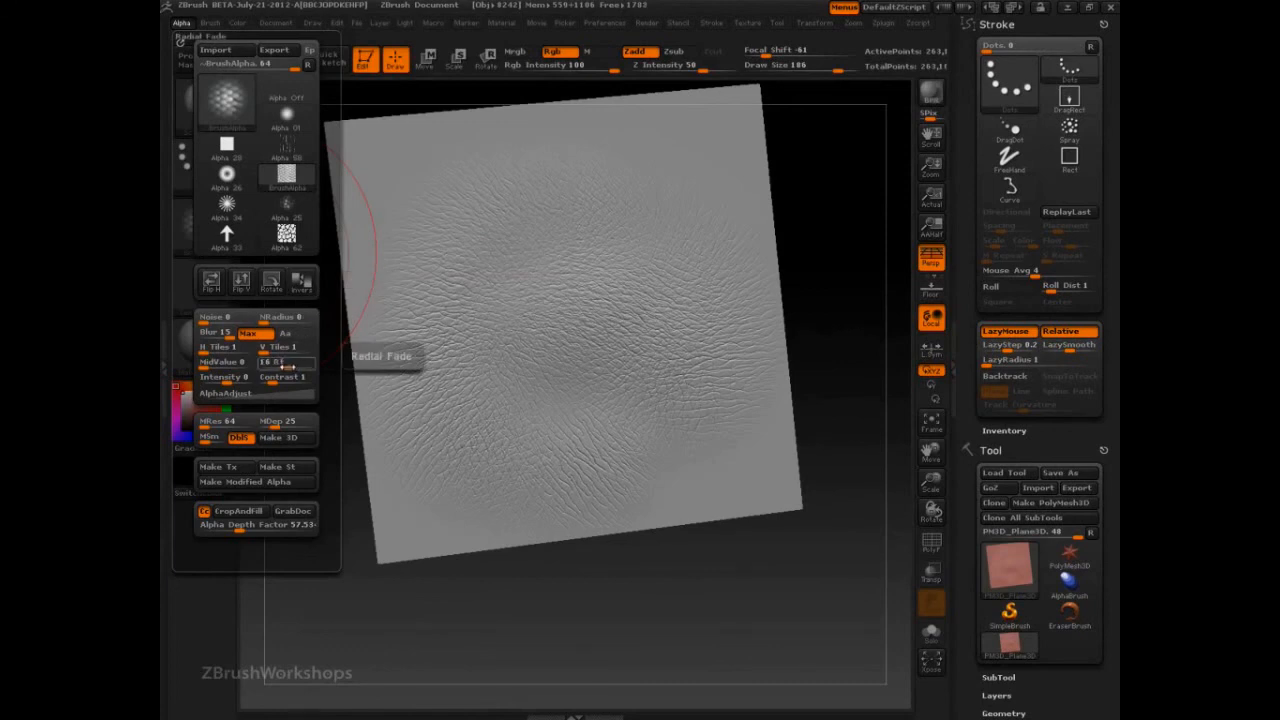
left_click_drag(278, 367, 263, 369)
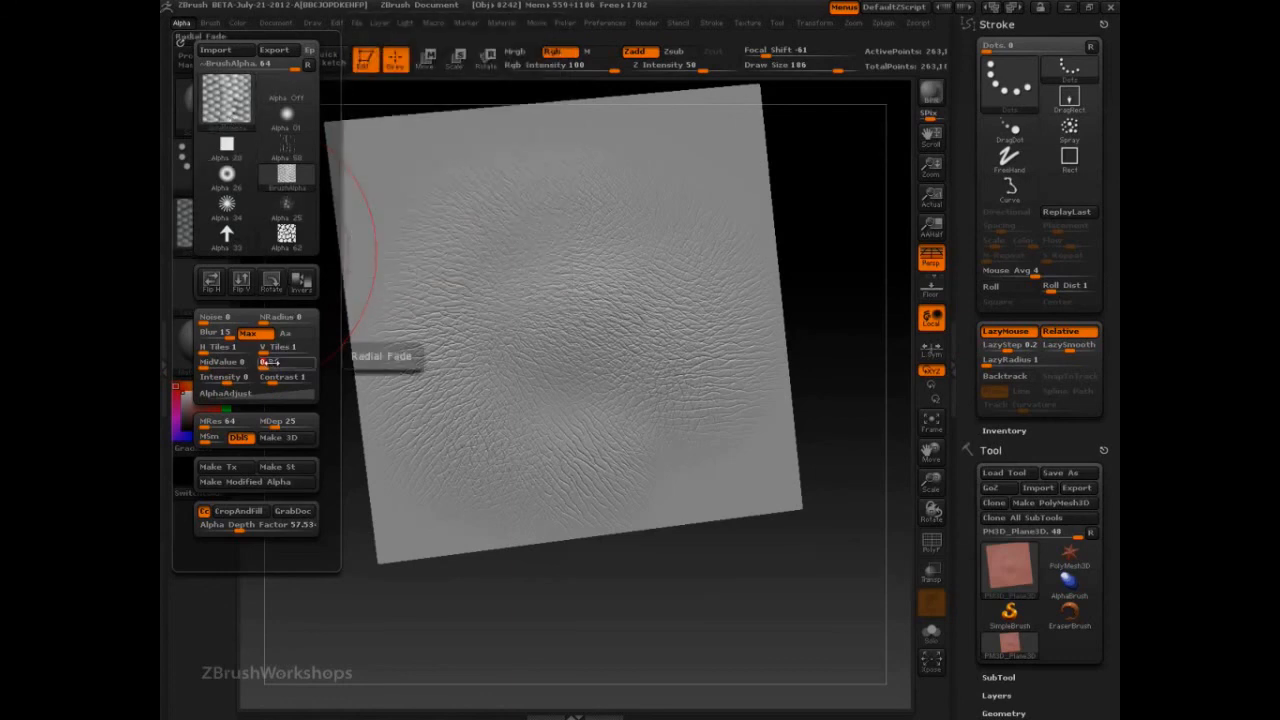
left_click_drag(271, 366, 279, 366)
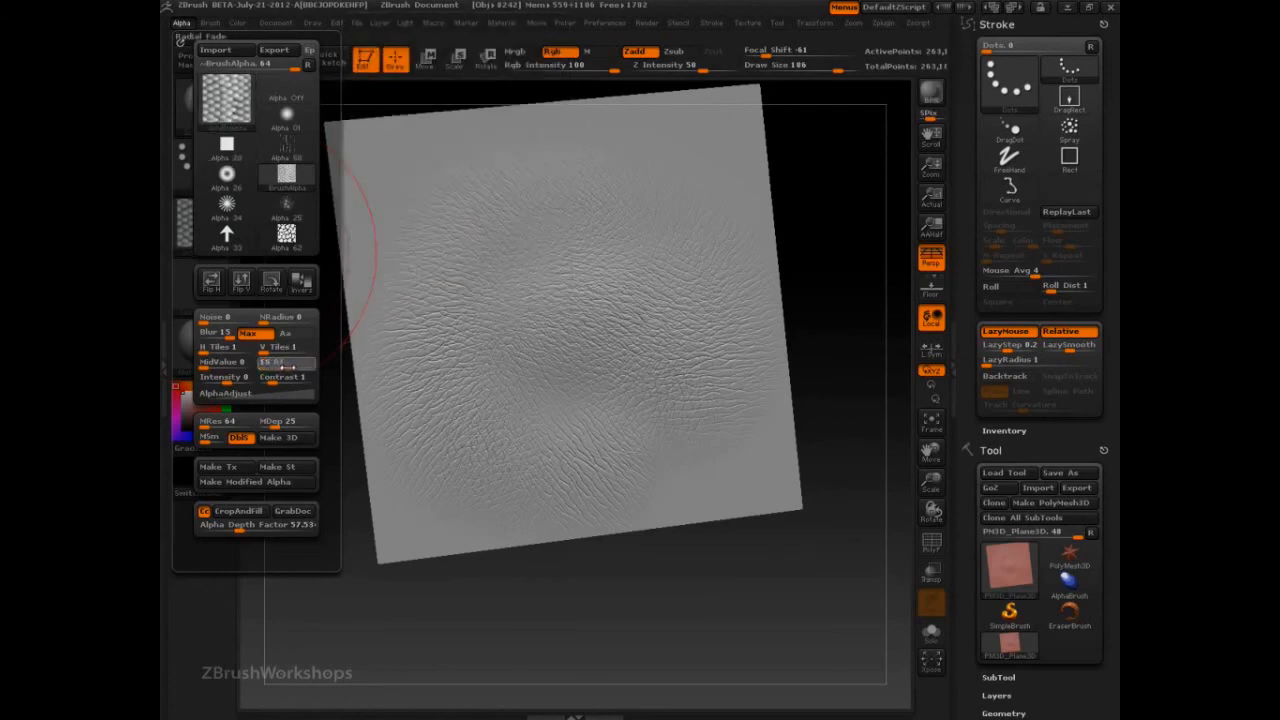
mouse_move(226, 118)
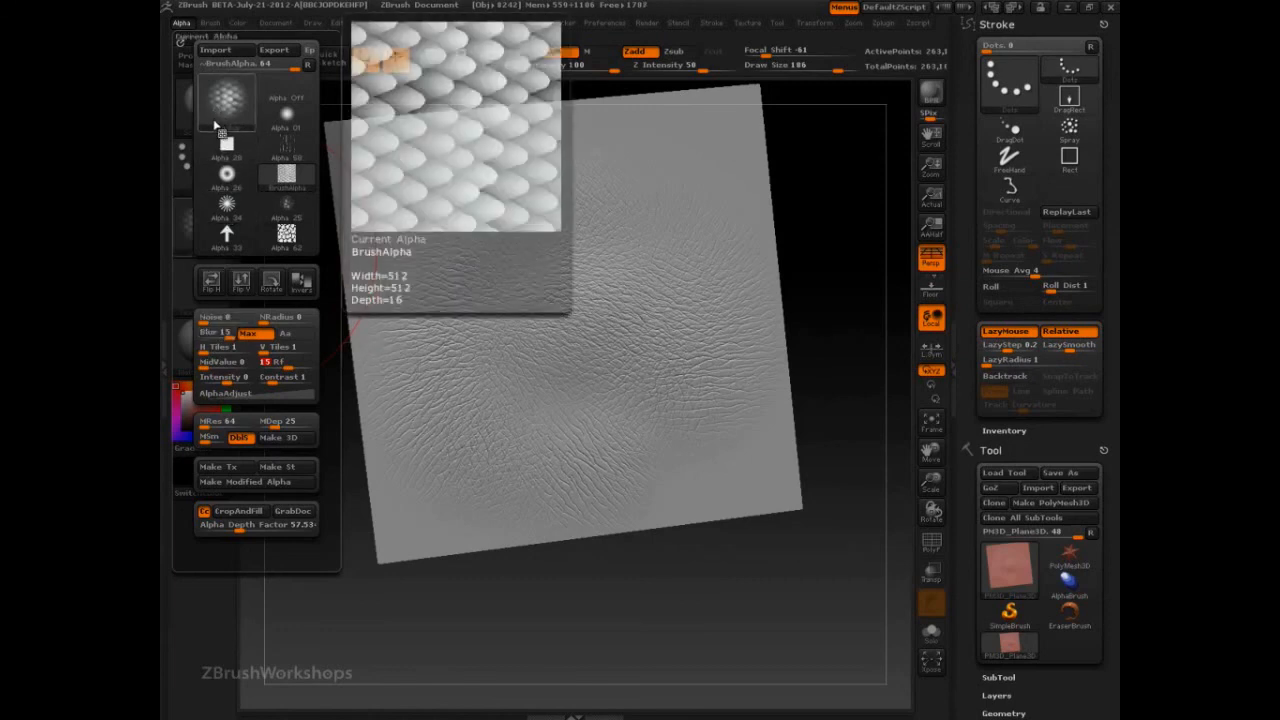
Clear the wrinkle strokes from the plane, try one diagonal ScalesLizard stroke across it and undo that stroke
key("ctrl+z")
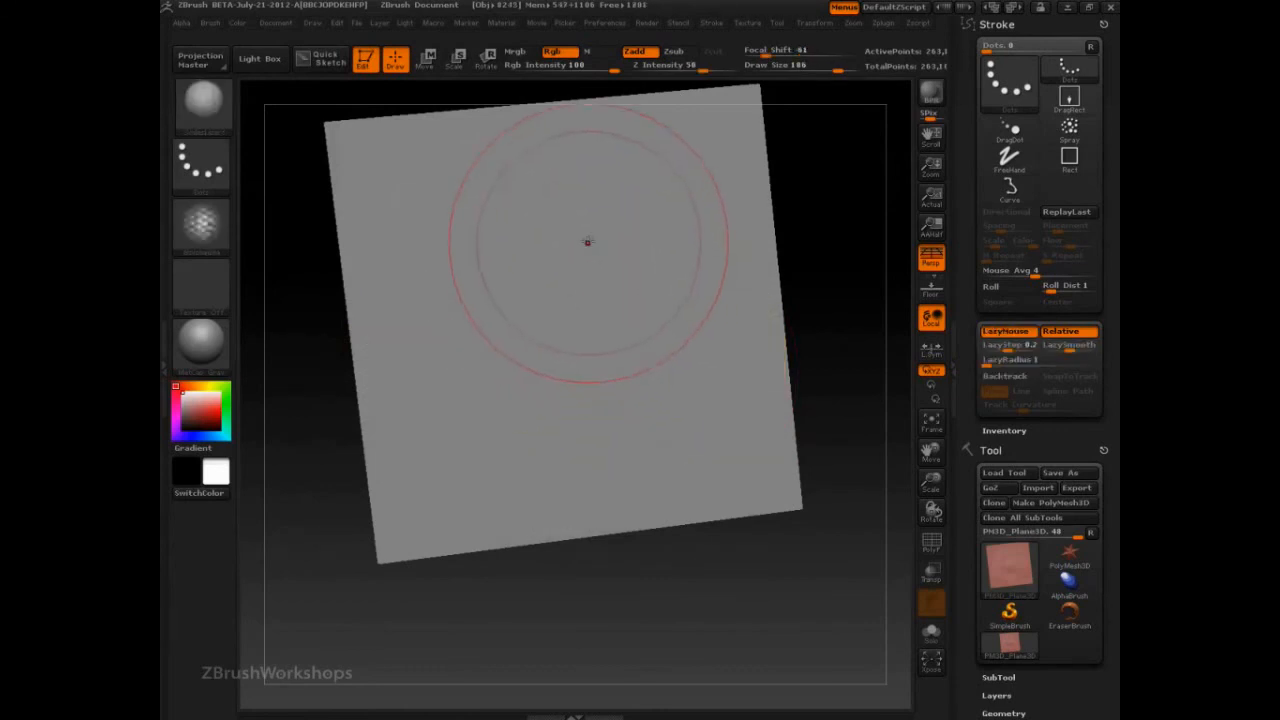
key("ctrl+shift")
mouse_move(646, 187)
left_mouse_down()
mouse_move(478, 435)
mouse_move(405, 515)
left_mouse_up()
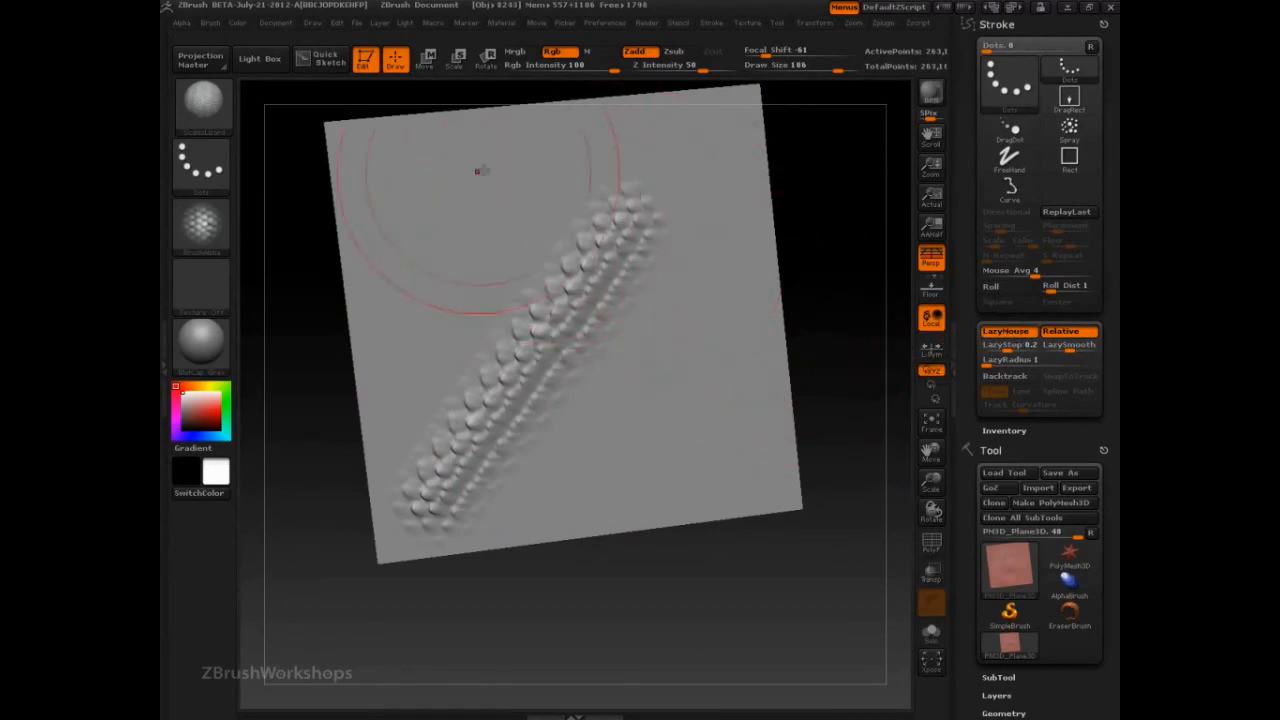
key("ctrl+z")
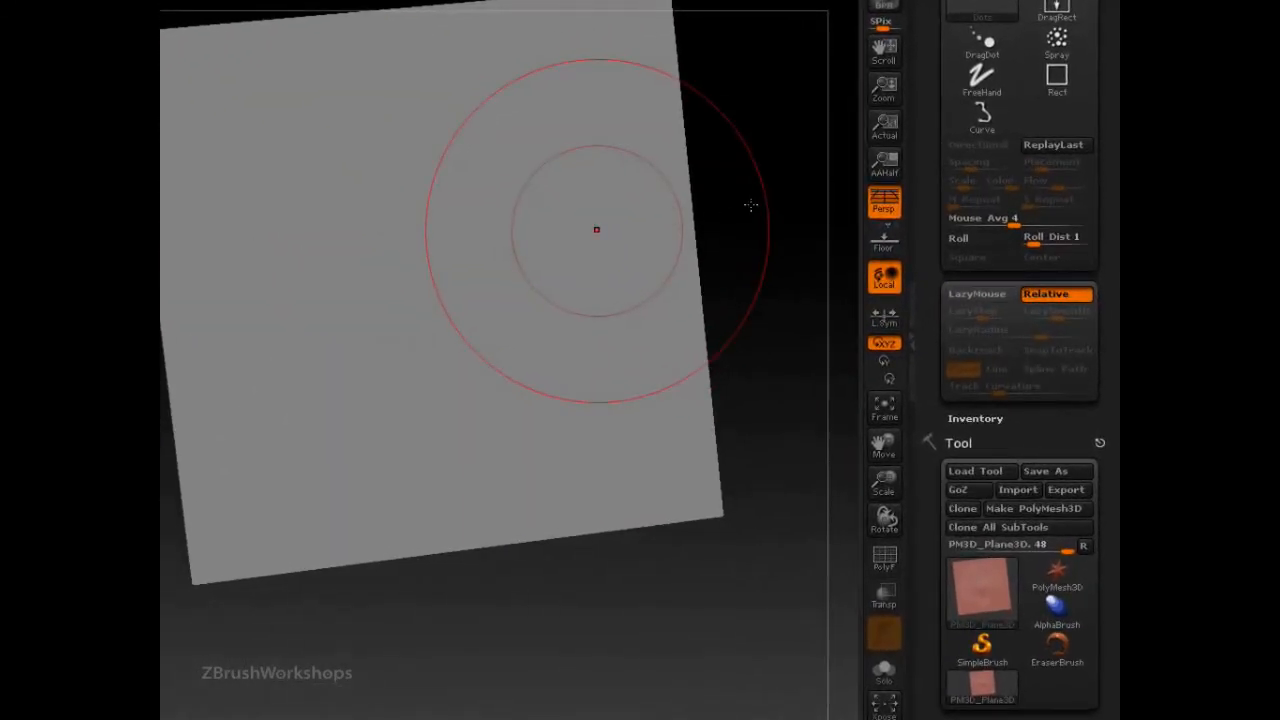
Face the plane straight on, turn on LazyMouse and paint a straight vertical stroke of lizard scales down its middle
mouse_move(751, 205)
left_mouse_down()
mouse_move(571, 231)
mouse_move(766, 219)
left_mouse_up()
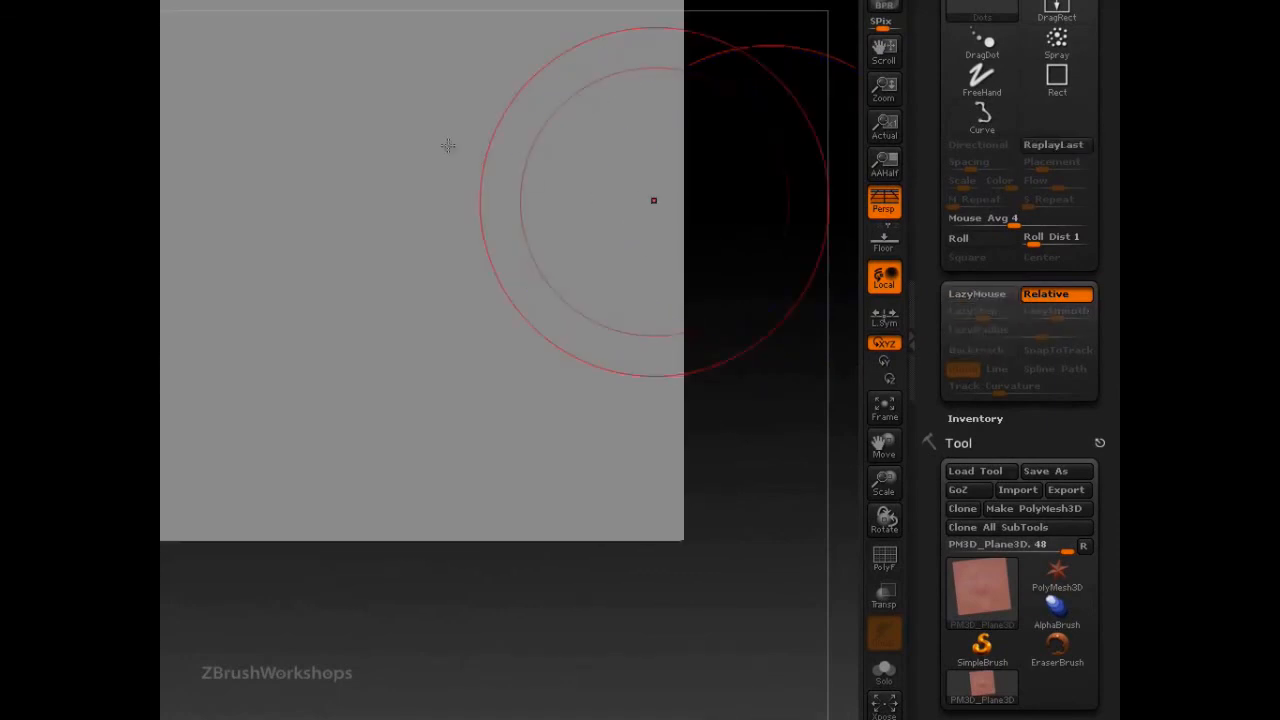
key("l")
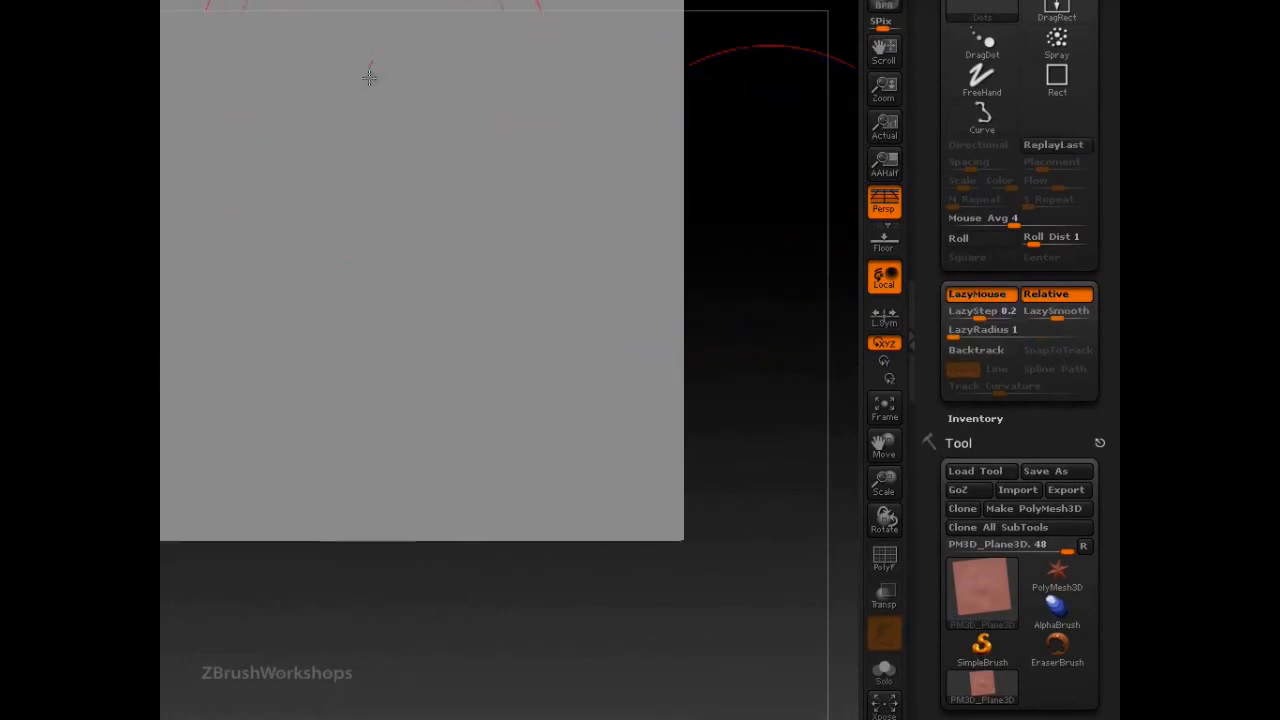
left_click_drag(367, 82, 370, 510)
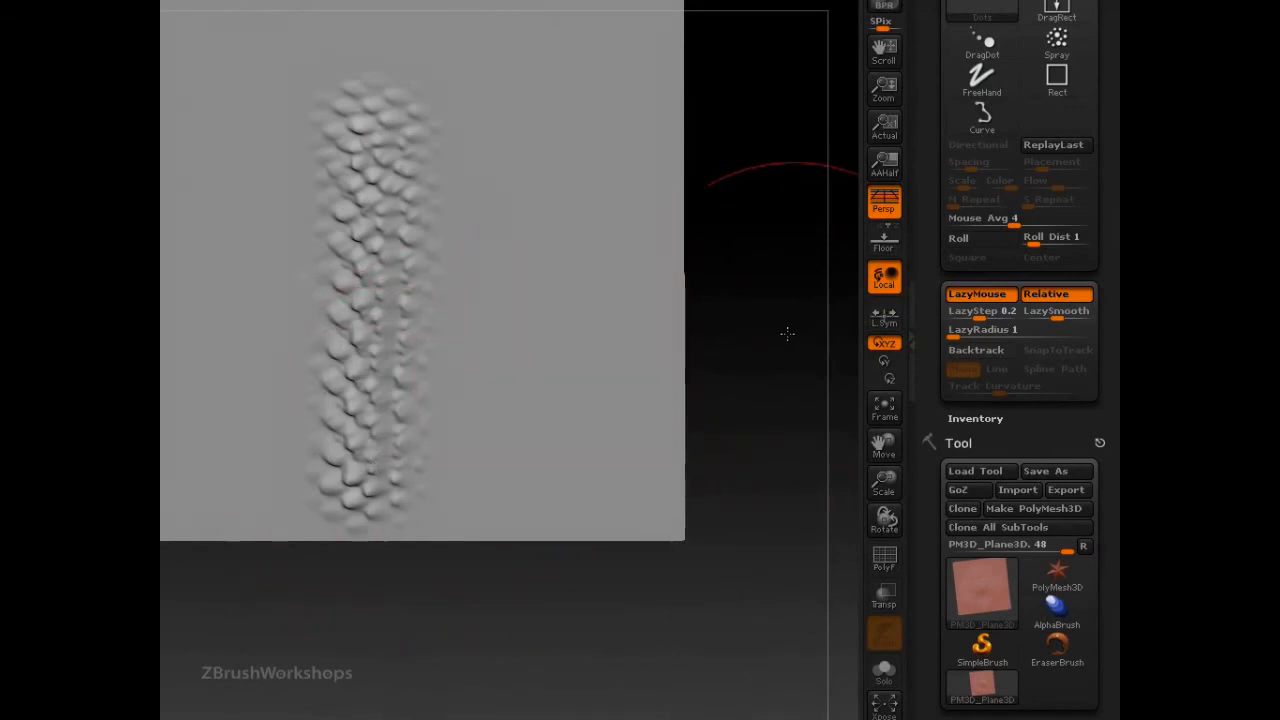
Examine the ScalesLizard brush's LazyStep and LazyRadius settings next to the painted scale stroke
mouse_move(789, 334)
left_mouse_down()
mouse_move(646, 346)
mouse_move(855, 312)
left_mouse_up()
left_click(977, 310)
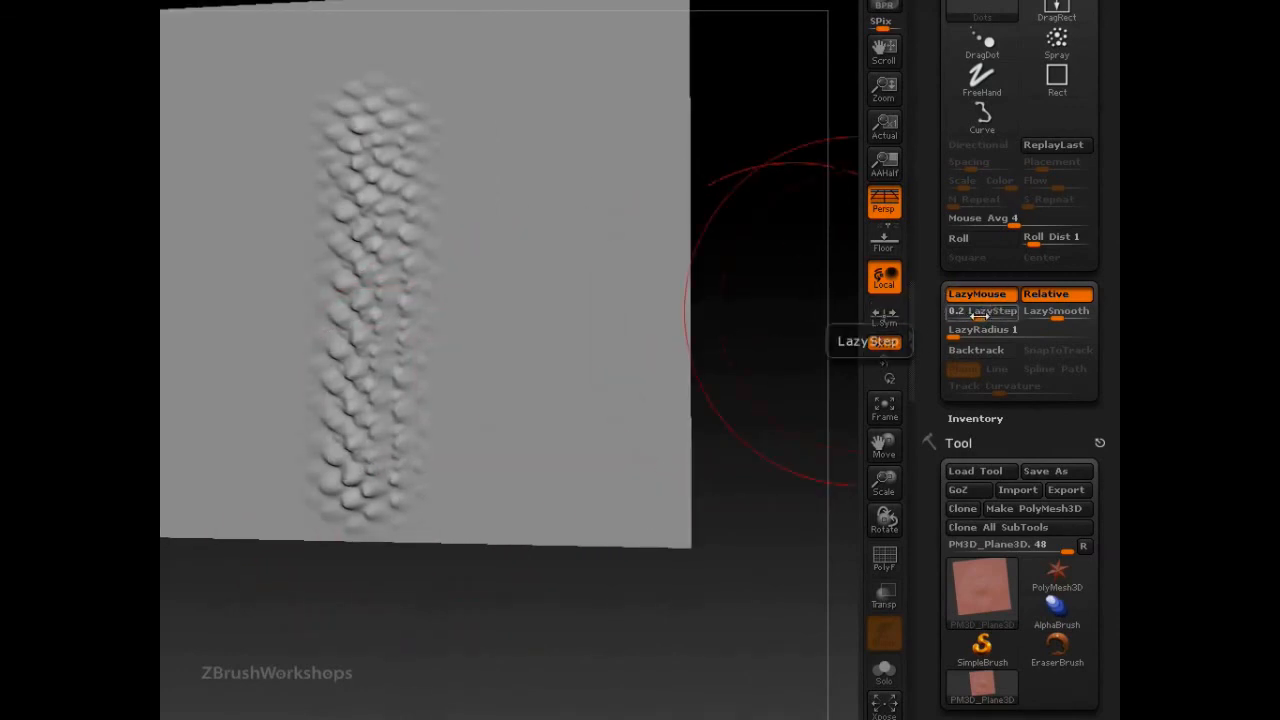
left_click(978, 329)
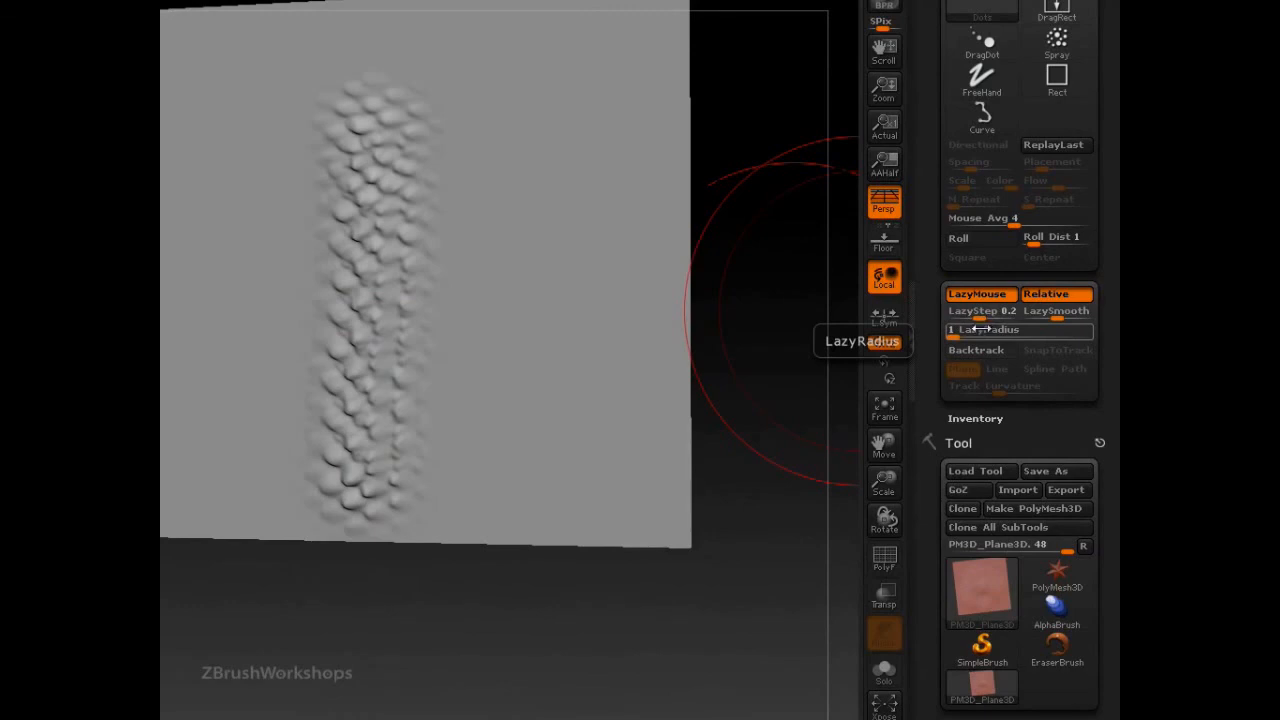